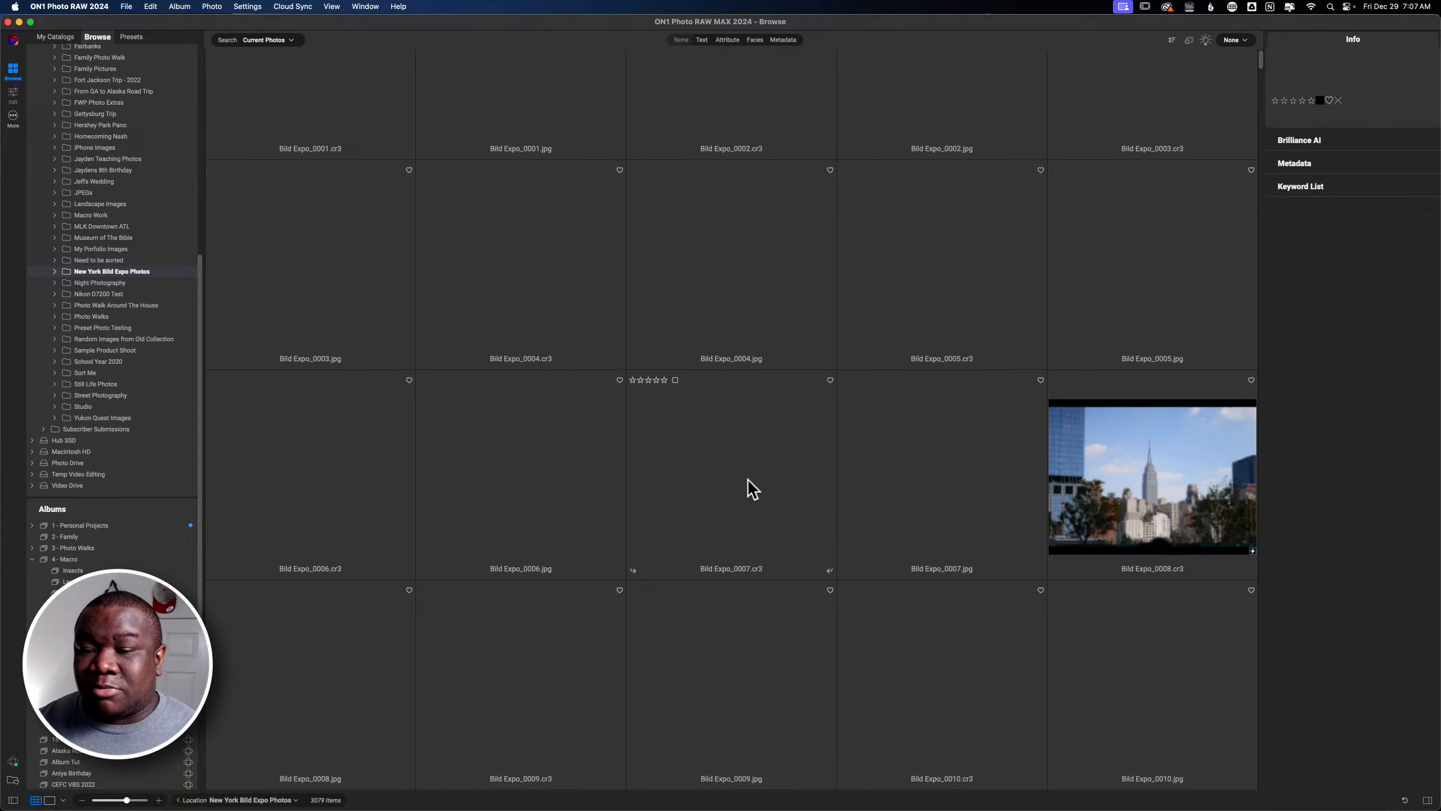
Step: Look through the thumbnails in the New York Bild Expo Photos folder for a portrait to edit
{"action": "scroll", "coordinate": [760, 495], "scroll_direction": "down", "scroll_amount": 1}
{"action": "scroll", "coordinate": [760, 495], "scroll_direction": "down", "scroll_amount": 15}
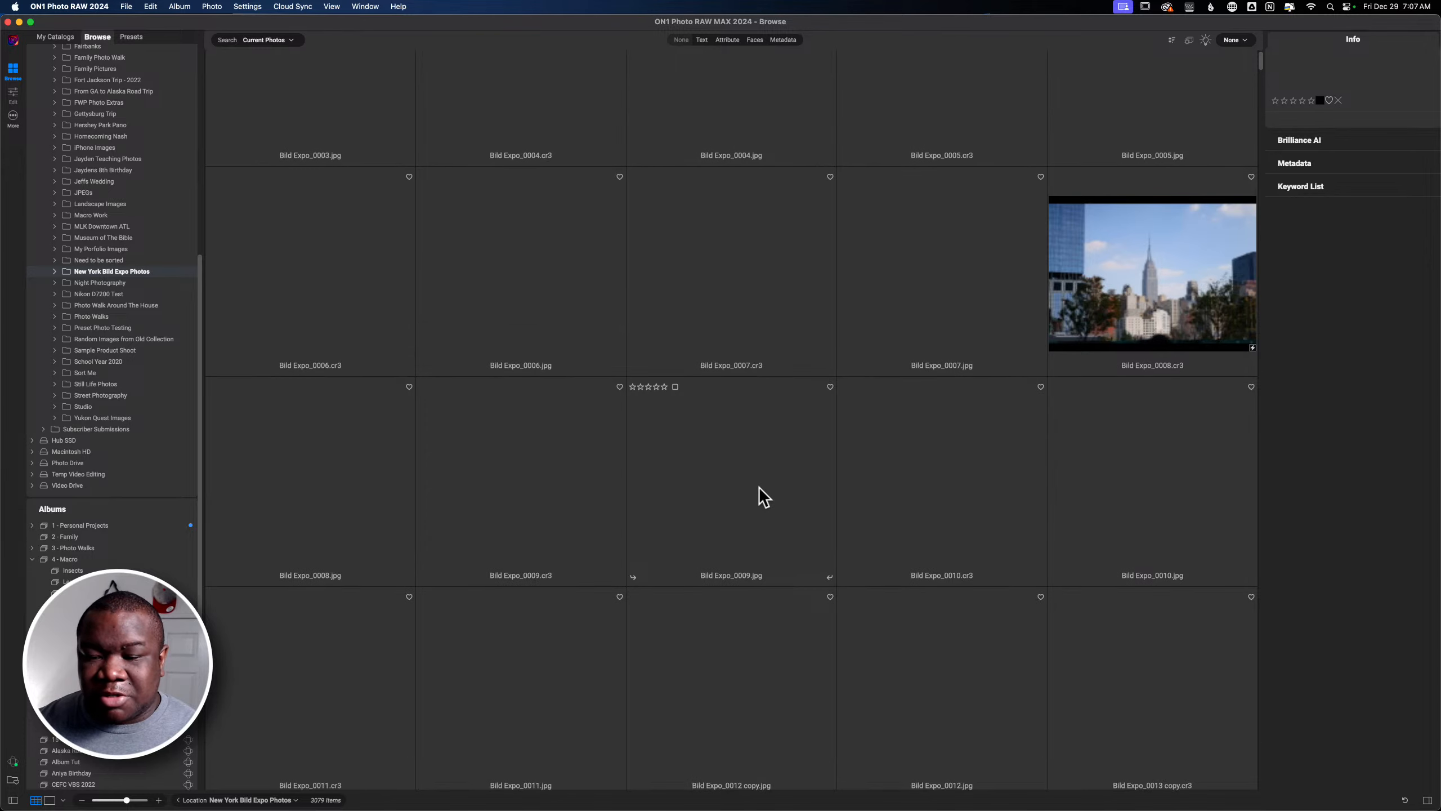
{"action": "scroll", "coordinate": [761, 495], "scroll_direction": "down", "scroll_amount": 5}
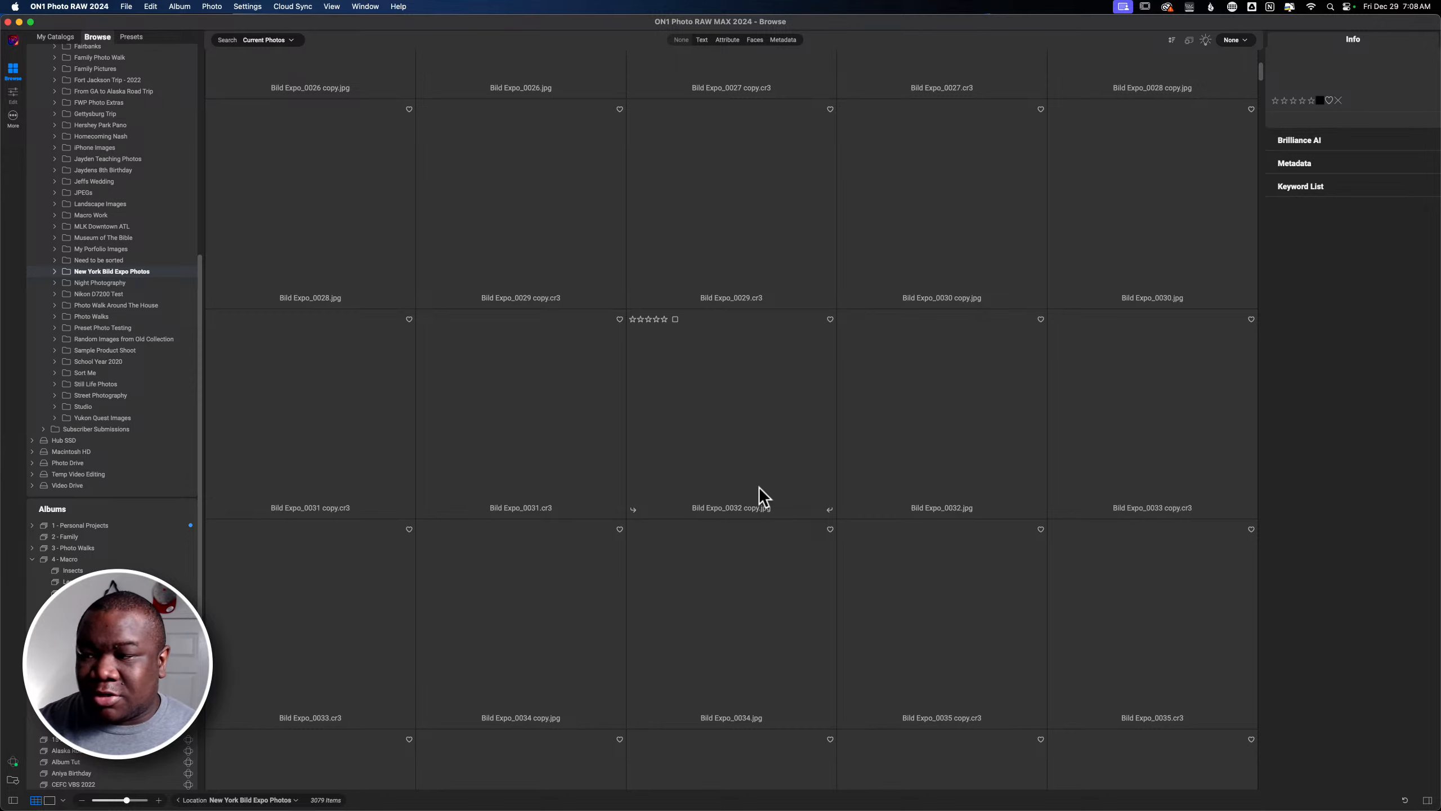
{"action": "scroll", "coordinate": [760, 486], "scroll_direction": "down", "scroll_amount": 20}
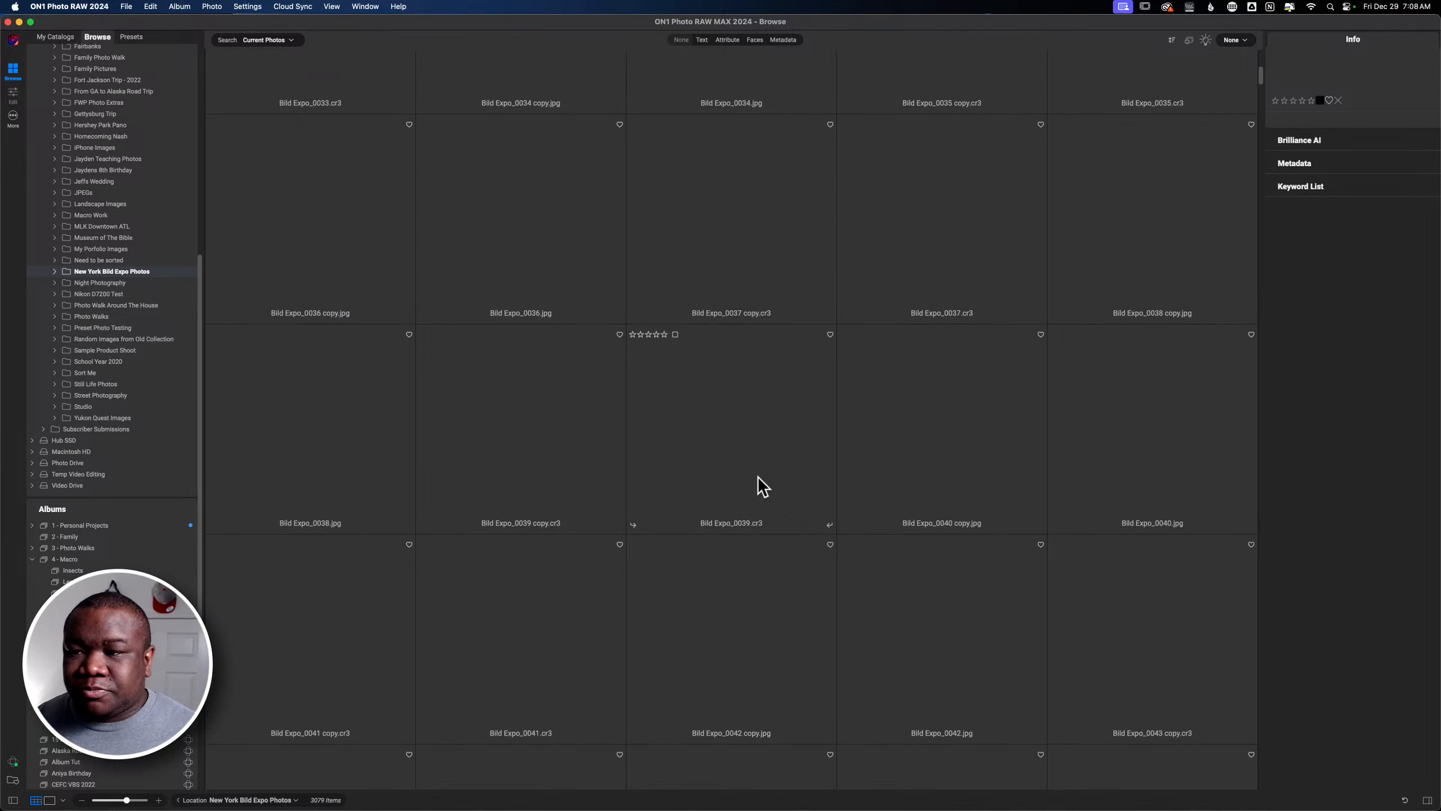
{"action": "scroll", "coordinate": [763, 486], "scroll_direction": "down", "scroll_amount": 18}
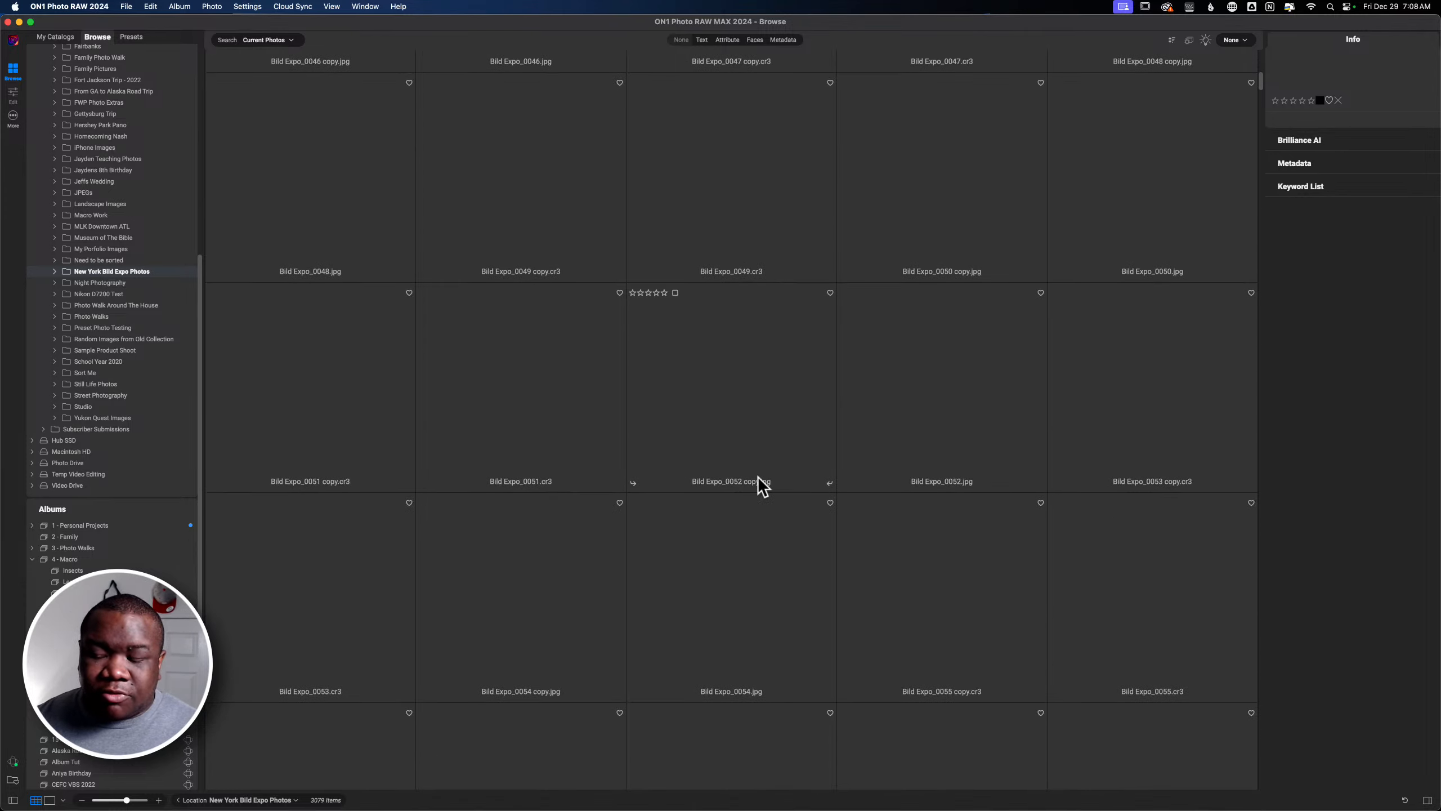
{"action": "scroll", "coordinate": [764, 486], "scroll_direction": "down", "scroll_amount": 5}
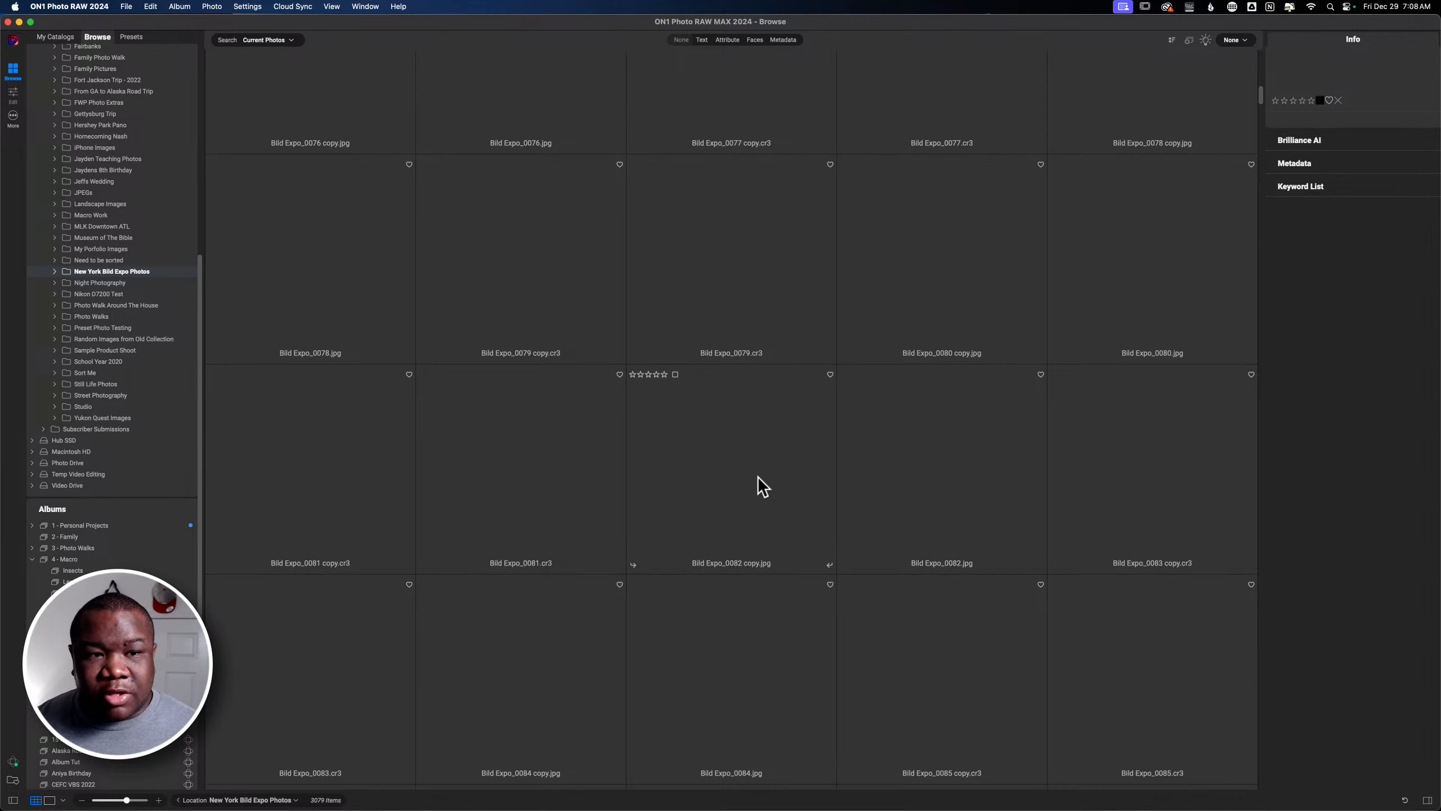
{"action": "scroll", "coordinate": [761, 482], "scroll_direction": "down", "scroll_amount": 6}
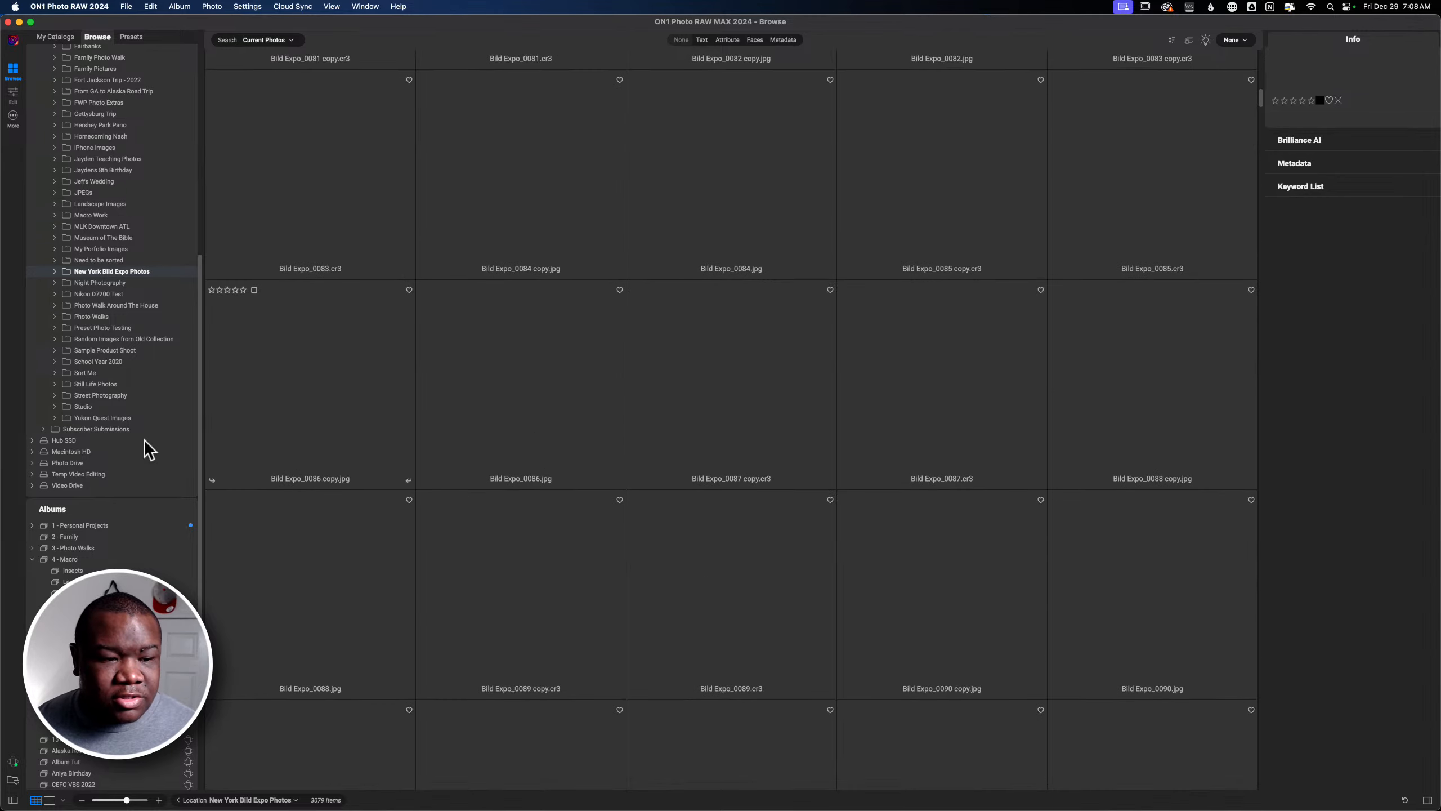
{"action": "scroll", "coordinate": [111, 438], "scroll_direction": "up", "scroll_amount": 10}
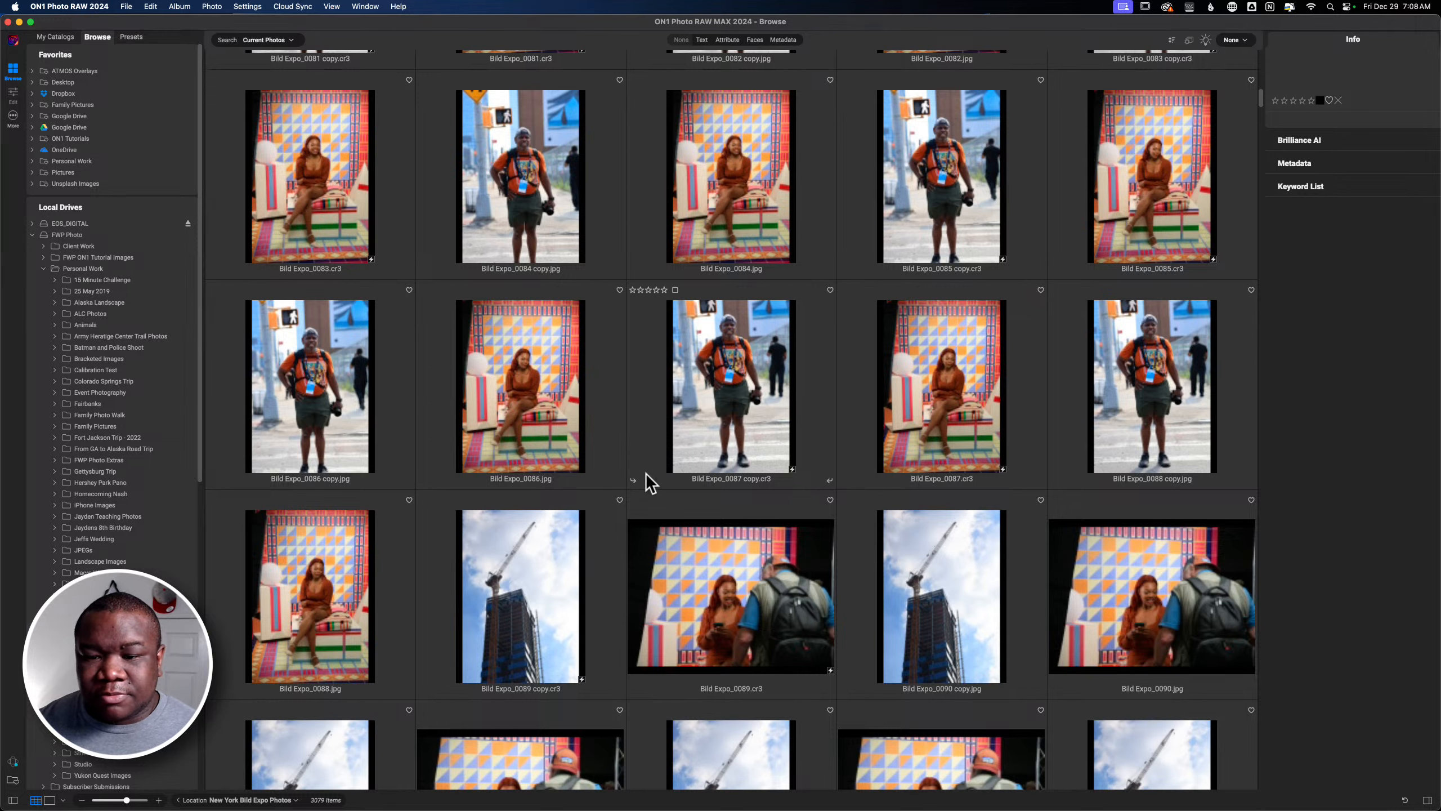
{"action": "scroll", "coordinate": [649, 483], "scroll_direction": "down", "scroll_amount": 1}
{"action": "scroll", "coordinate": [649, 483], "scroll_direction": "down", "scroll_amount": 10}
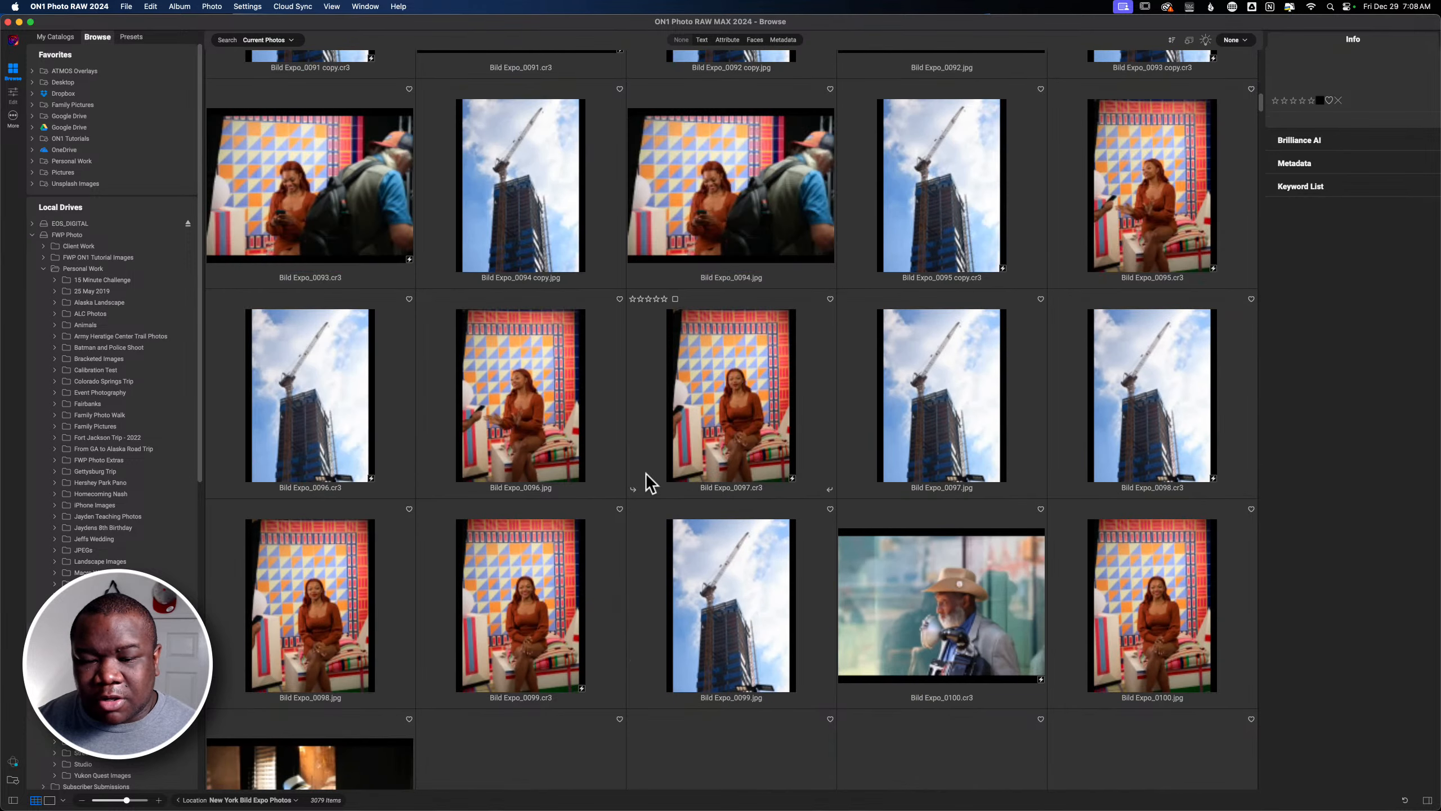
{"action": "scroll", "coordinate": [626, 527], "scroll_direction": "down", "scroll_amount": 4}
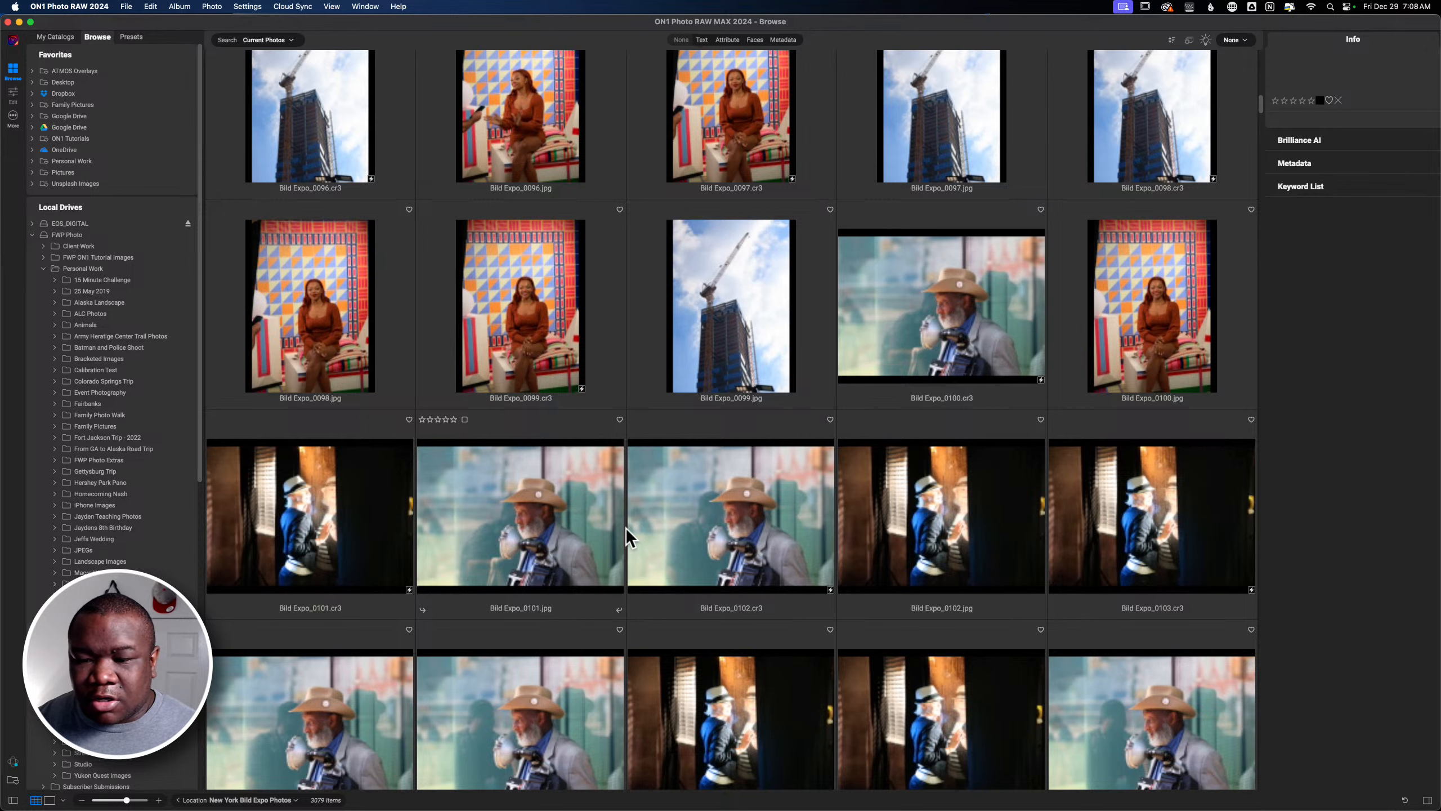
{"action": "scroll", "coordinate": [626, 527], "scroll_direction": "down", "scroll_amount": 5}
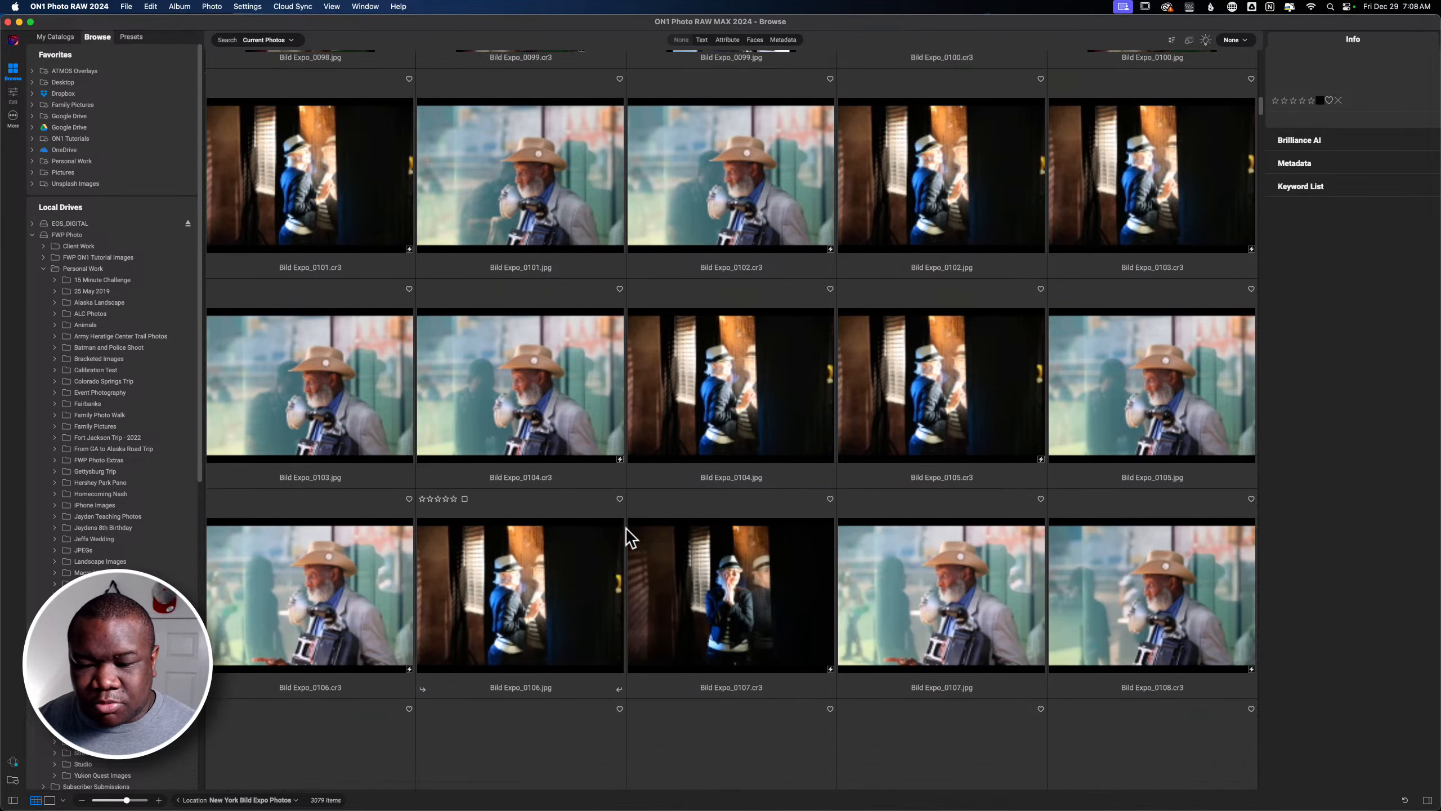
{"action": "scroll", "coordinate": [626, 528], "scroll_direction": "down", "scroll_amount": 3}
{"action": "scroll", "coordinate": [630, 537], "scroll_direction": "down", "scroll_amount": 5}
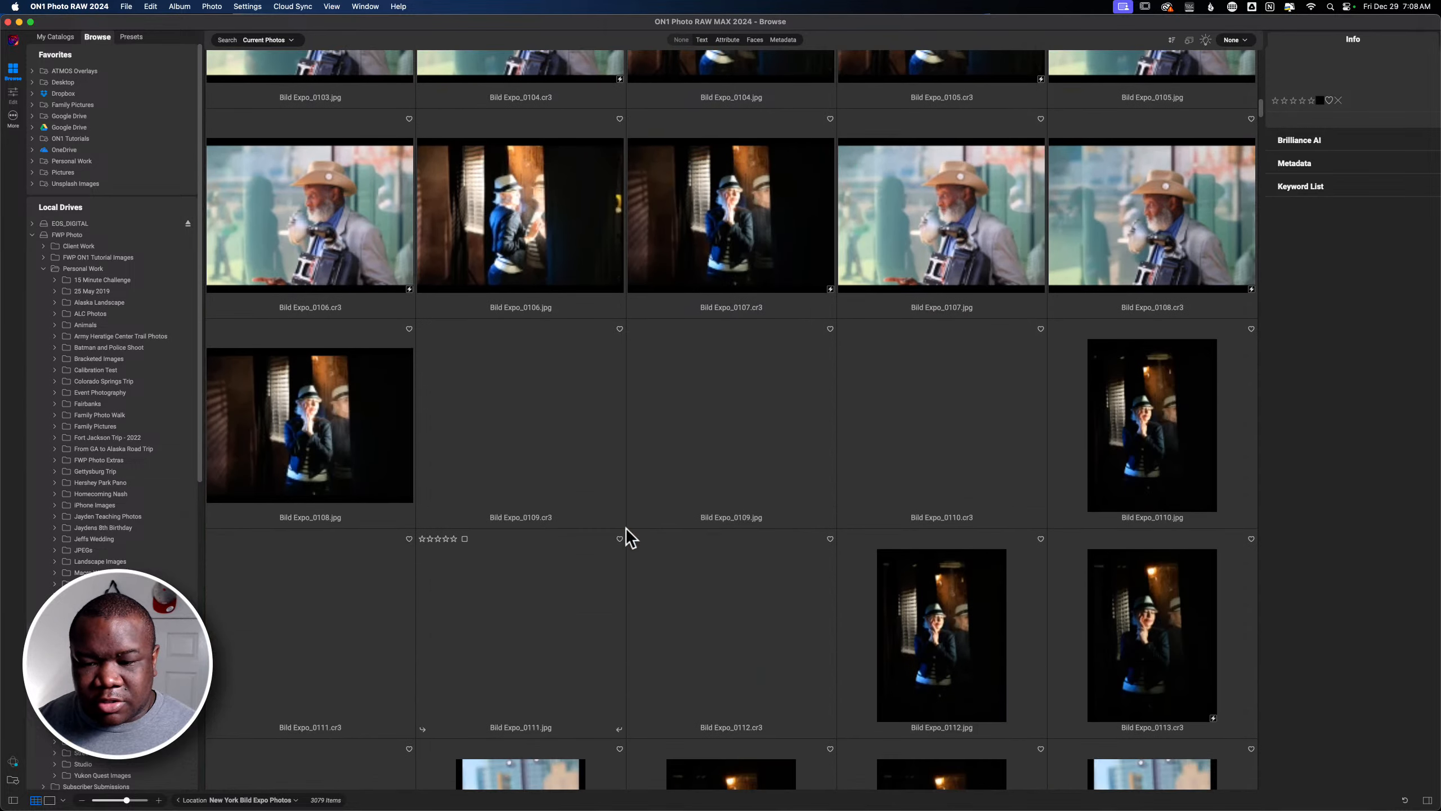
{"action": "scroll", "coordinate": [630, 536], "scroll_direction": "down", "scroll_amount": 15}
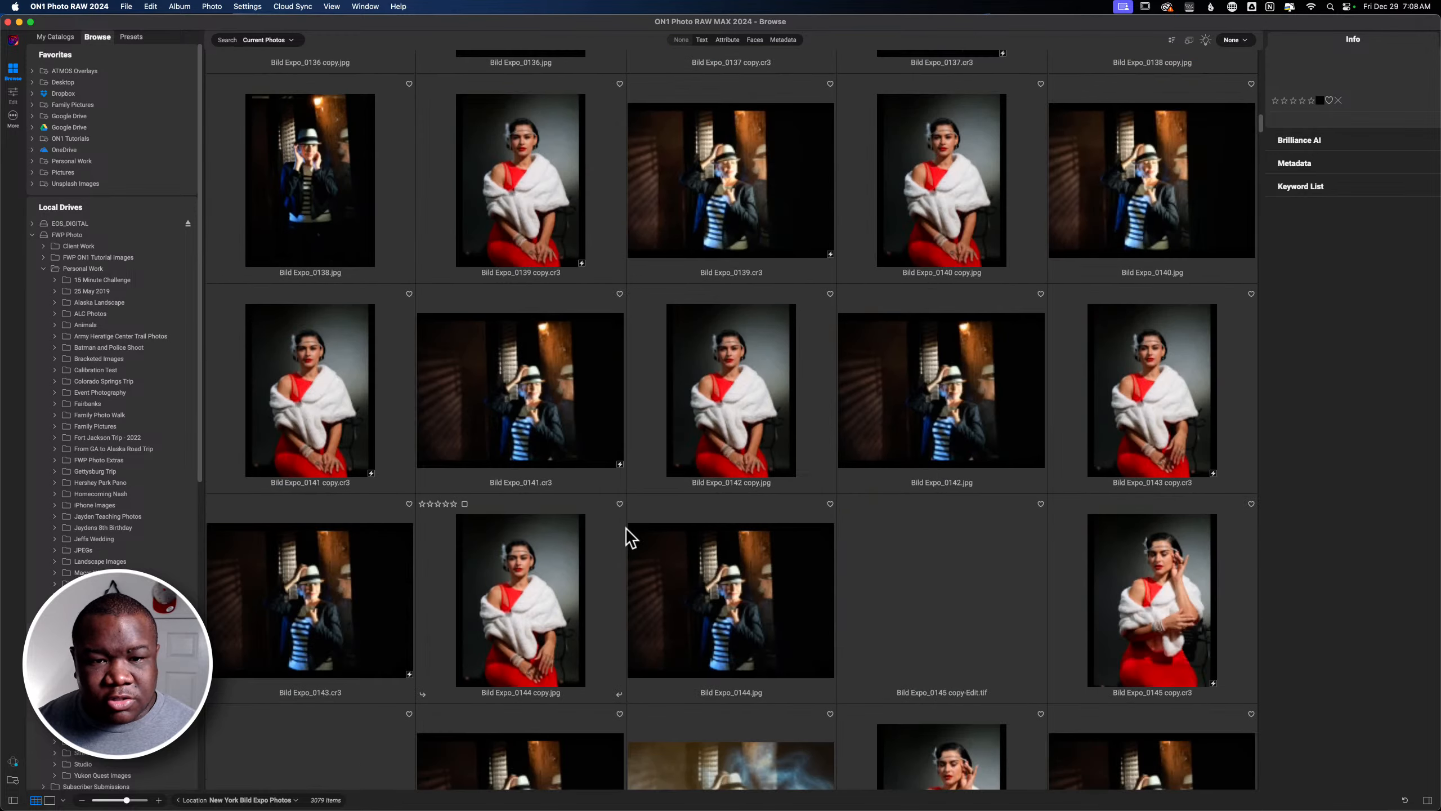
{"action": "scroll", "coordinate": [630, 537], "scroll_direction": "down", "scroll_amount": 4}
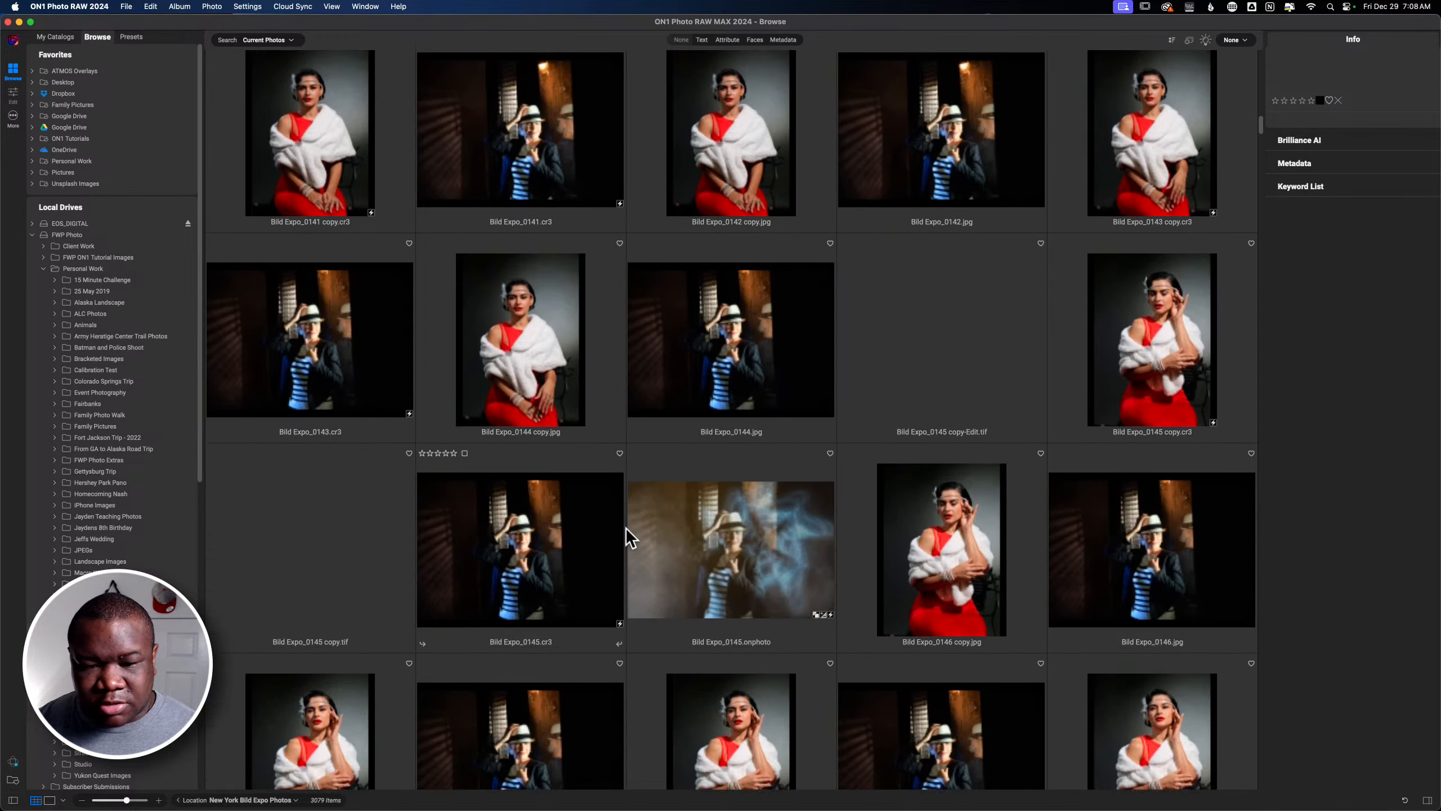
{"action": "scroll", "coordinate": [630, 536], "scroll_direction": "down", "scroll_amount": 20}
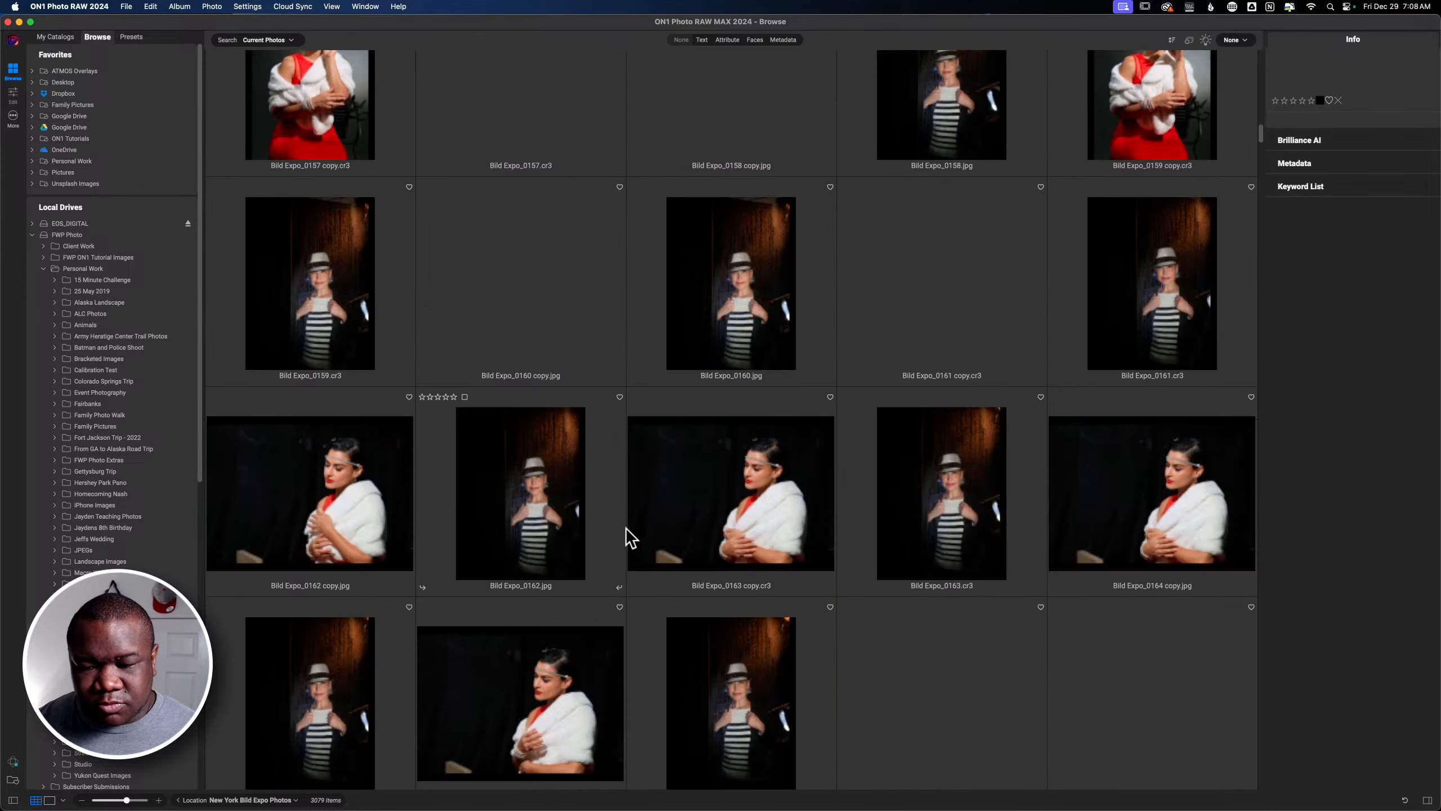
{"action": "scroll", "coordinate": [630, 537], "scroll_direction": "down", "scroll_amount": 20}
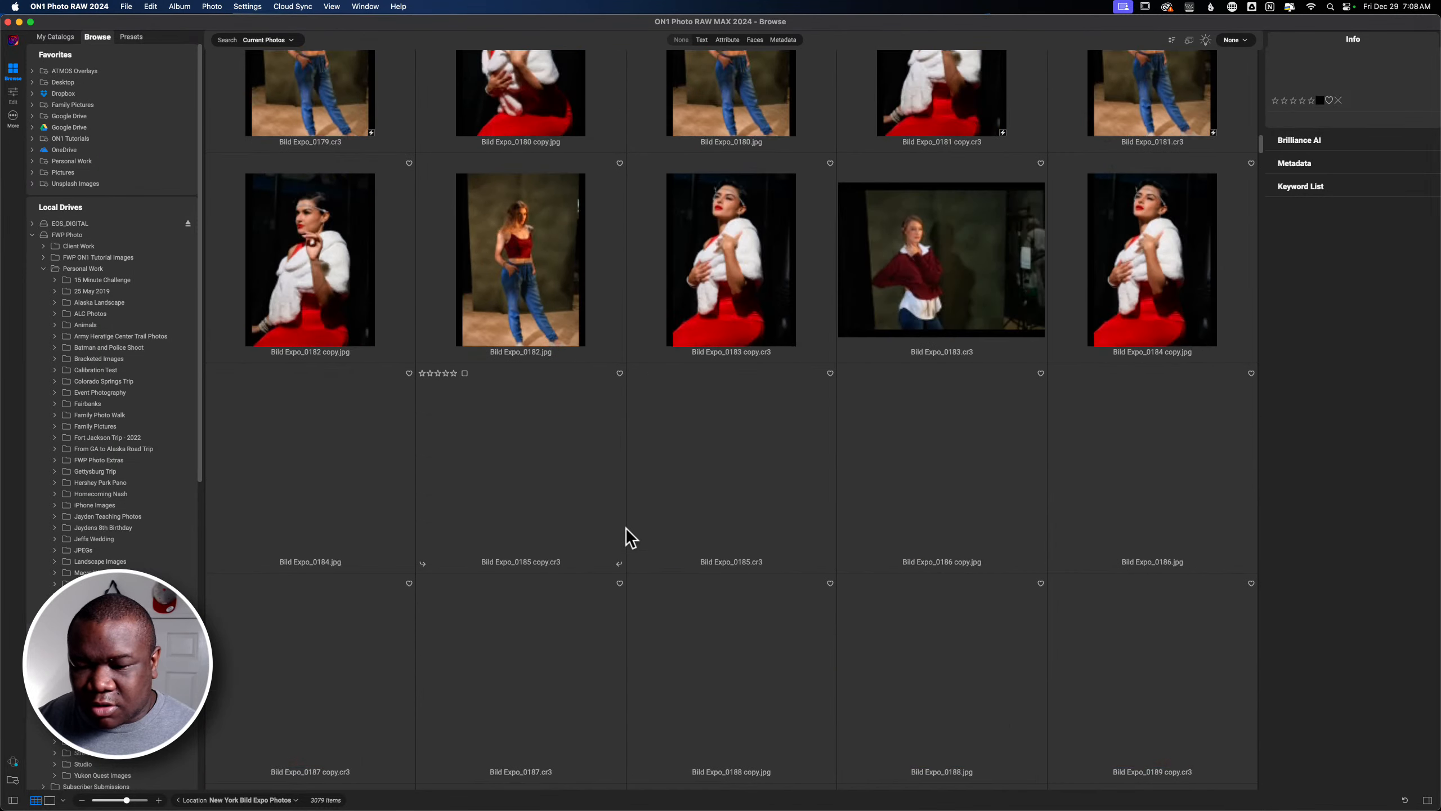
{"action": "scroll", "coordinate": [630, 537], "scroll_direction": "down", "scroll_amount": 15}
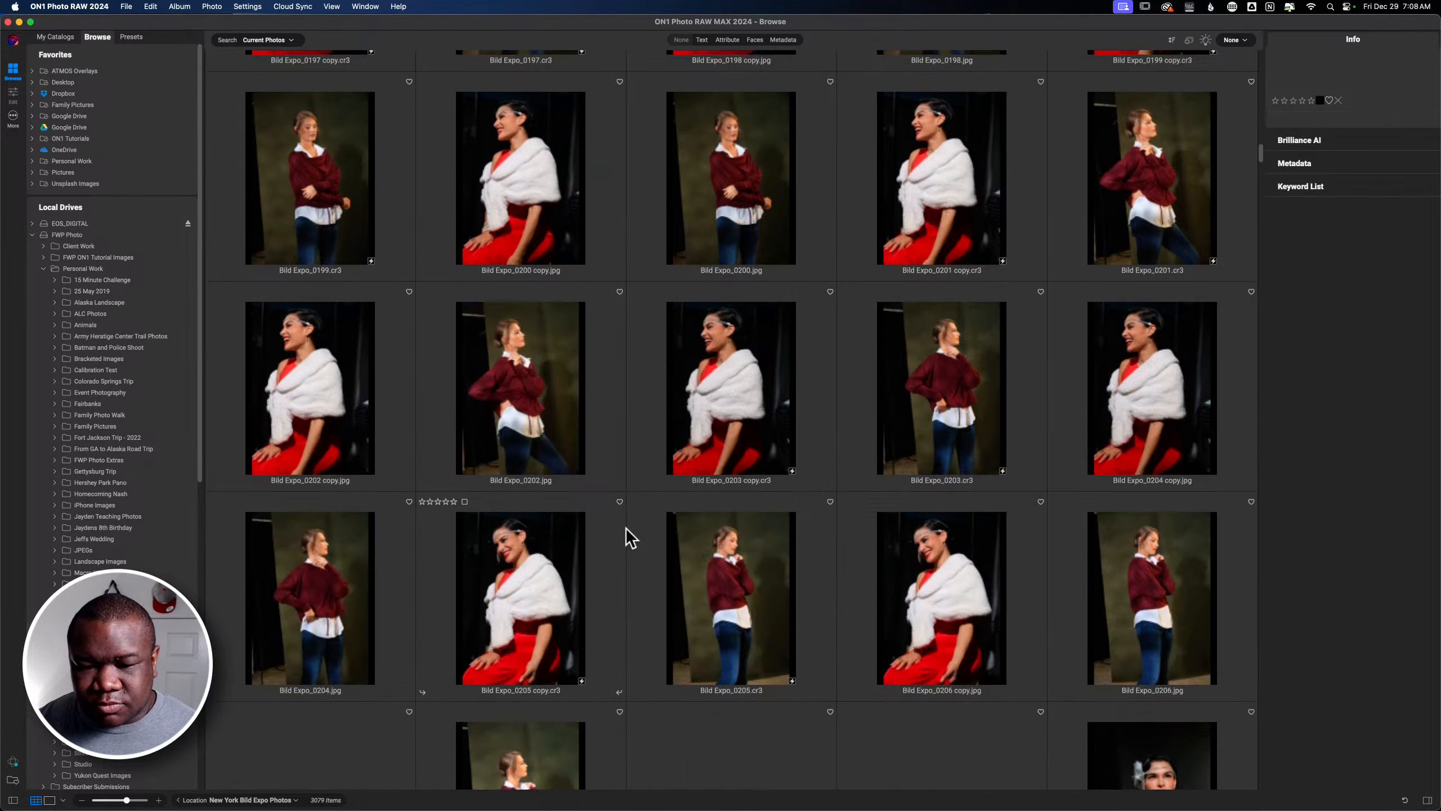
{"action": "scroll", "coordinate": [629, 537], "scroll_direction": "down", "scroll_amount": 15}
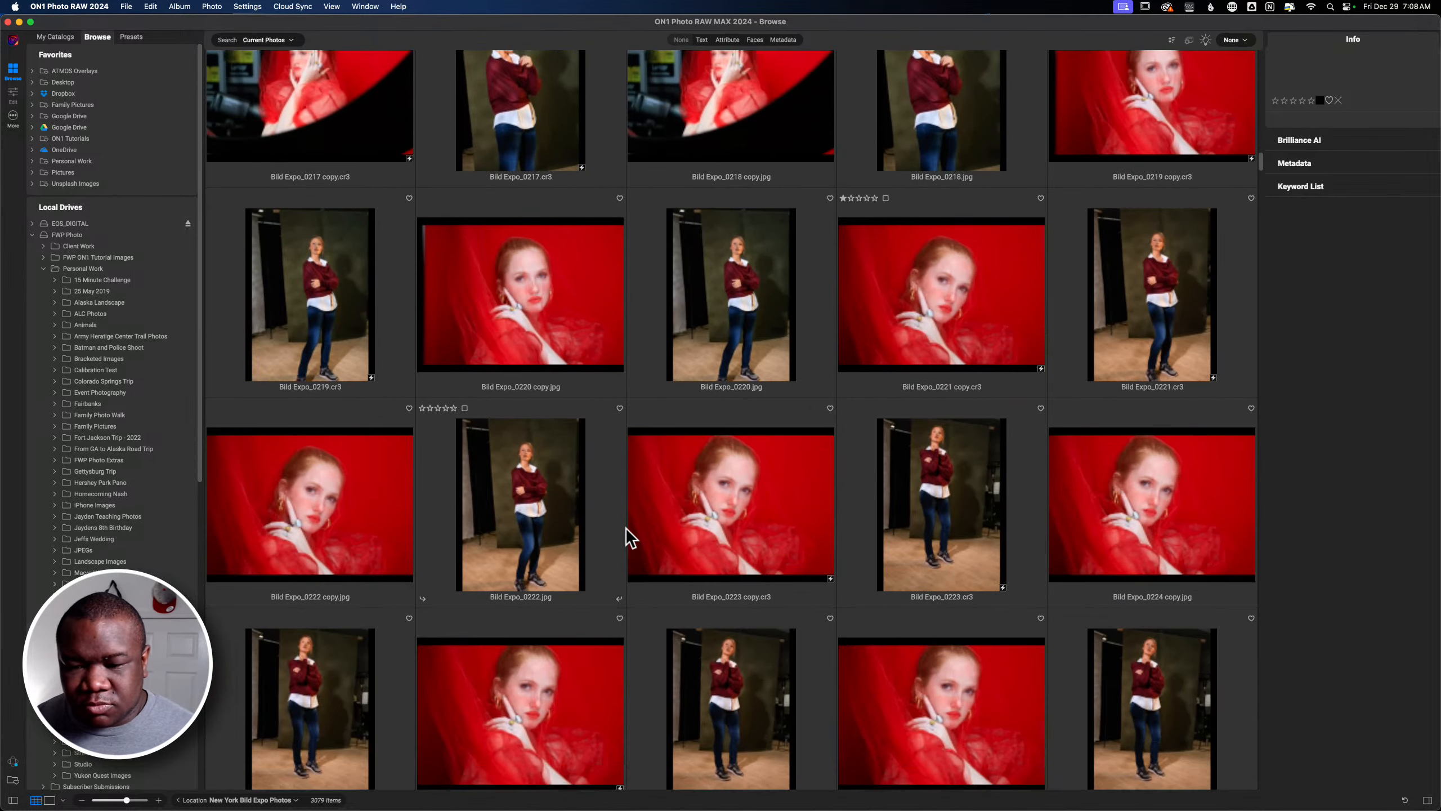
{"action": "scroll", "coordinate": [627, 527], "scroll_direction": "down", "scroll_amount": 10}
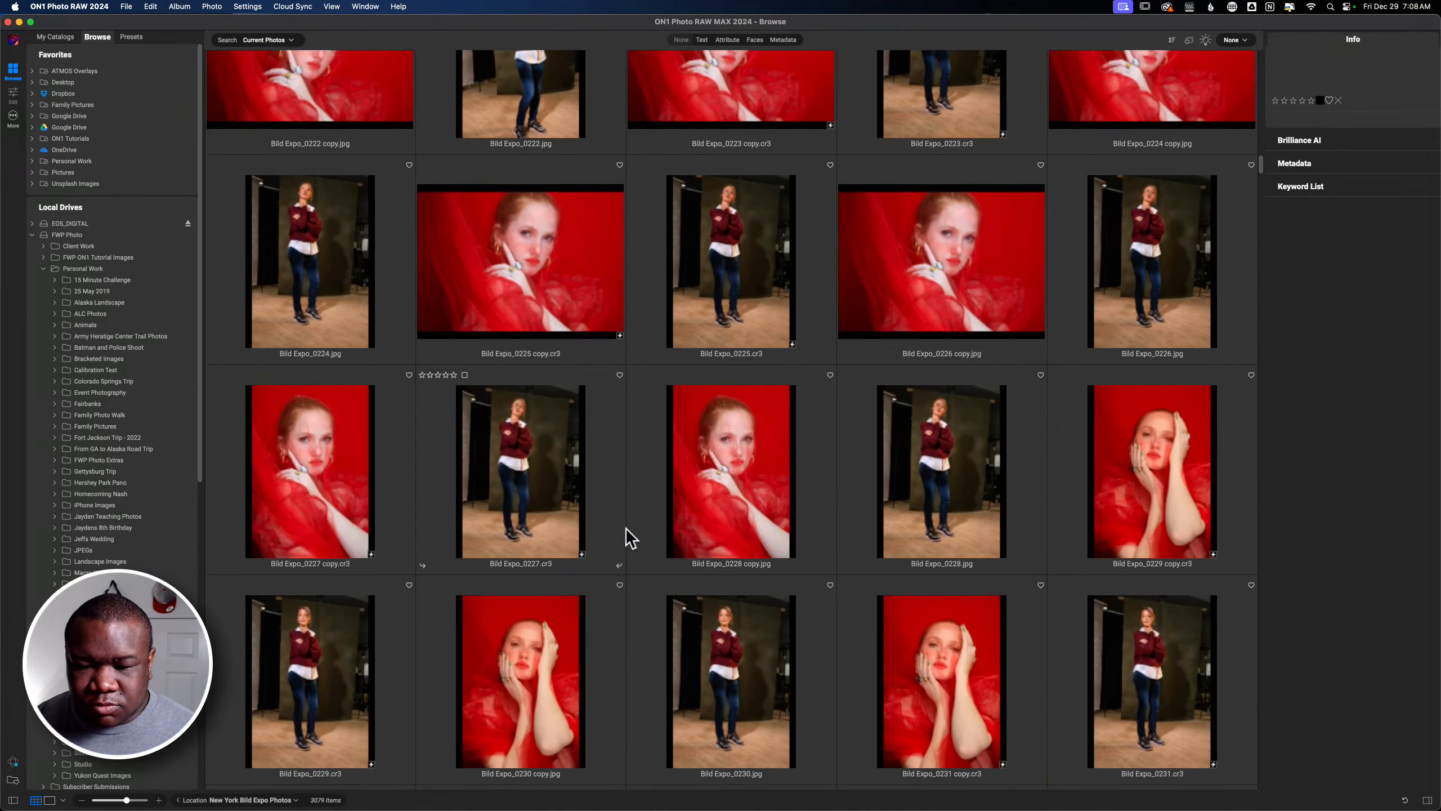
{"action": "scroll", "coordinate": [626, 528], "scroll_direction": "down", "scroll_amount": 12}
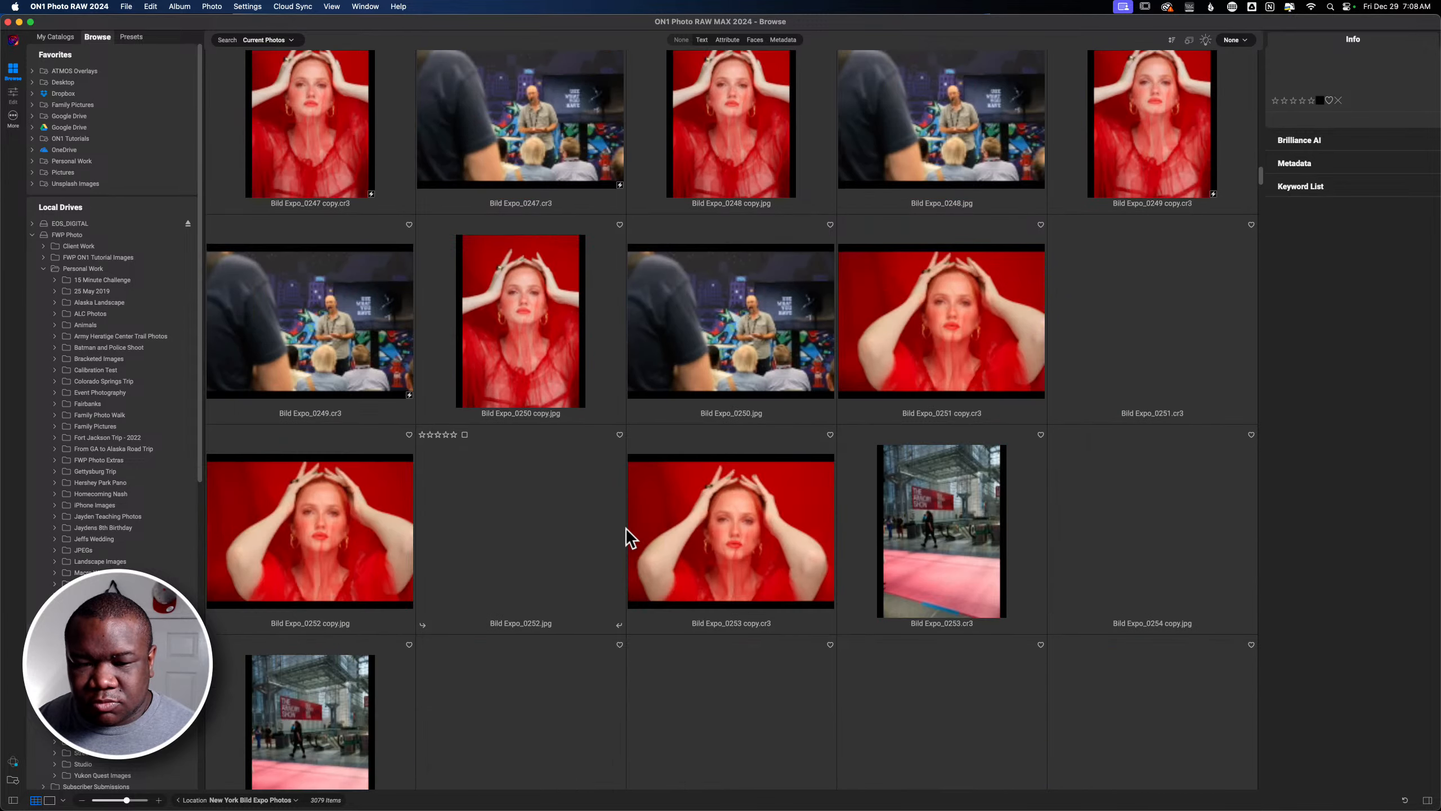
{"action": "scroll", "coordinate": [628, 537], "scroll_direction": "down", "scroll_amount": 8}
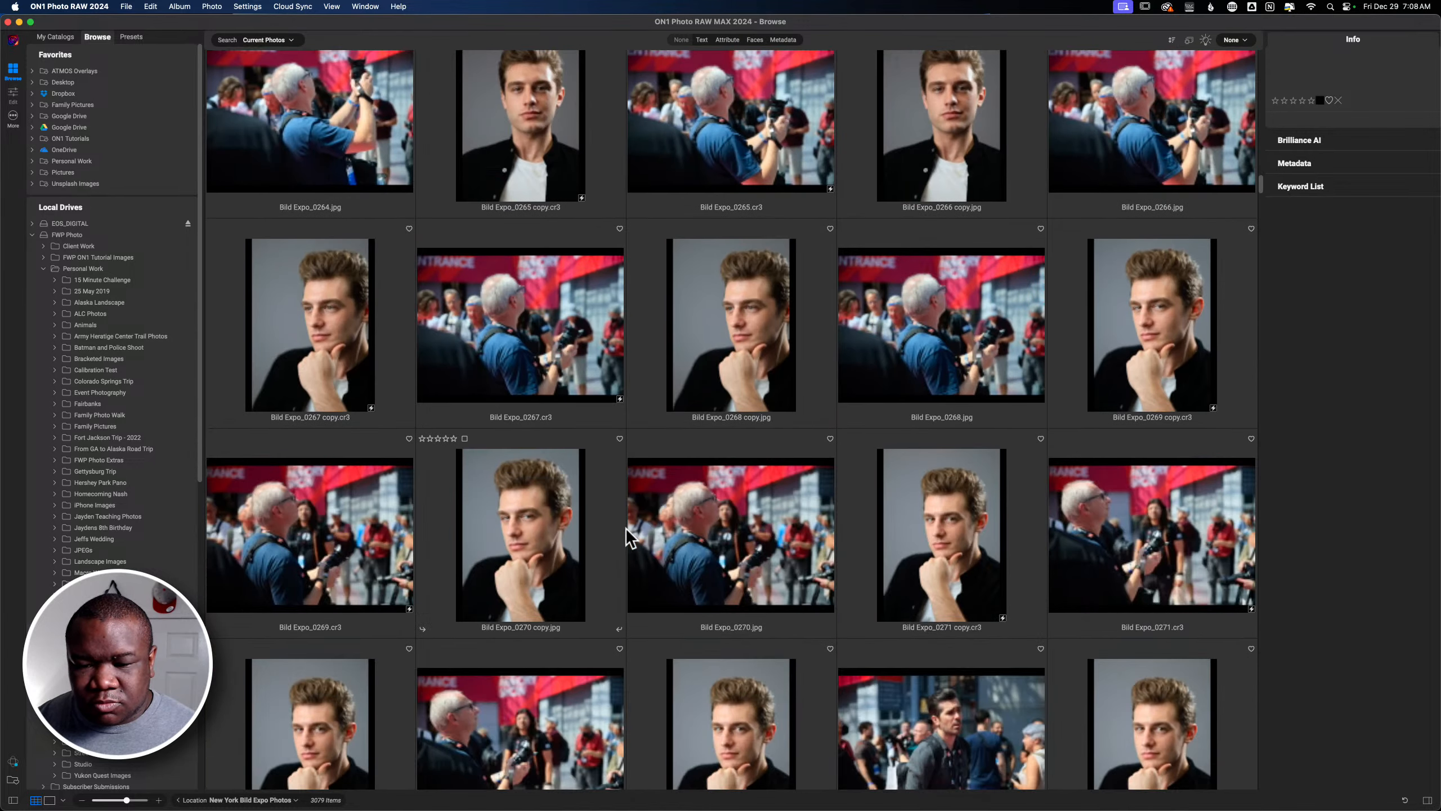
{"action": "scroll", "coordinate": [626, 527], "scroll_direction": "down", "scroll_amount": 3}
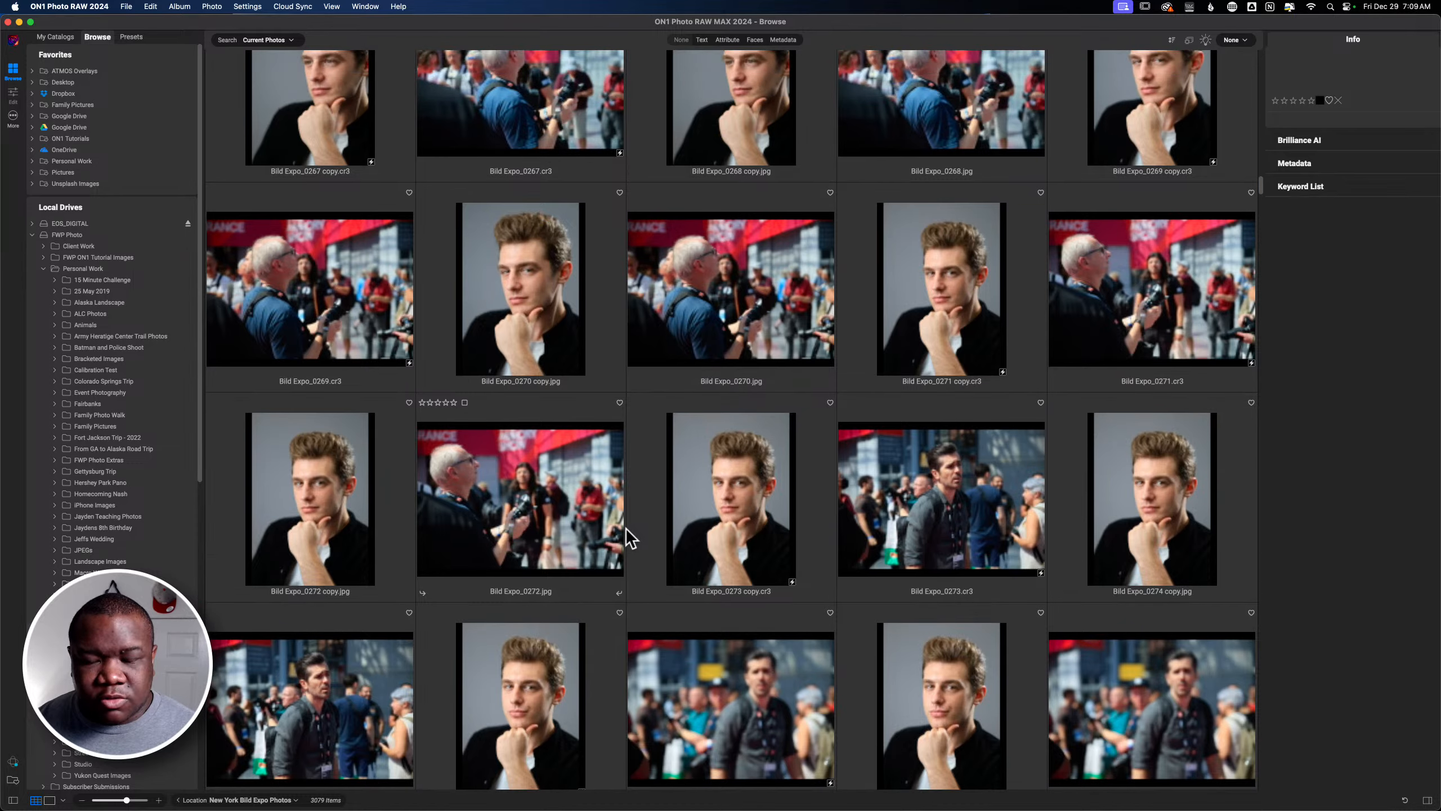
{"action": "scroll", "coordinate": [626, 527], "scroll_direction": "up", "scroll_amount": 2}
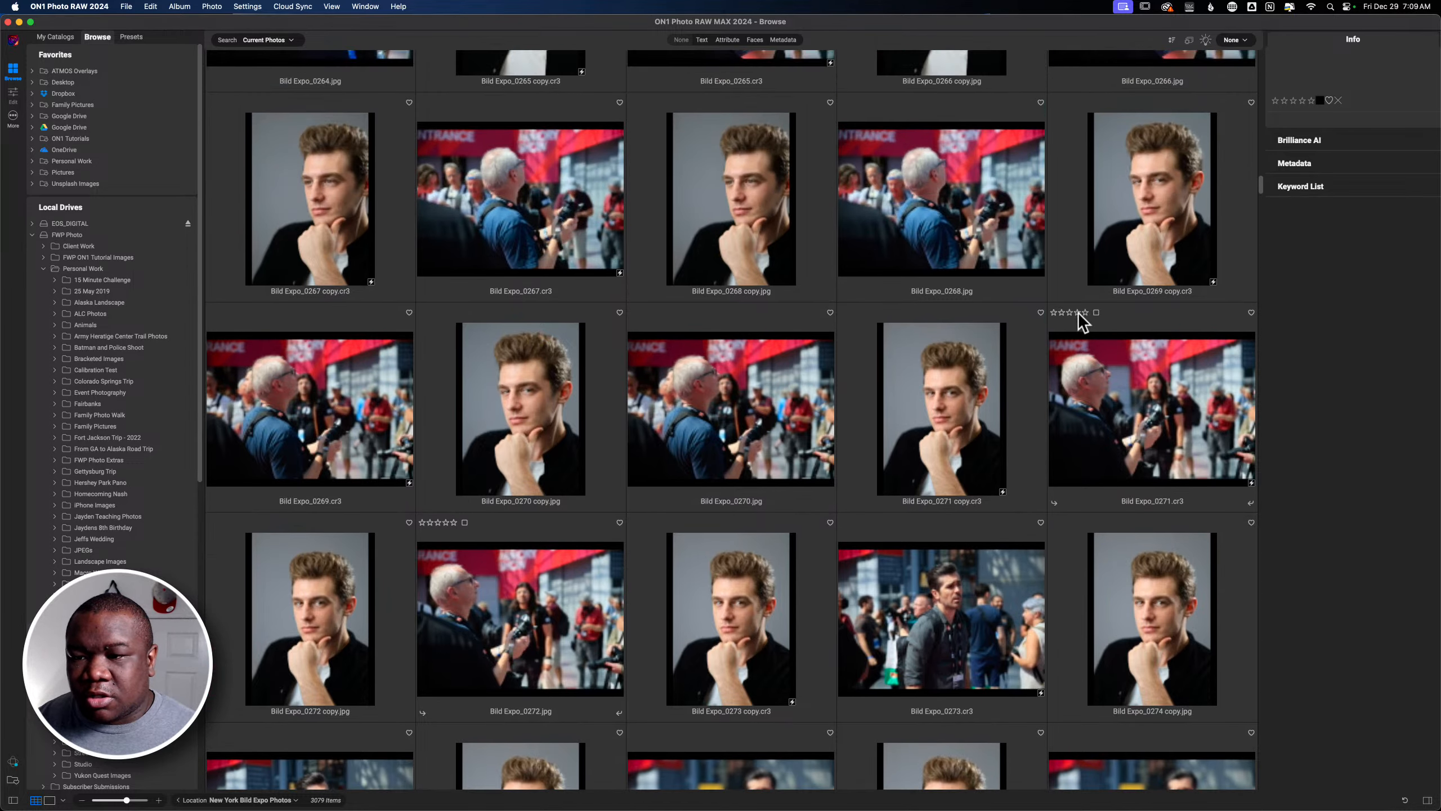
Step: Open the portrait Bild Expo_0269 copy.cr3 for editing, choosing Edit rather than Zoom-In
{"action": "left_click", "coordinate": [1143, 193]}
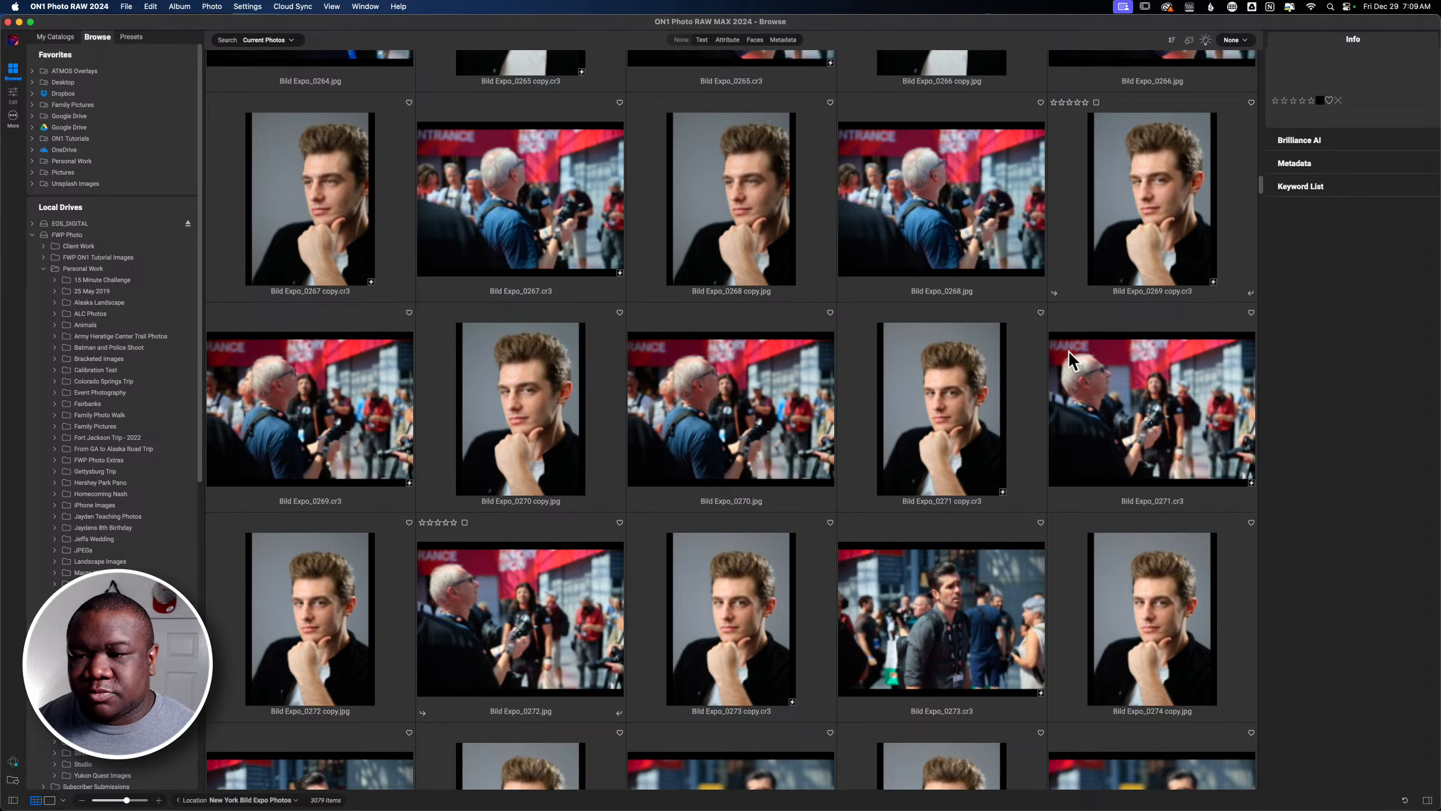
{"action": "left_click", "coordinate": [1108, 279]}
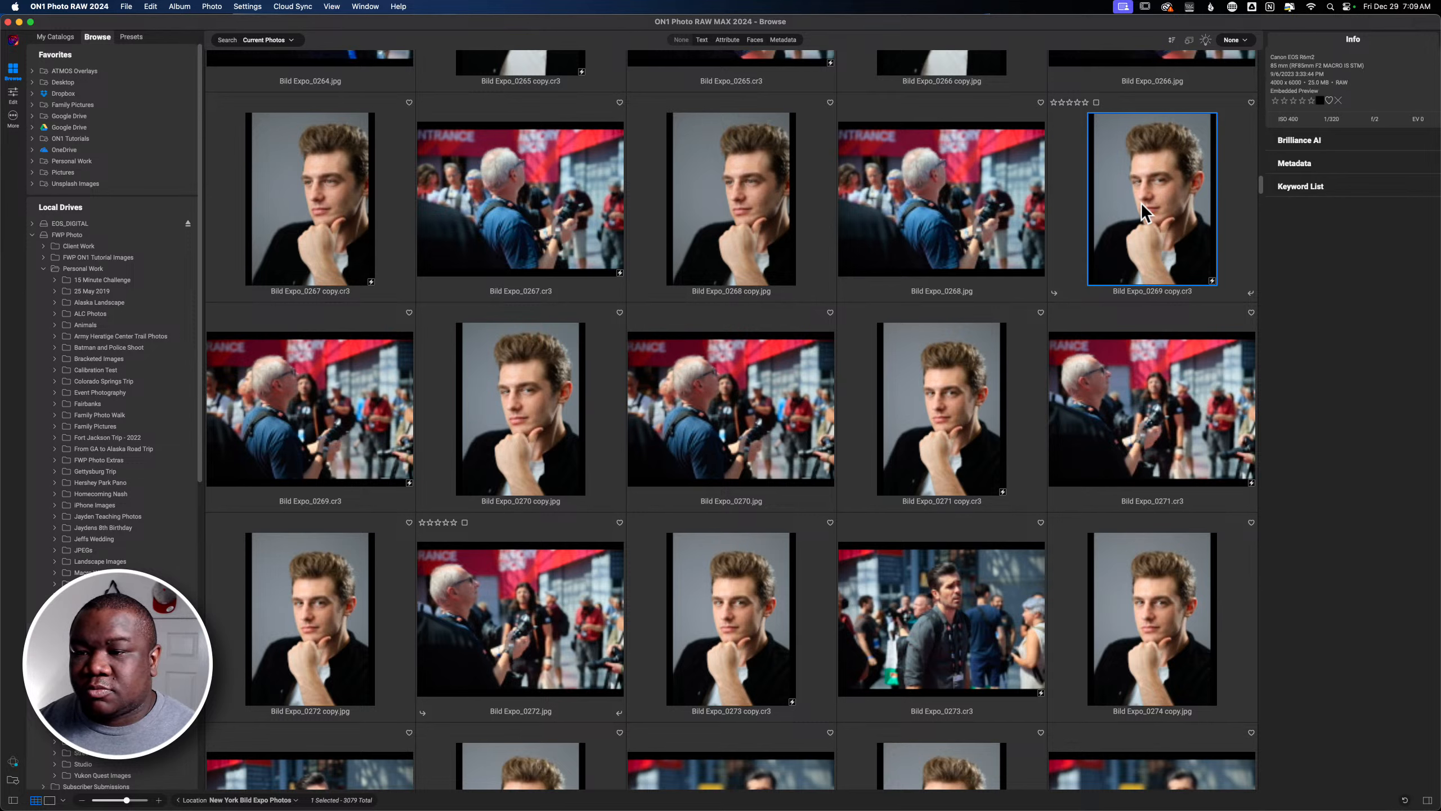
{"action": "double_click", "coordinate": [854, 287]}
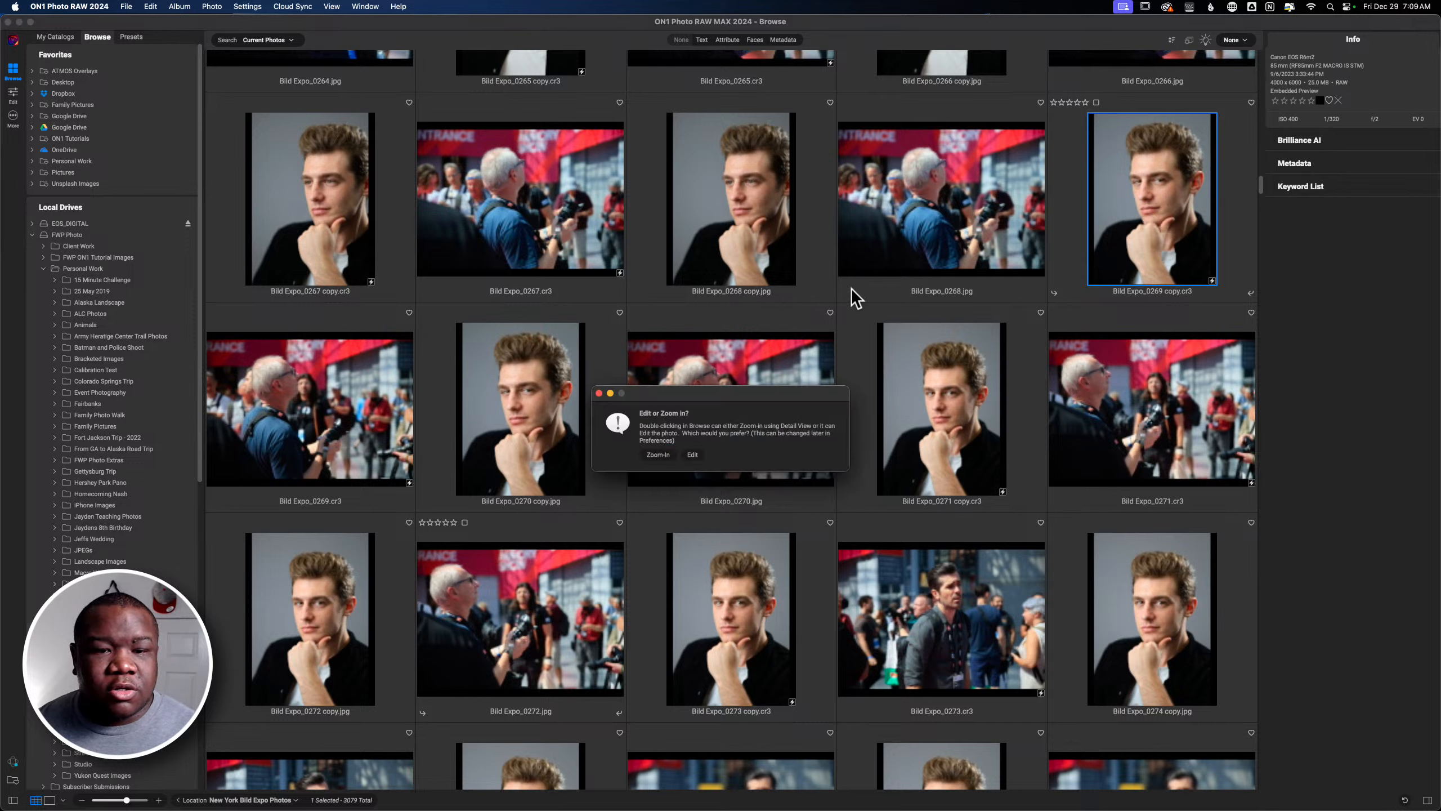
{"action": "left_click", "coordinate": [692, 454]}
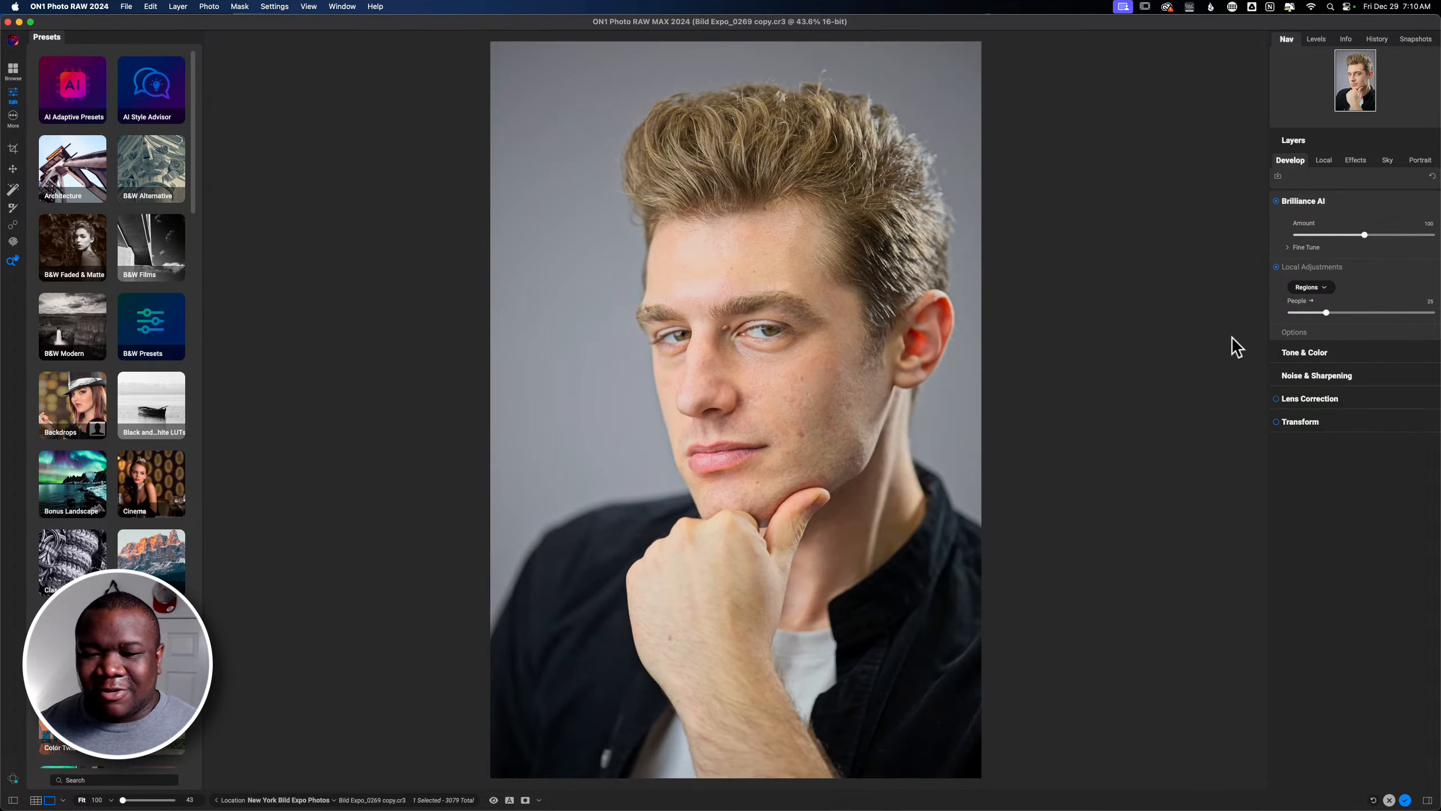
Step: Fine-tune the portrait's Brilliance AI adjustment by lowering Color Amount to about 35 and the overall Amount to about 65
{"action": "left_click", "coordinate": [1300, 248]}
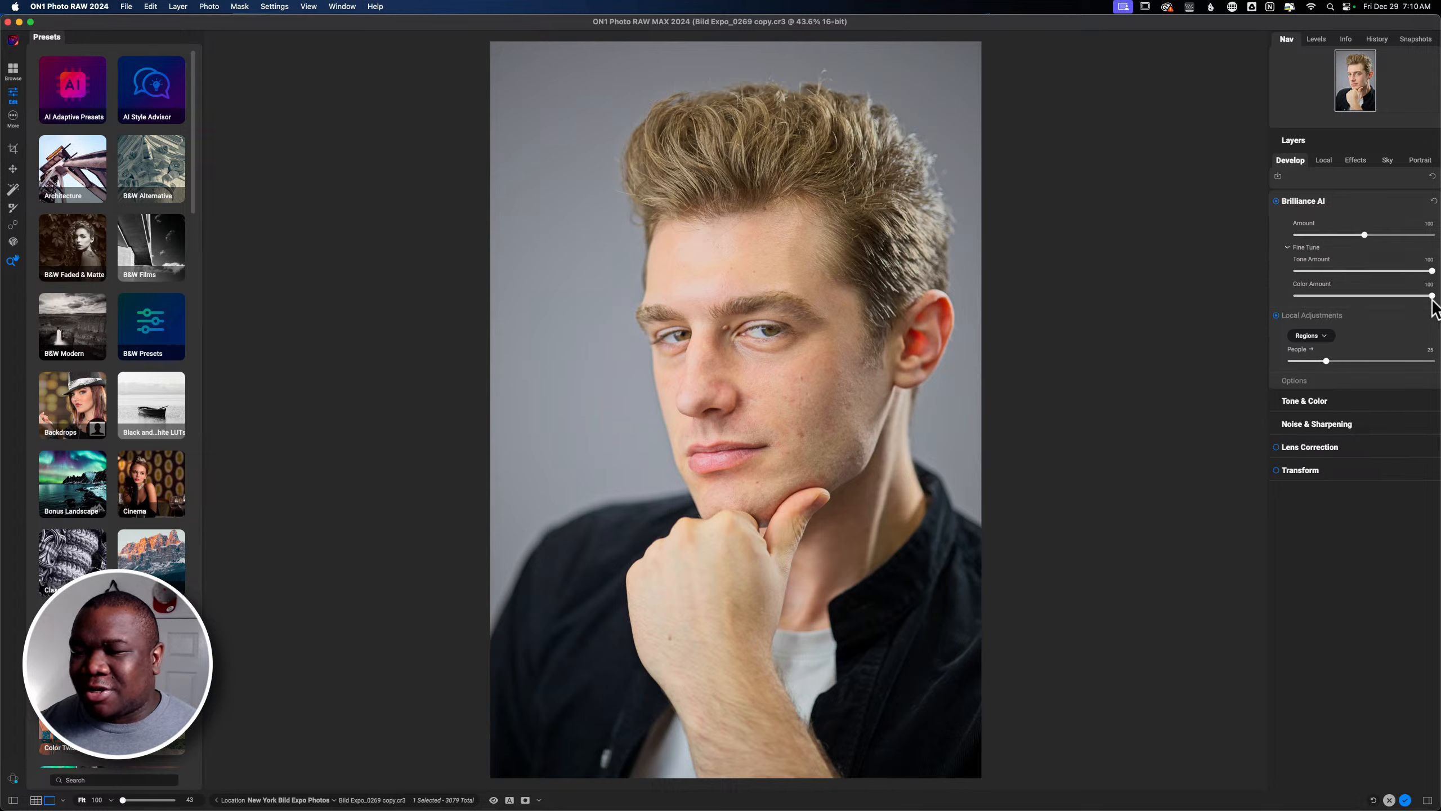
{"action": "left_click_drag", "start_coordinate": [1430, 297], "coordinate": [1337, 306]}
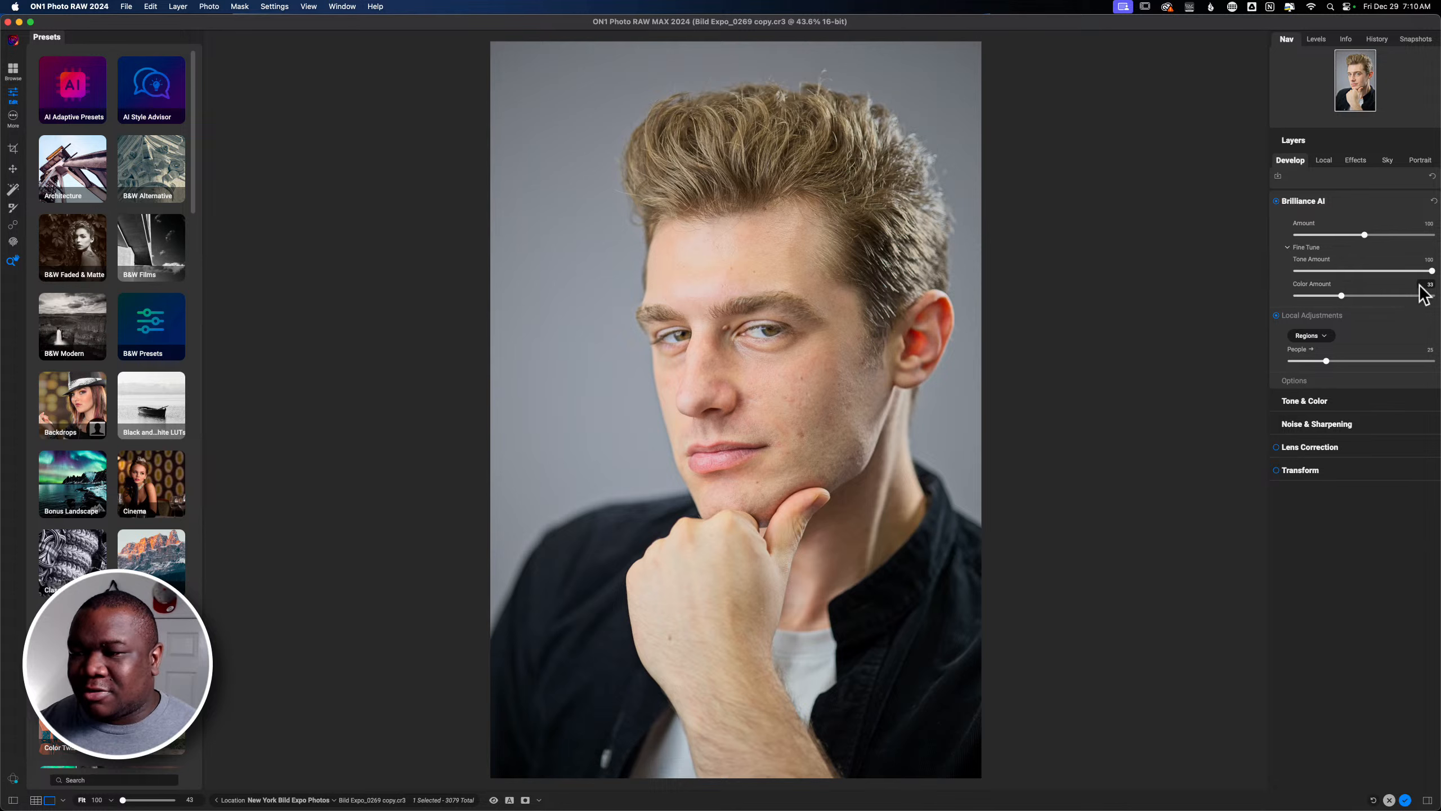
{"action": "left_click_drag", "start_coordinate": [1365, 234], "coordinate": [1341, 235]}
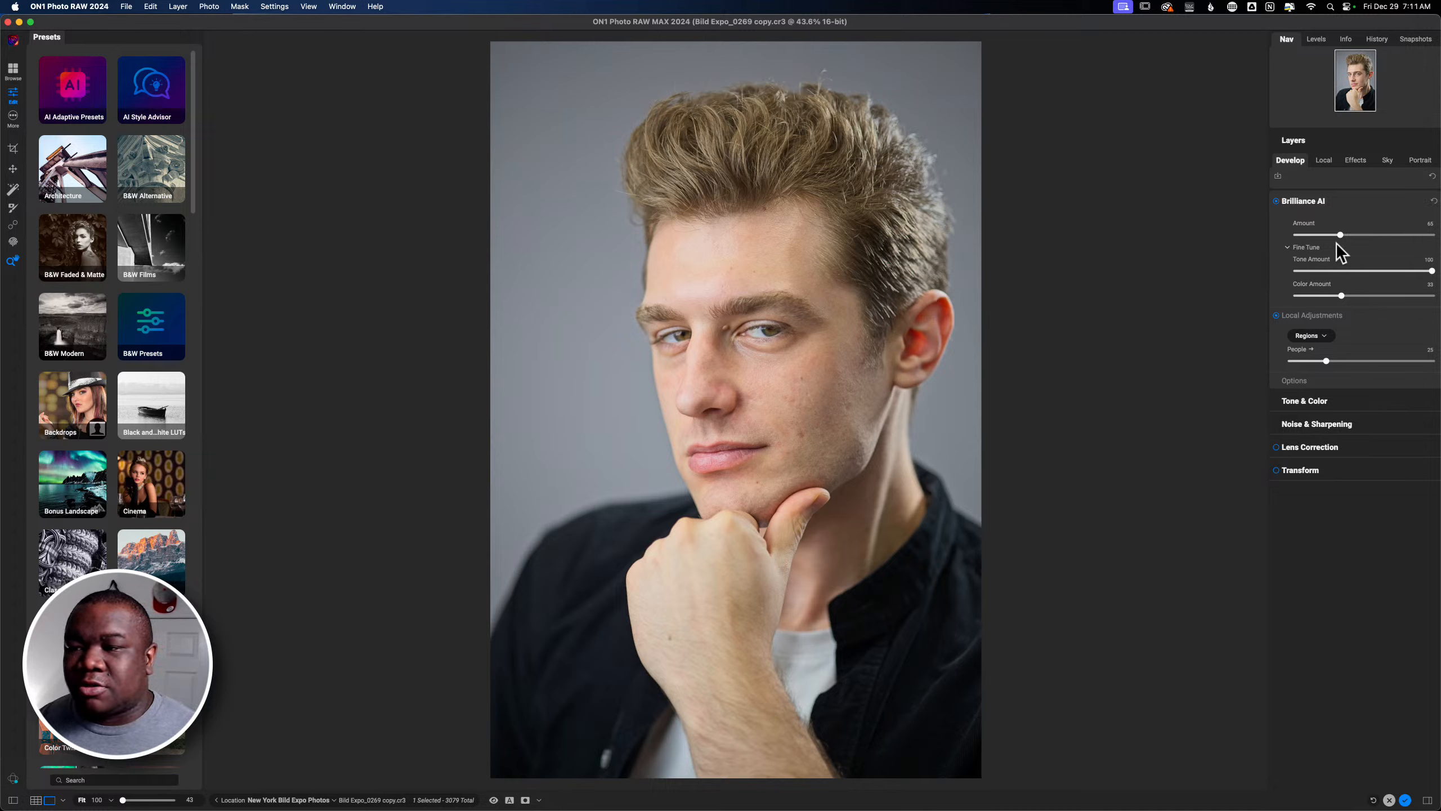
{"action": "left_click", "coordinate": [1337, 202]}
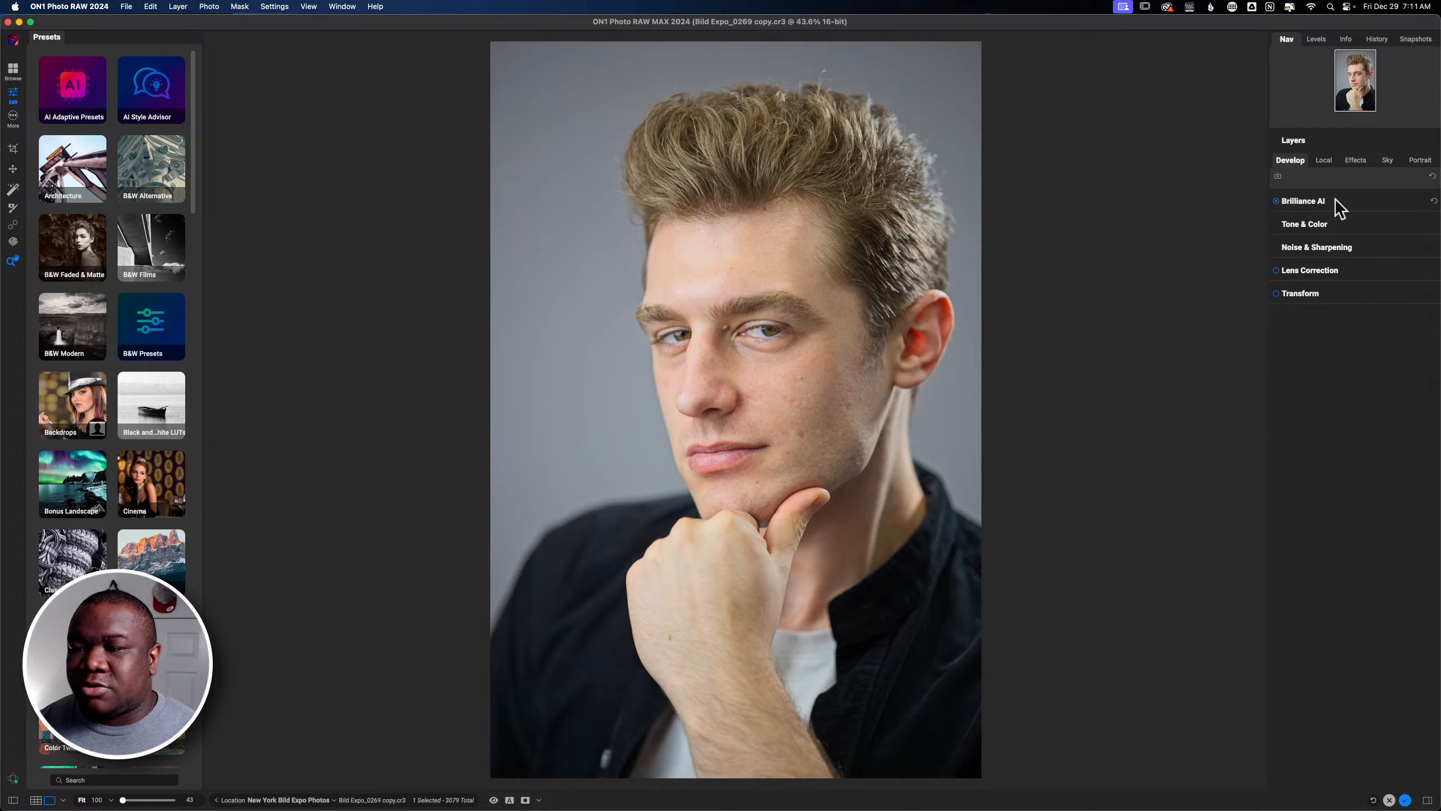
Step: Add a Textures filter to the portrait as an effect and apply its Bokeh style
{"action": "left_click", "coordinate": [1353, 173]}
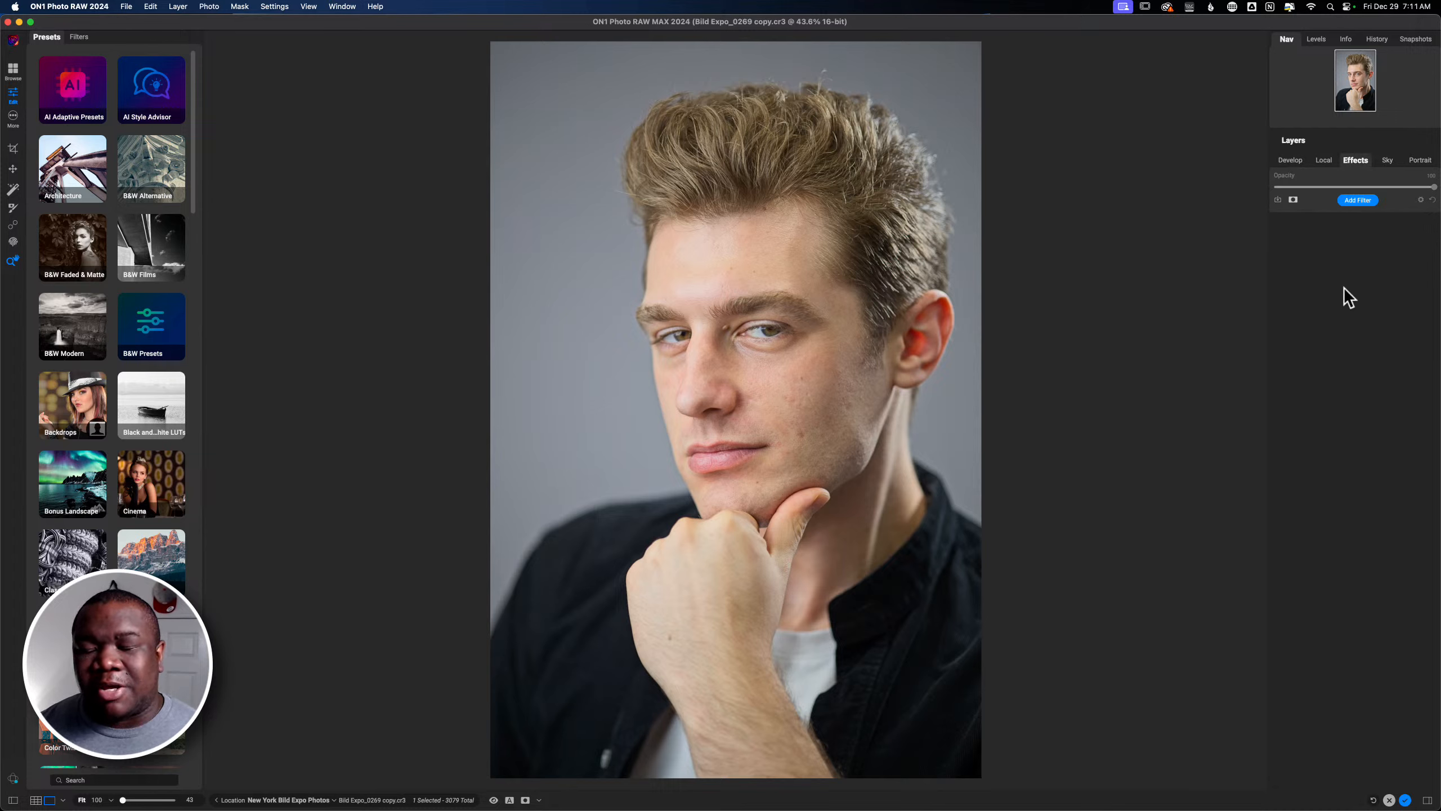
{"action": "left_click", "coordinate": [1356, 203]}
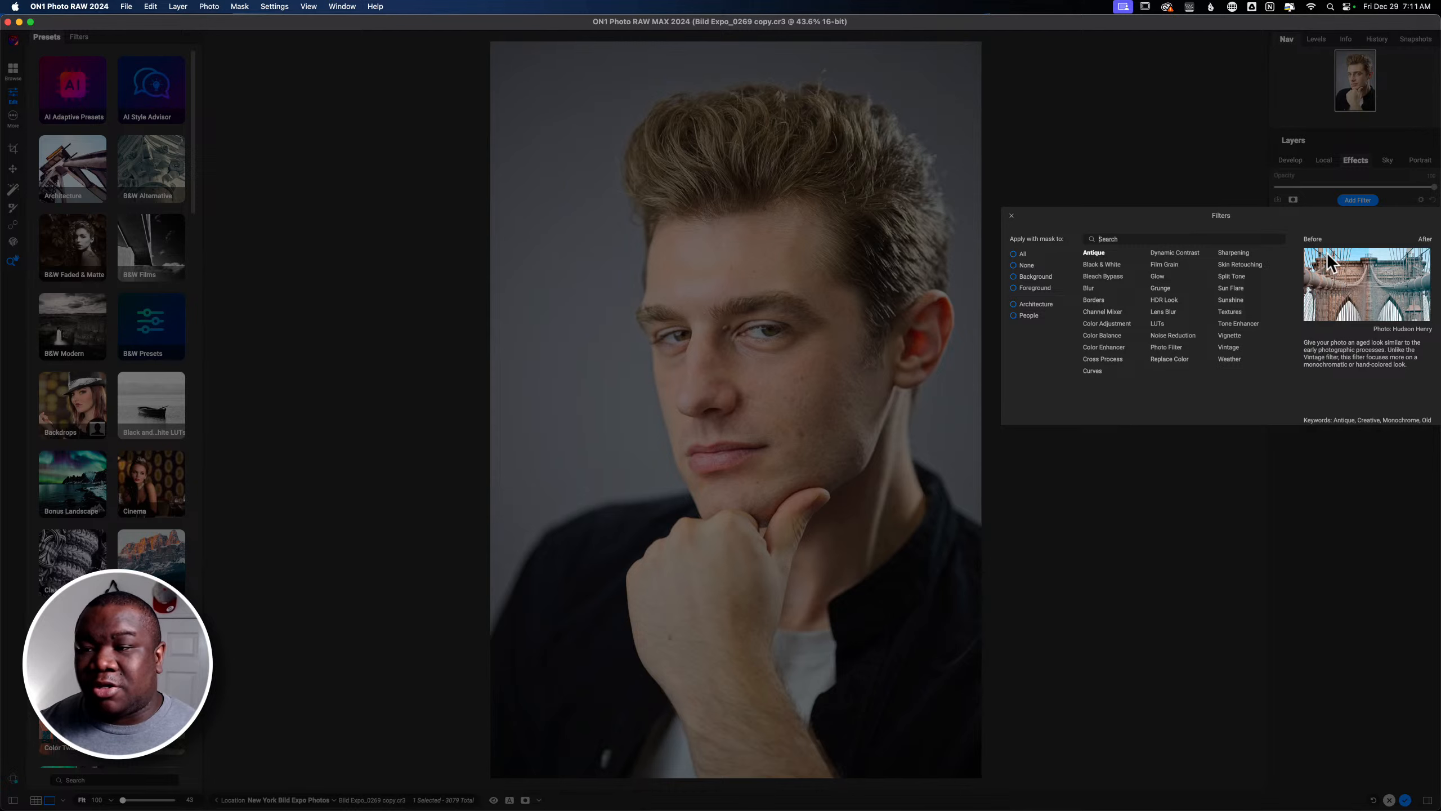
{"action": "left_click", "coordinate": [1230, 312]}
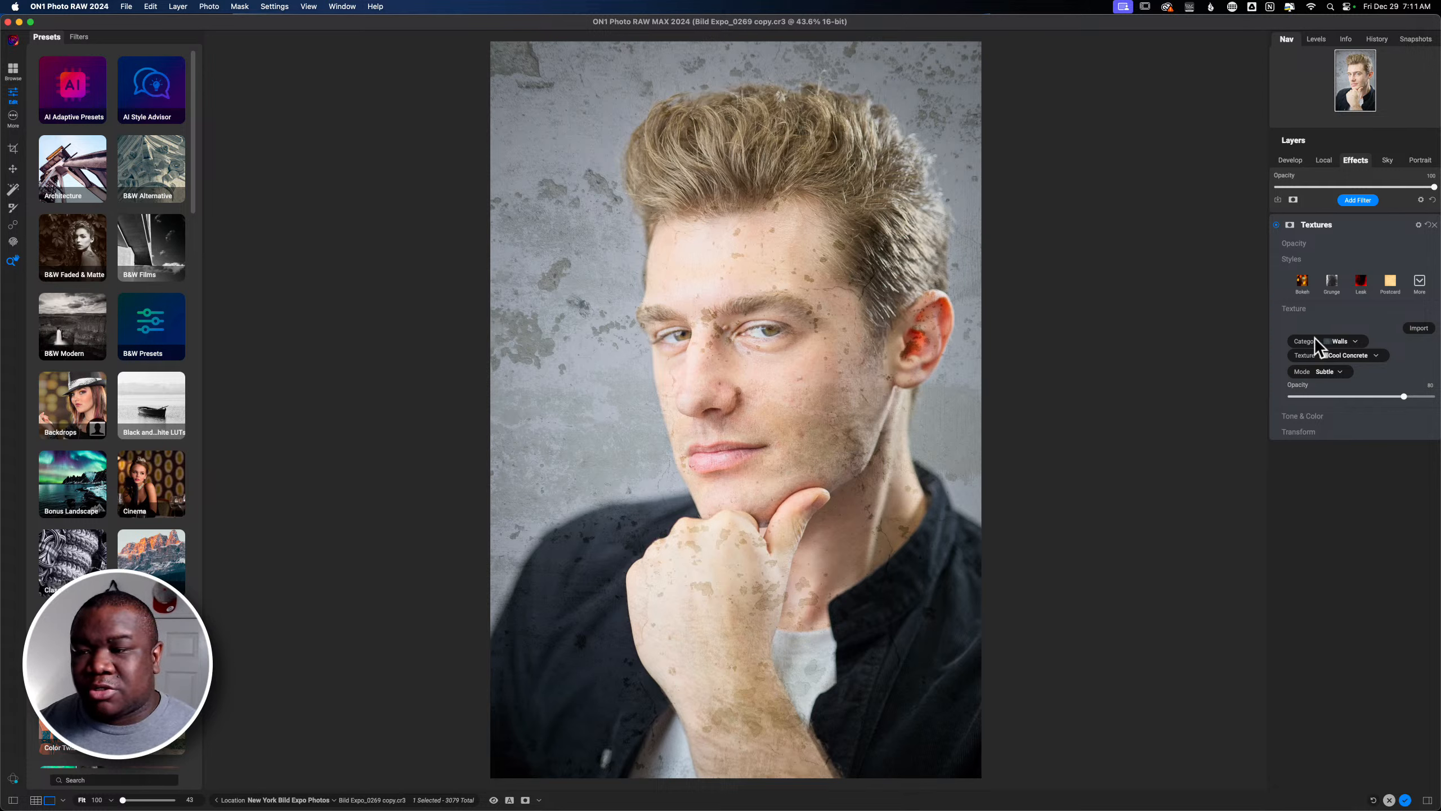
{"action": "left_click", "coordinate": [1302, 294]}
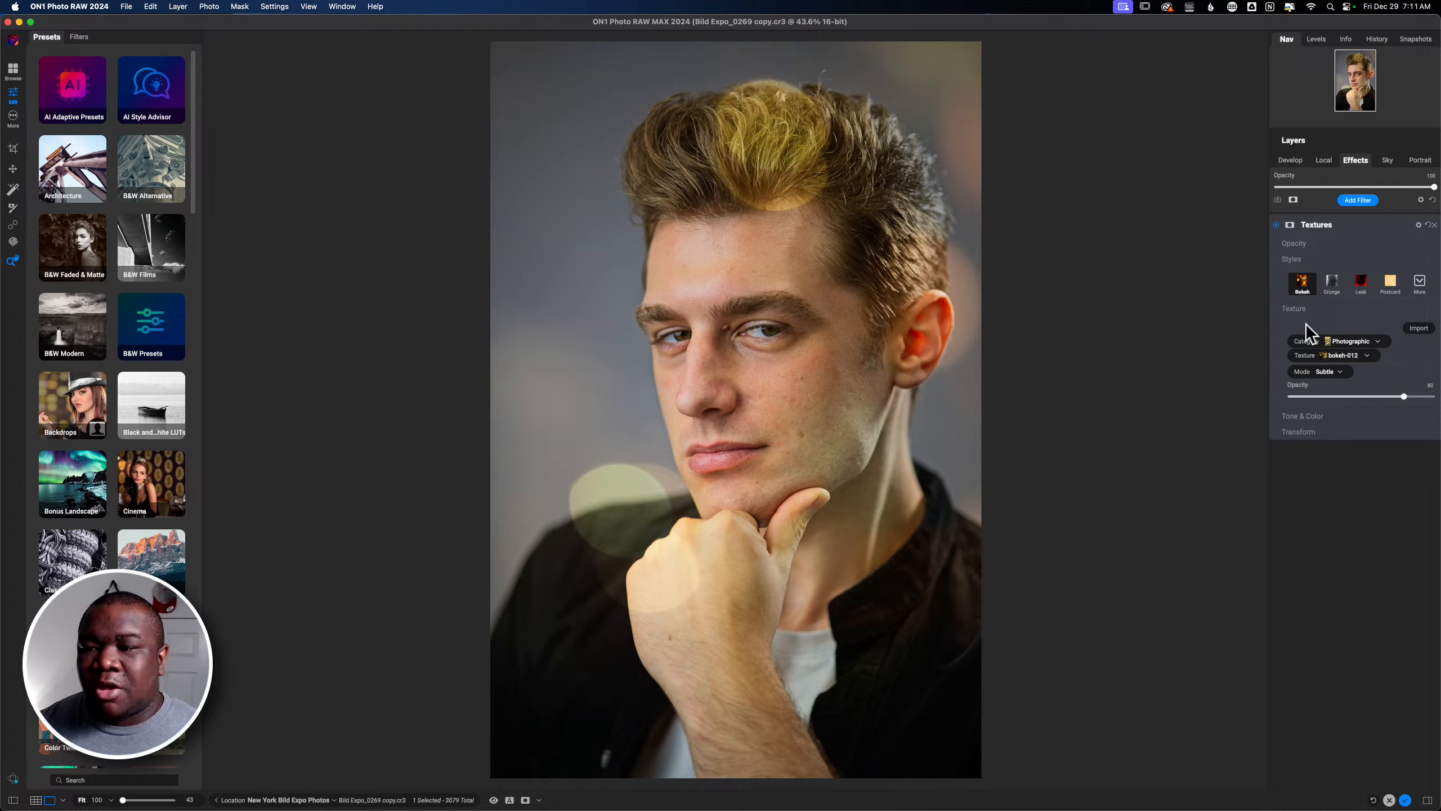
Step: Open the Textures filter's masking properties, move the Properties window off the portrait and turn on its Auto-Collapse option
{"action": "left_click", "coordinate": [1291, 226]}
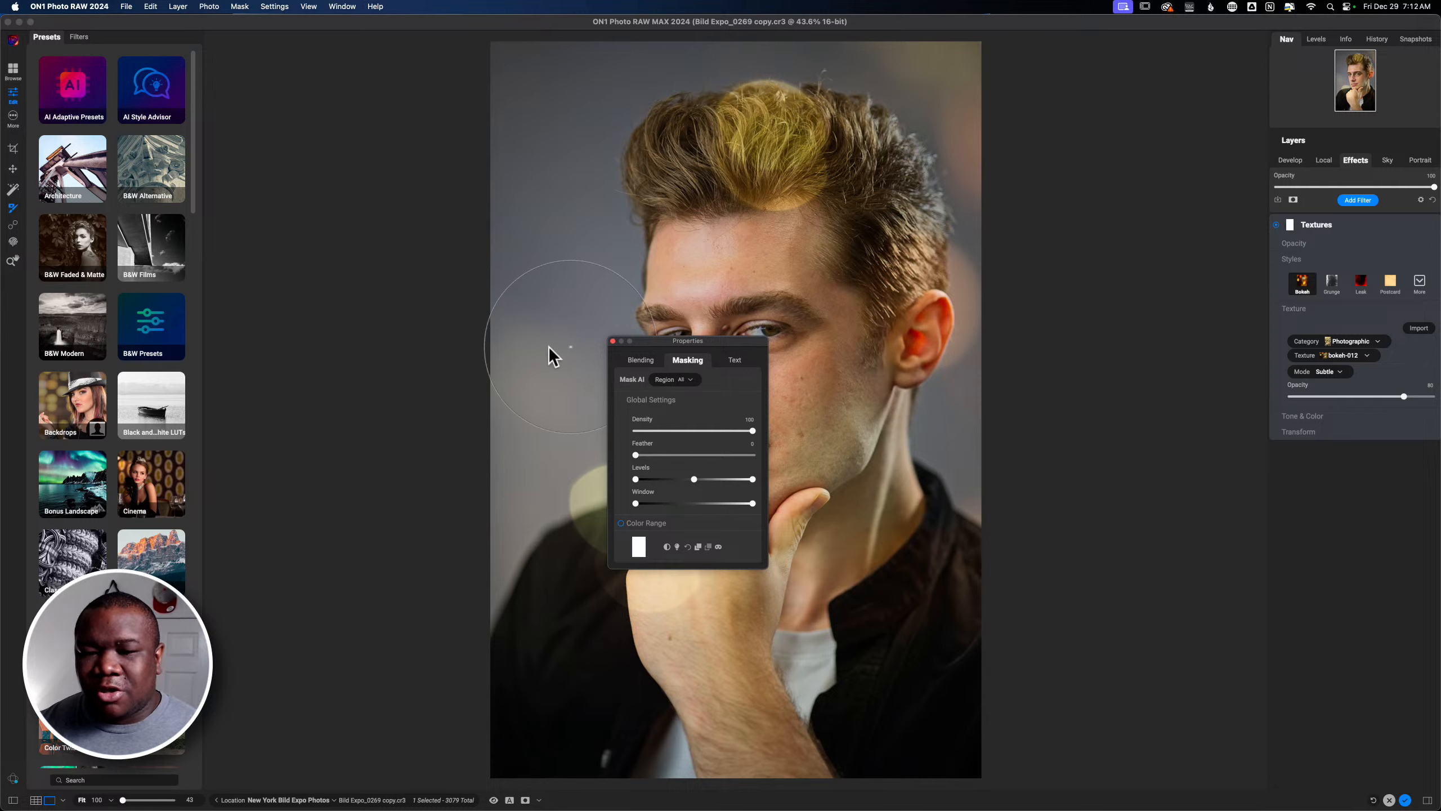
{"action": "left_click_drag", "start_coordinate": [718, 341], "coordinate": [360, 50]}
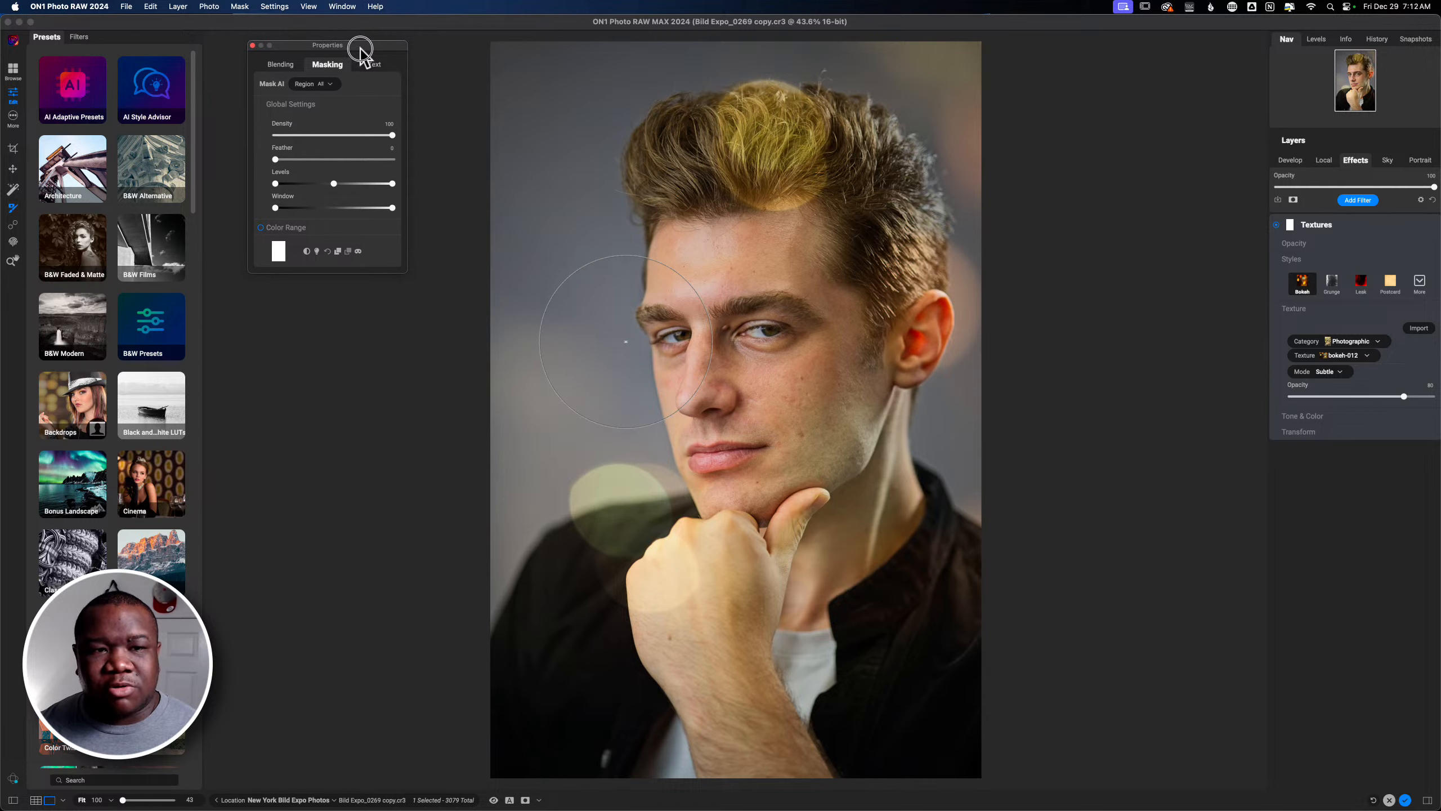
{"action": "left_click", "coordinate": [344, 7]}
{"action": "mouse_move", "coordinate": [308, 6]}
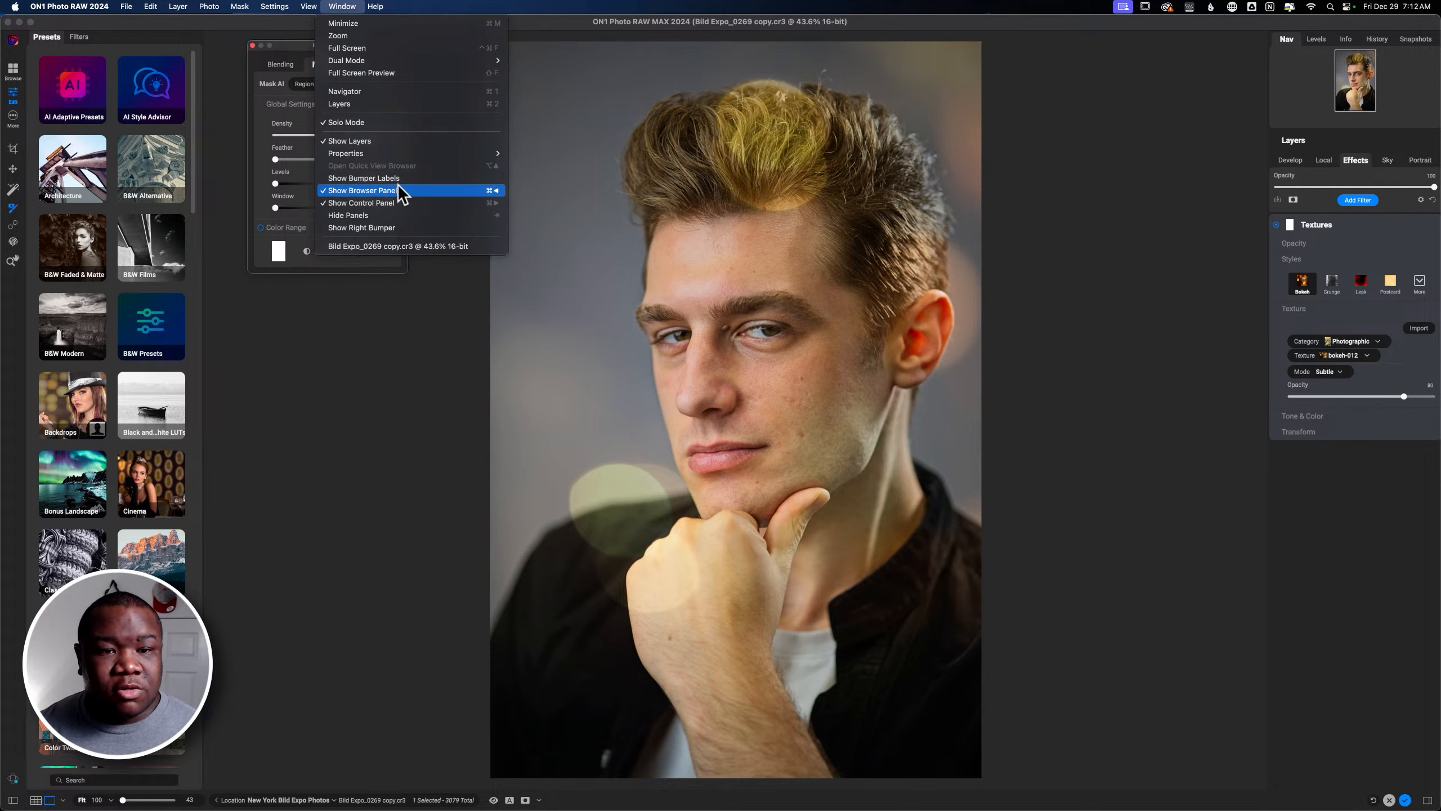
{"action": "mouse_move", "coordinate": [476, 154]}
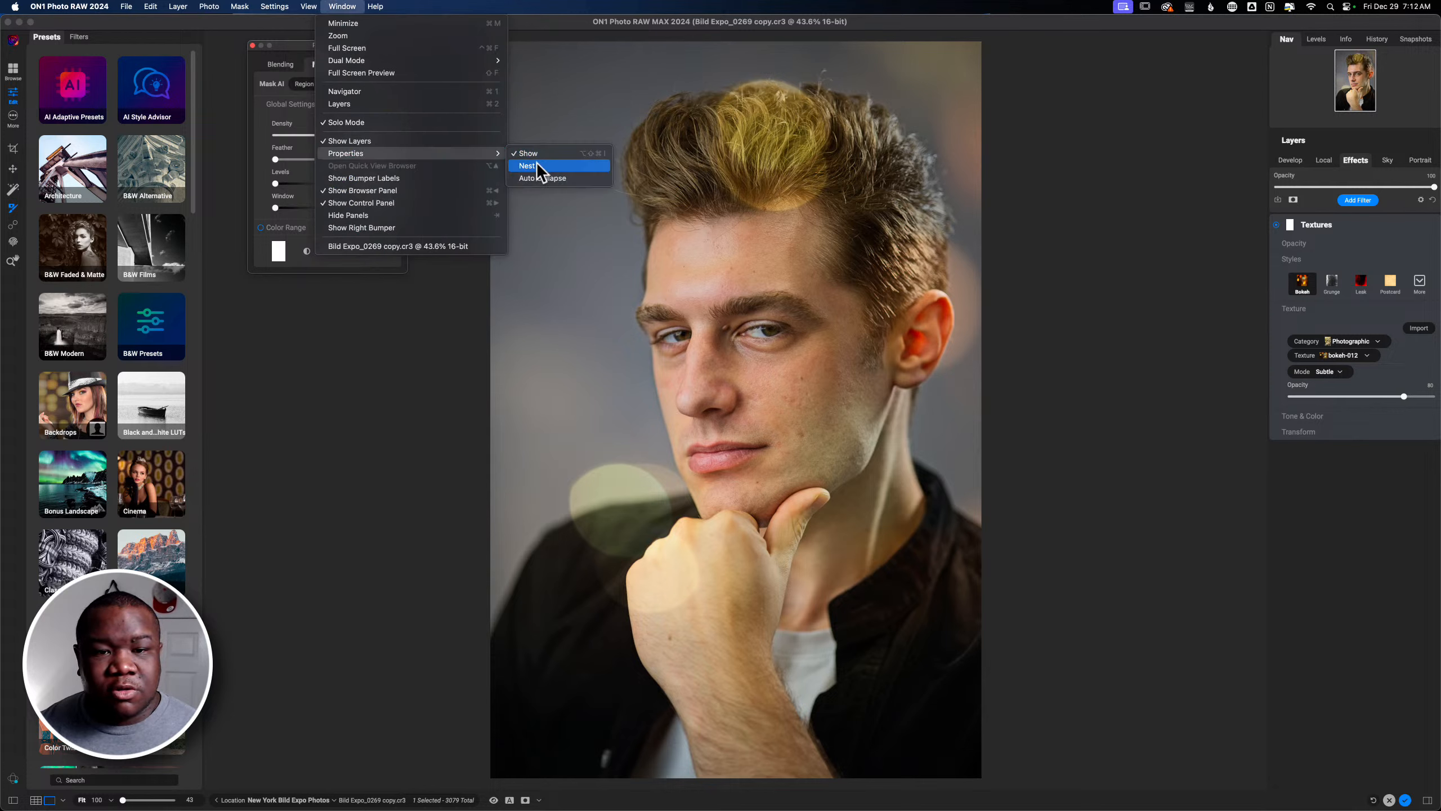
{"action": "left_click", "coordinate": [533, 176]}
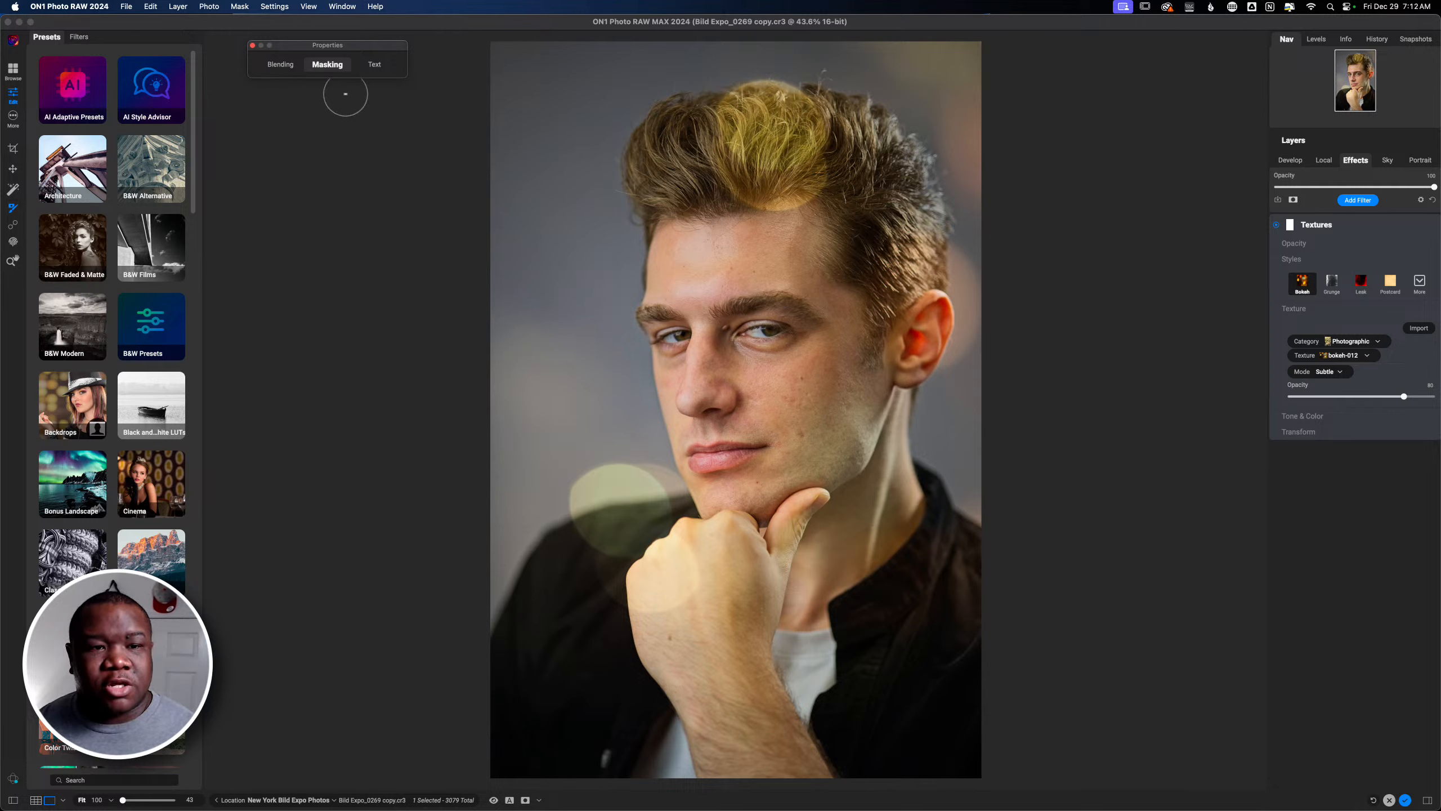
{"action": "mouse_move", "coordinate": [334, 68]}
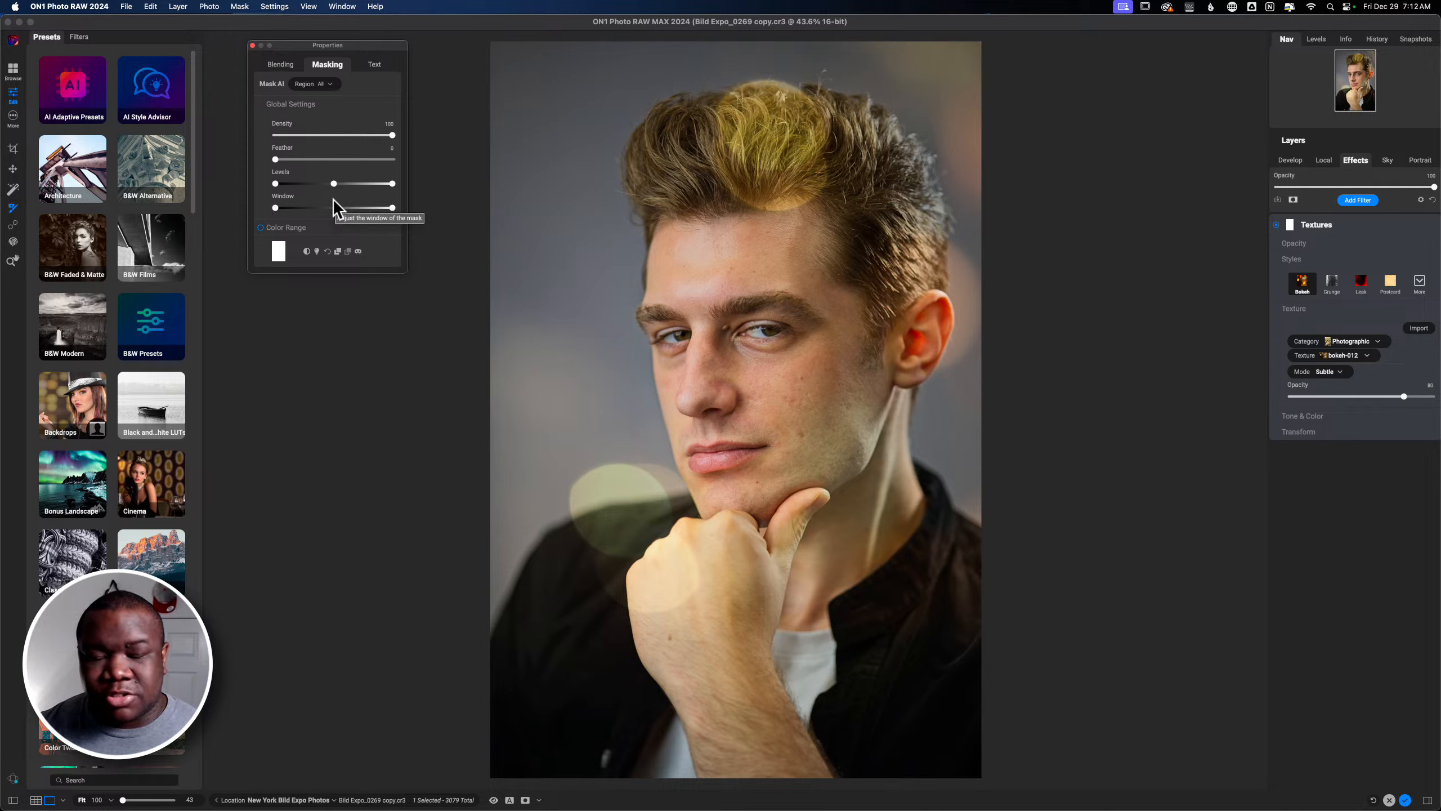
Step: Choose the People region in Mask AI for the Textures mask, with Paint Out as the mode
{"action": "left_click", "coordinate": [331, 85]}
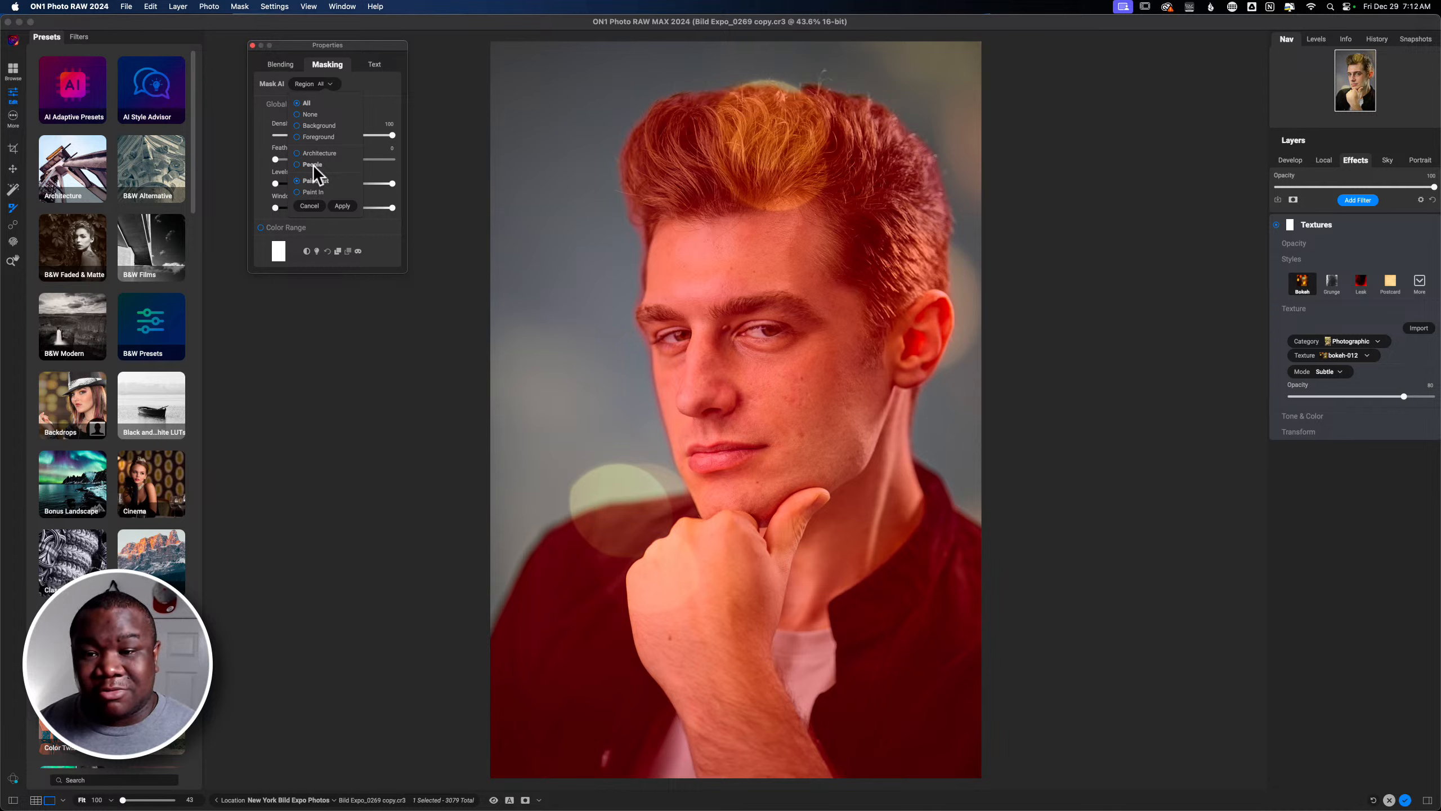
{"action": "left_click", "coordinate": [312, 165]}
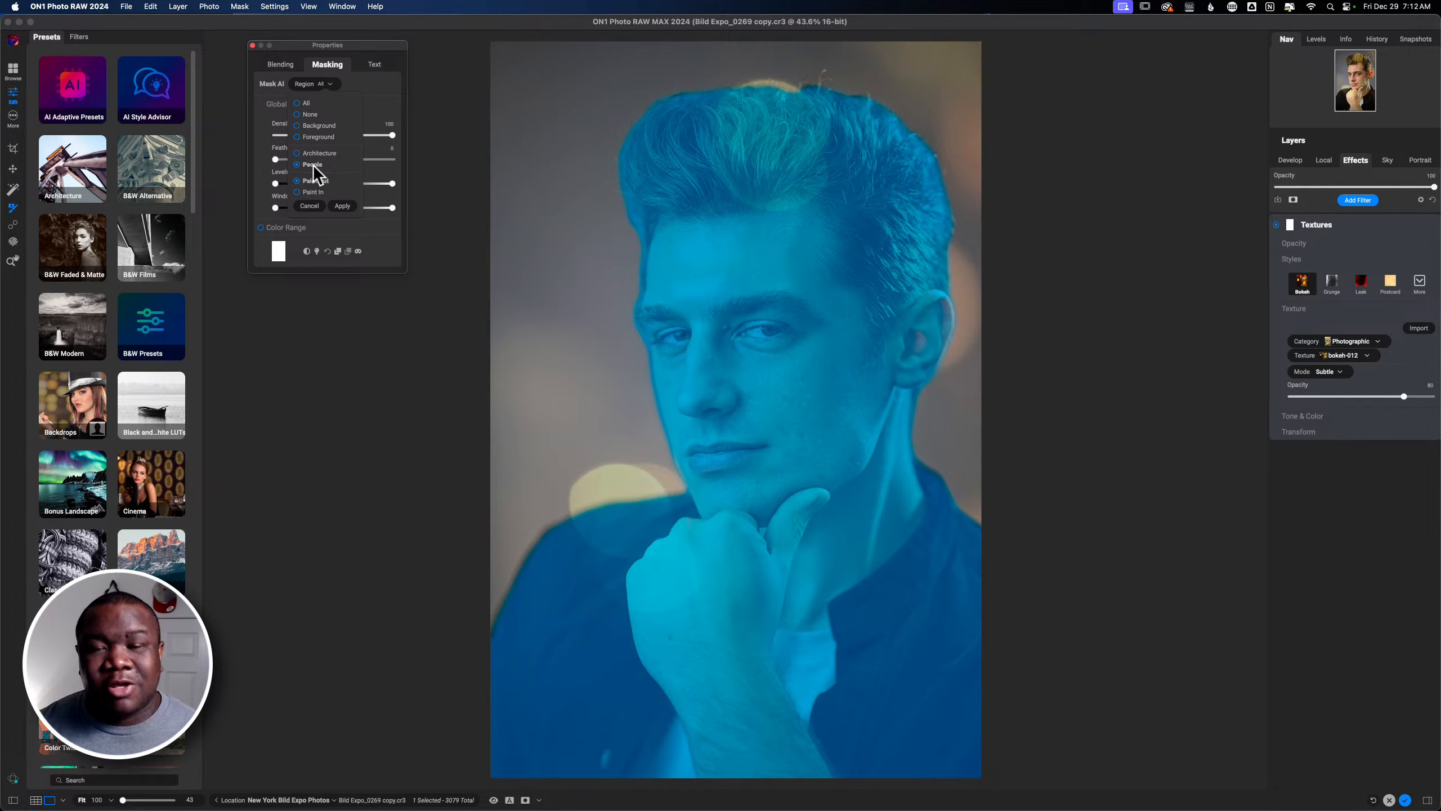
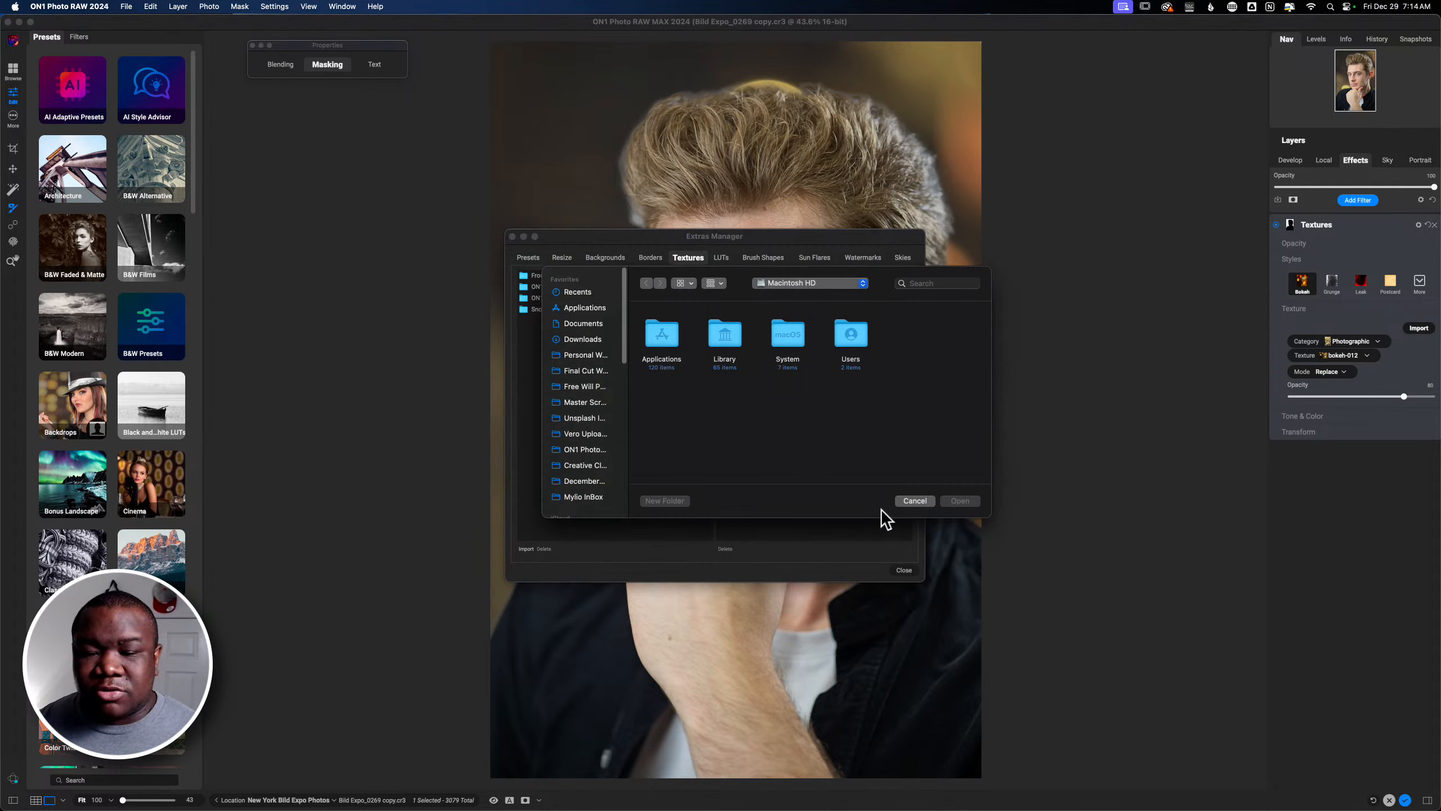
Step: Cancel the custom texture import and close the Extras Manager
{"action": "left_click", "coordinate": [914, 500]}
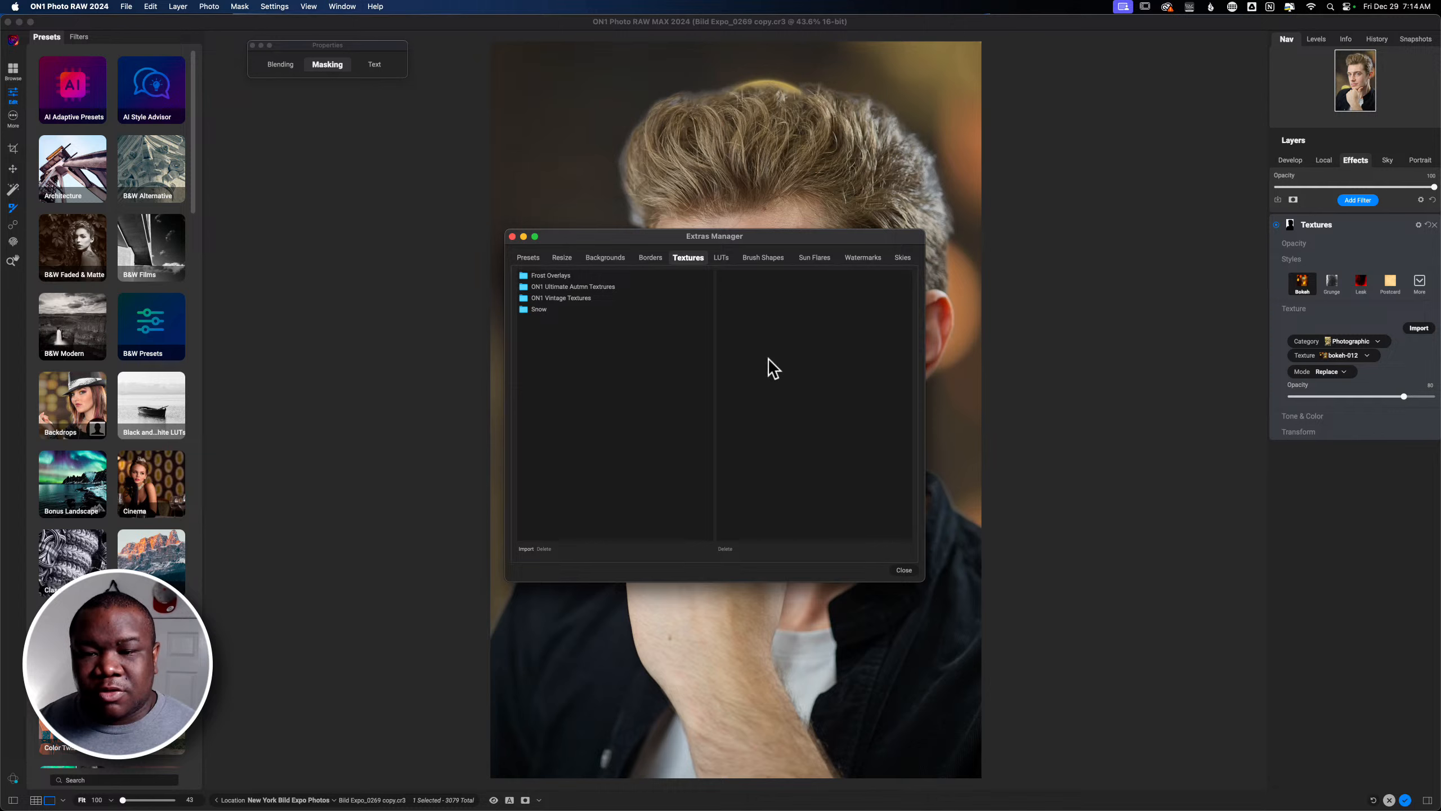
{"action": "left_click", "coordinate": [902, 571]}
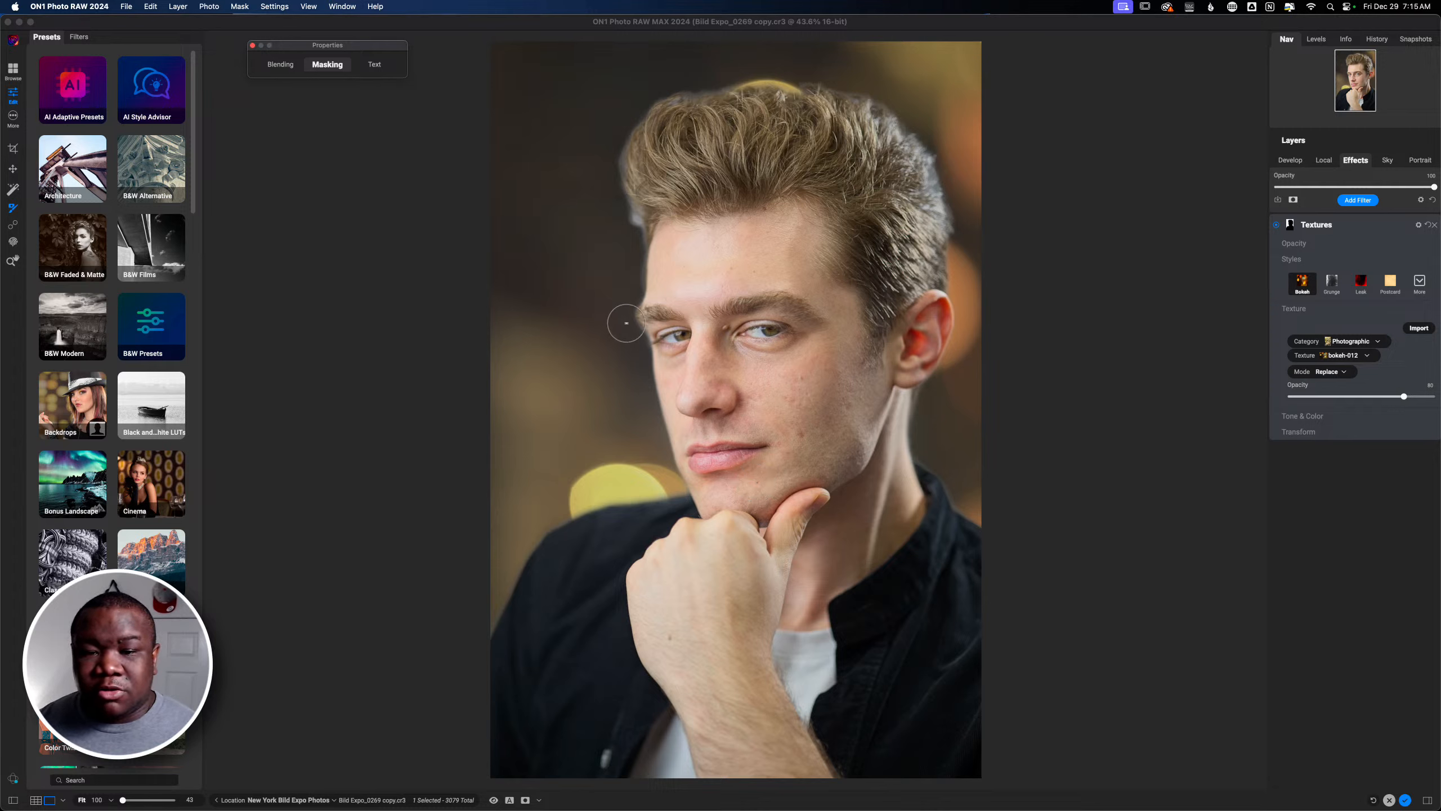
Step: Brush the Textures mask along the edge of the man's hair, toggle Perfect Brush mode and dismiss its help message
{"action": "left_click", "coordinate": [640, 236]}
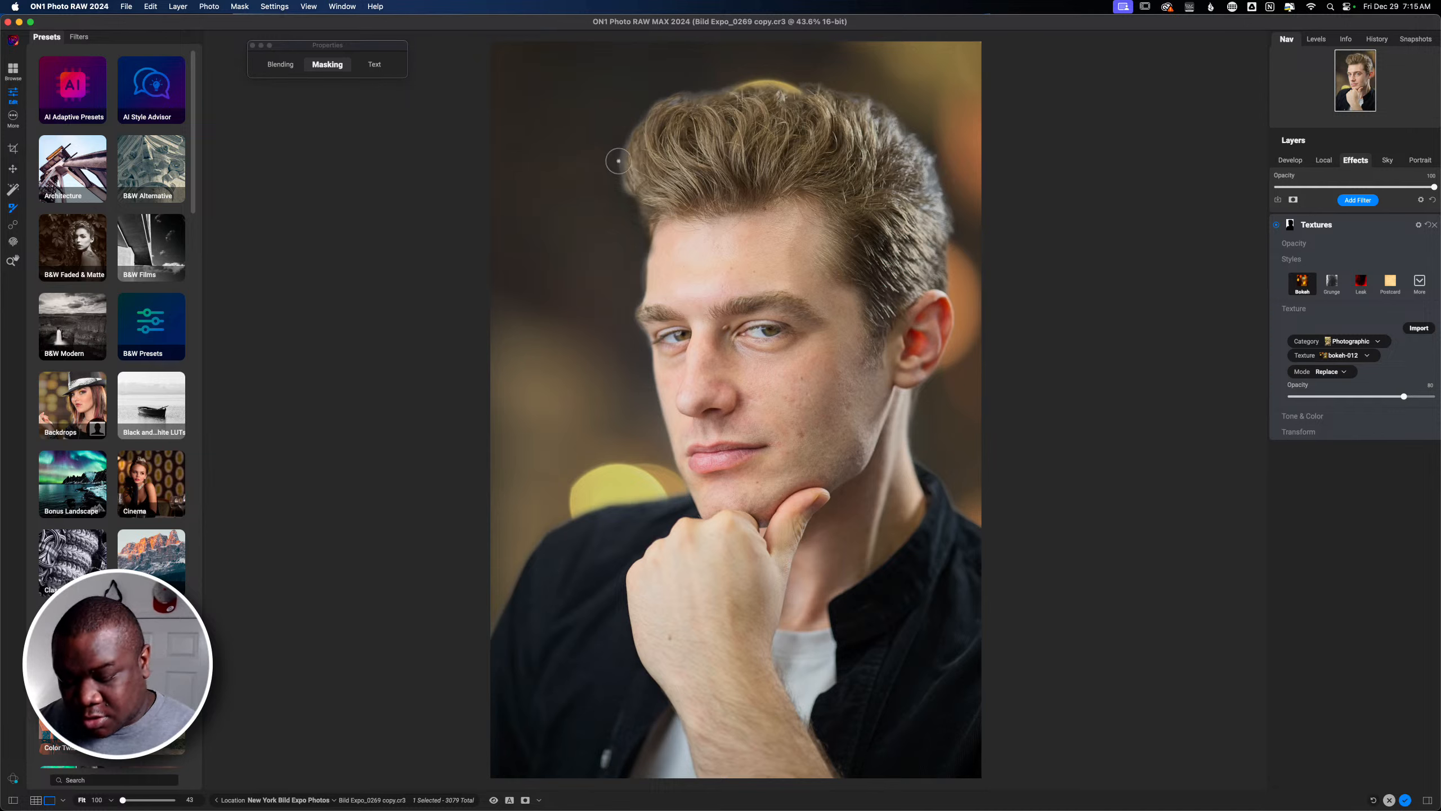
{"action": "key", "text": "super+r"}
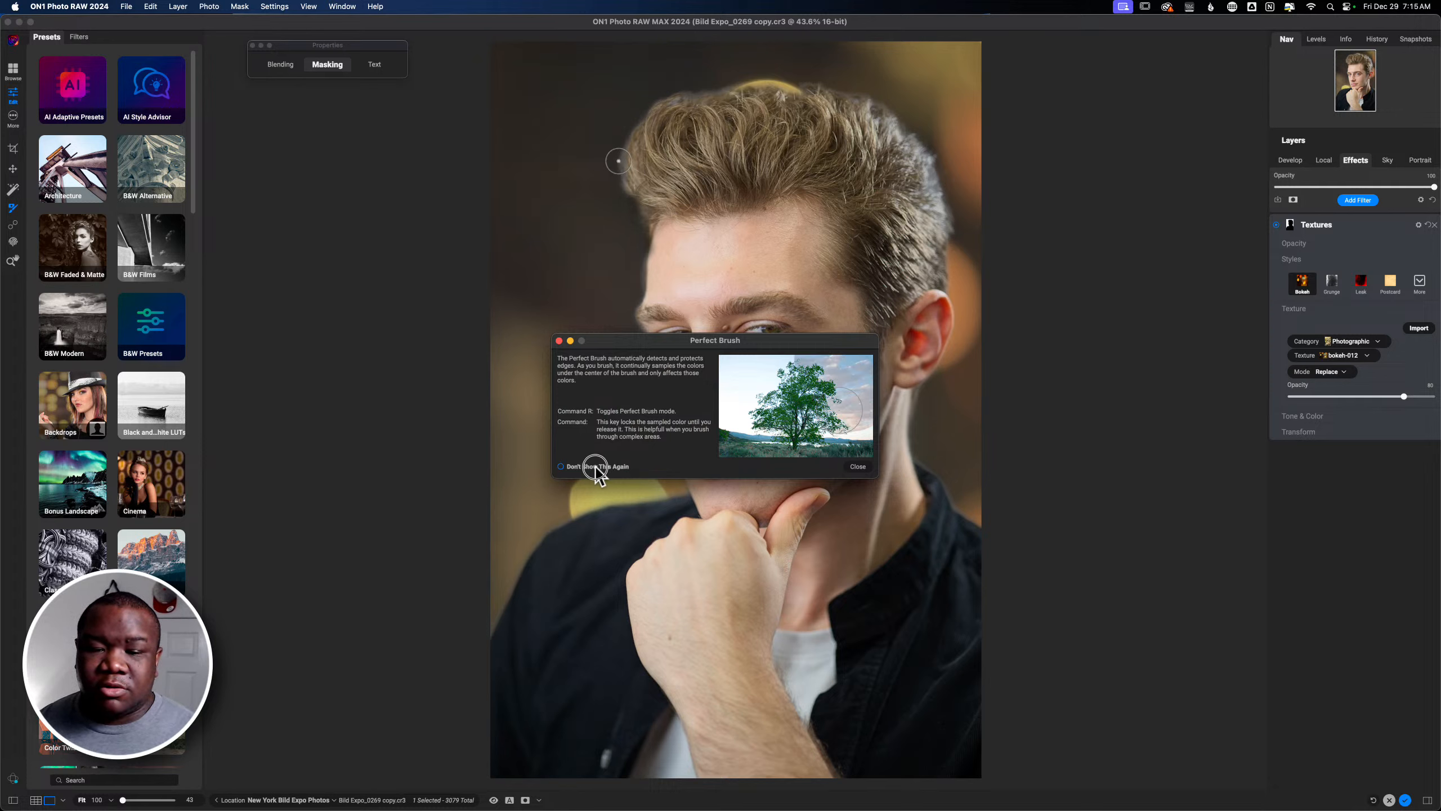
{"action": "left_click", "coordinate": [857, 466]}
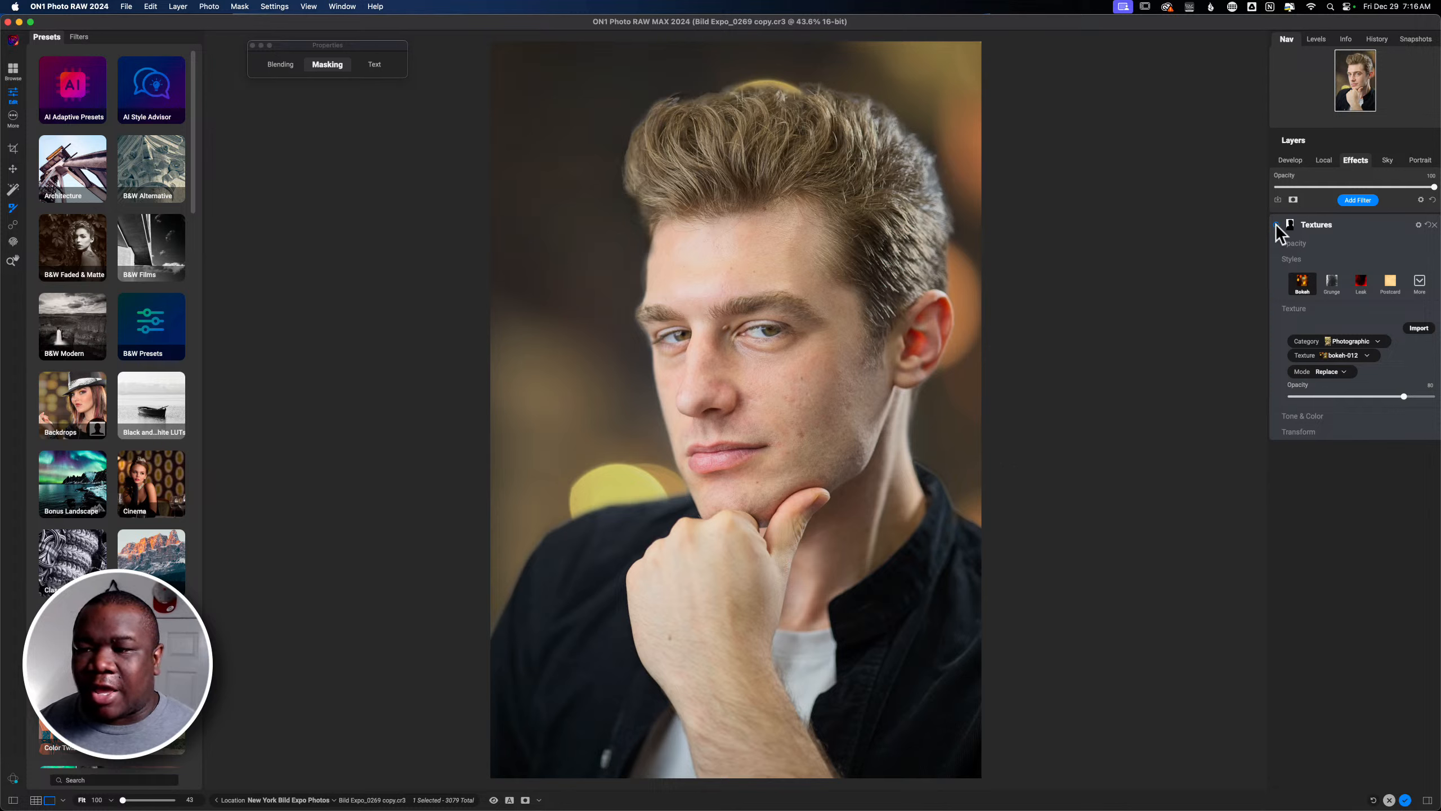
Step: Compare the portrait with and without the Textures filter and check the photo's layer list
{"action": "left_click", "coordinate": [1276, 225]}
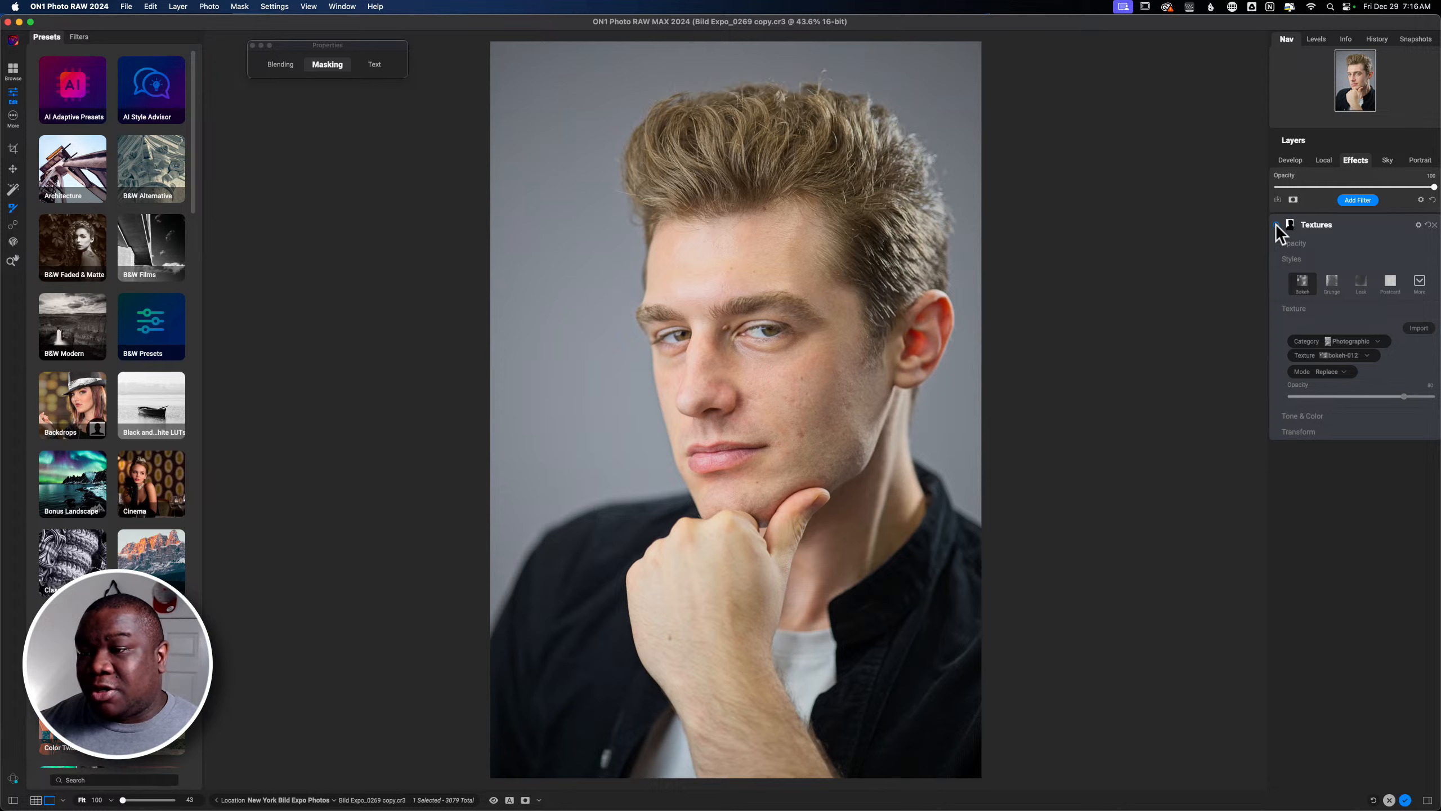
{"action": "left_click", "coordinate": [1277, 225]}
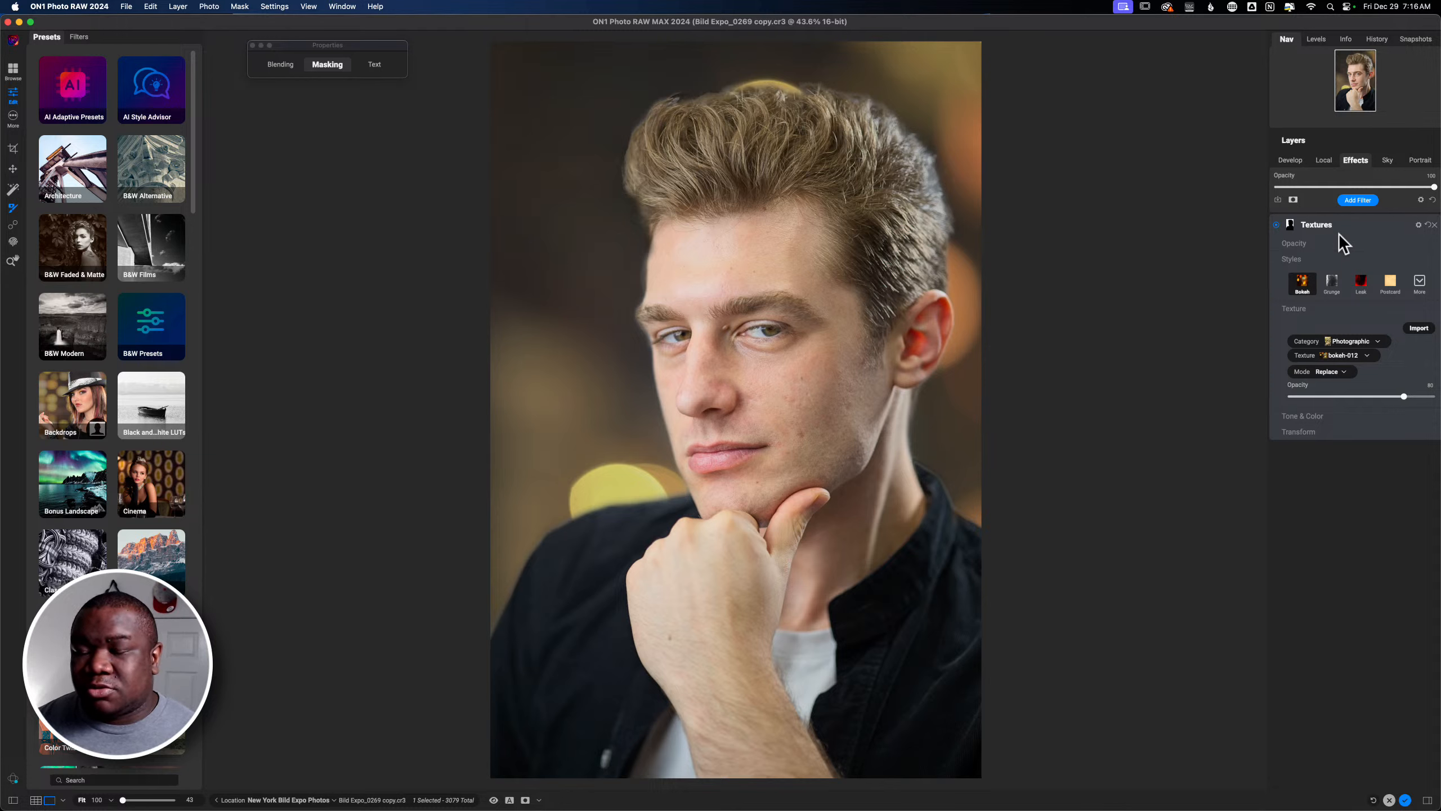
{"action": "key", "text": "backslash"}
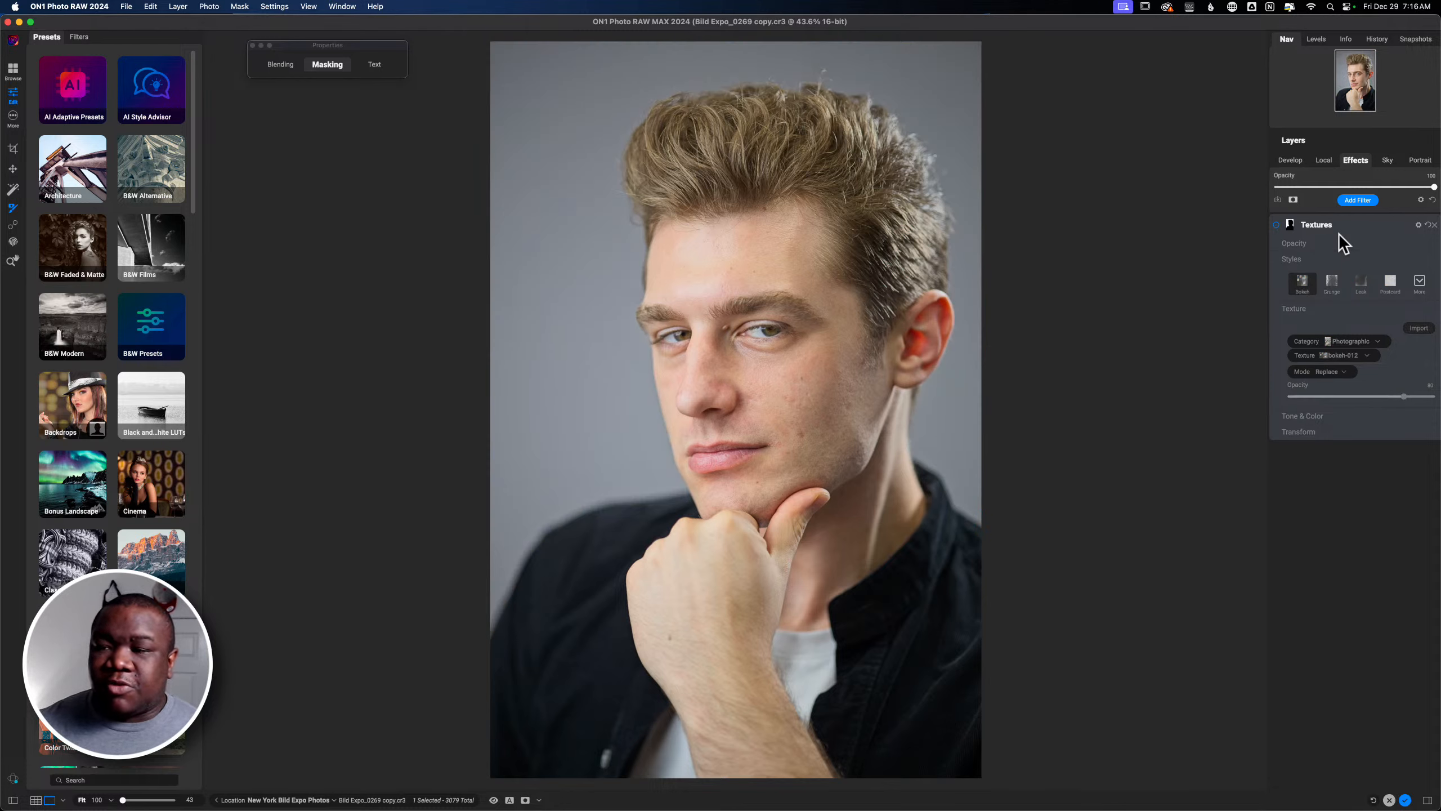
{"action": "left_click", "coordinate": [1275, 225]}
{"action": "left_click", "coordinate": [1294, 140]}
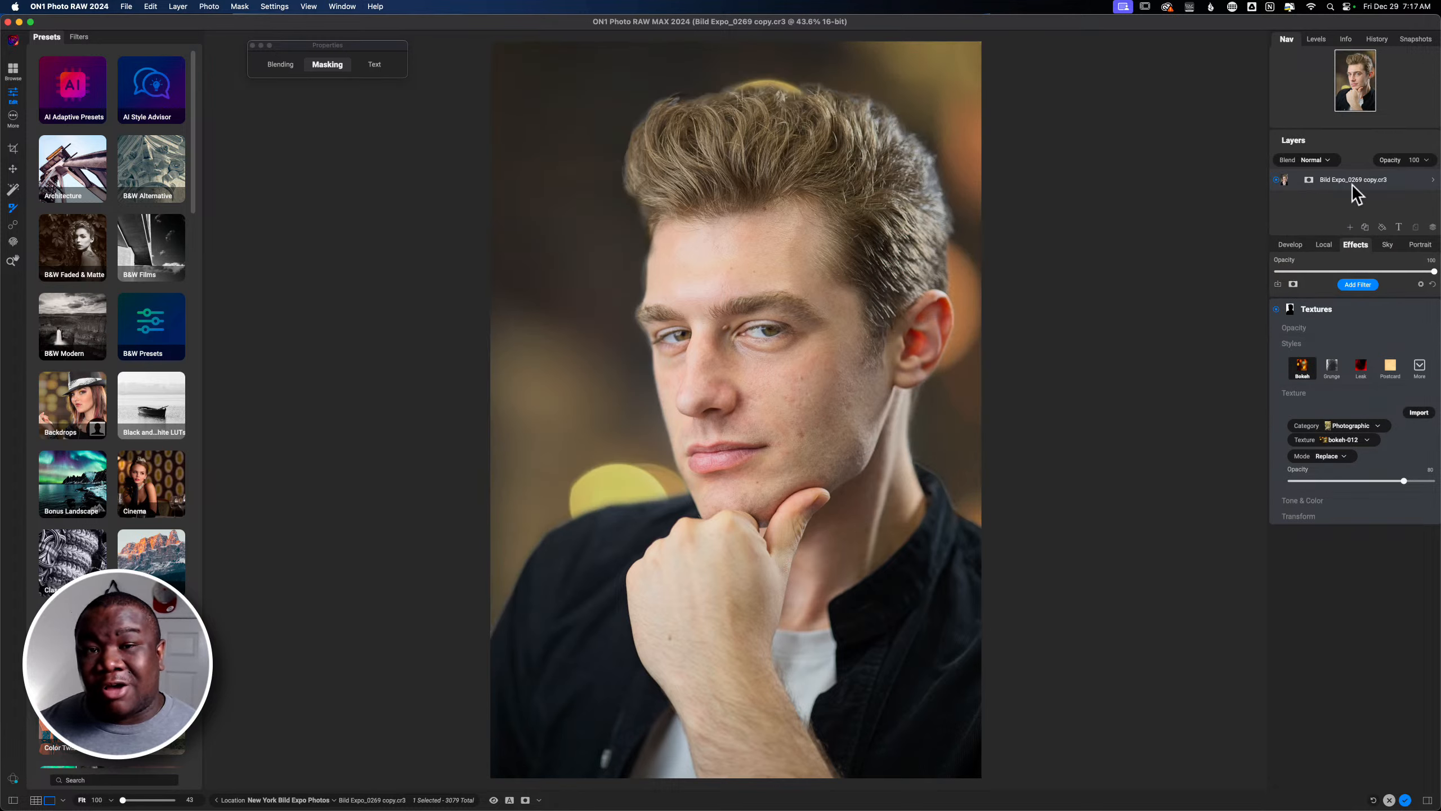
{"action": "left_click", "coordinate": [1295, 140]}
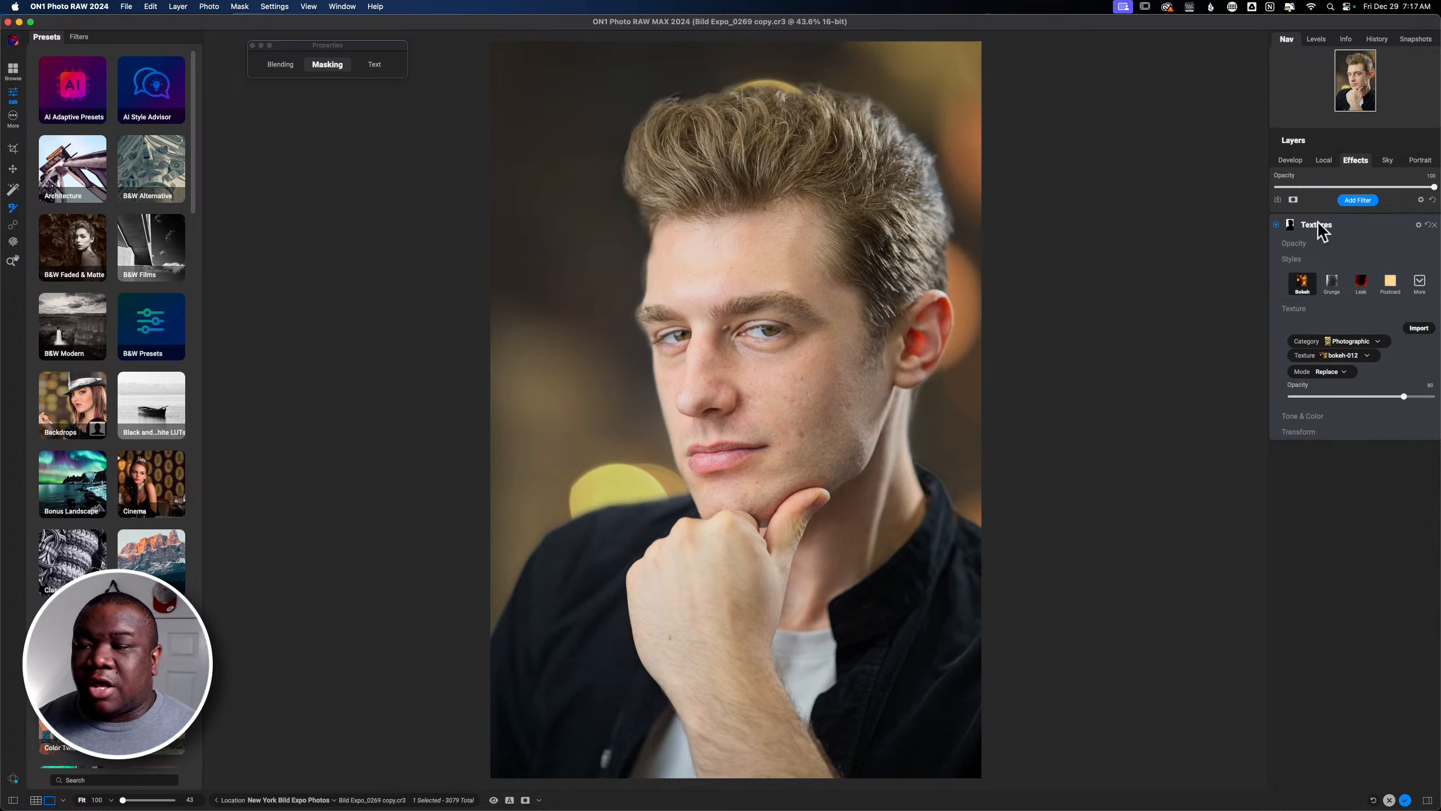
Step: Collapse the Textures filter and rename it BG
{"action": "left_click", "coordinate": [1319, 223]}
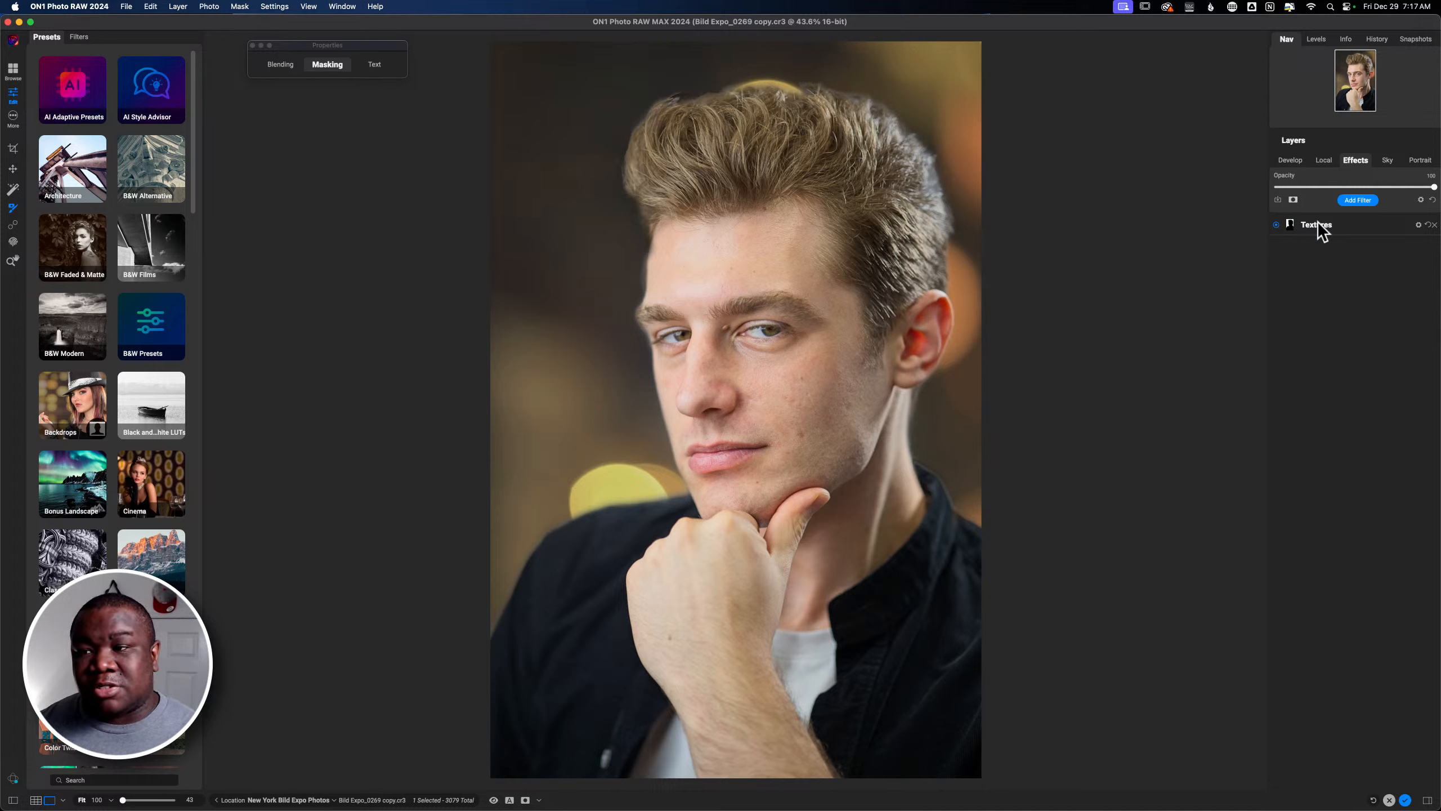
{"action": "double_click", "coordinate": [1317, 223]}
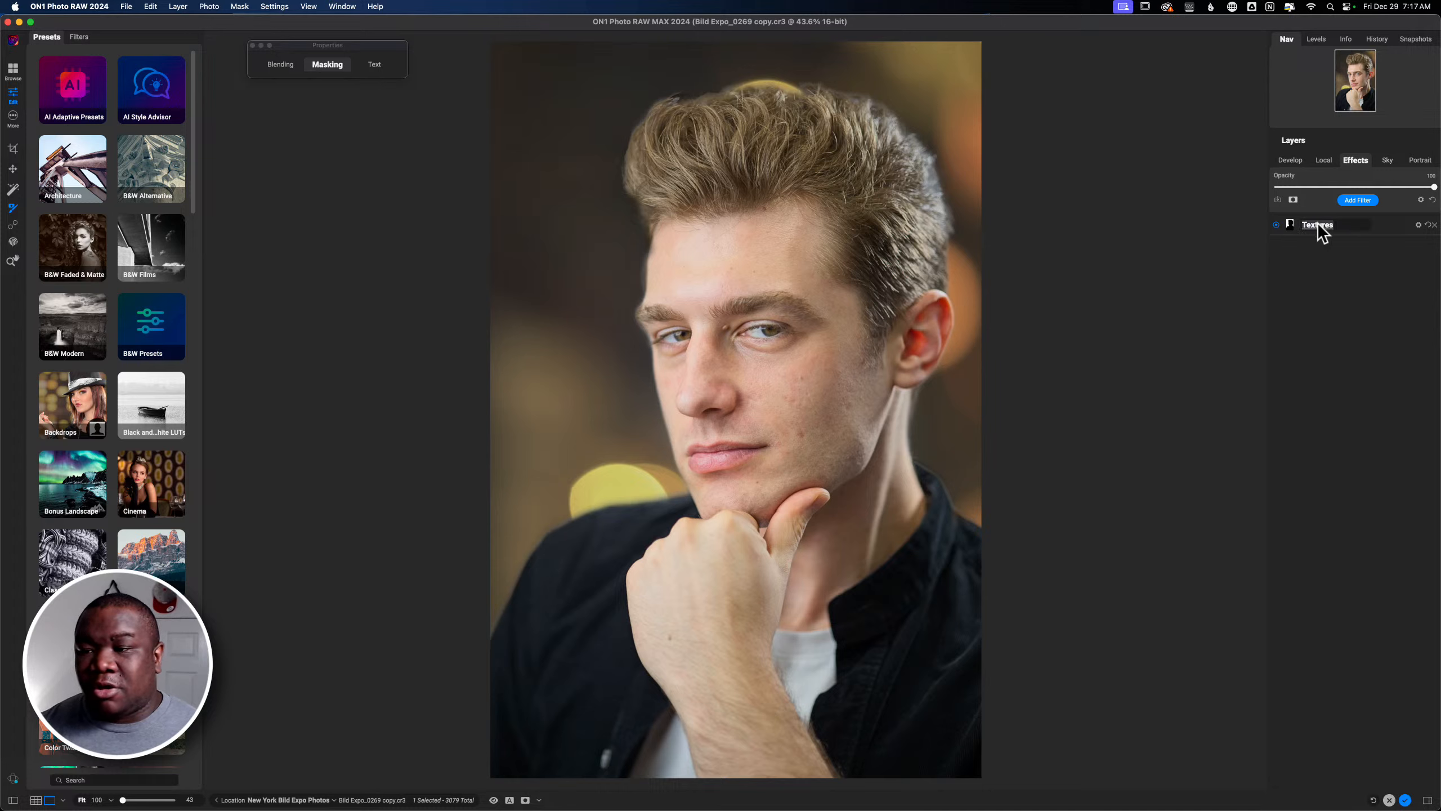
{"action": "type", "text": "BG"}
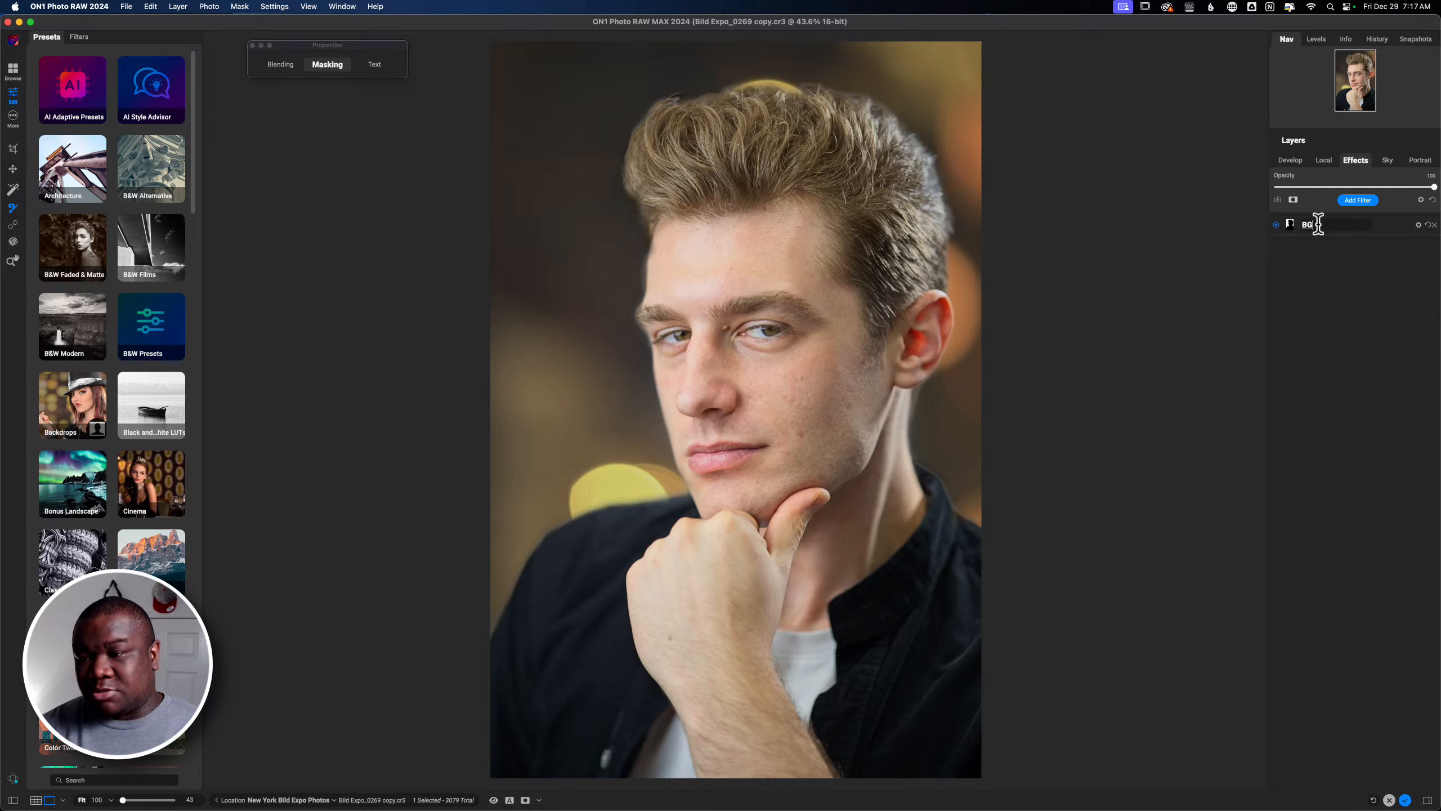
{"action": "key", "text": "Return"}
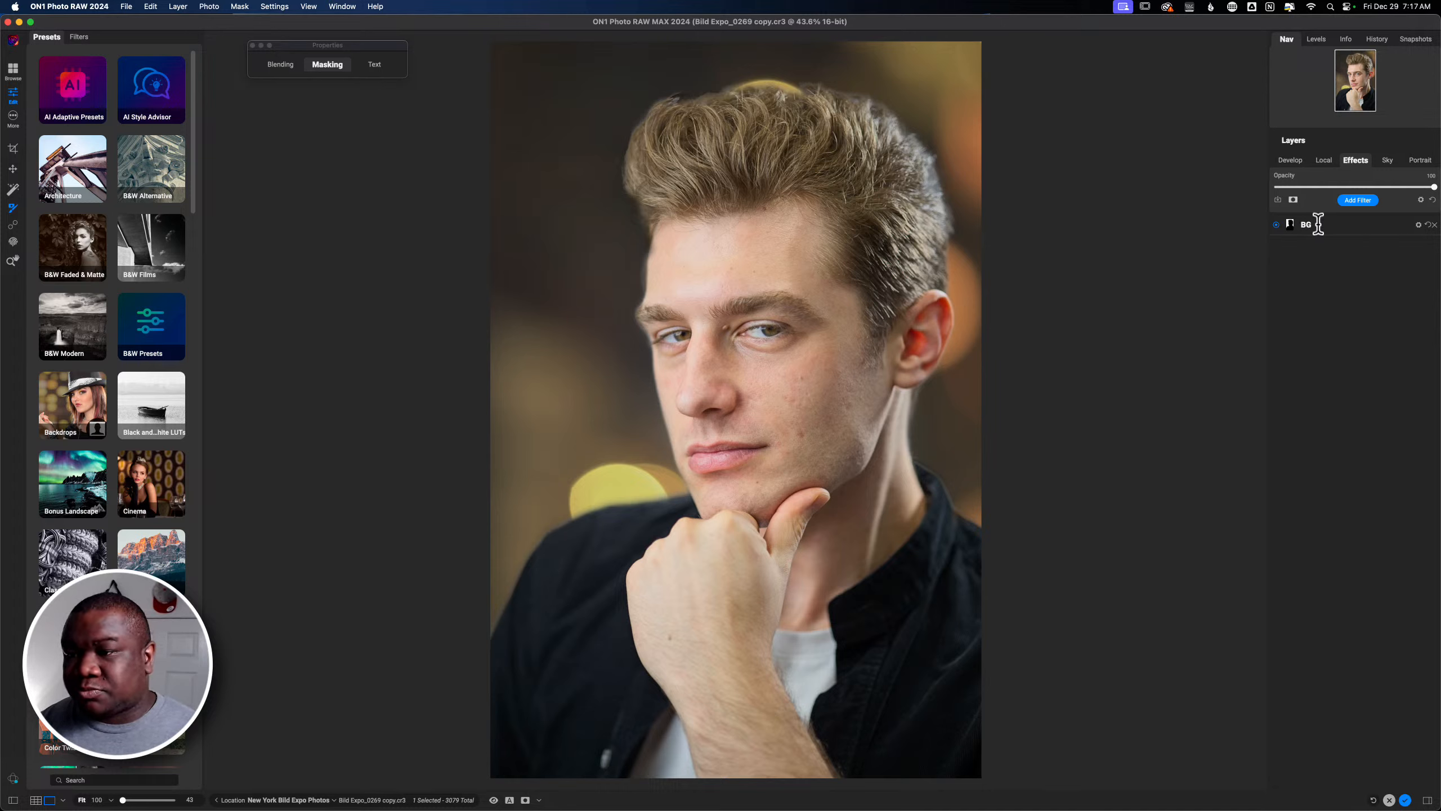
Step: Add a Glow filter to the portrait with Amount at about 35 and collapse its settings
{"action": "left_click", "coordinate": [1353, 203]}
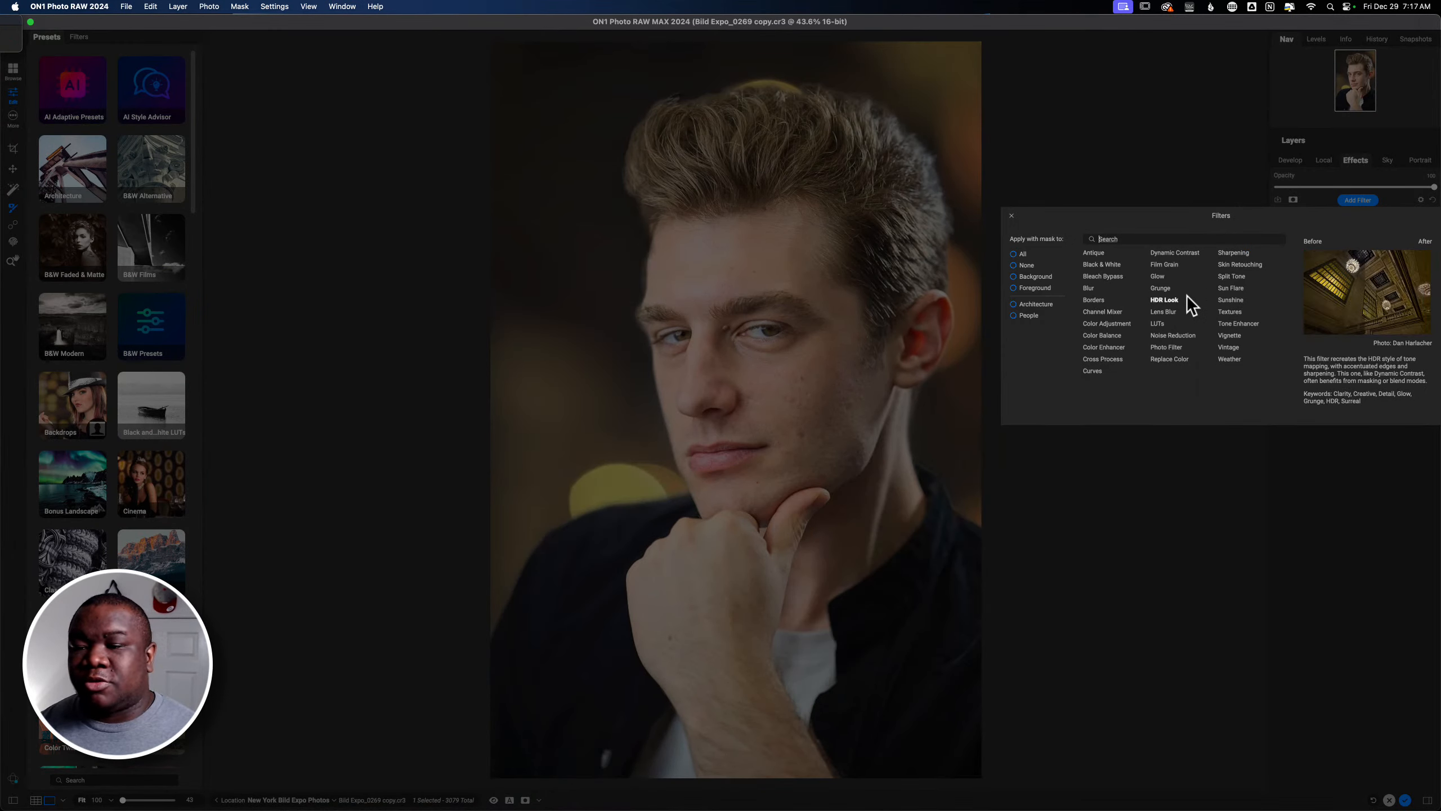
{"action": "key", "text": "Escape"}
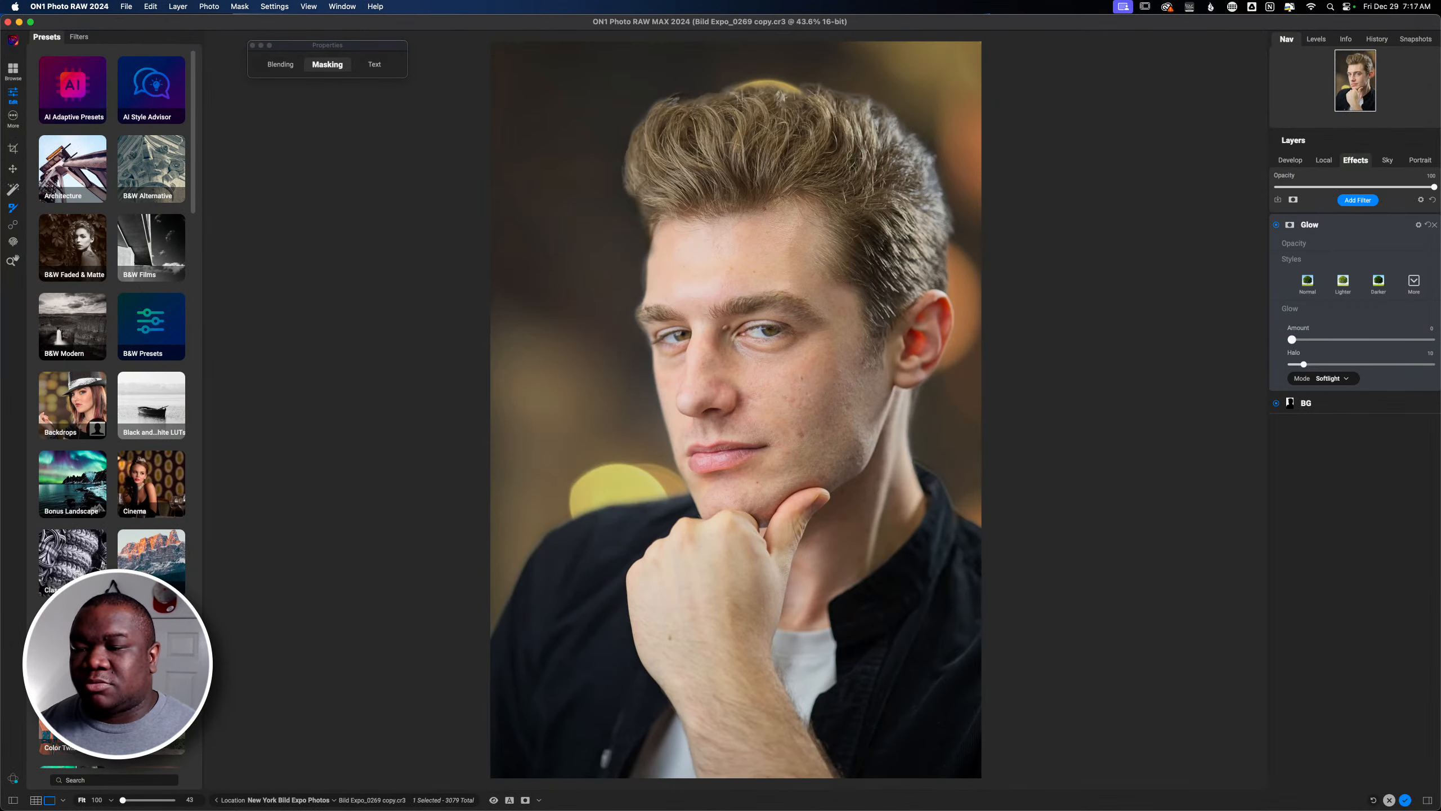
{"action": "left_click_drag", "start_coordinate": [1292, 340], "coordinate": [1341, 339]}
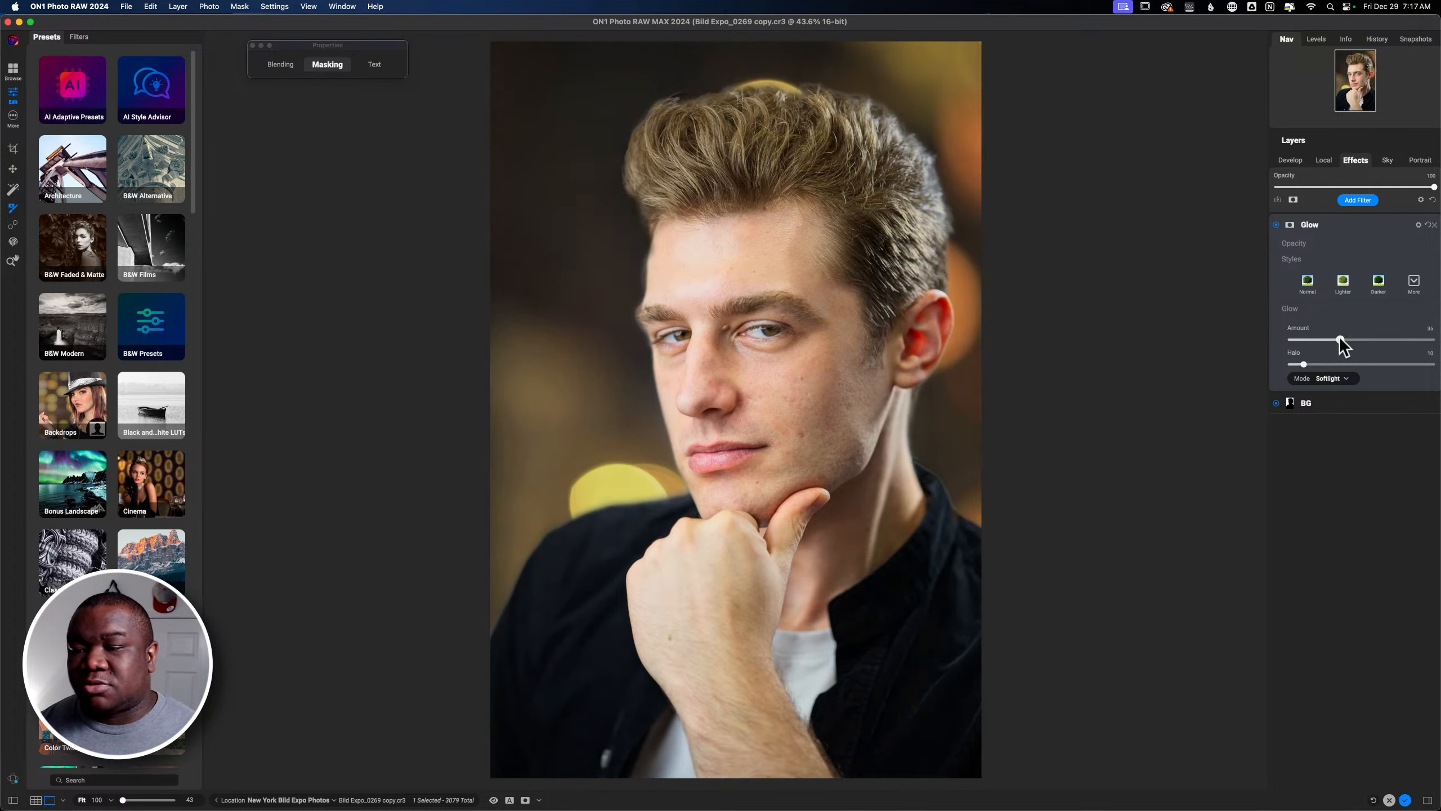
{"action": "left_click", "coordinate": [1331, 225]}
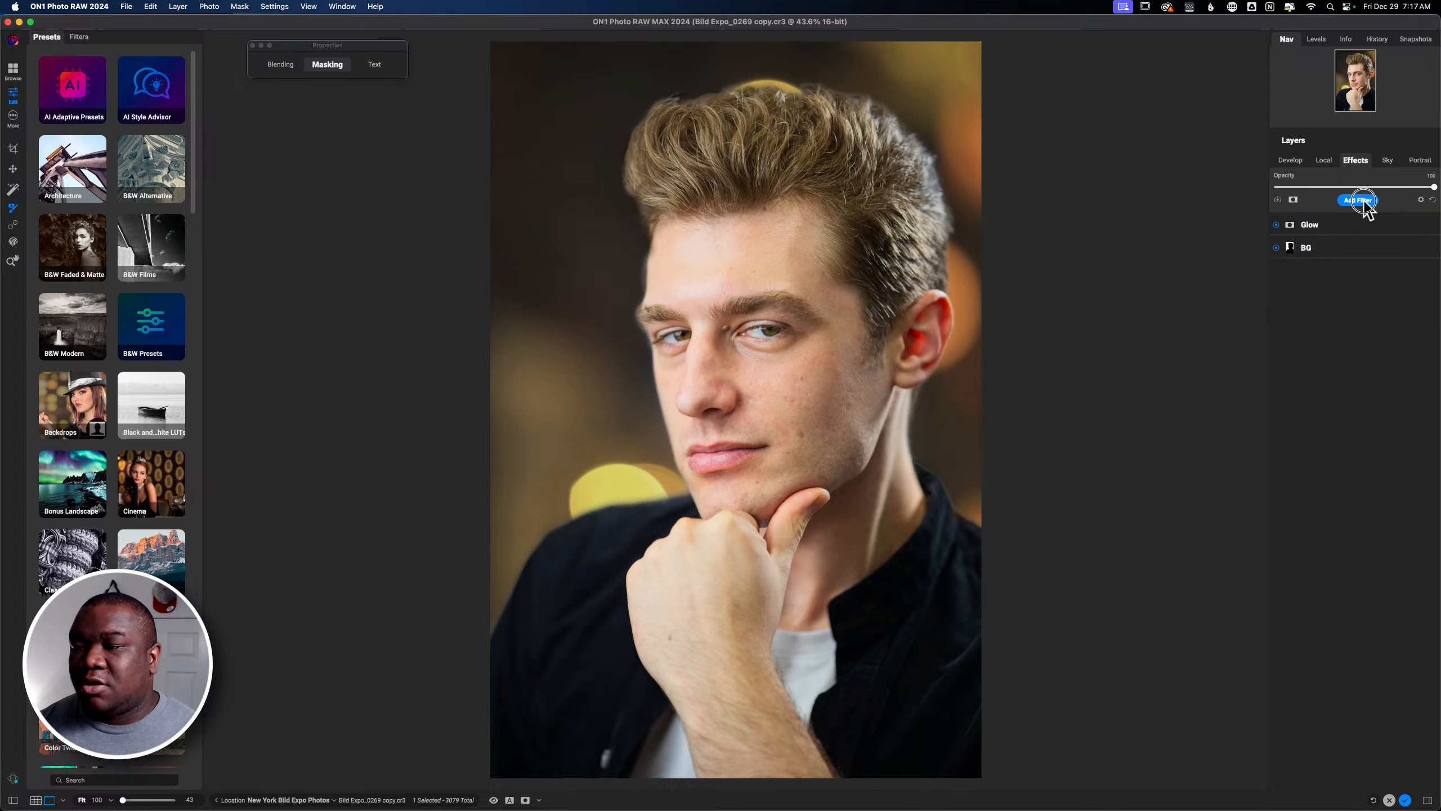
Step: Add a Color Enhancer filter and move it below the Glow filter in the effects stack
{"action": "left_click", "coordinate": [1359, 200]}
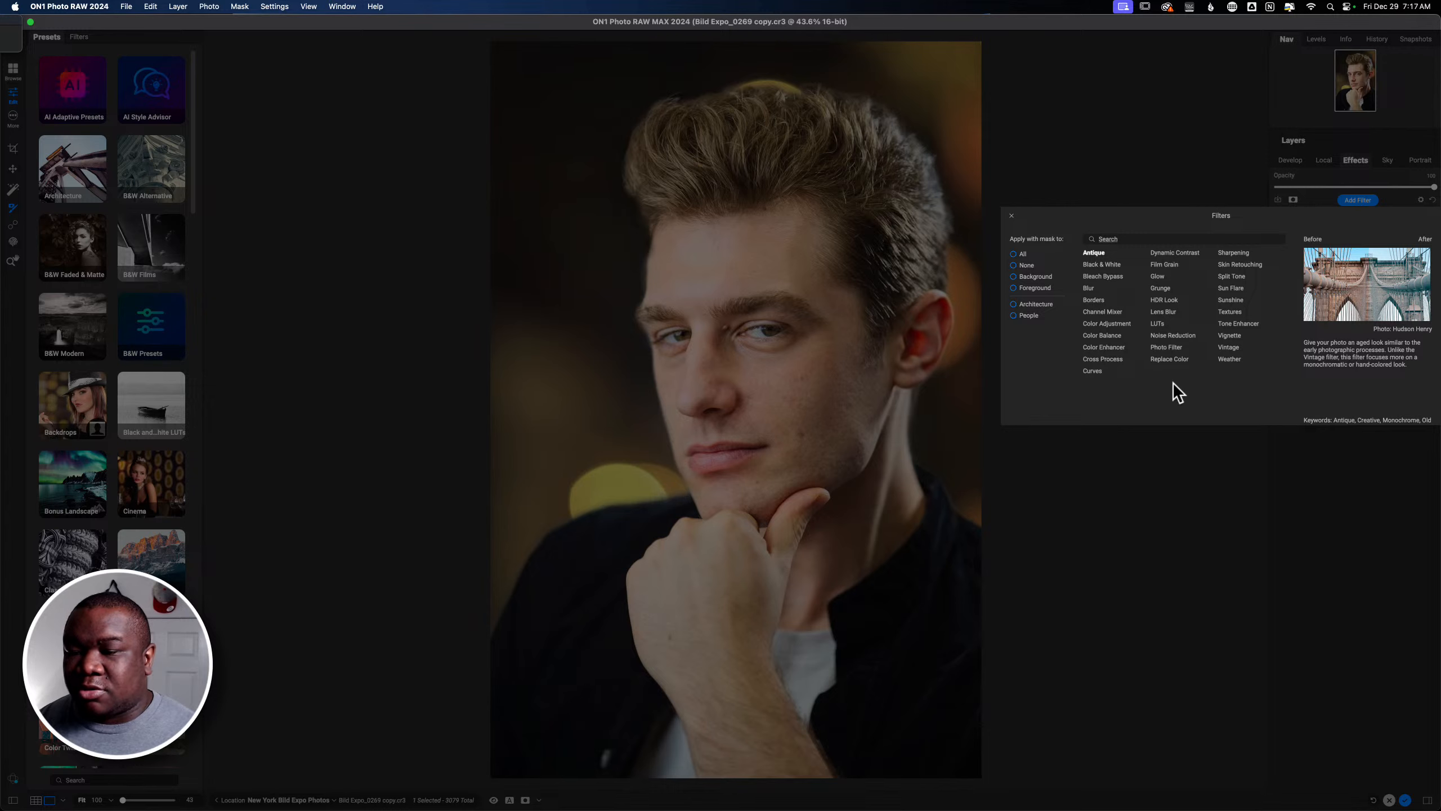
{"action": "left_click", "coordinate": [1113, 349]}
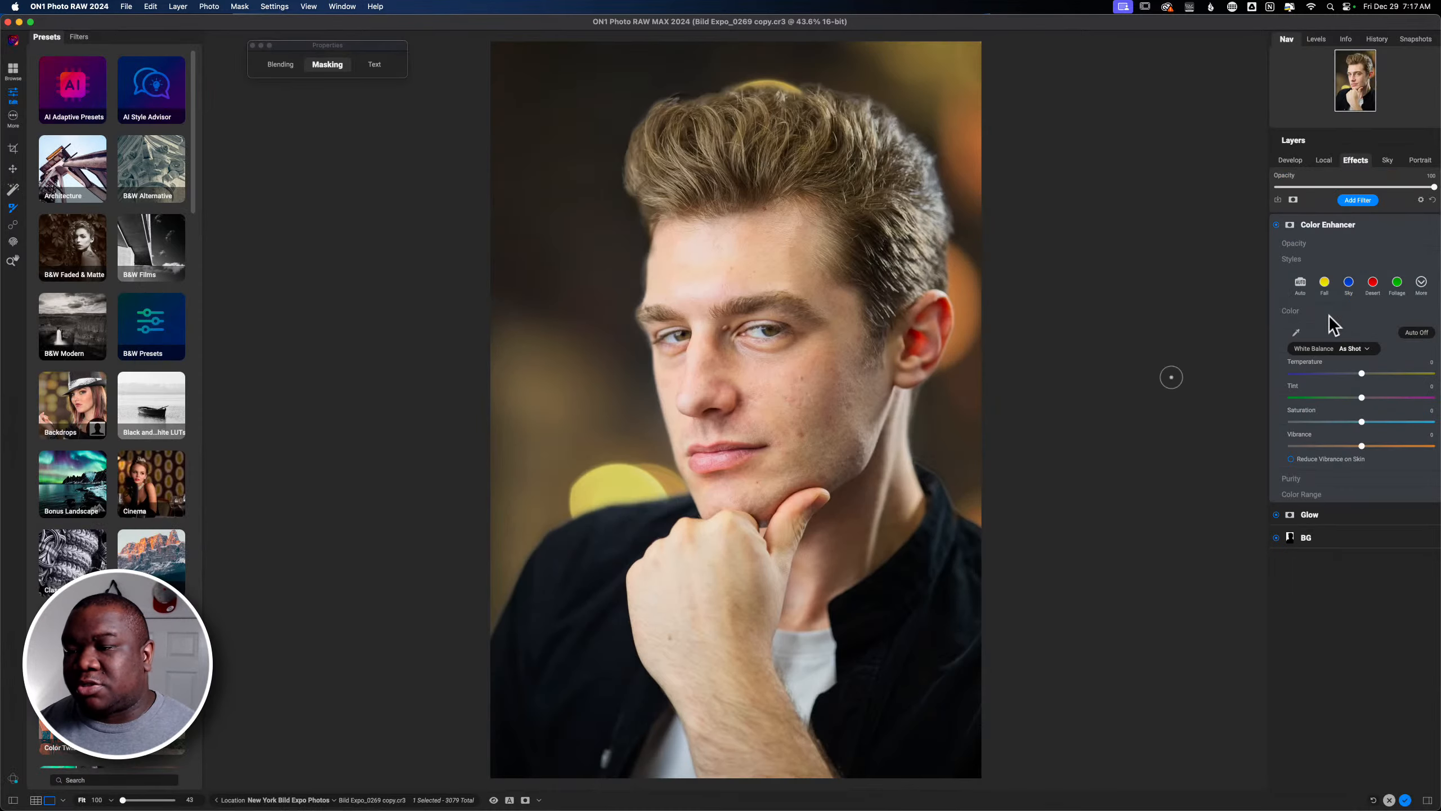
{"action": "left_click", "coordinate": [1344, 227]}
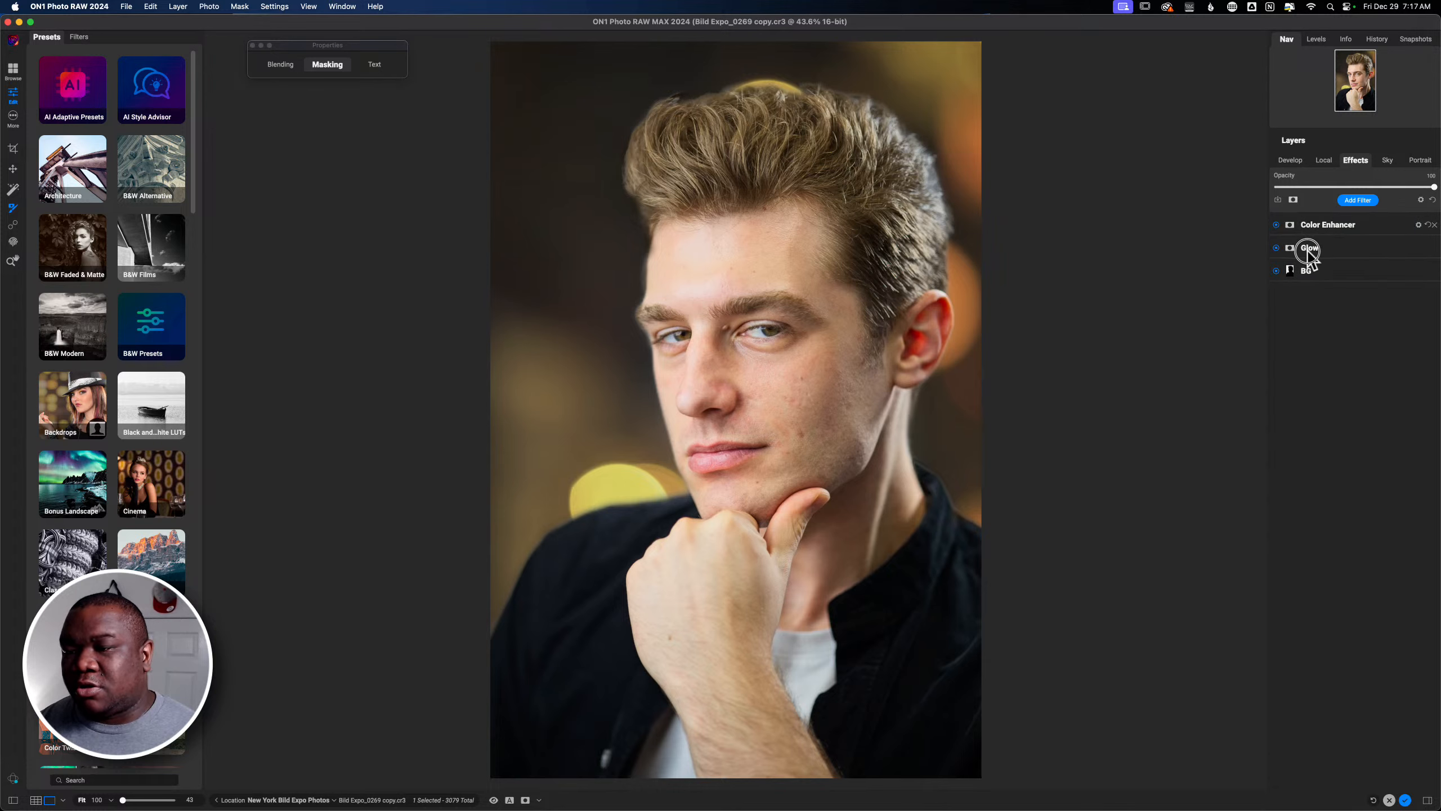
{"action": "left_click_drag", "start_coordinate": [1308, 251], "coordinate": [1303, 253]}
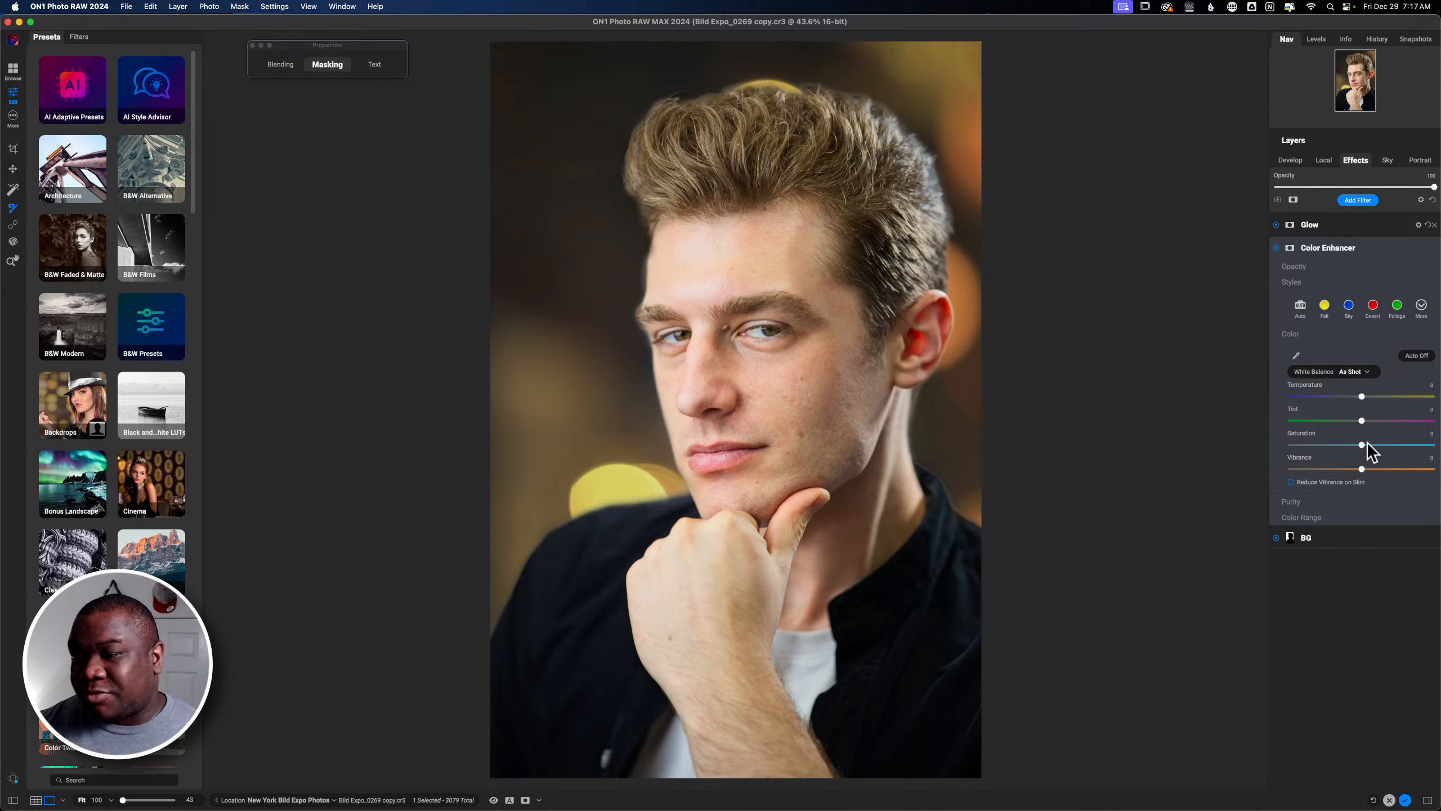
Step: Lower the red Saturation to about -16 in the Color Enhancer's Color Range
{"action": "left_click", "coordinate": [1308, 519]}
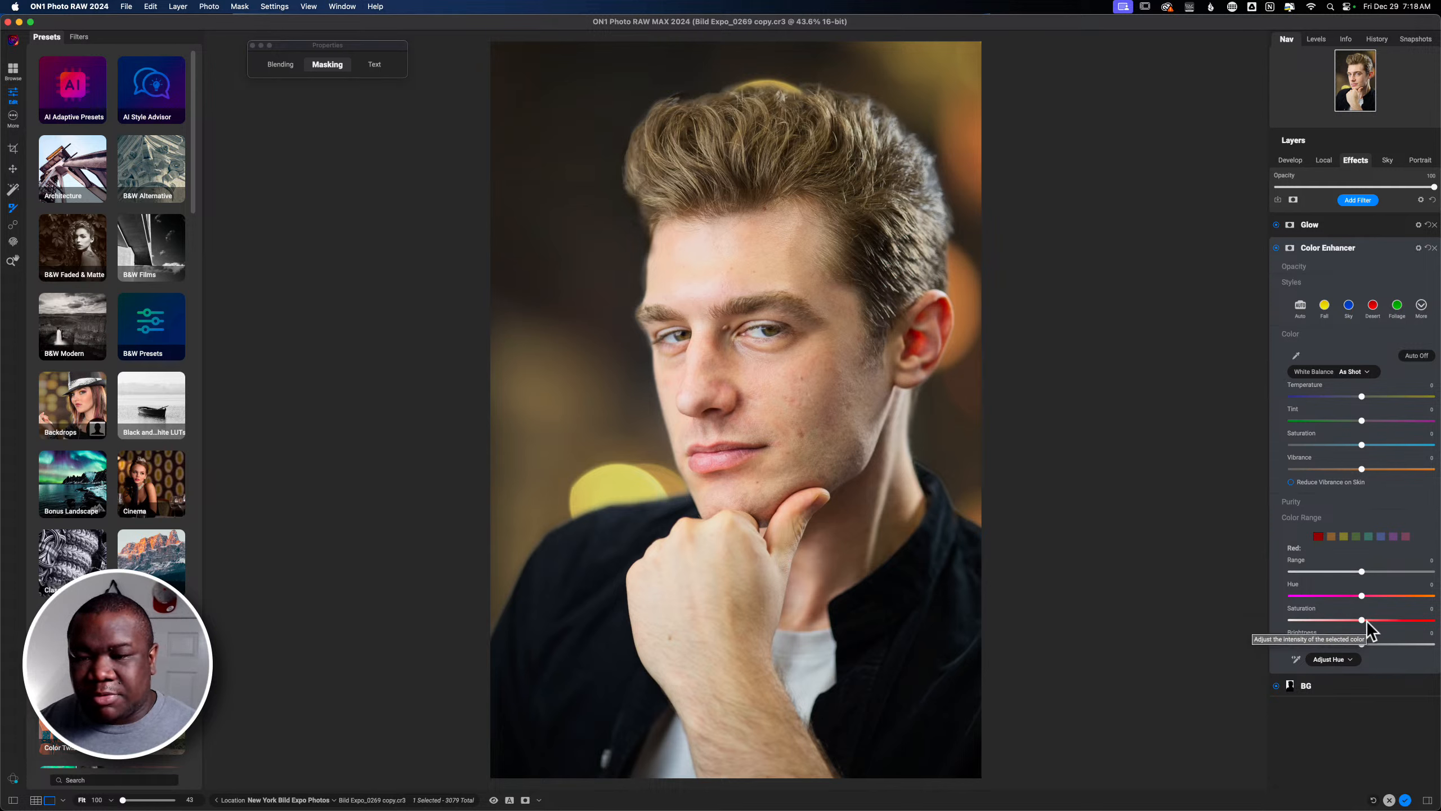
{"action": "mouse_move", "coordinate": [1362, 619]}
{"action": "left_mouse_down"}
{"action": "mouse_move", "coordinate": [1301, 625]}
{"action": "mouse_move", "coordinate": [1335, 626]}
{"action": "left_mouse_up"}
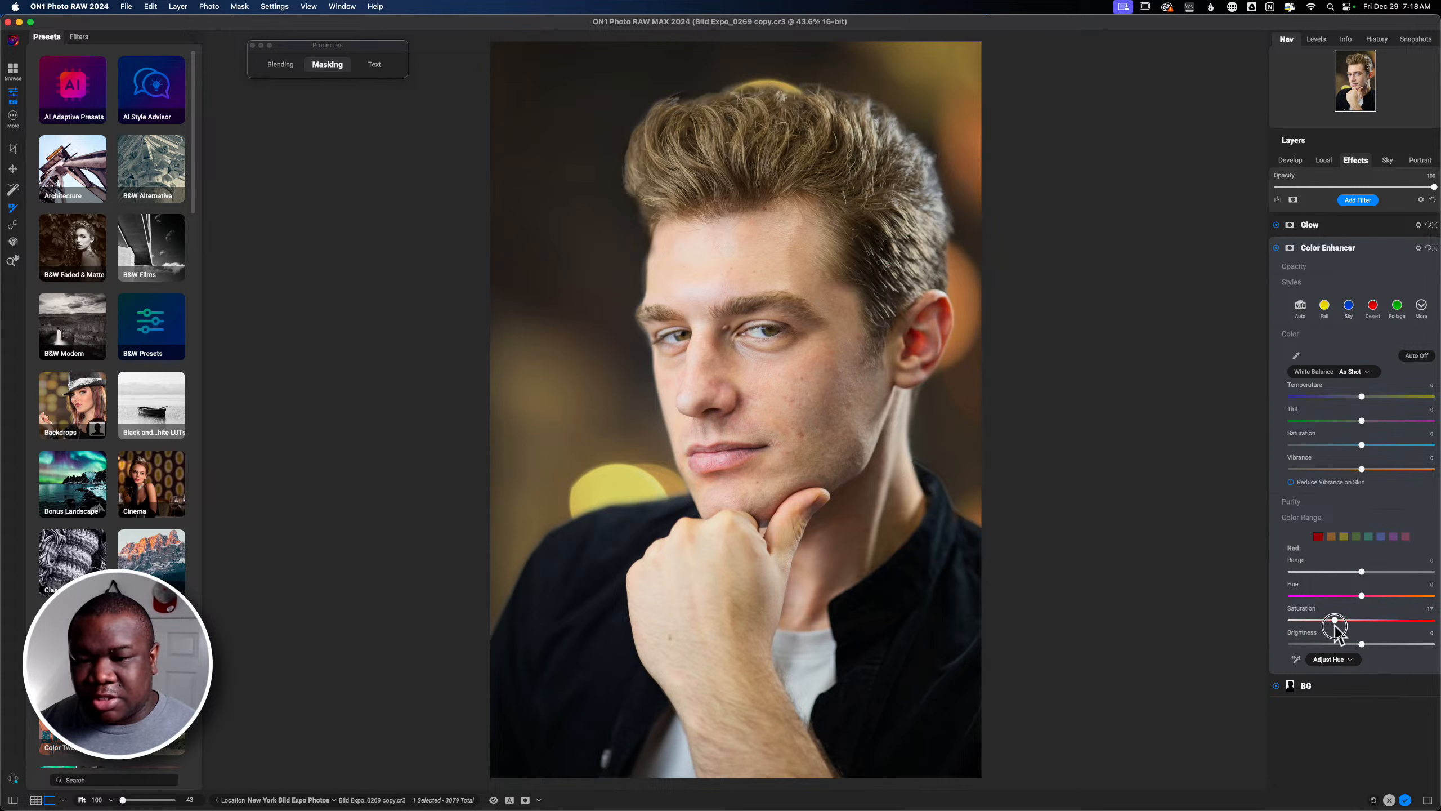
{"action": "left_click_drag", "start_coordinate": [1335, 626], "coordinate": [1337, 626]}
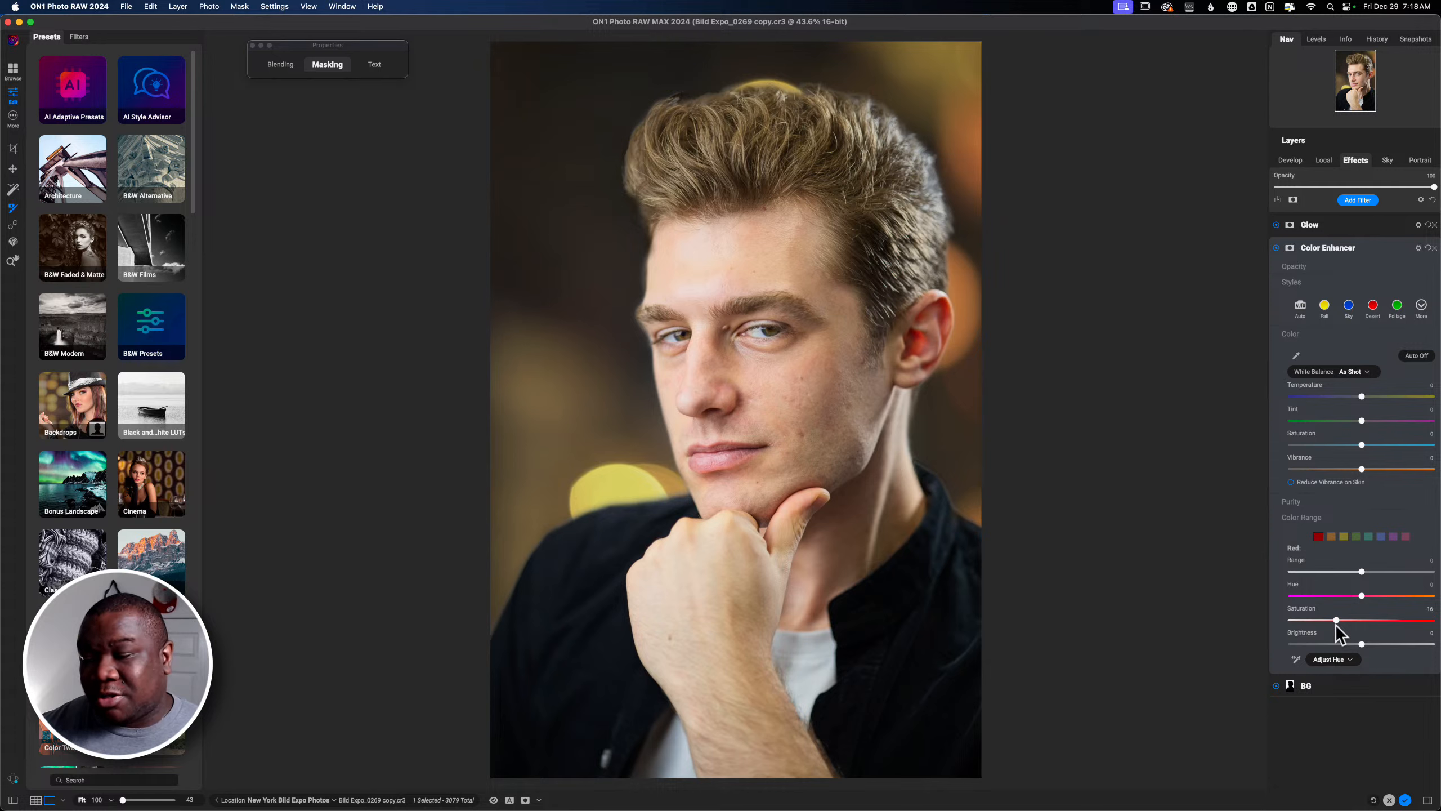
Step: Lower the Color Enhancer's orange Saturation slightly and limit the filter to the person by painting in the Mask AI People region
{"action": "left_click", "coordinate": [1331, 537]}
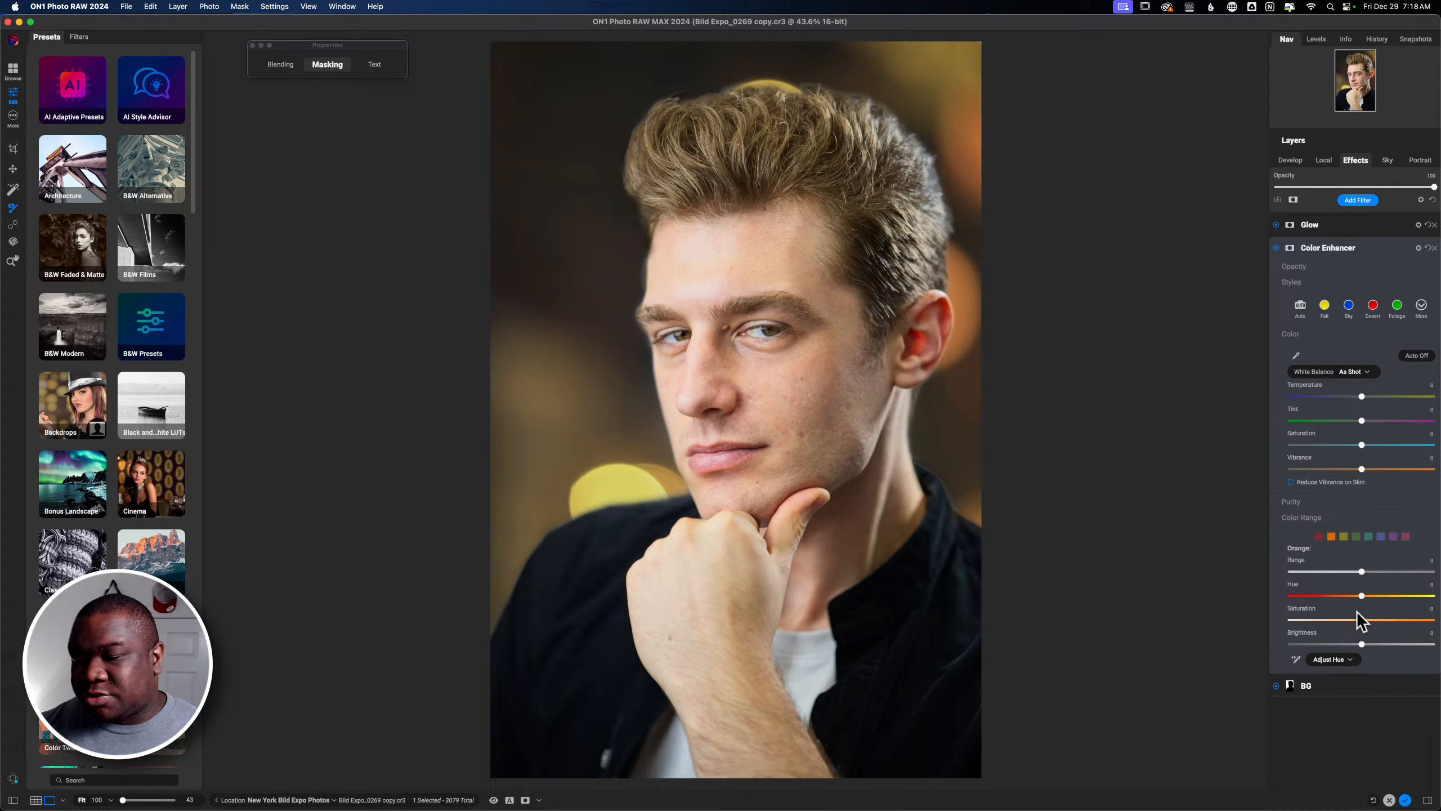
{"action": "left_click_drag", "start_coordinate": [1362, 622], "coordinate": [1354, 622]}
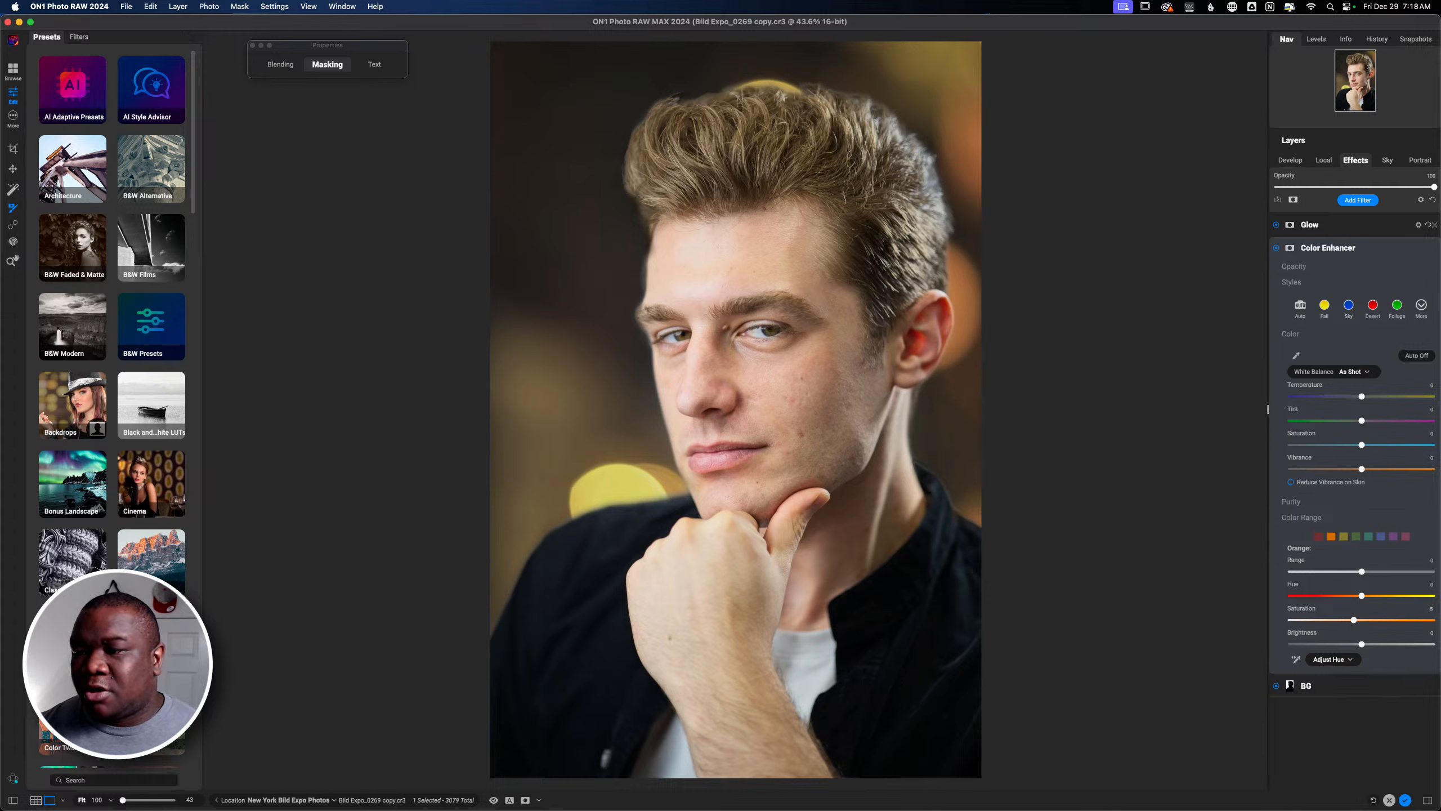
{"action": "left_click", "coordinate": [1289, 248]}
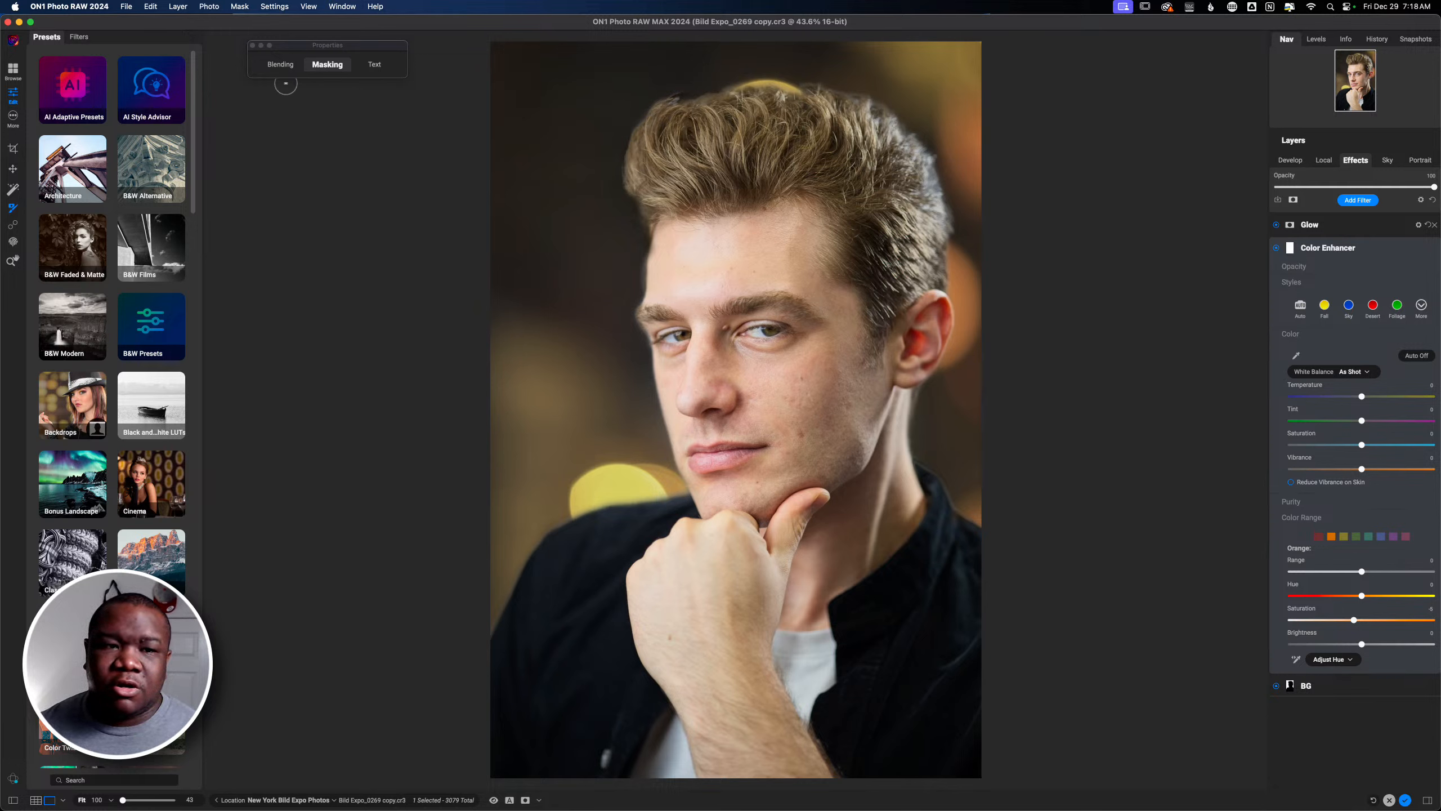
{"action": "left_click", "coordinate": [328, 66]}
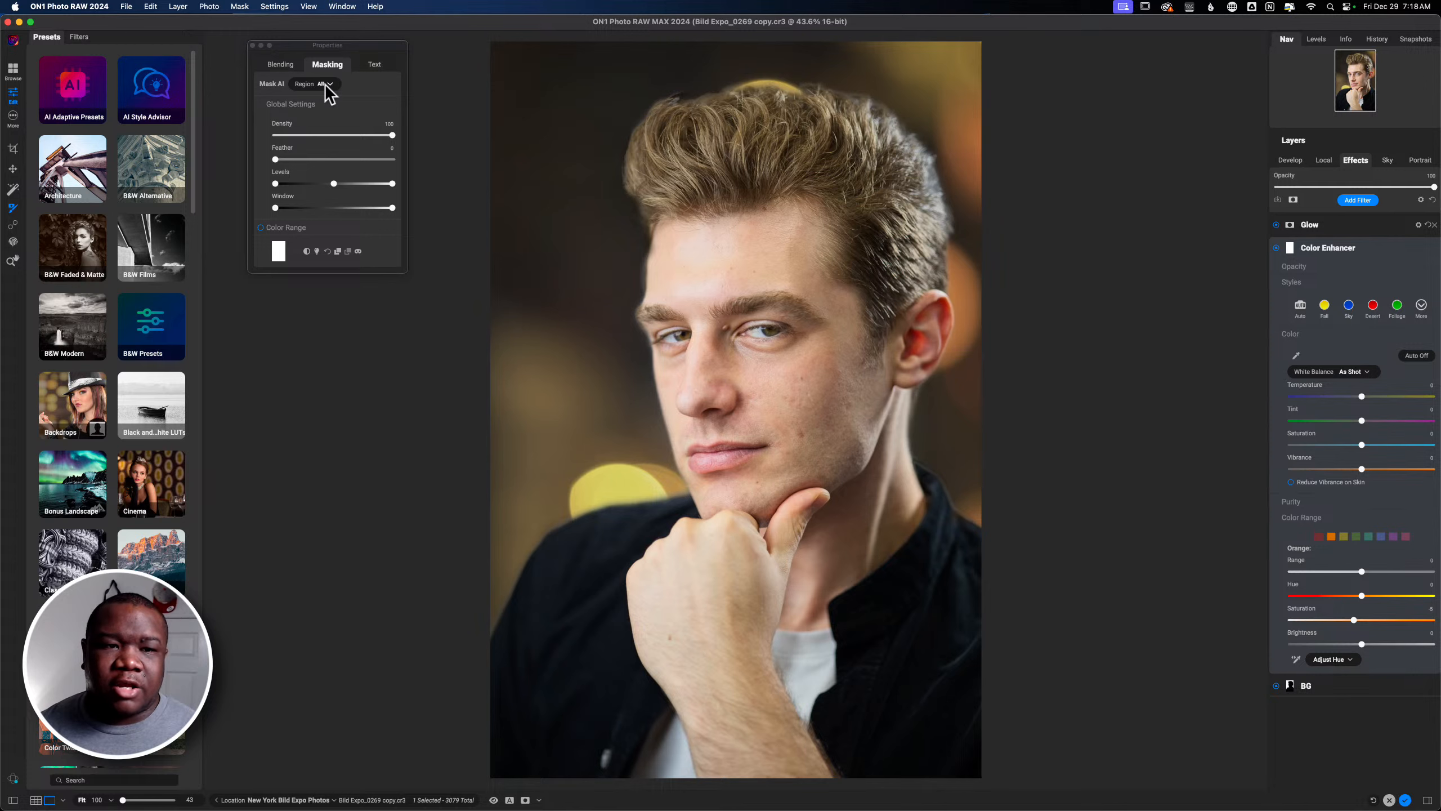
{"action": "left_click", "coordinate": [328, 85]}
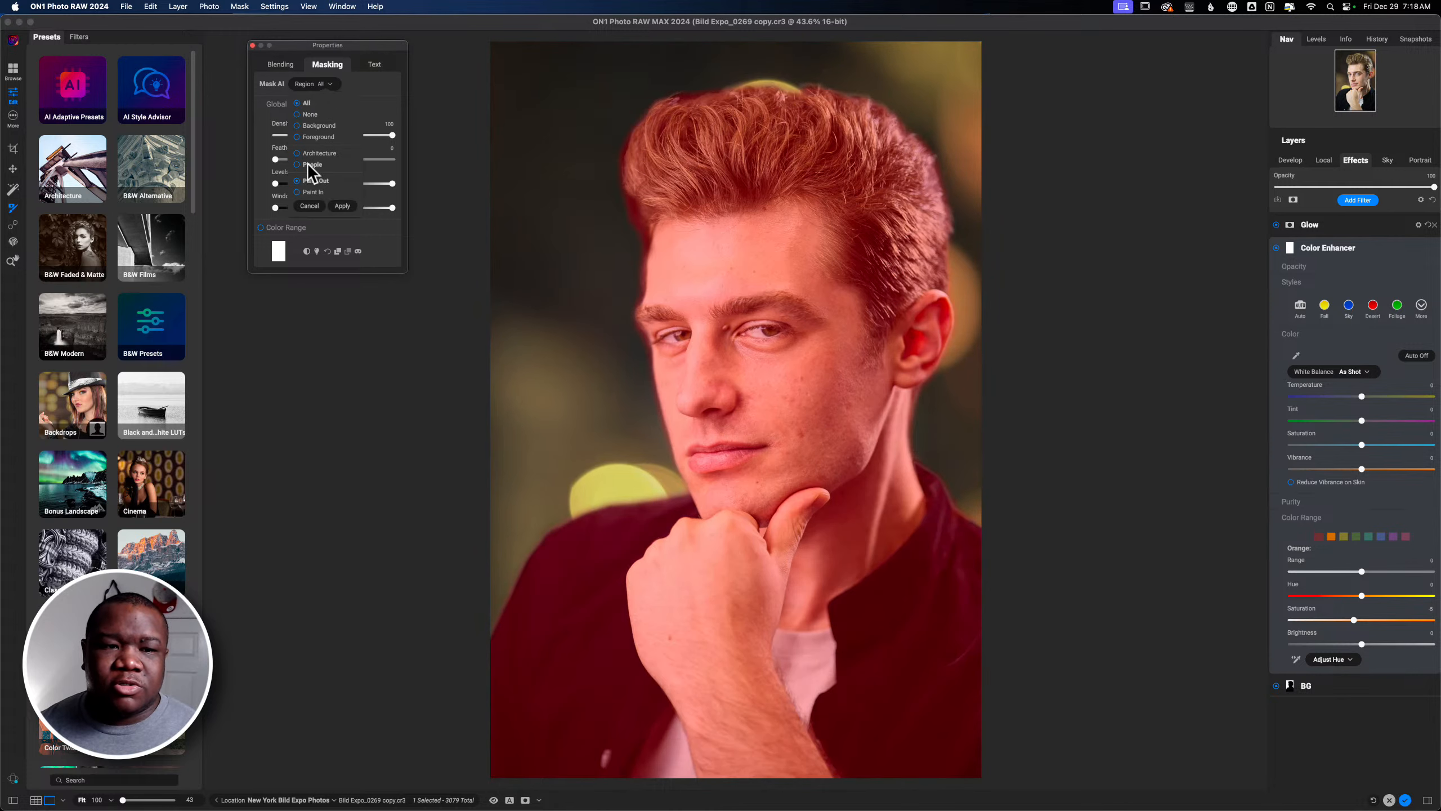
{"action": "left_click", "coordinate": [309, 165]}
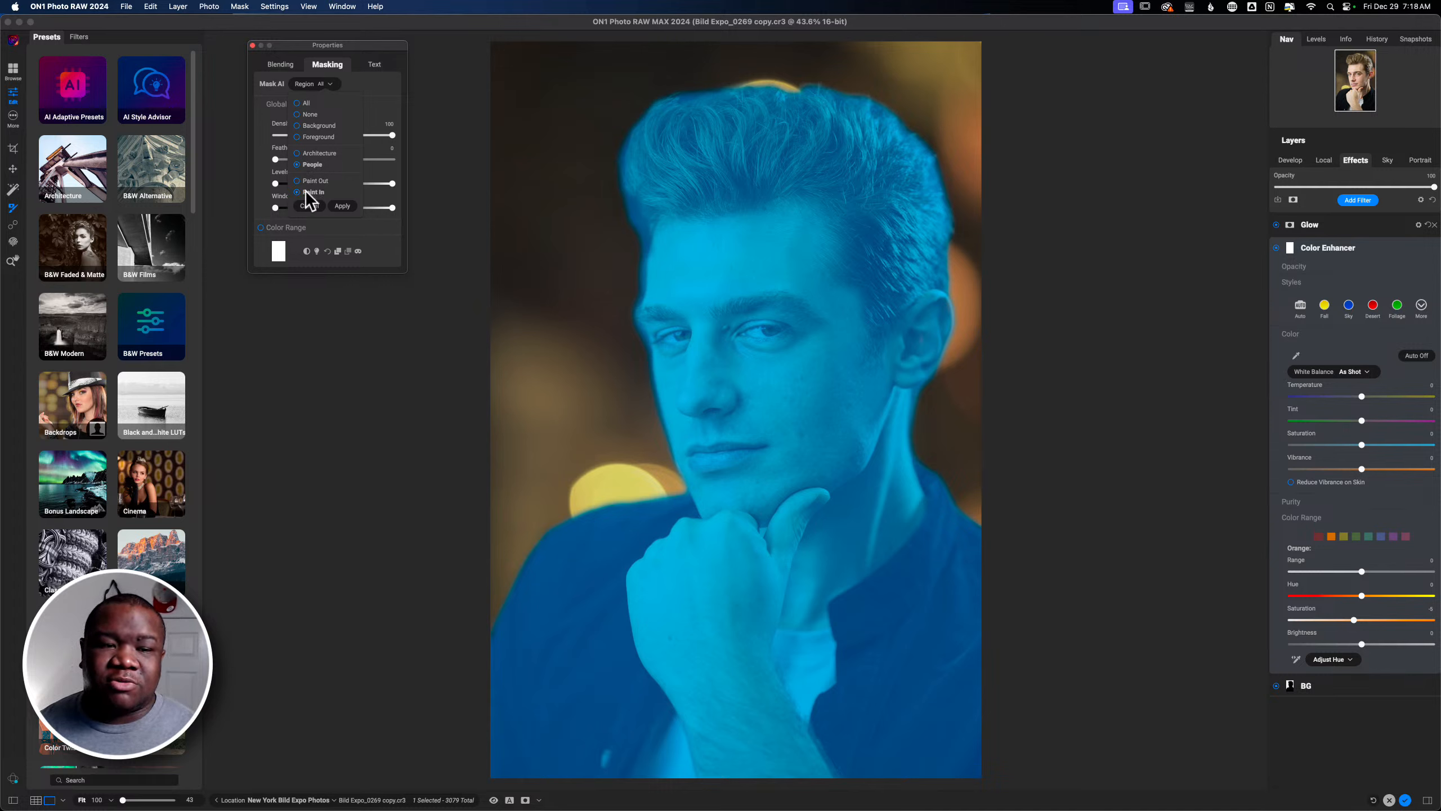
{"action": "left_click", "coordinate": [343, 206]}
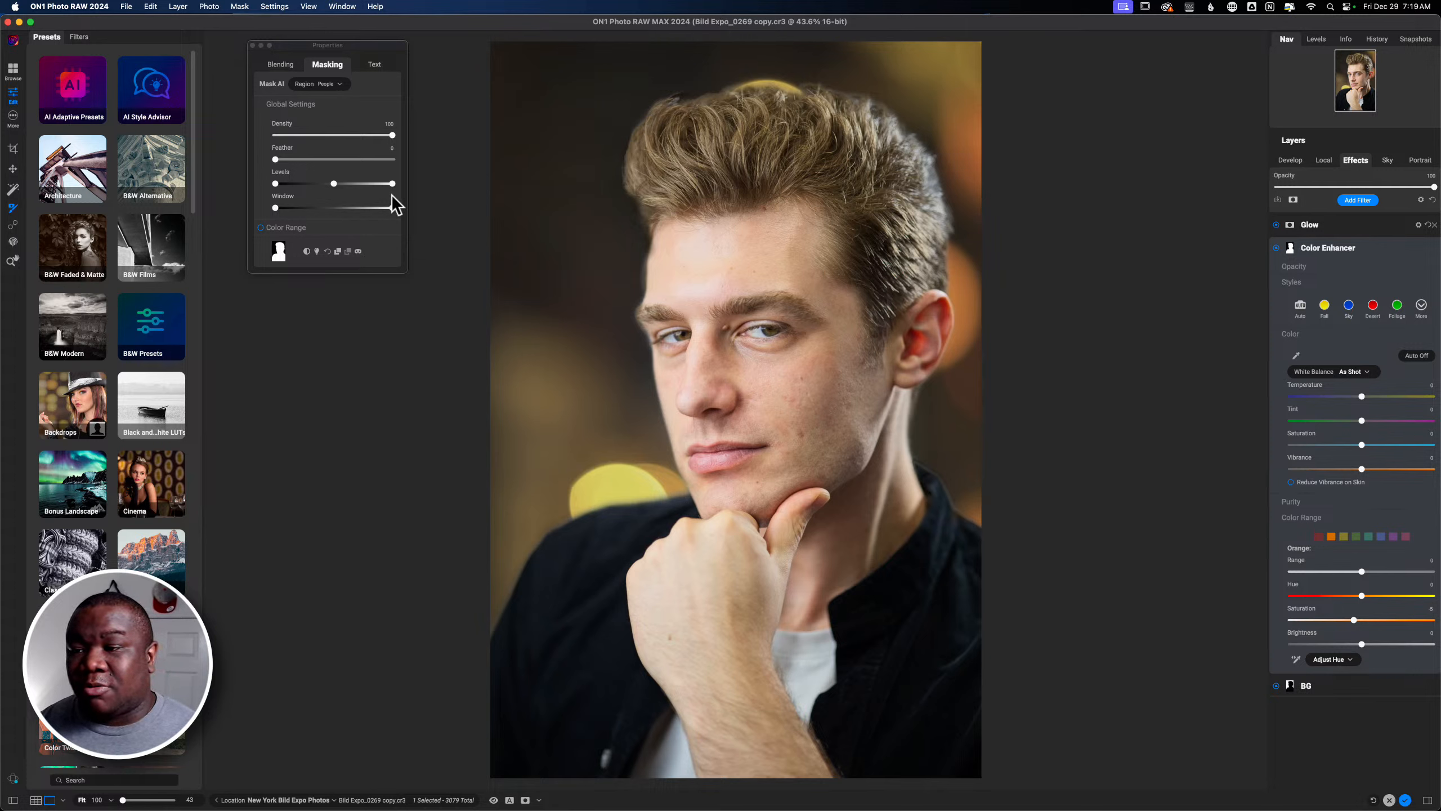
Step: Rename the masked Color Enhancer filter as "Person Color Adjustmnet" and collapse its settings
{"action": "double_click", "coordinate": [1317, 245]}
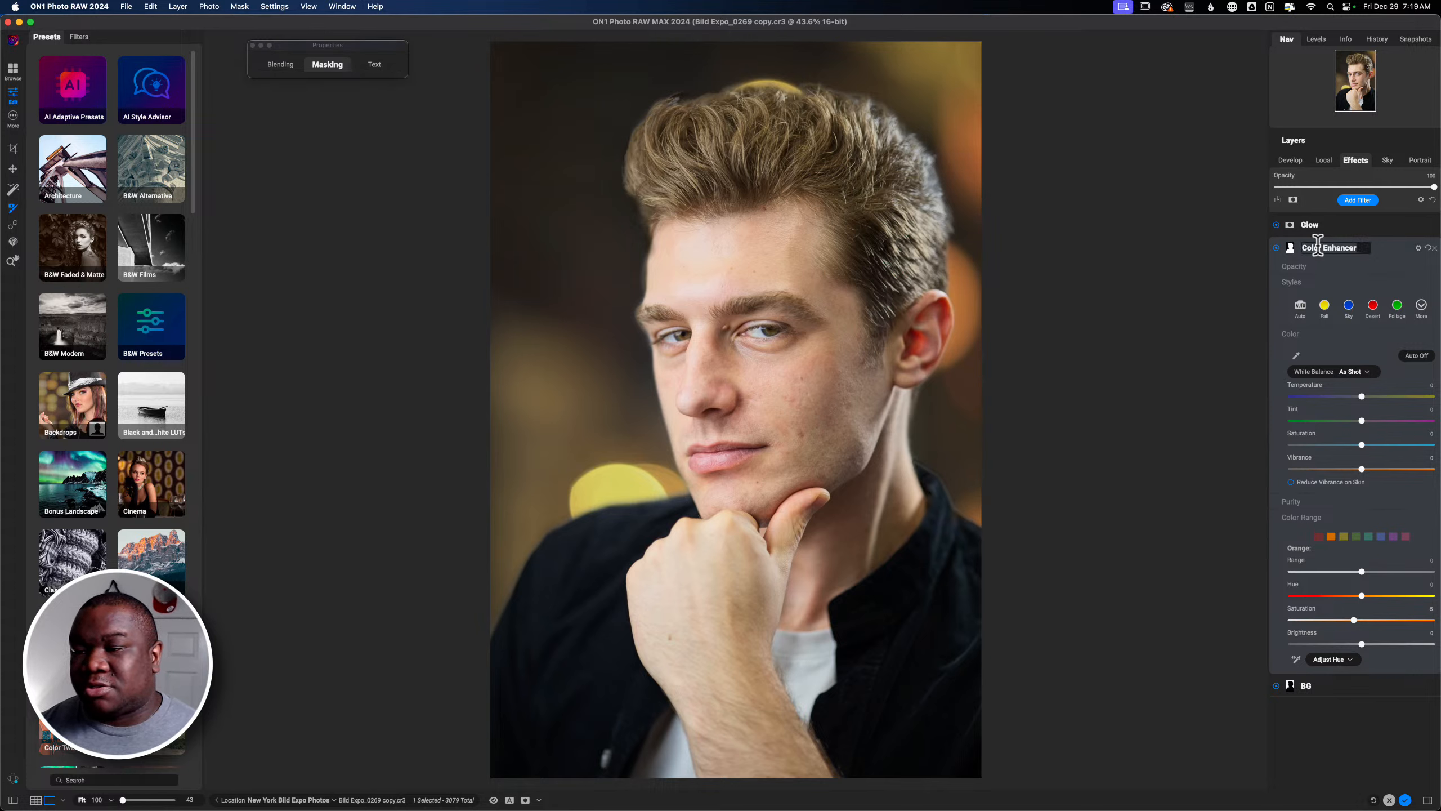
{"action": "type", "text": "P"}
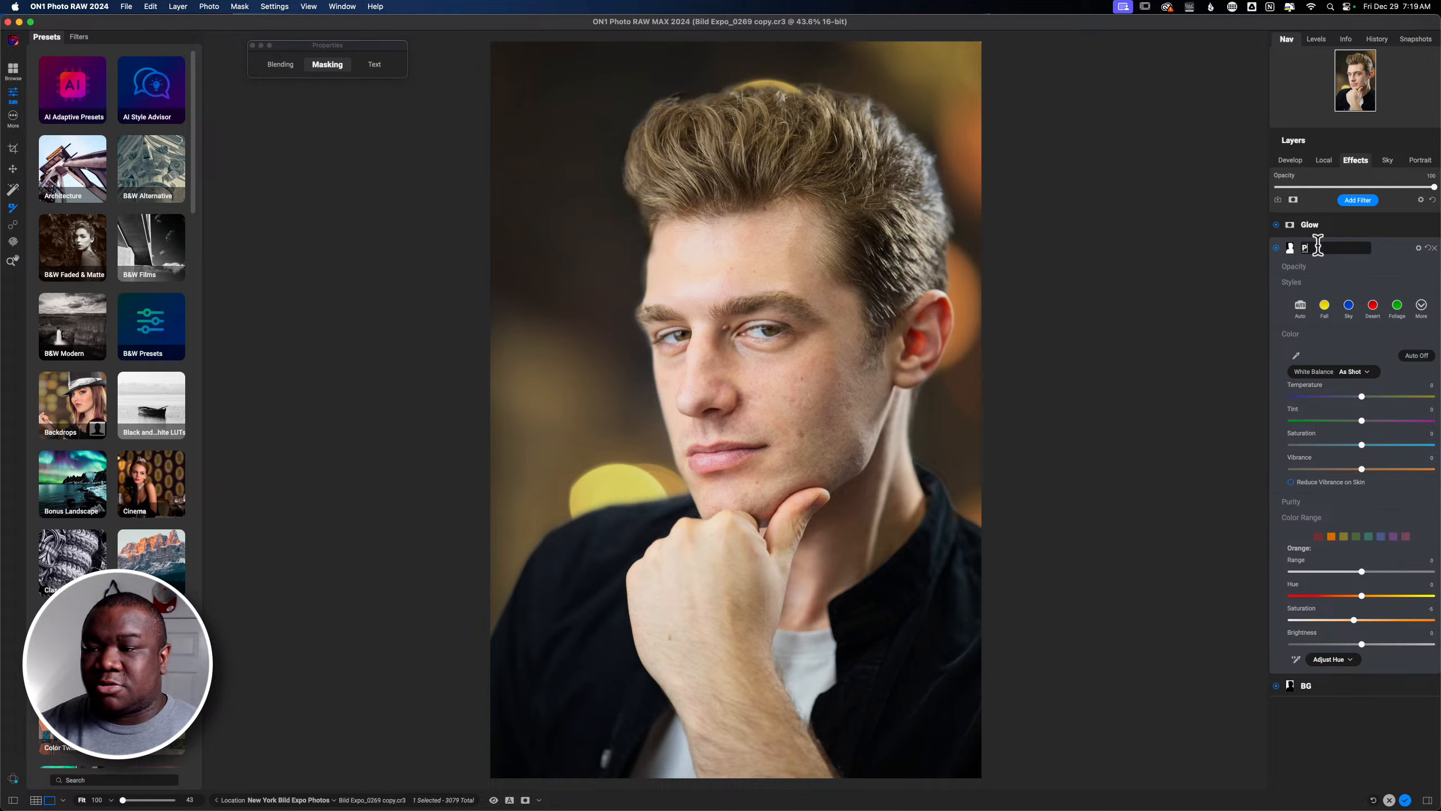
{"action": "type", "text": "erson Color"}
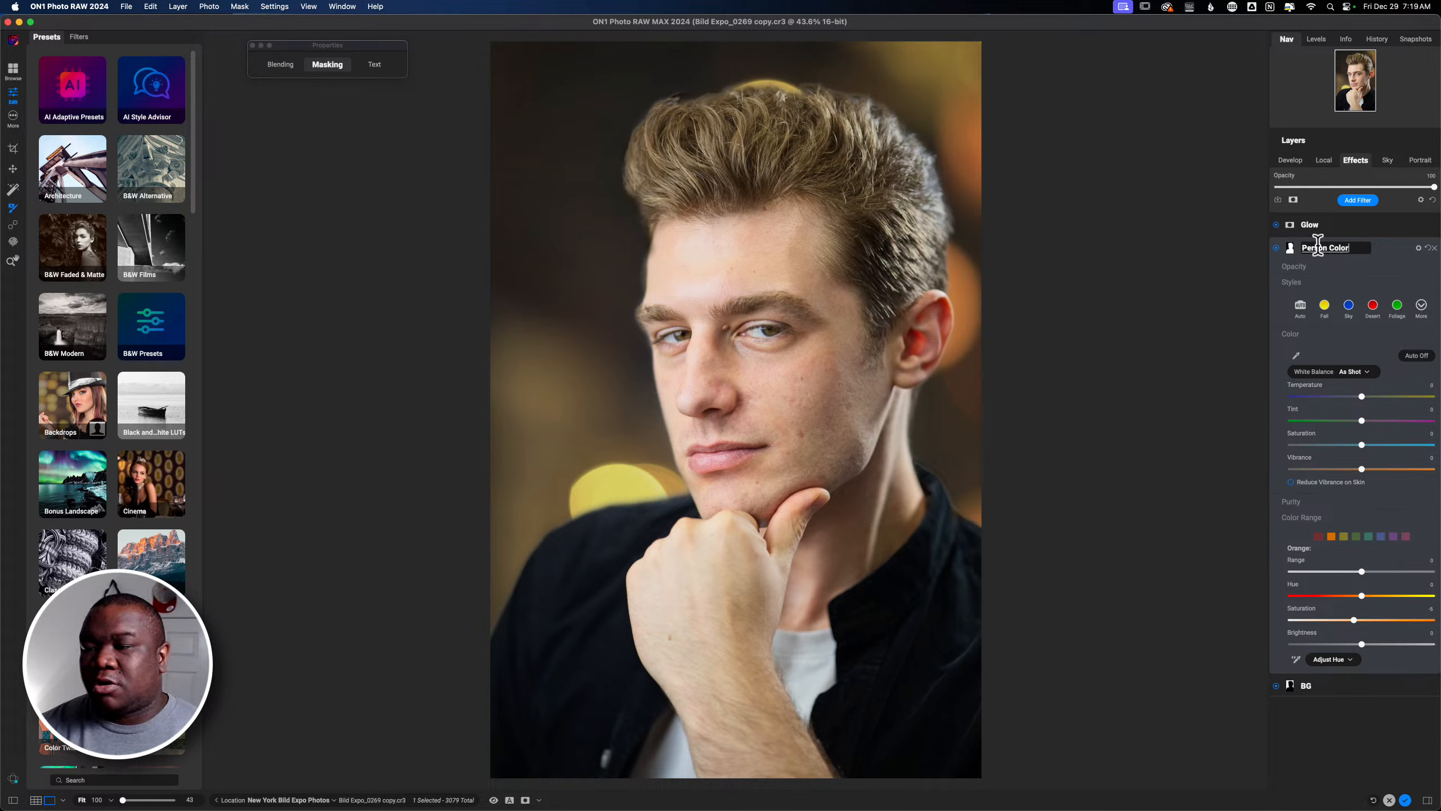
{"action": "type", "text": " Adjustmnet"}
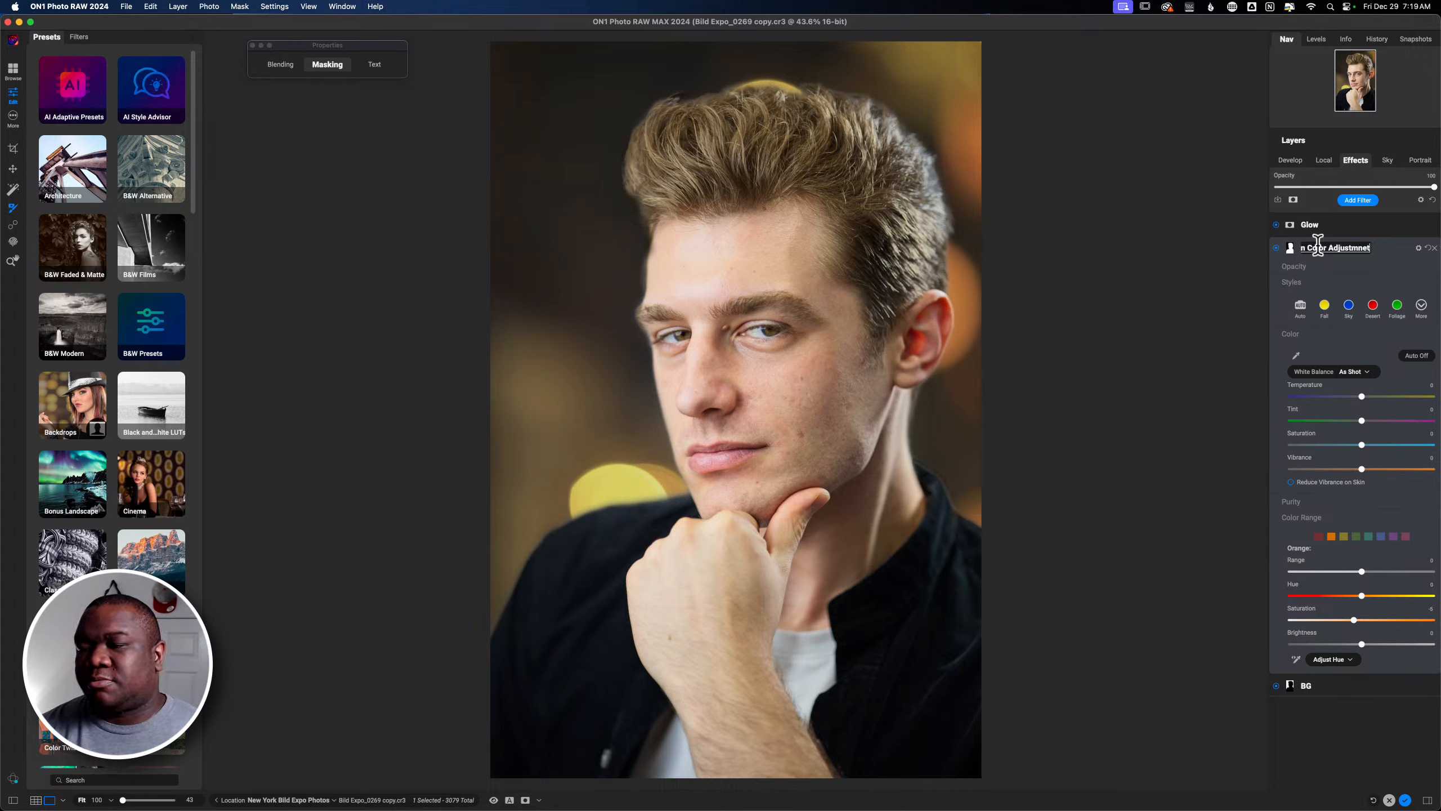
{"action": "key", "text": "Return"}
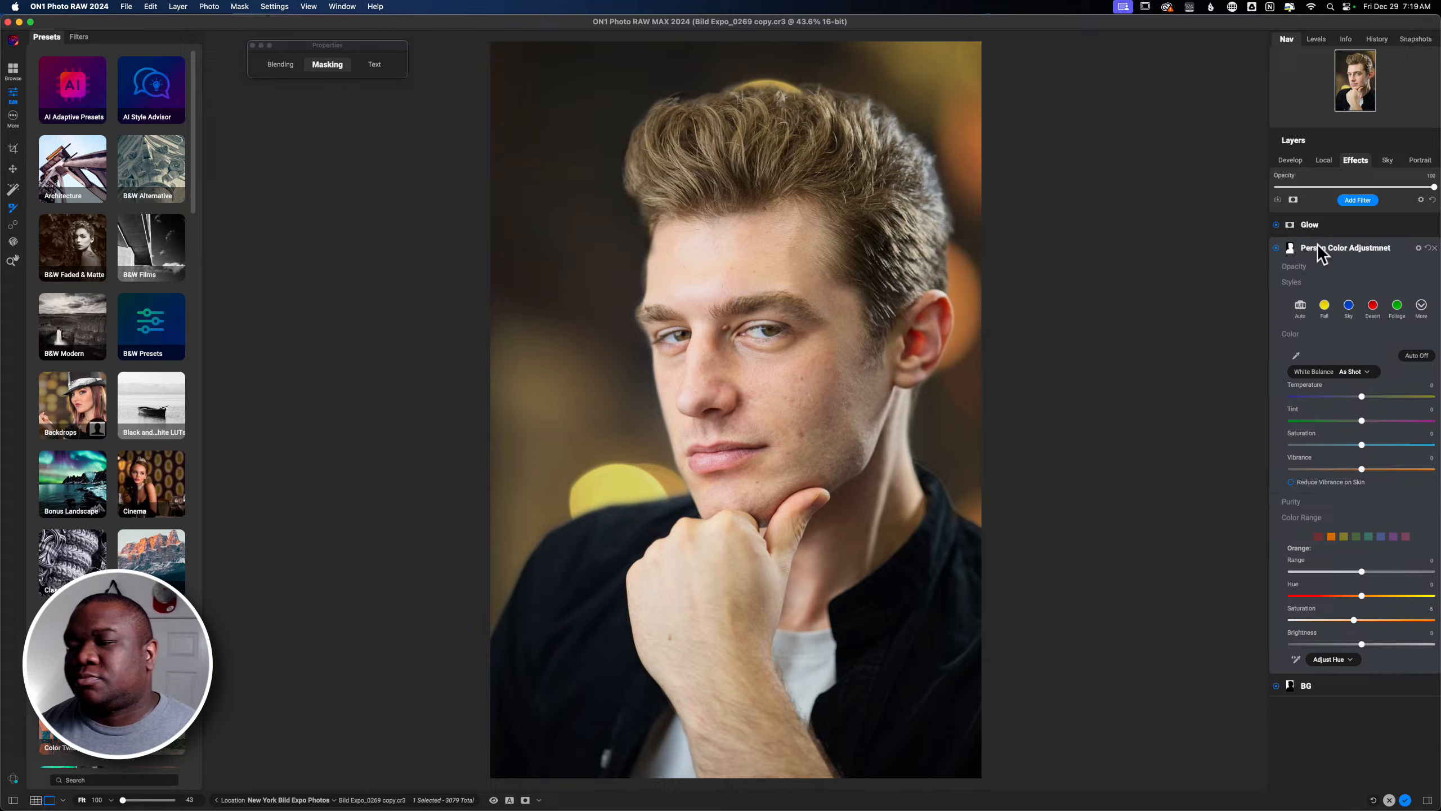
{"action": "left_click", "coordinate": [1383, 248]}
Step: Add a second Color Enhancer filter, collapse it and rename it "BG Adjustment"
{"action": "left_click", "coordinate": [1364, 207]}
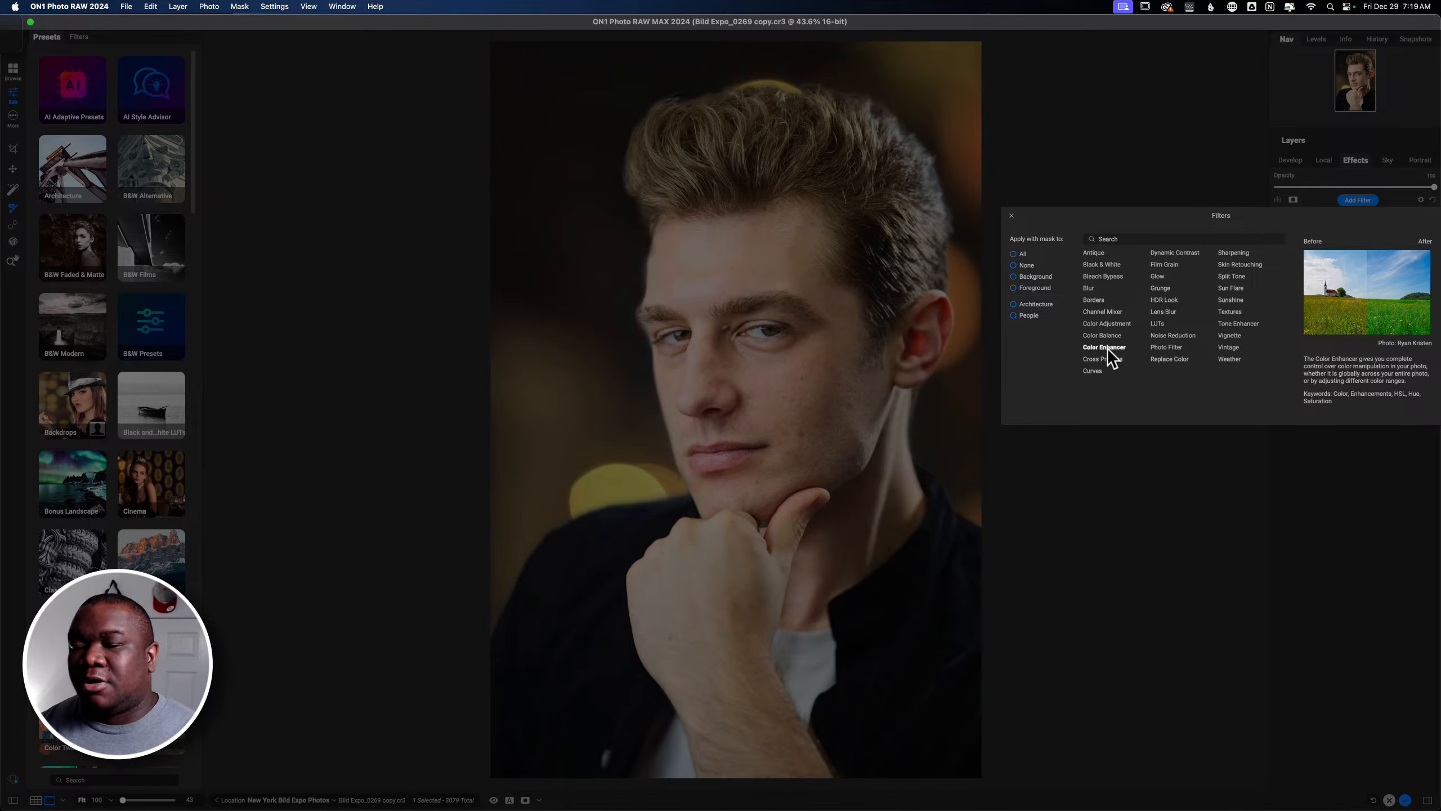
{"action": "left_click", "coordinate": [1104, 347]}
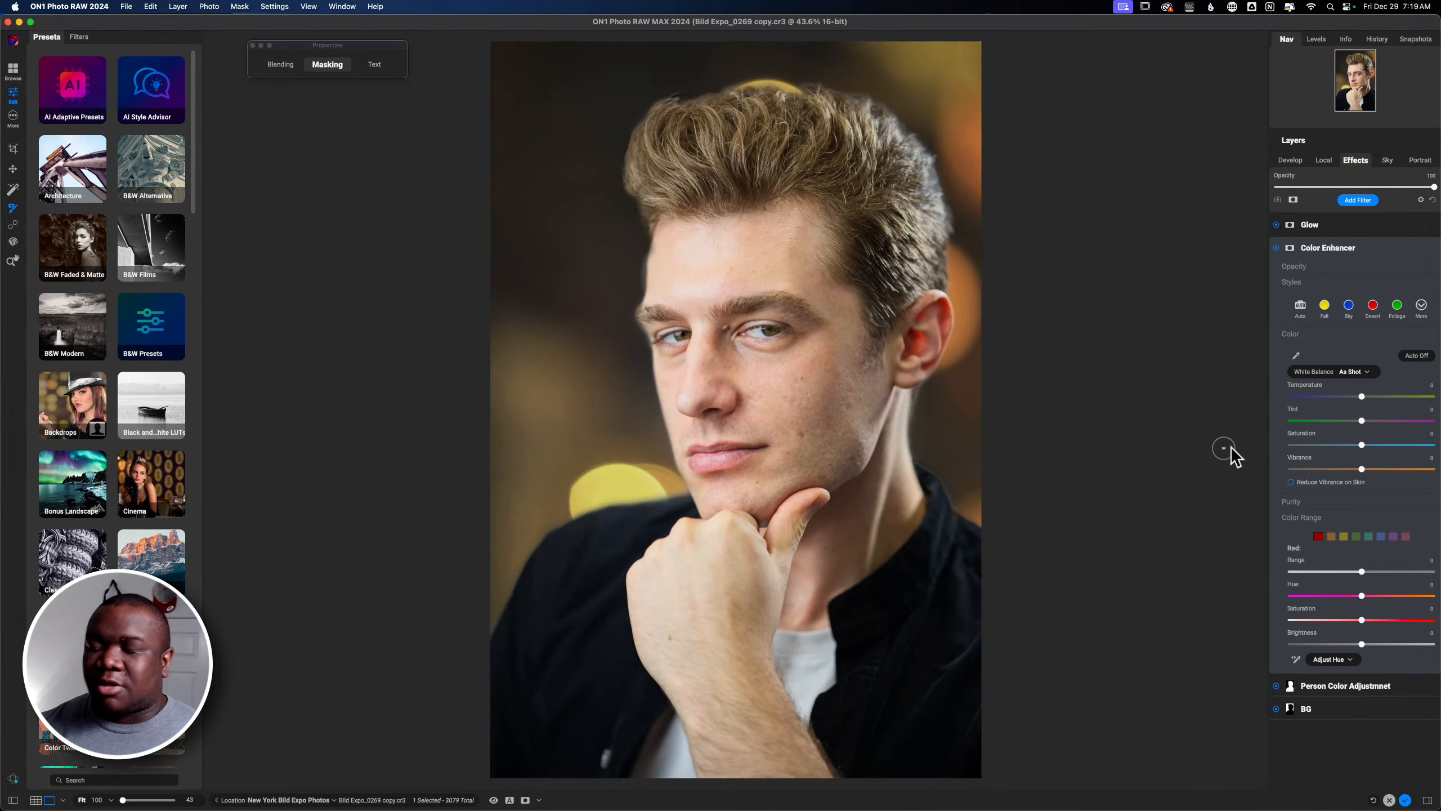
{"action": "left_click", "coordinate": [1324, 250]}
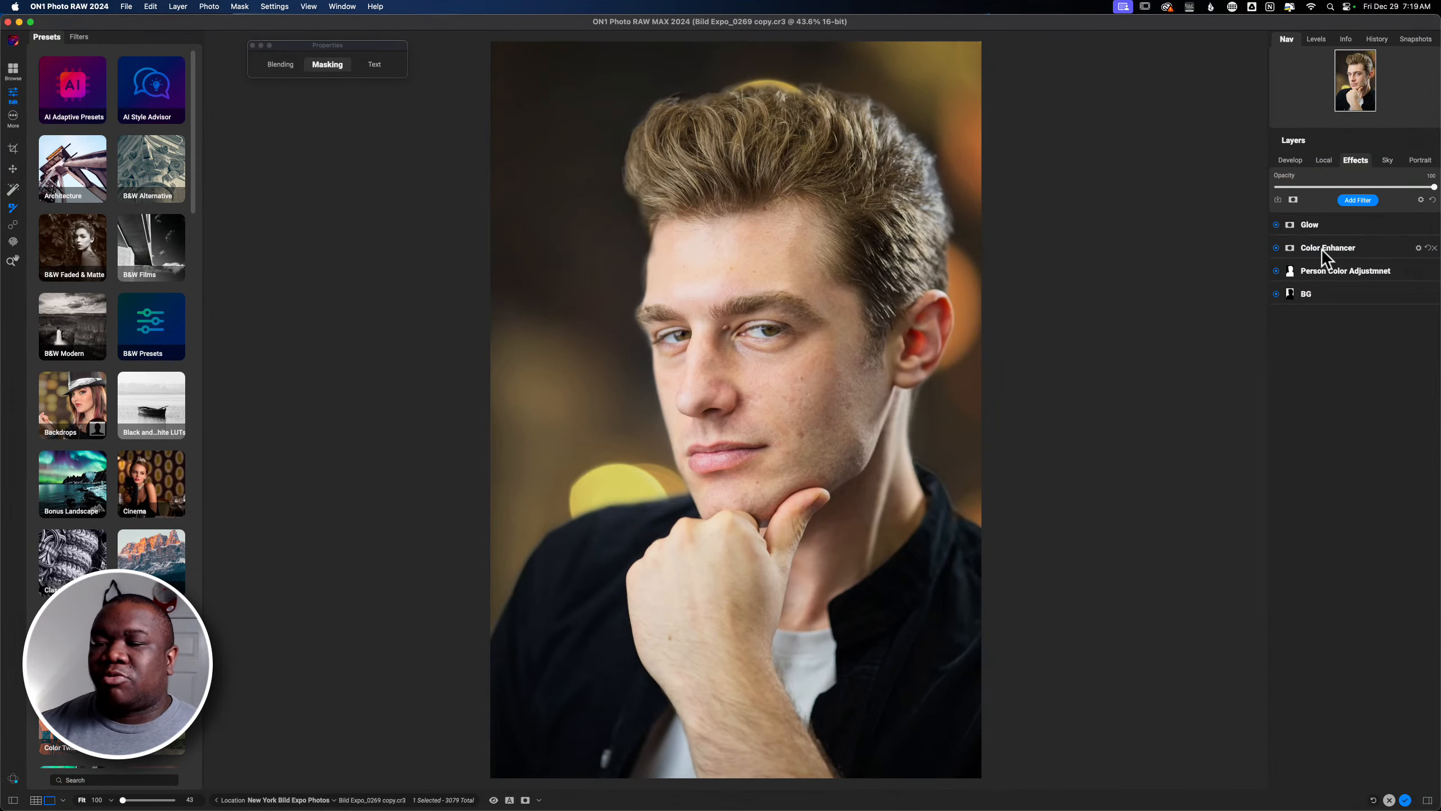
{"action": "type", "text": "B"}
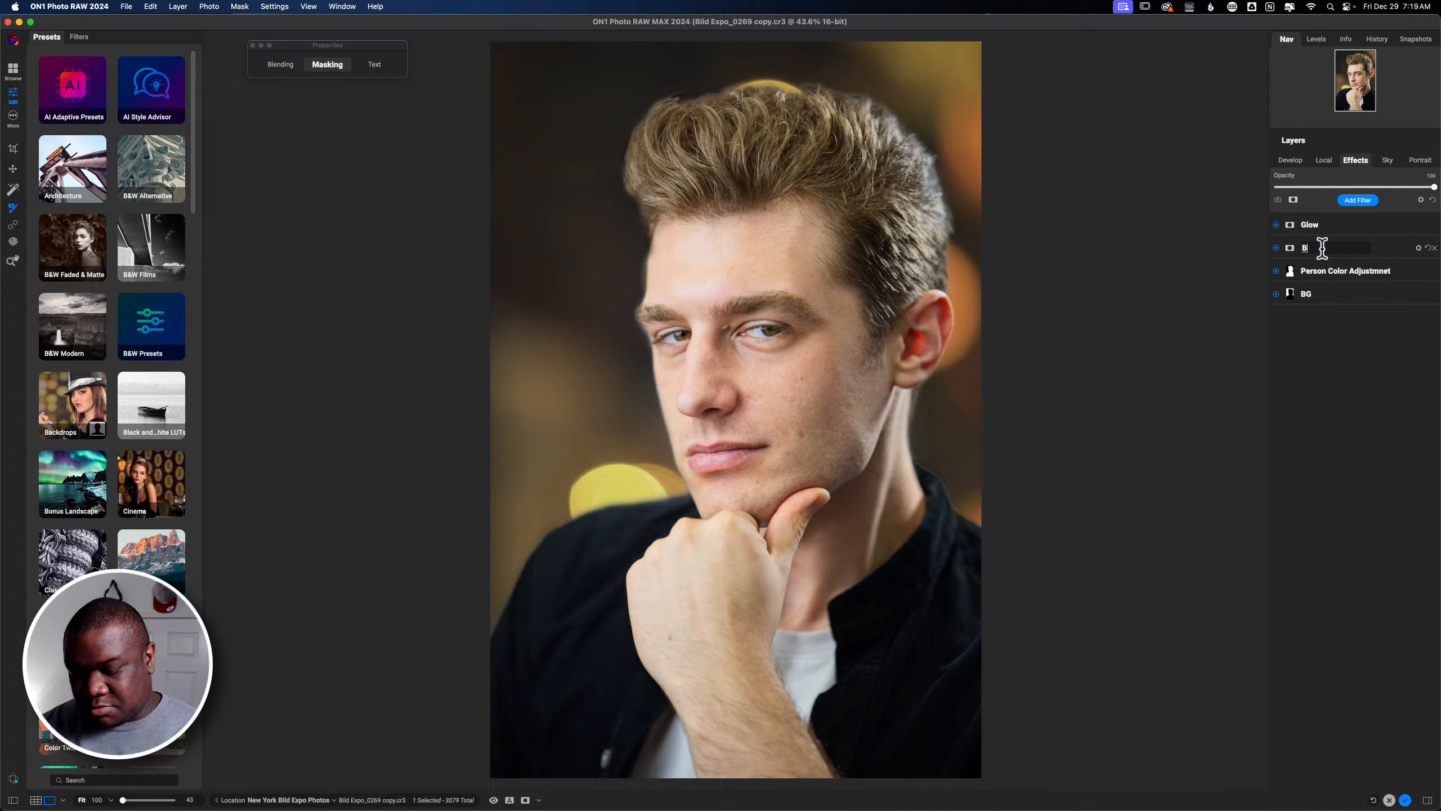
{"action": "type", "text": "G Adjustmnen"}
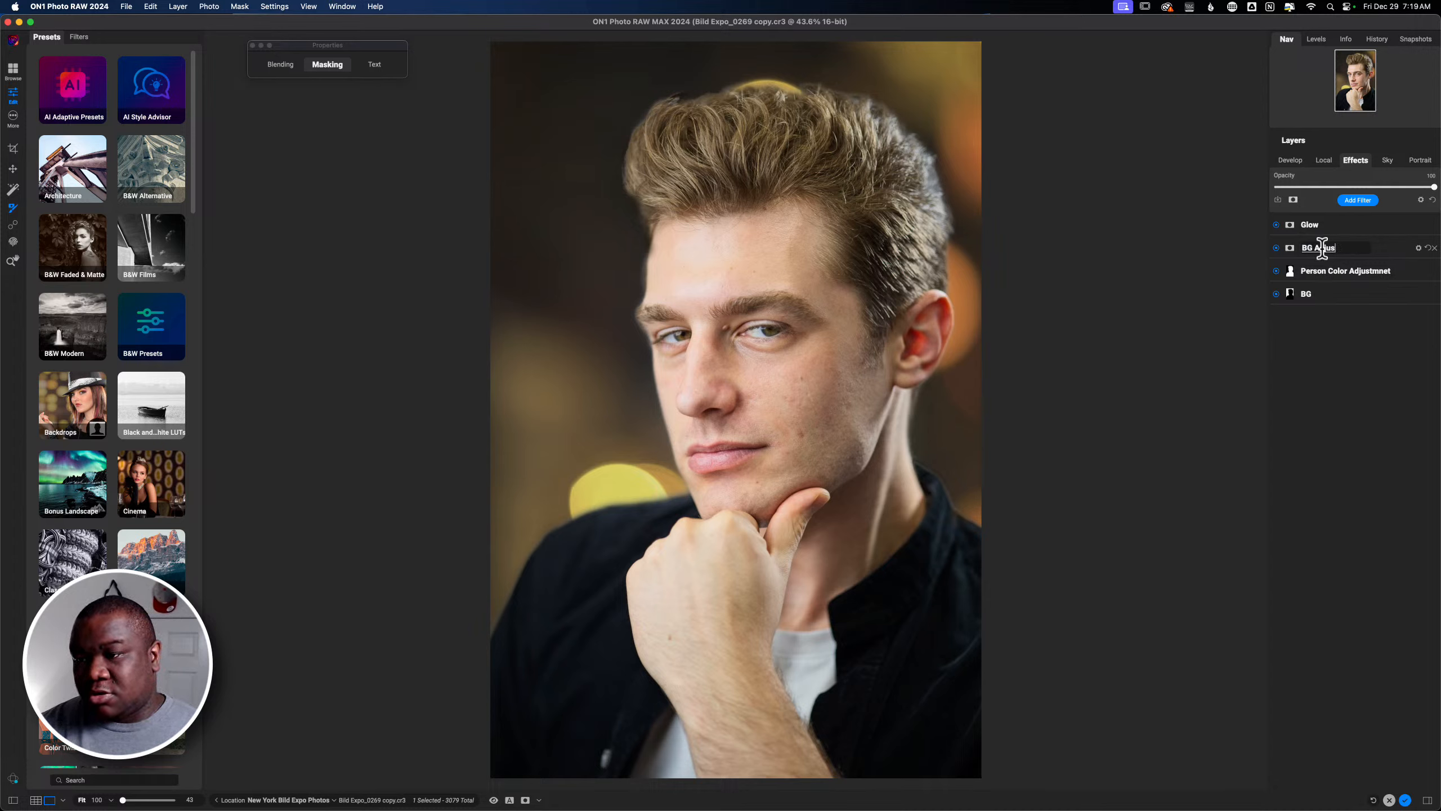
{"action": "key", "text": "BackSpace"}
{"action": "key", "text": "BackSpace"}
{"action": "key", "text": "BackSpace"}
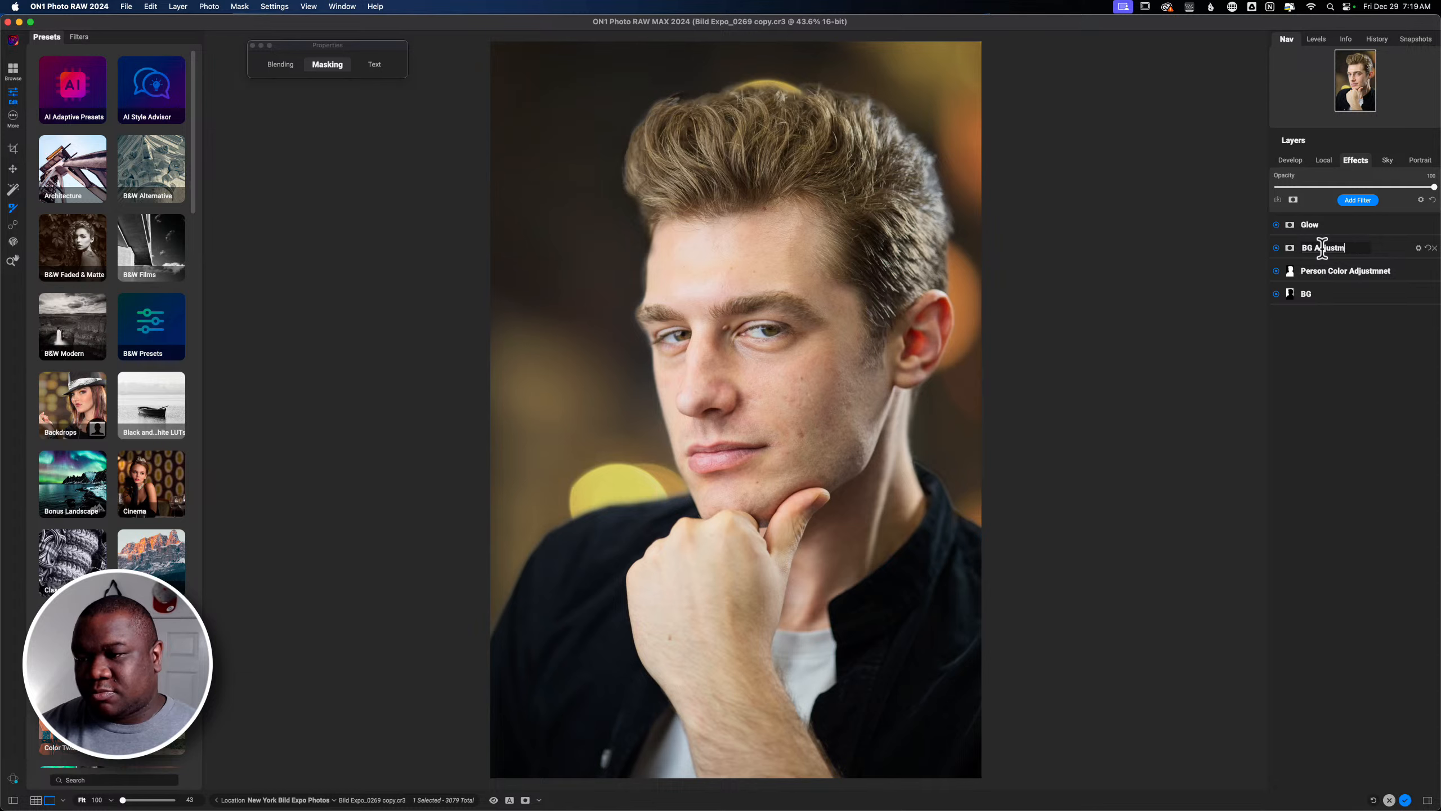
{"action": "type", "text": "ent"}
{"action": "key", "text": "Return"}
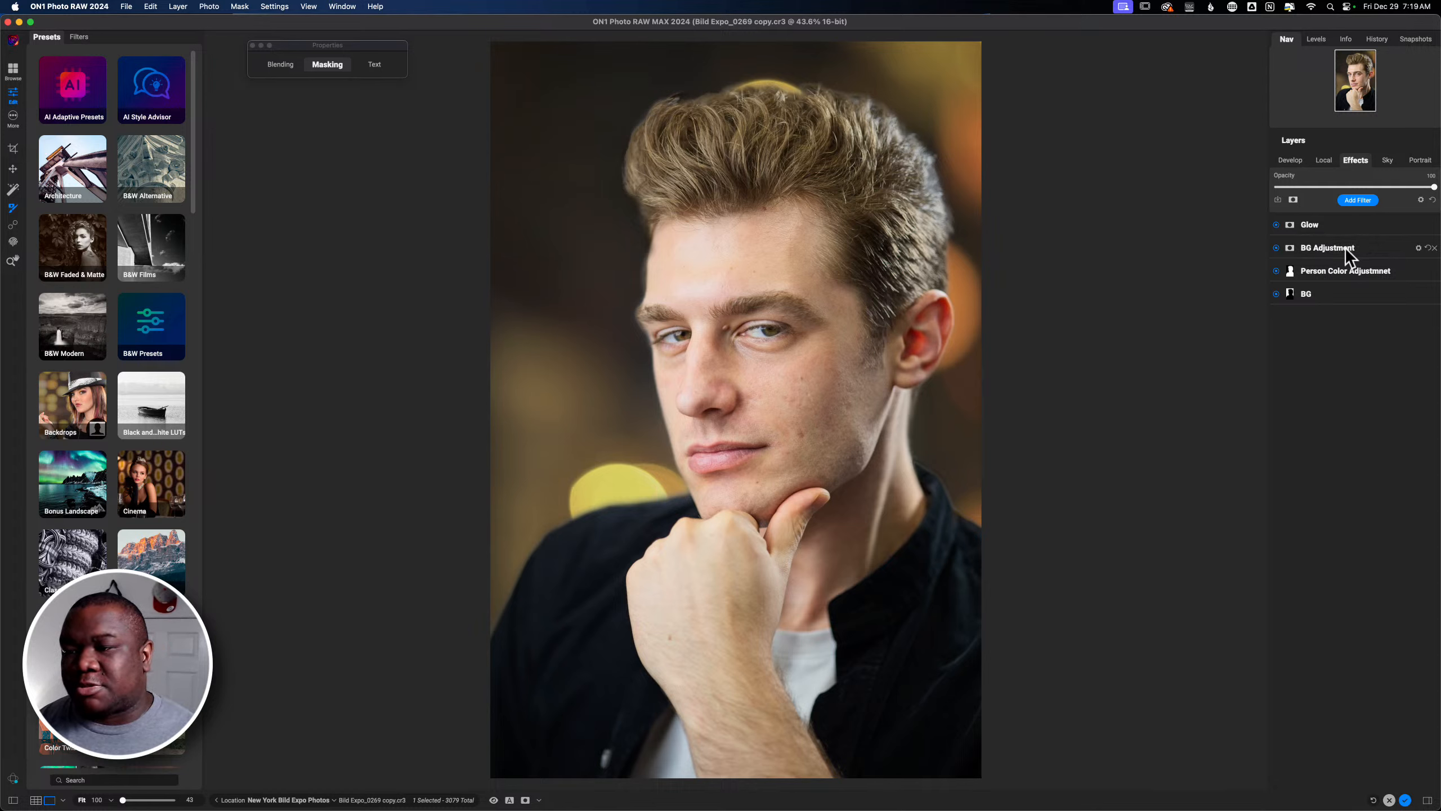
Step: Raise the BG Adjustment filter's overall Saturation to about 25 and paint the People region out of its mask with Mask AI
{"action": "left_click", "coordinate": [1345, 248]}
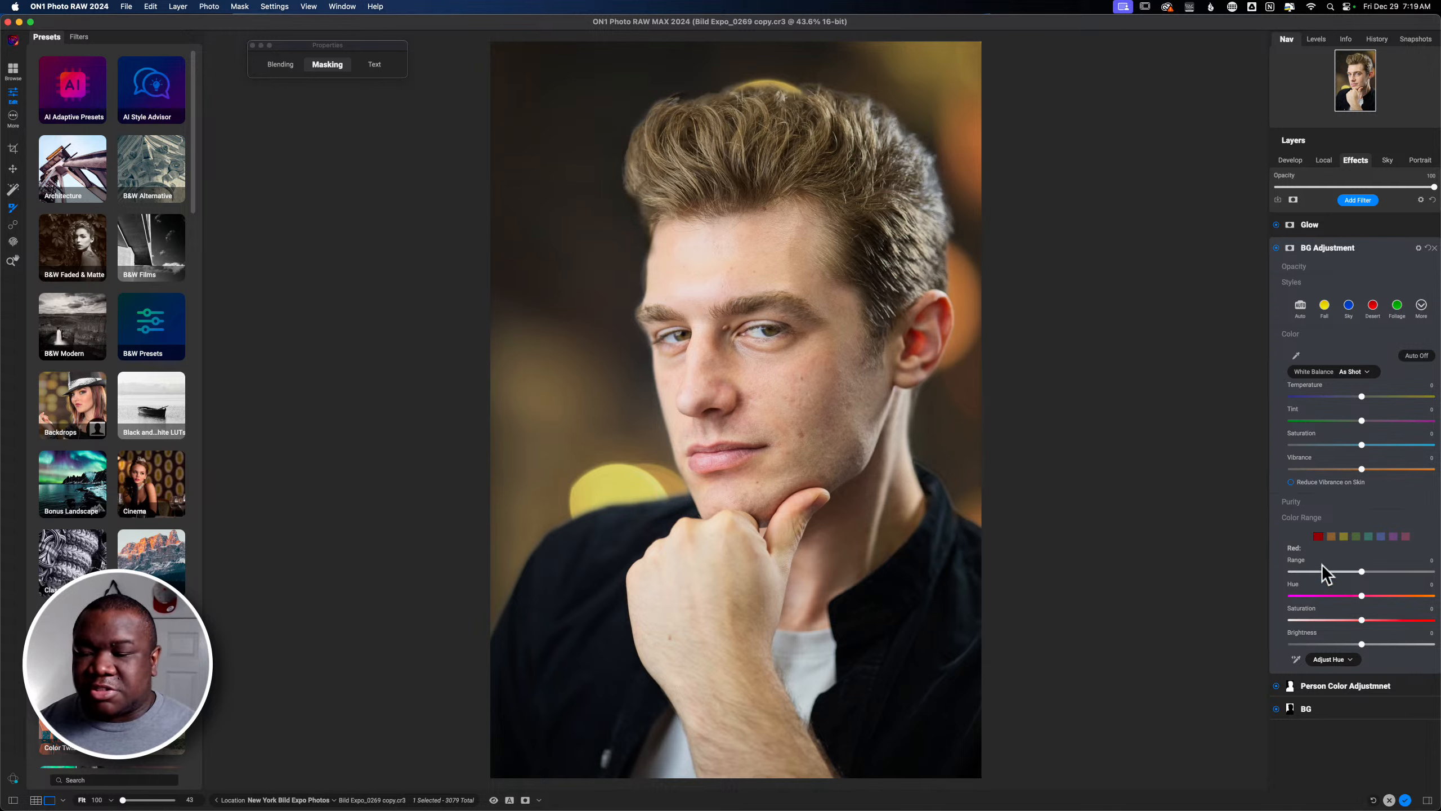
{"action": "left_click_drag", "start_coordinate": [1363, 446], "coordinate": [1398, 446]}
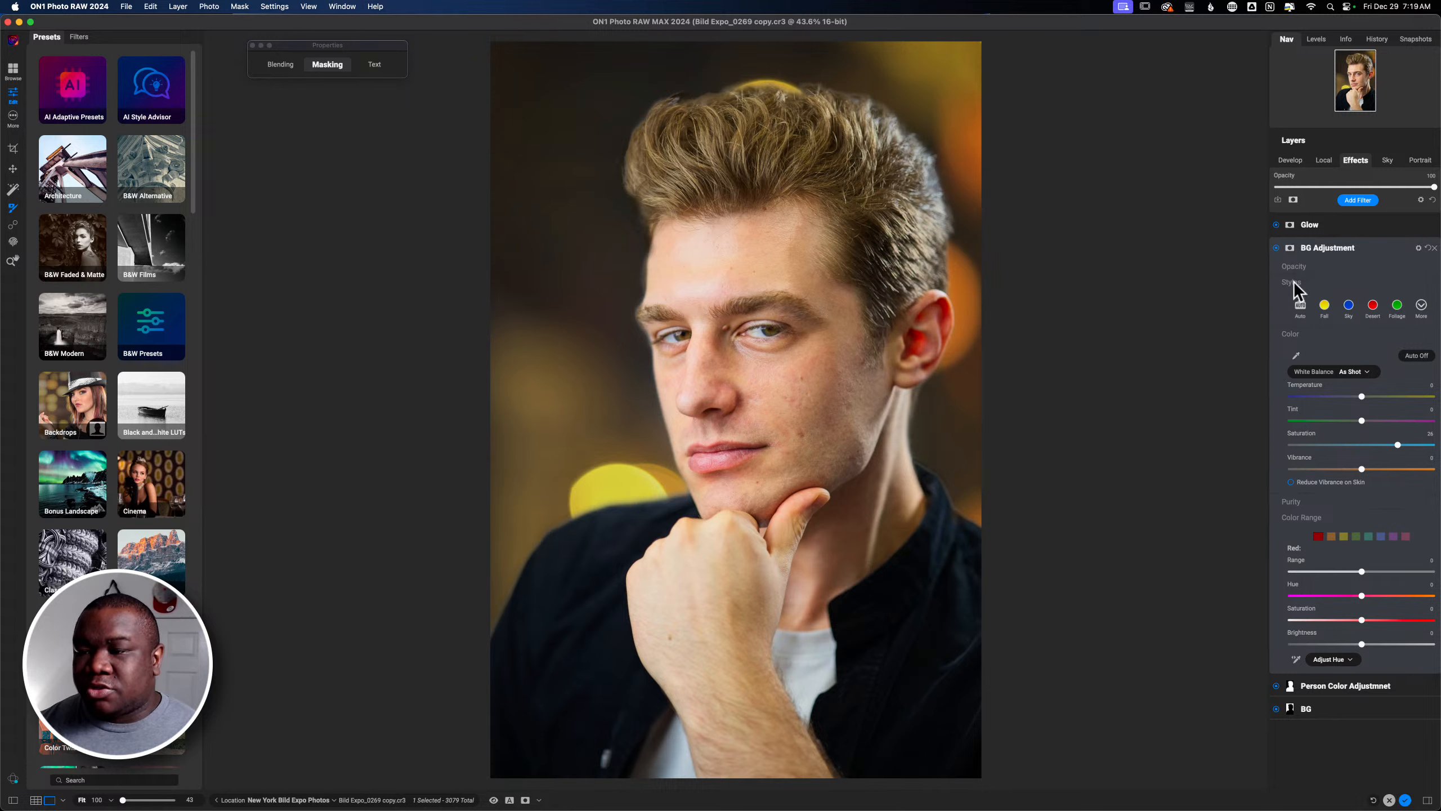
{"action": "left_click", "coordinate": [1290, 249]}
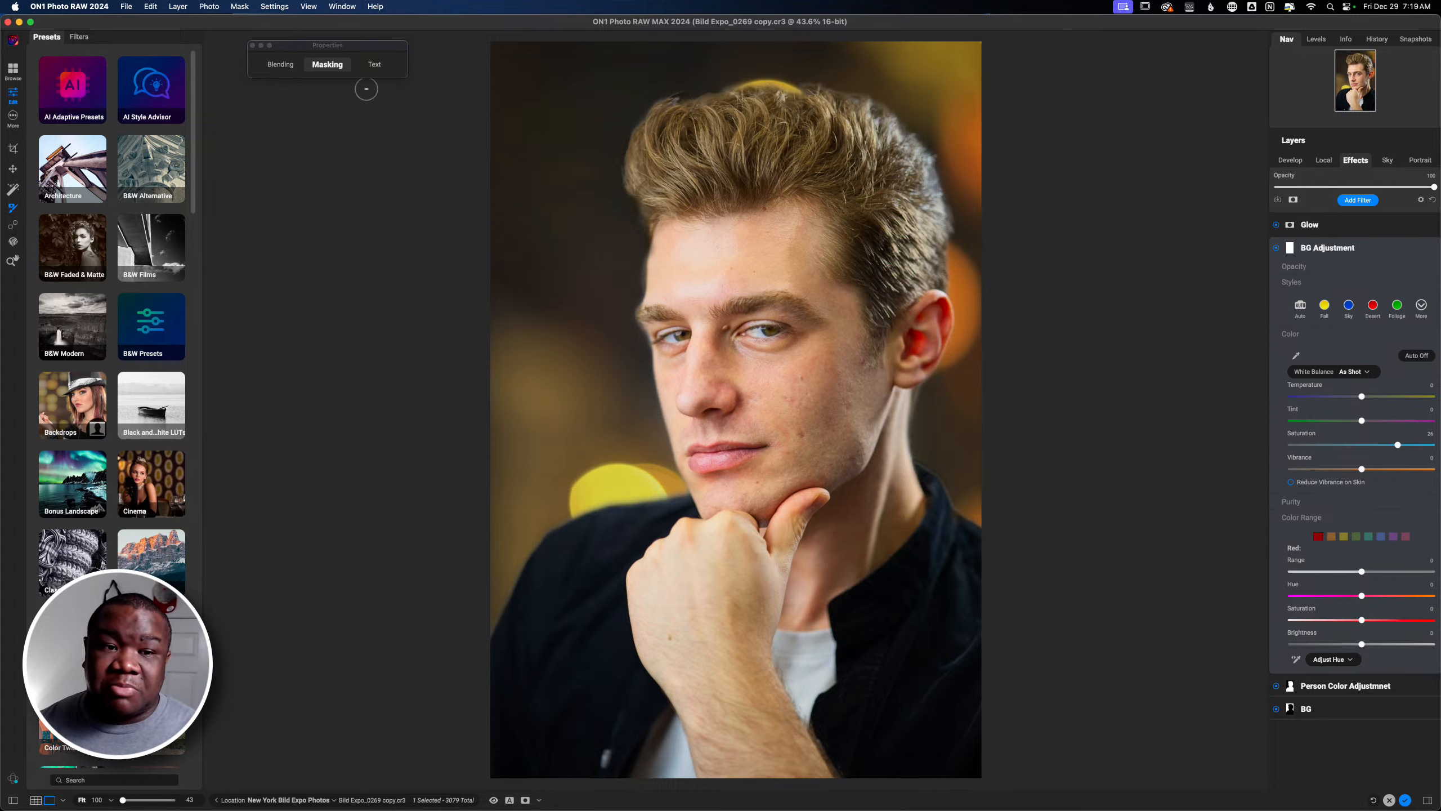
{"action": "left_click", "coordinate": [339, 65]}
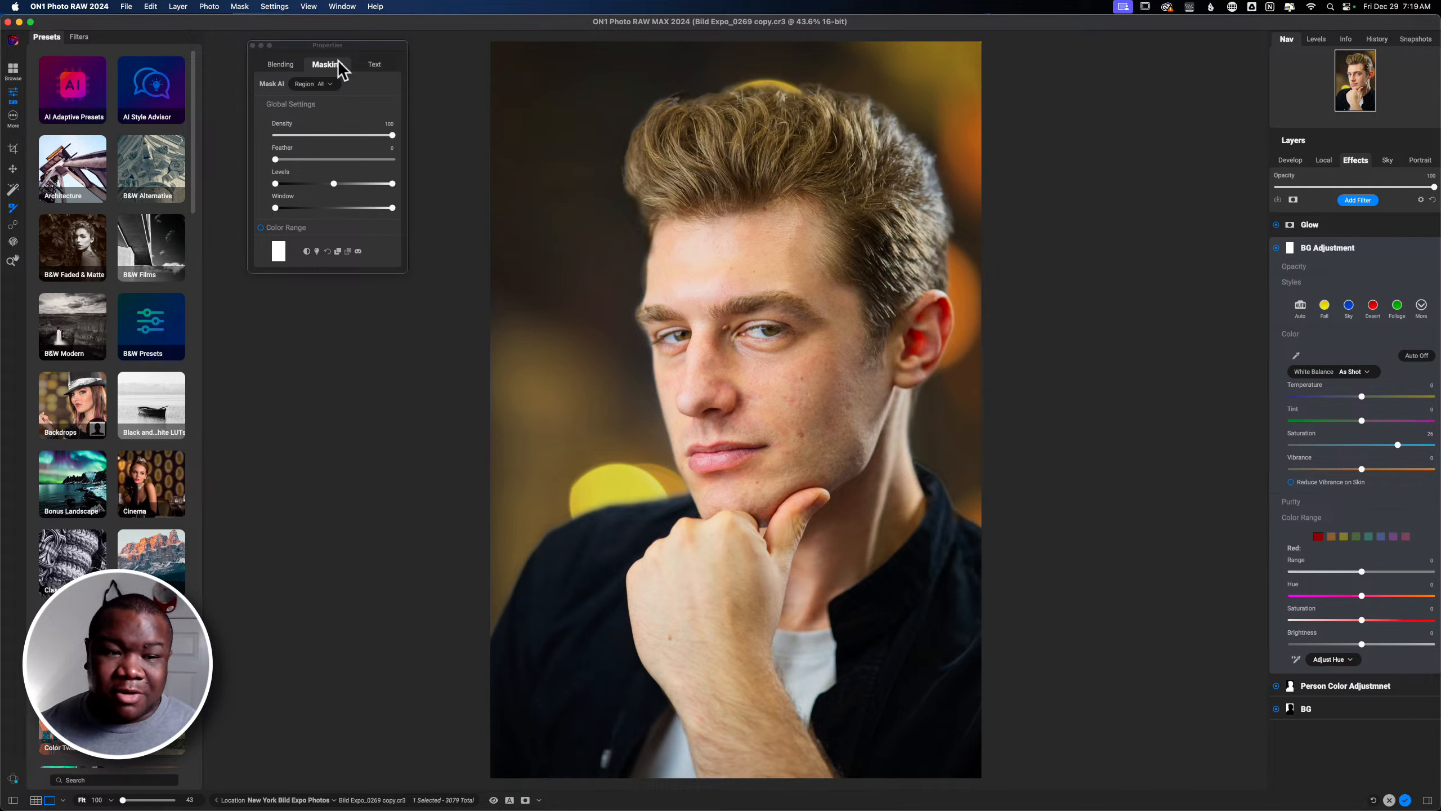
{"action": "left_click", "coordinate": [331, 85]}
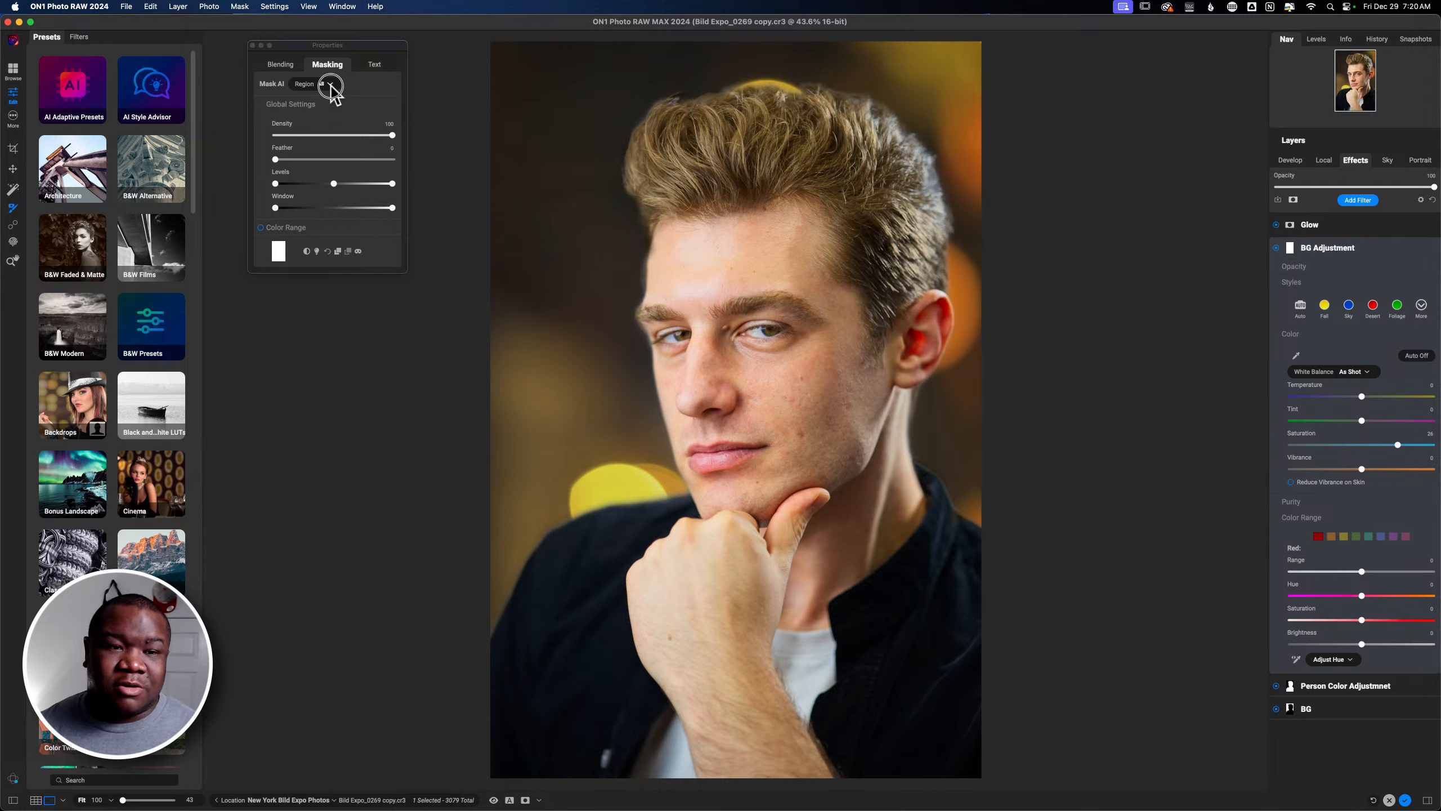
{"action": "left_click", "coordinate": [331, 86]}
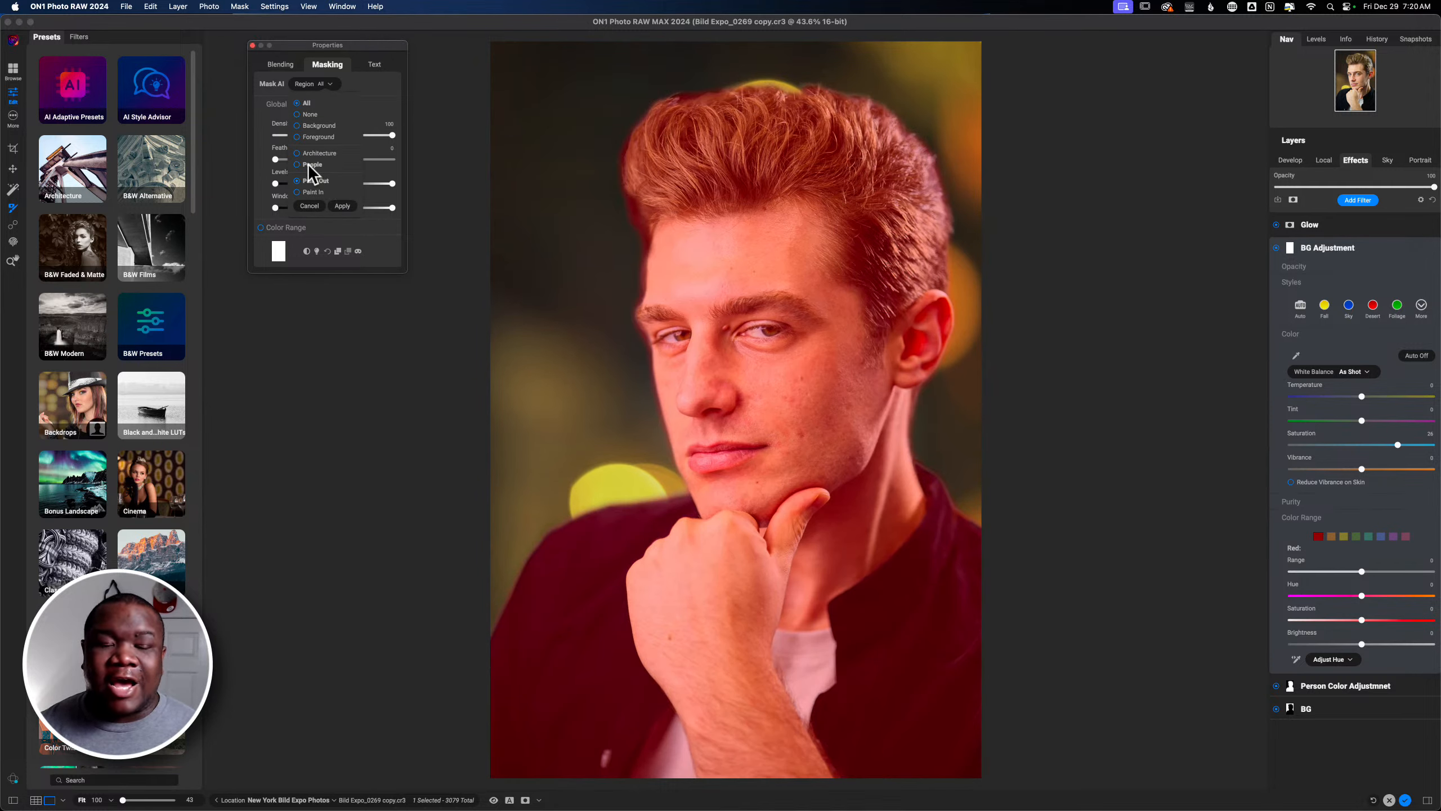
{"action": "left_click", "coordinate": [310, 165]}
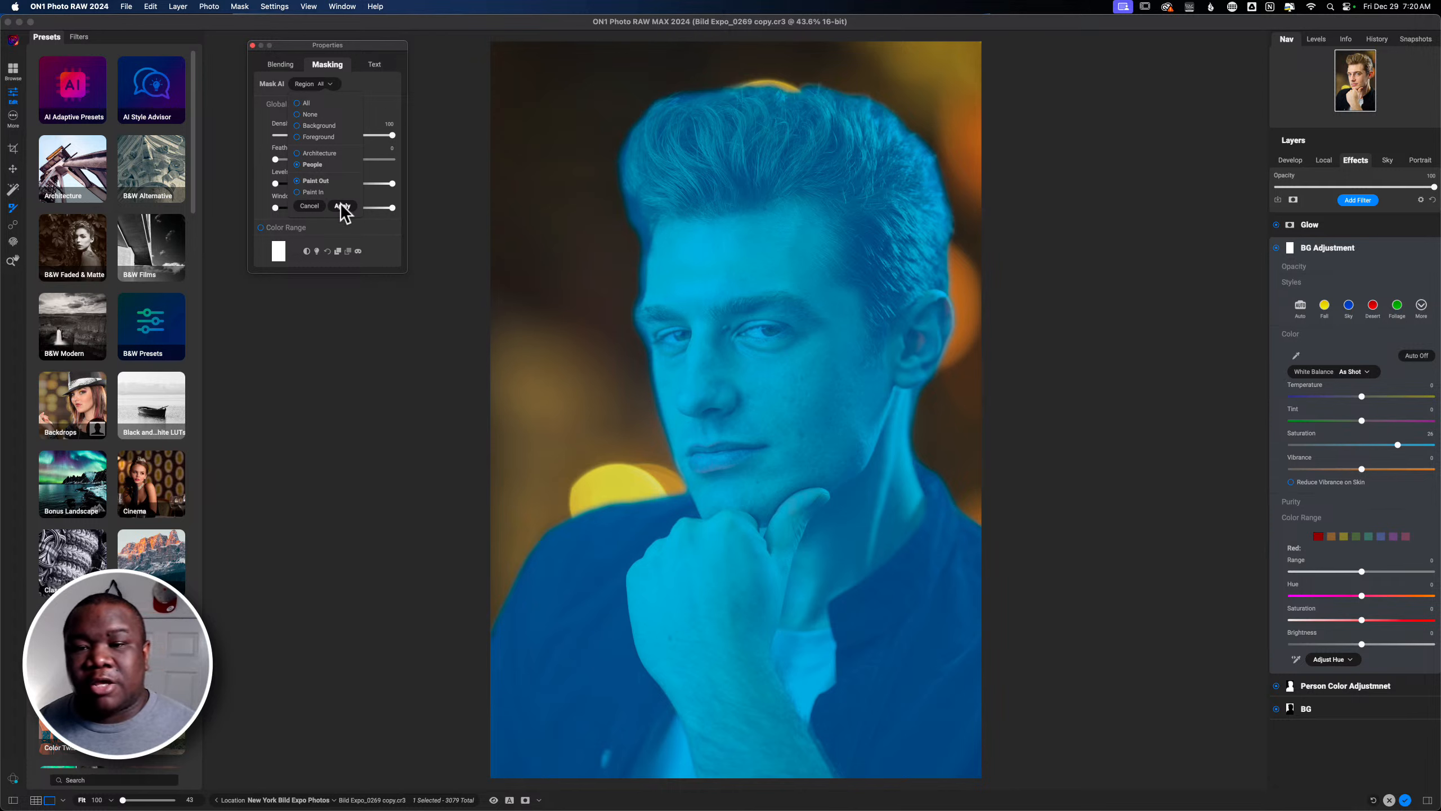
{"action": "left_click", "coordinate": [343, 206]}
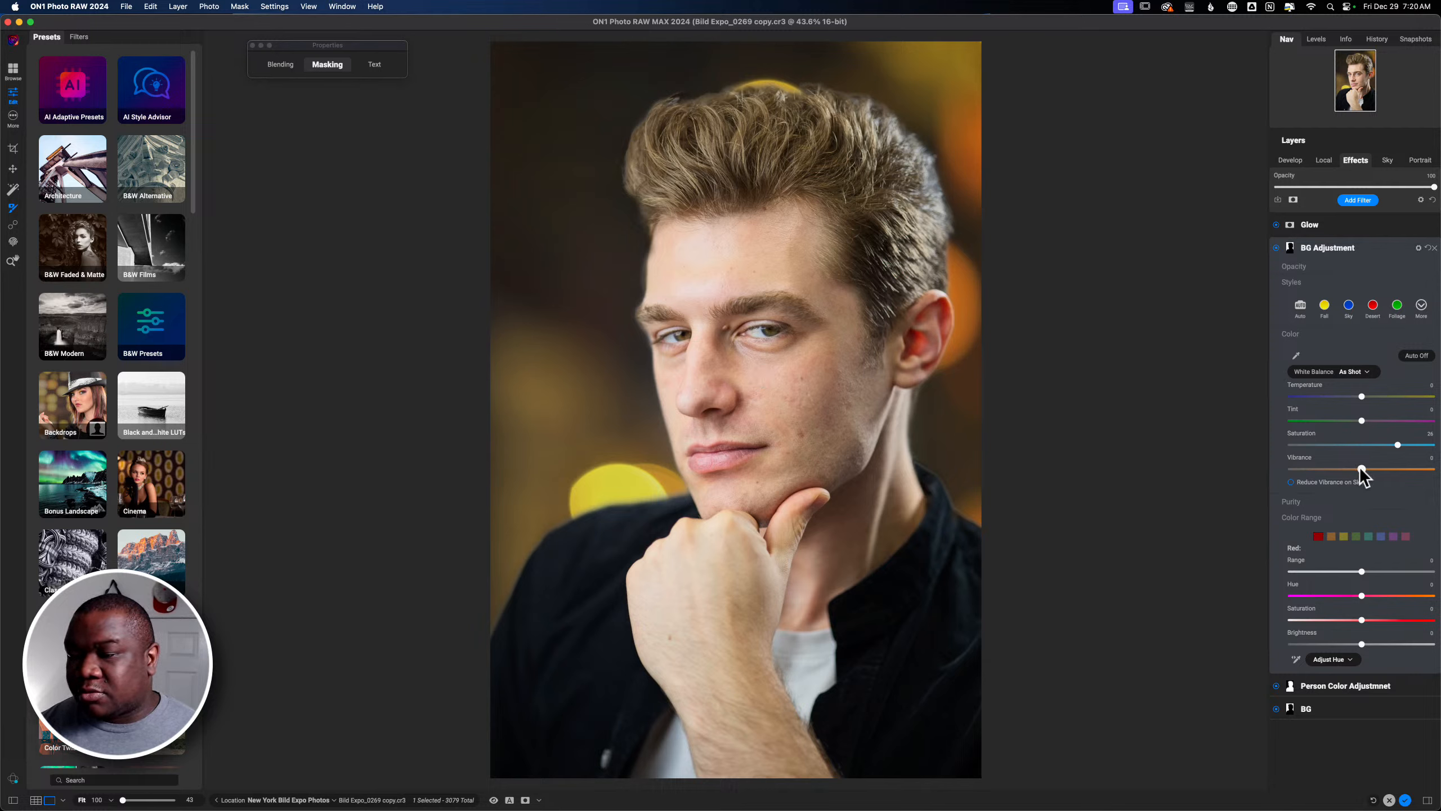
Step: Set the BG Adjustment's Vibrance to about 3, orange Saturation to about 13 and orange Hue to about -2, and collapse the filter
{"action": "mouse_move", "coordinate": [1362, 469]}
{"action": "left_mouse_down"}
{"action": "mouse_move", "coordinate": [1393, 469]}
{"action": "mouse_move", "coordinate": [1334, 469]}
{"action": "mouse_move", "coordinate": [1366, 469]}
{"action": "left_mouse_up"}
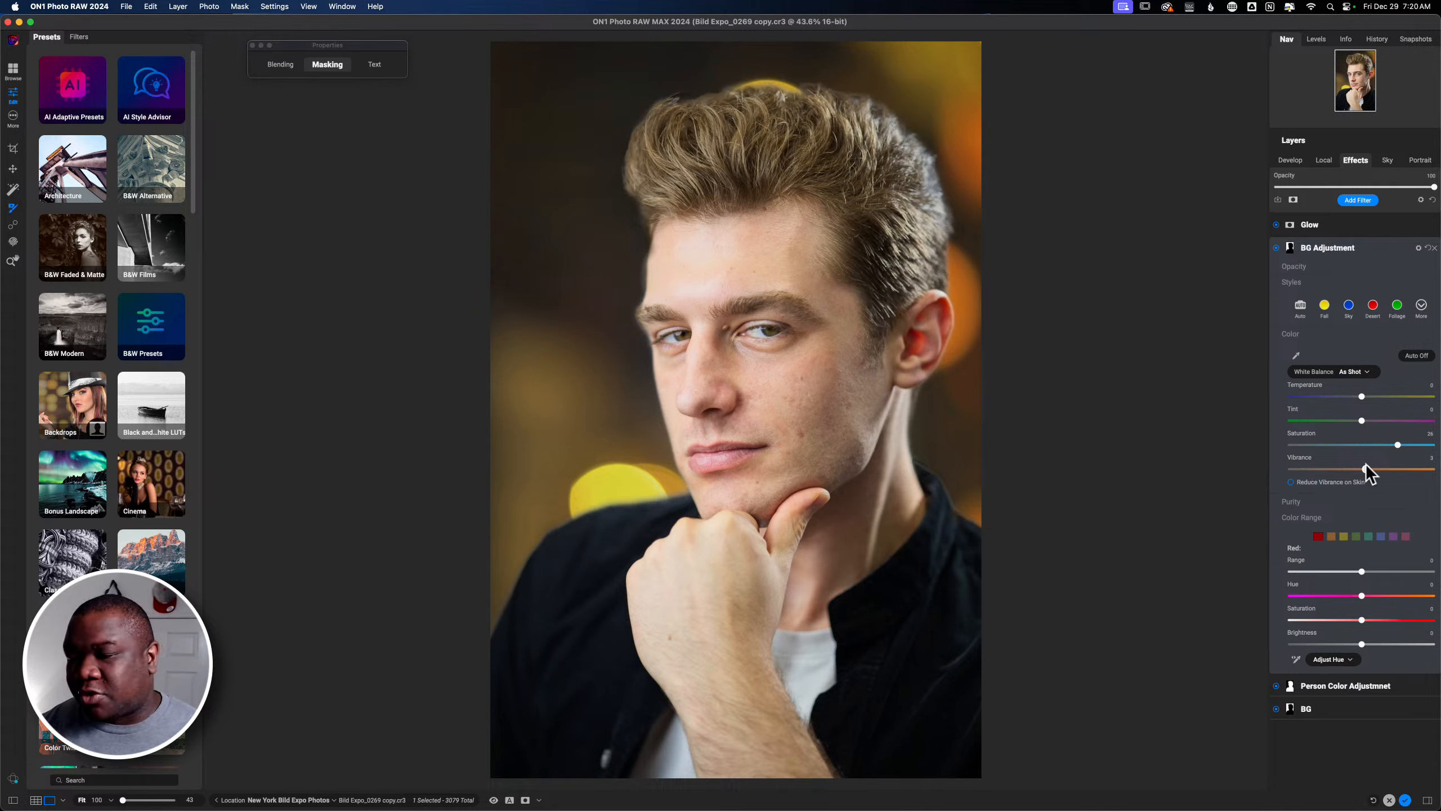
{"action": "left_click", "coordinate": [1331, 536]}
{"action": "mouse_move", "coordinate": [1362, 619]}
{"action": "left_mouse_down"}
{"action": "mouse_move", "coordinate": [1392, 618]}
{"action": "mouse_move", "coordinate": [1328, 596]}
{"action": "mouse_move", "coordinate": [1399, 595]}
{"action": "mouse_move", "coordinate": [1312, 597]}
{"action": "mouse_move", "coordinate": [1358, 597]}
{"action": "left_mouse_up"}
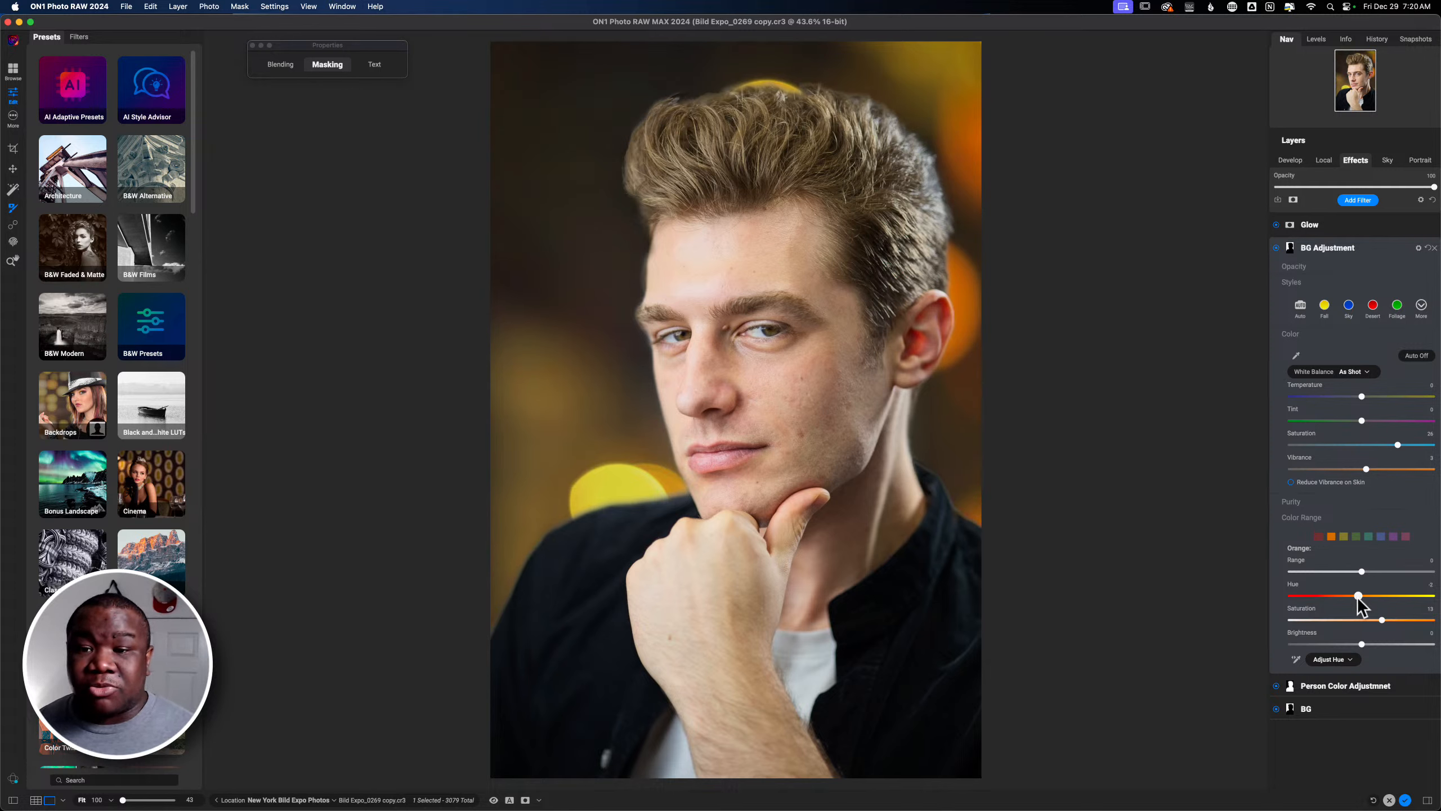
{"action": "left_click", "coordinate": [1350, 256]}
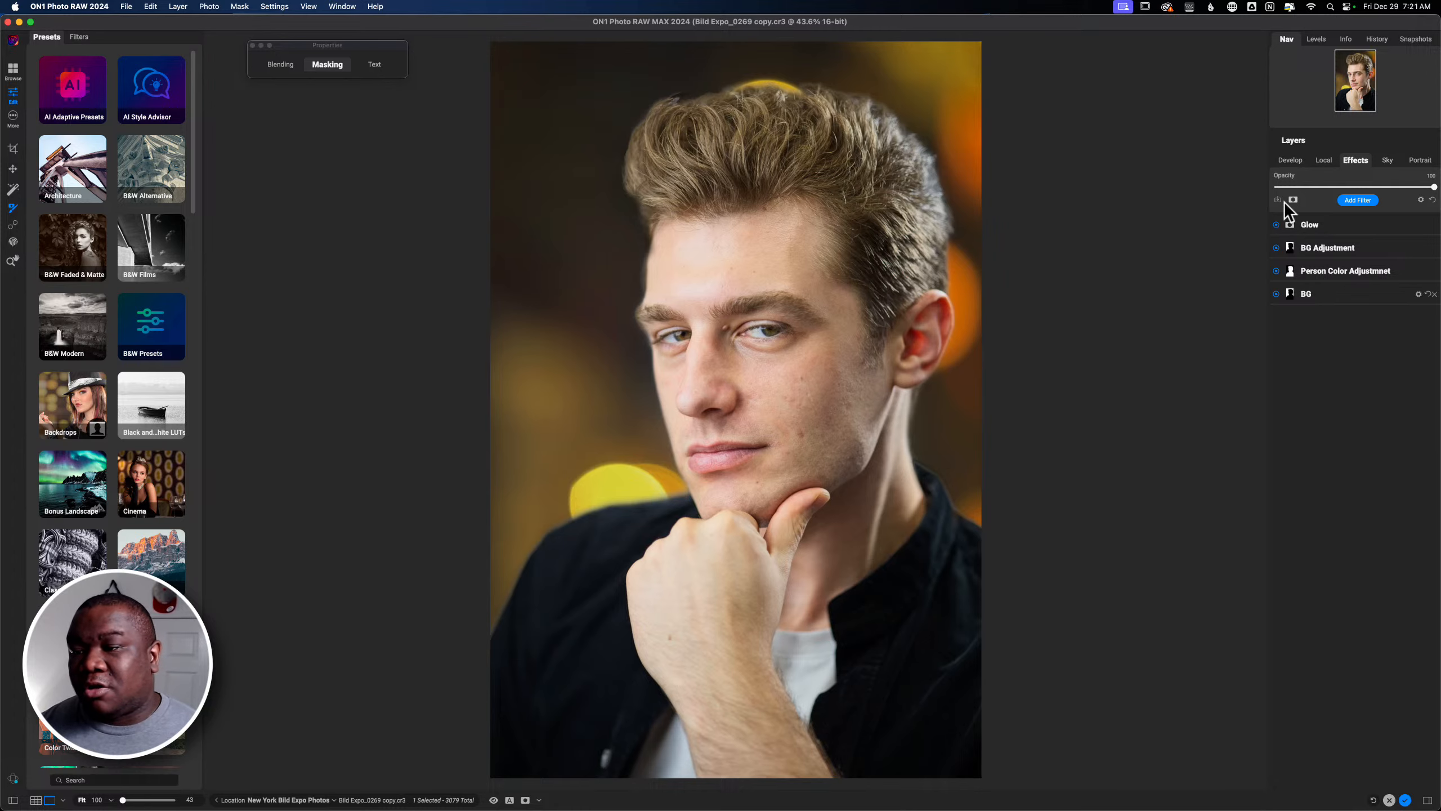
Step: Add a Dynamic Contrast filter and lower its Opacity to about 53
{"action": "left_click", "coordinate": [1358, 200]}
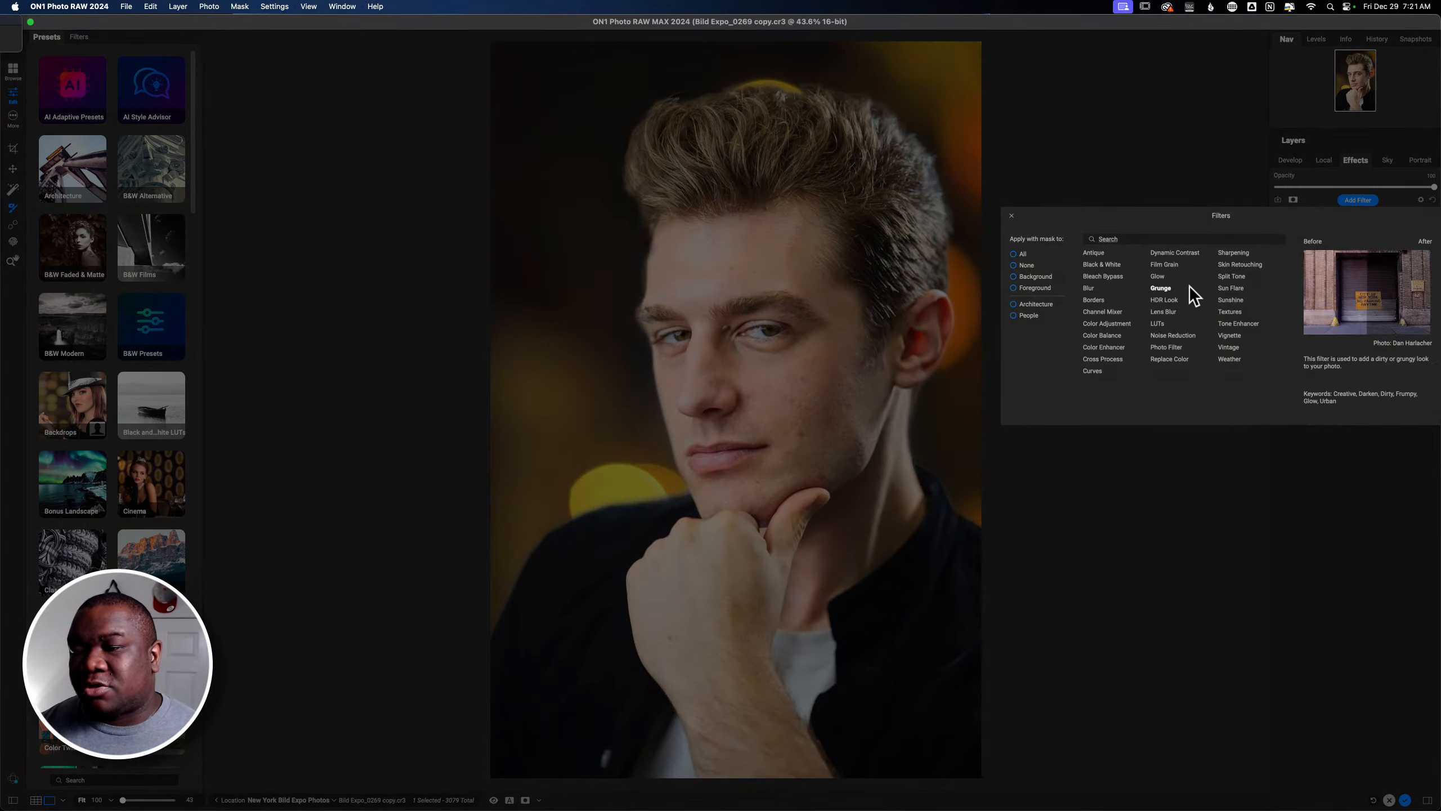
{"action": "key", "text": "Escape"}
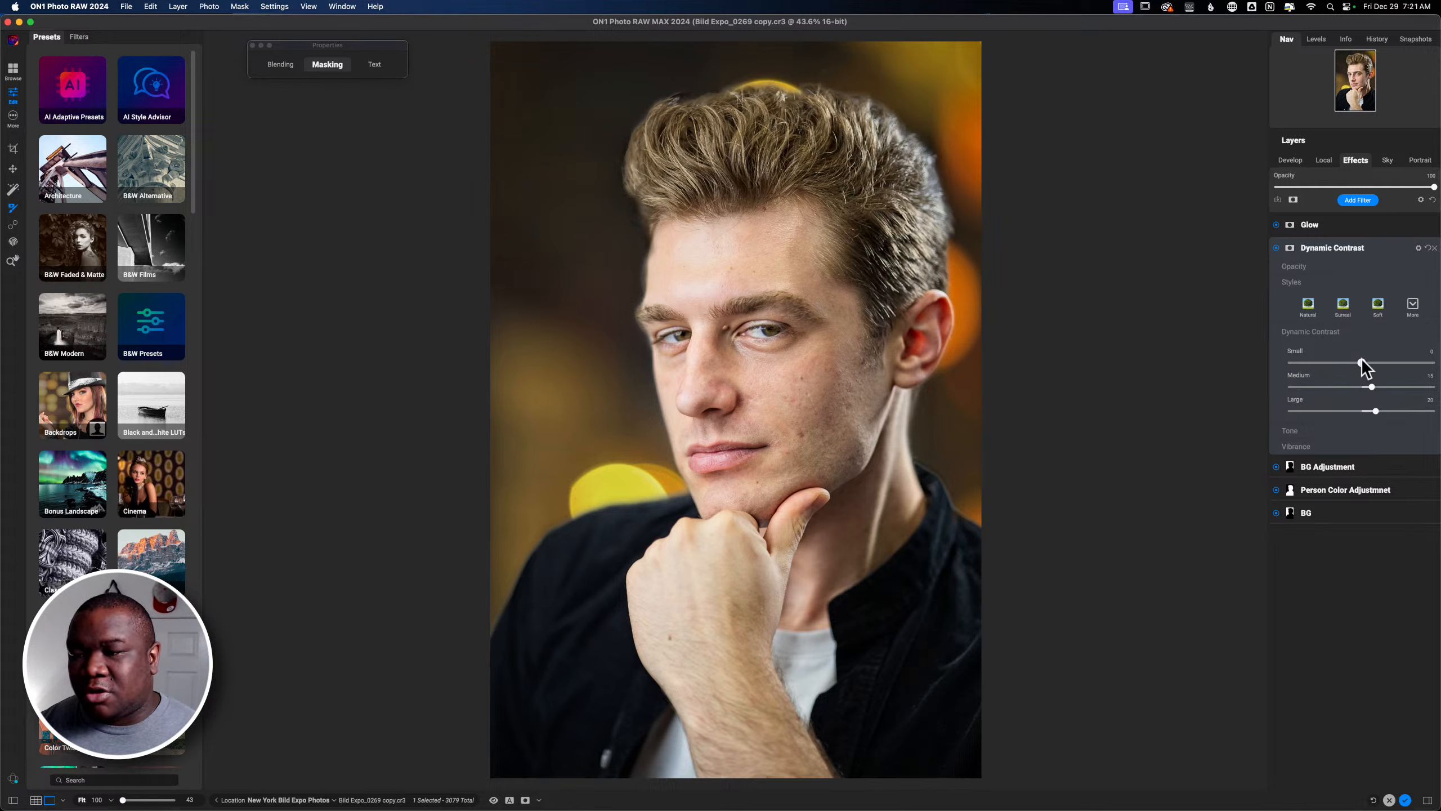
{"action": "left_click", "coordinate": [1330, 267]}
{"action": "left_click_drag", "start_coordinate": [1431, 297], "coordinate": [1373, 307]}
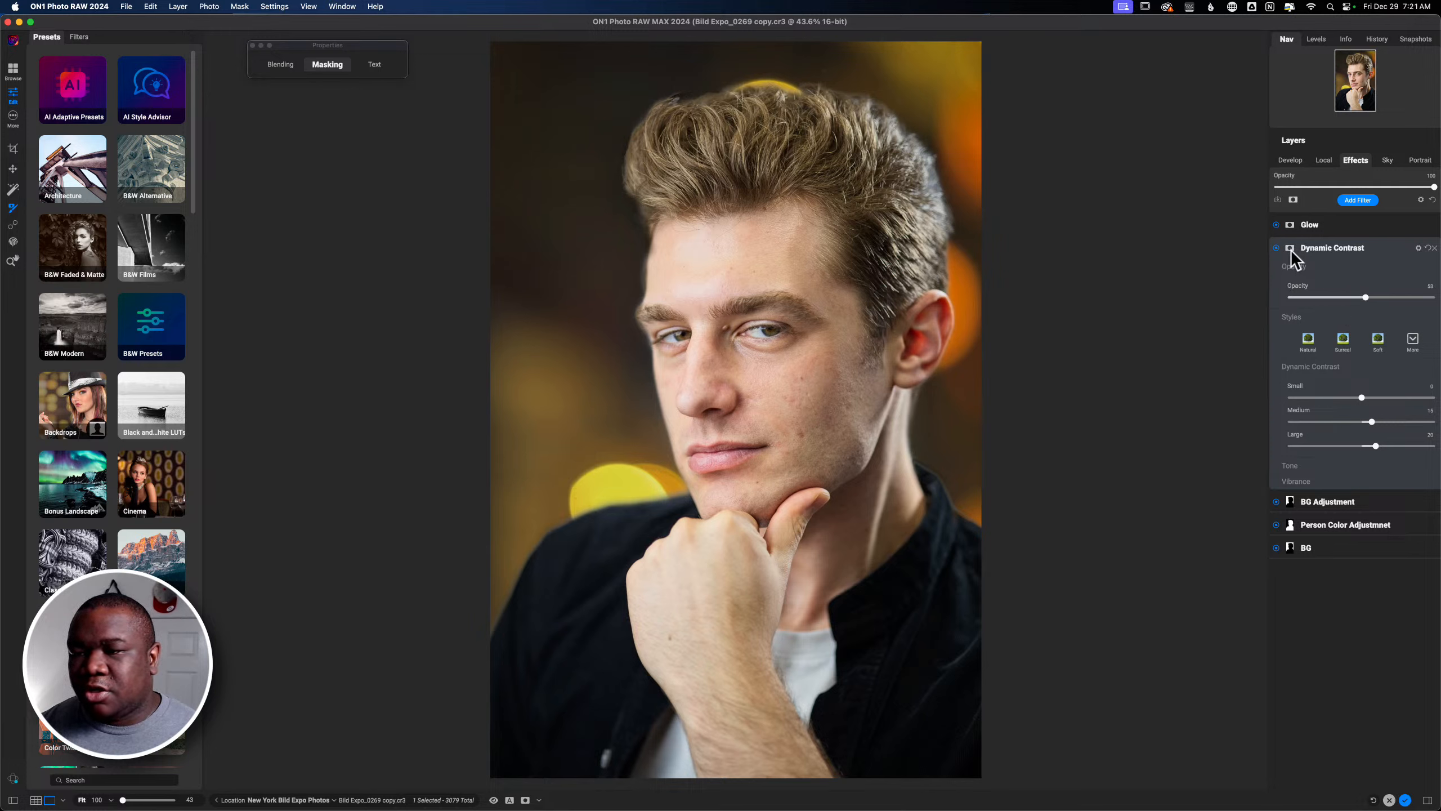
Step: Add a mask to the Dynamic Contrast filter and restrict it to the People region using Mask AI's Paint In
{"action": "left_click", "coordinate": [1290, 251]}
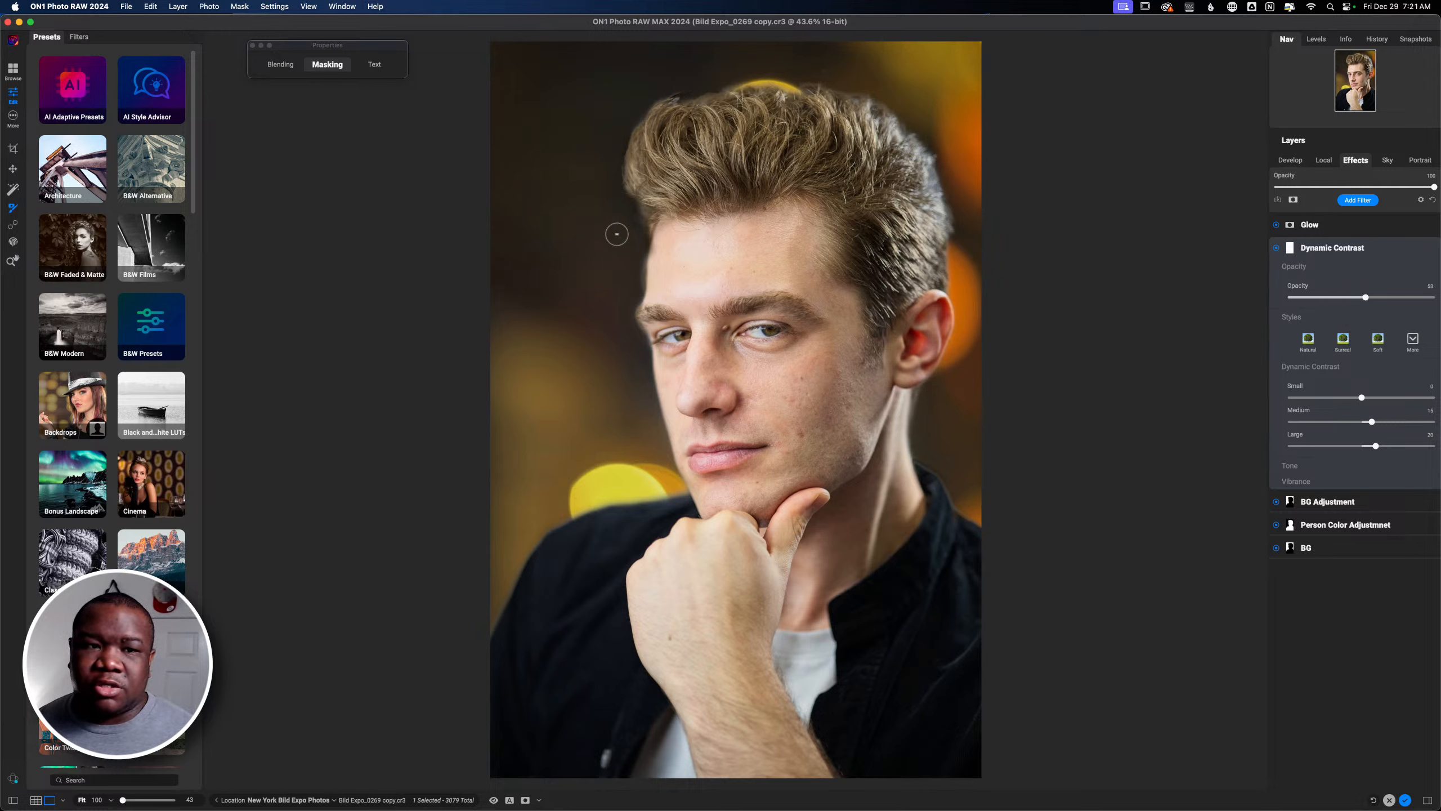
{"action": "left_click", "coordinate": [335, 68]}
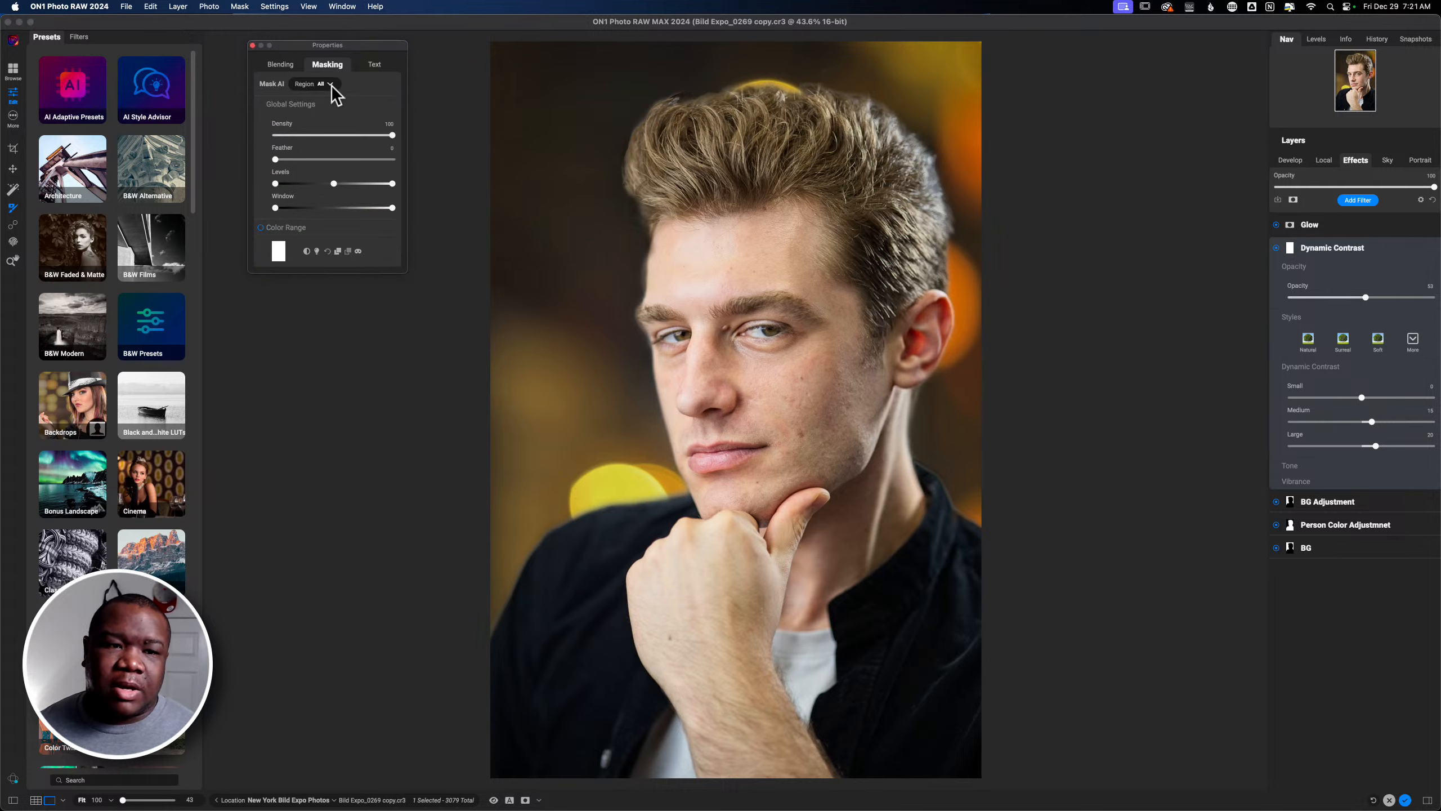
{"action": "left_click", "coordinate": [331, 84]}
{"action": "left_click", "coordinate": [313, 164]}
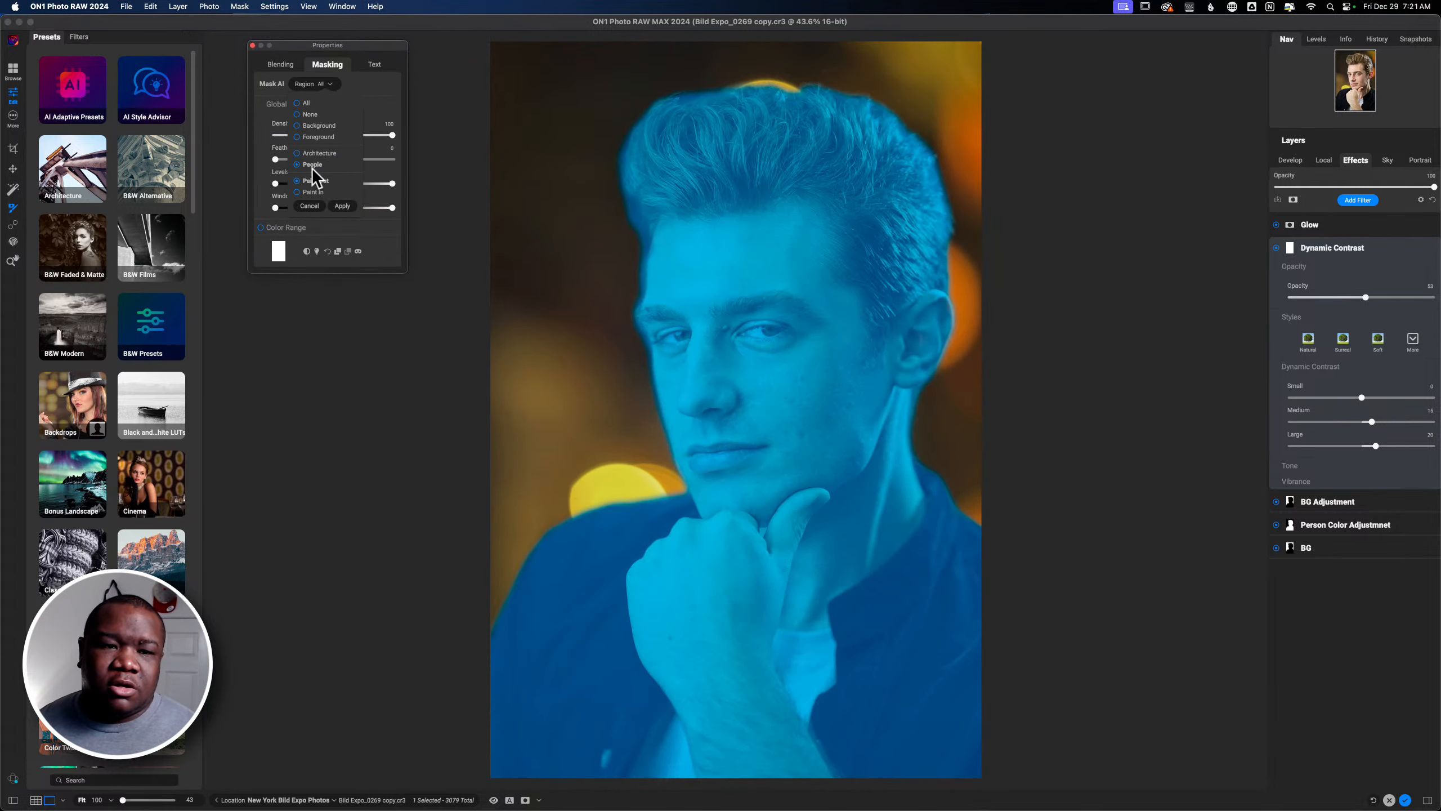
{"action": "left_click", "coordinate": [312, 192]}
{"action": "left_click", "coordinate": [342, 206]}
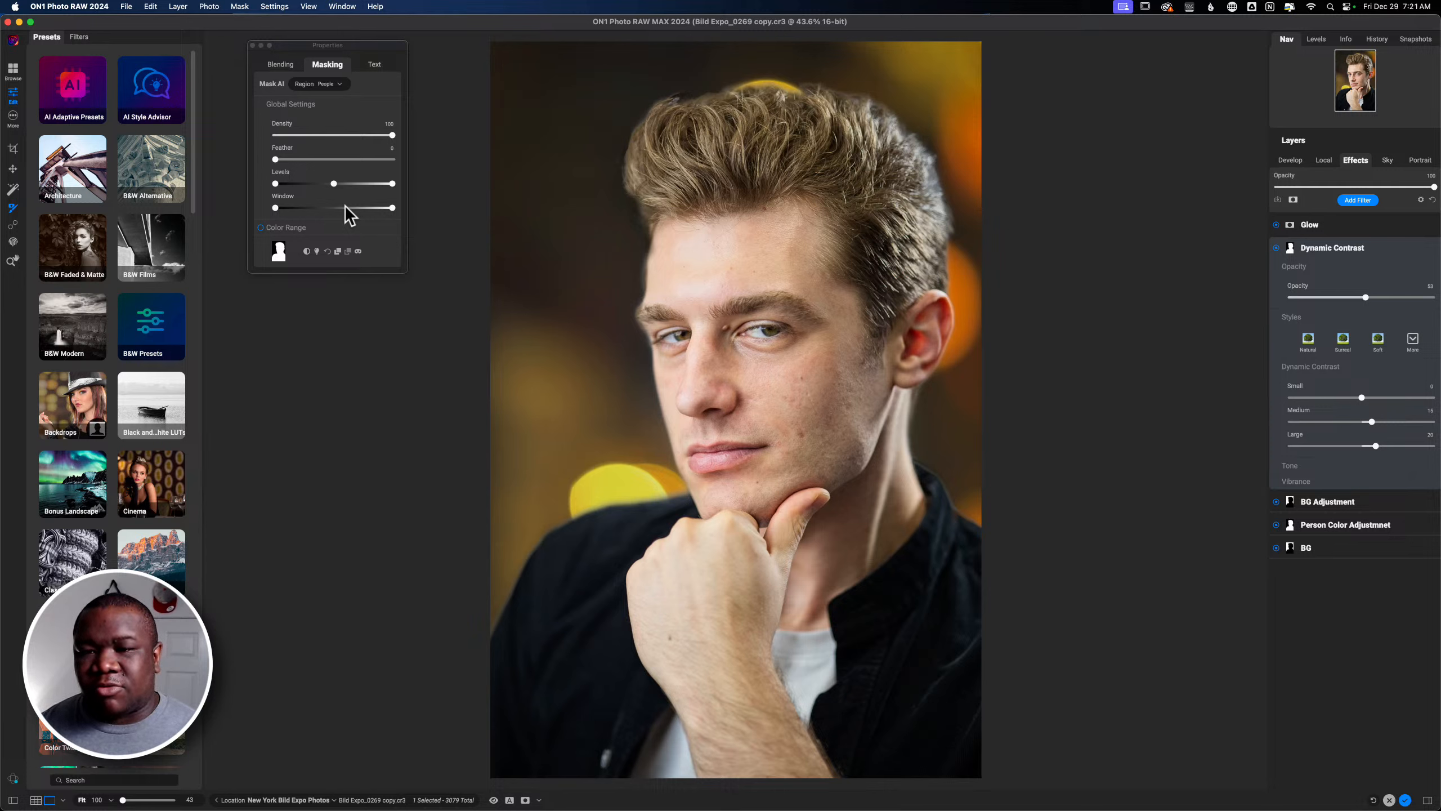
{"action": "left_click", "coordinate": [335, 65]}
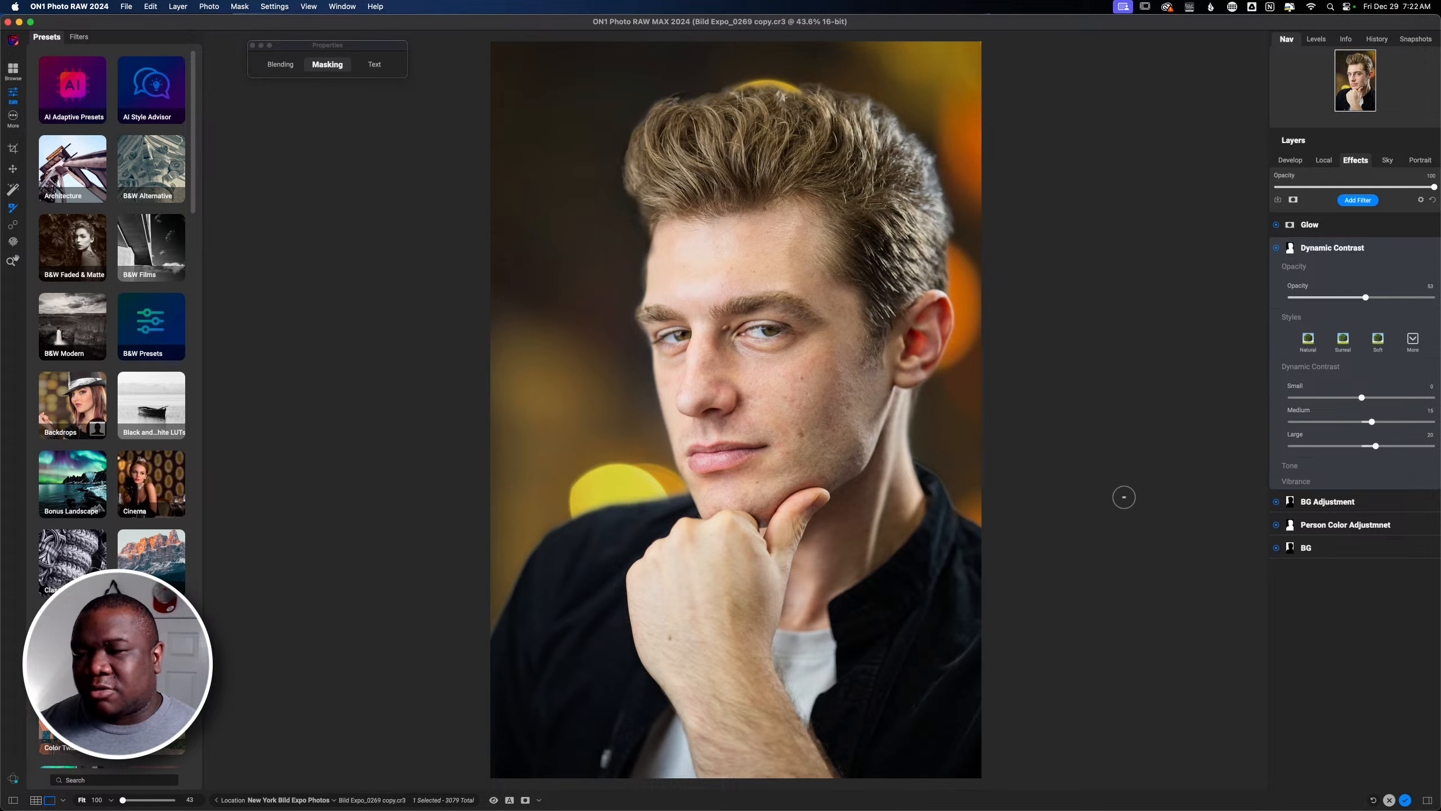
Step: Compare the portrait with the Dynamic Contrast filter off and on, and collapse the filter
{"action": "left_click", "coordinate": [1277, 249]}
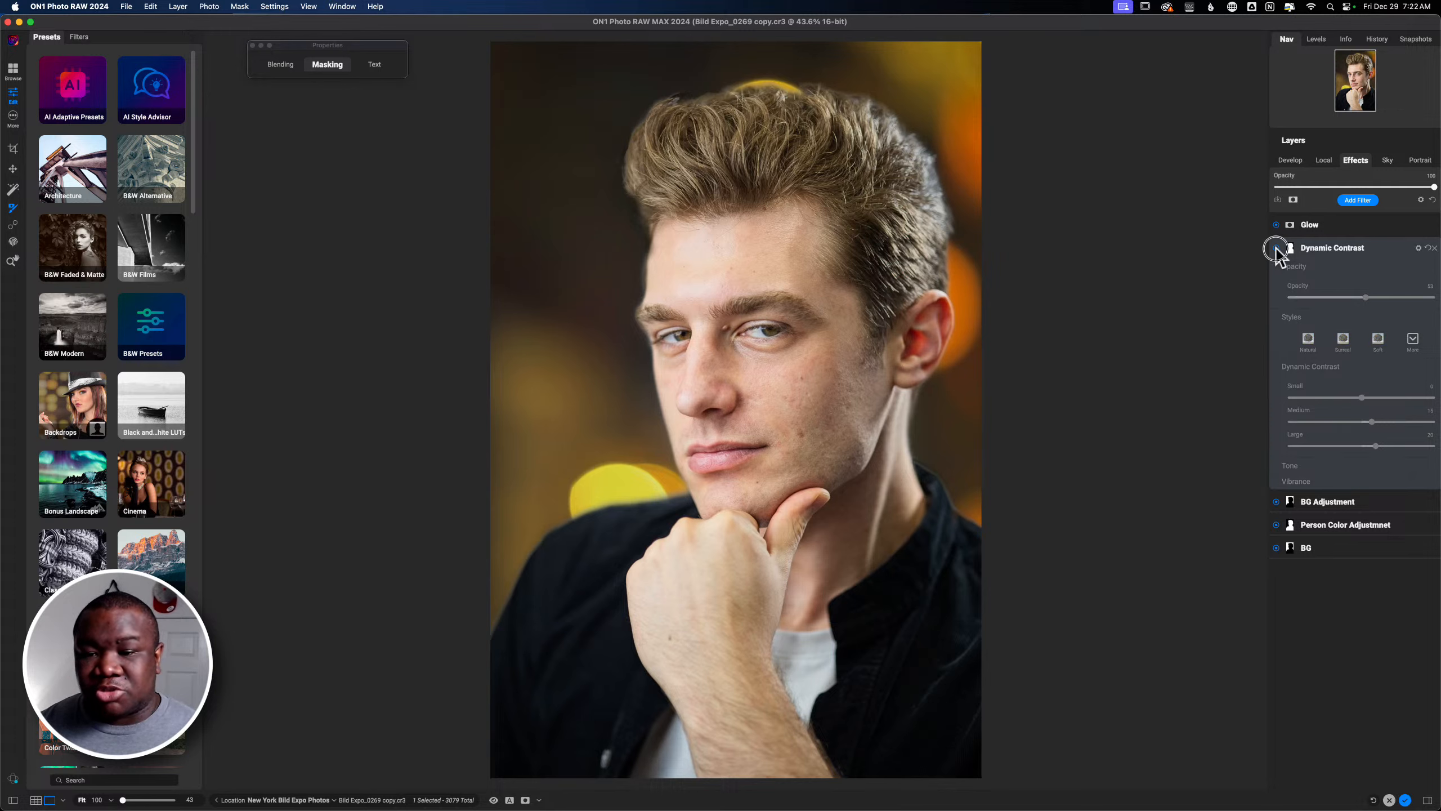
{"action": "left_click", "coordinate": [1276, 248]}
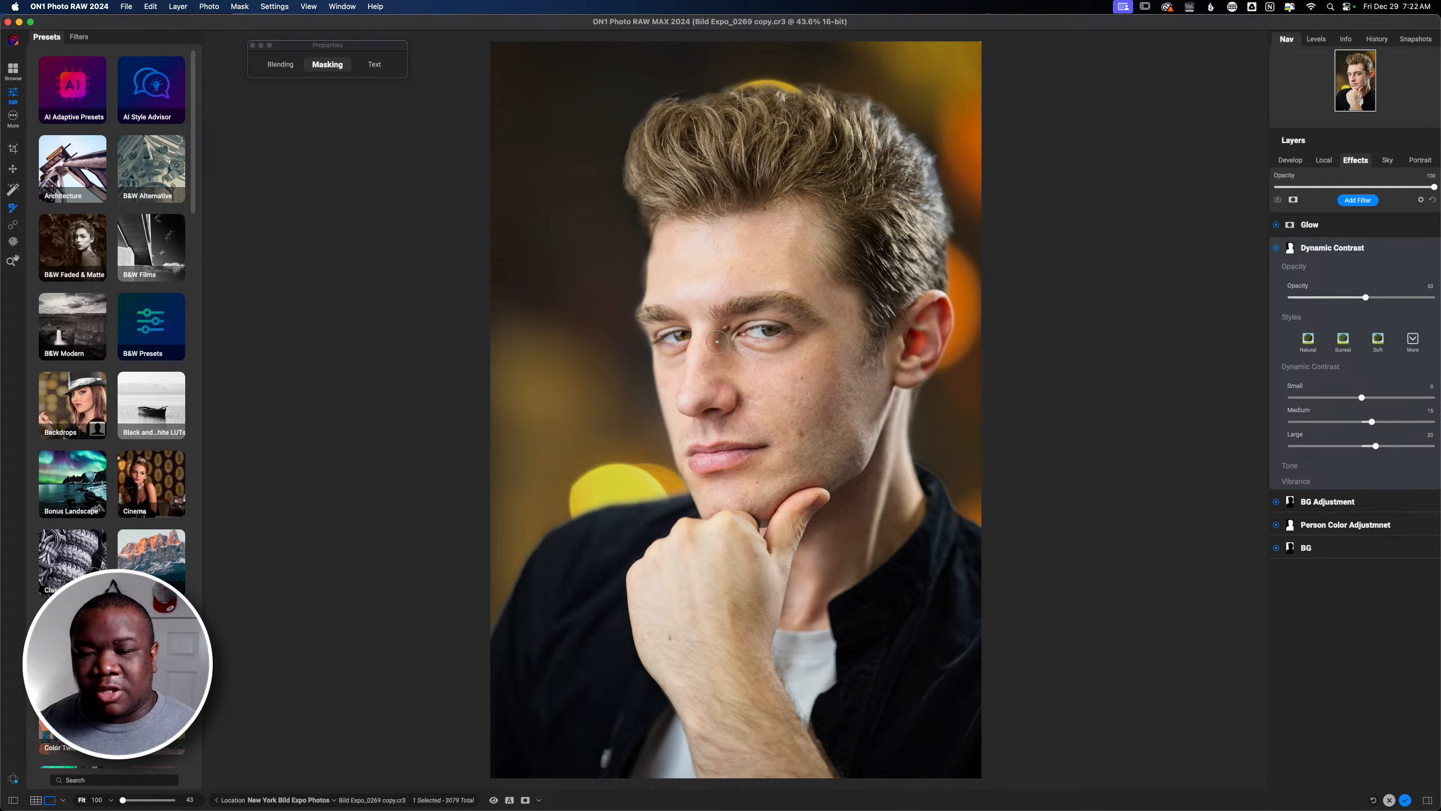
{"action": "left_click", "coordinate": [1324, 249]}
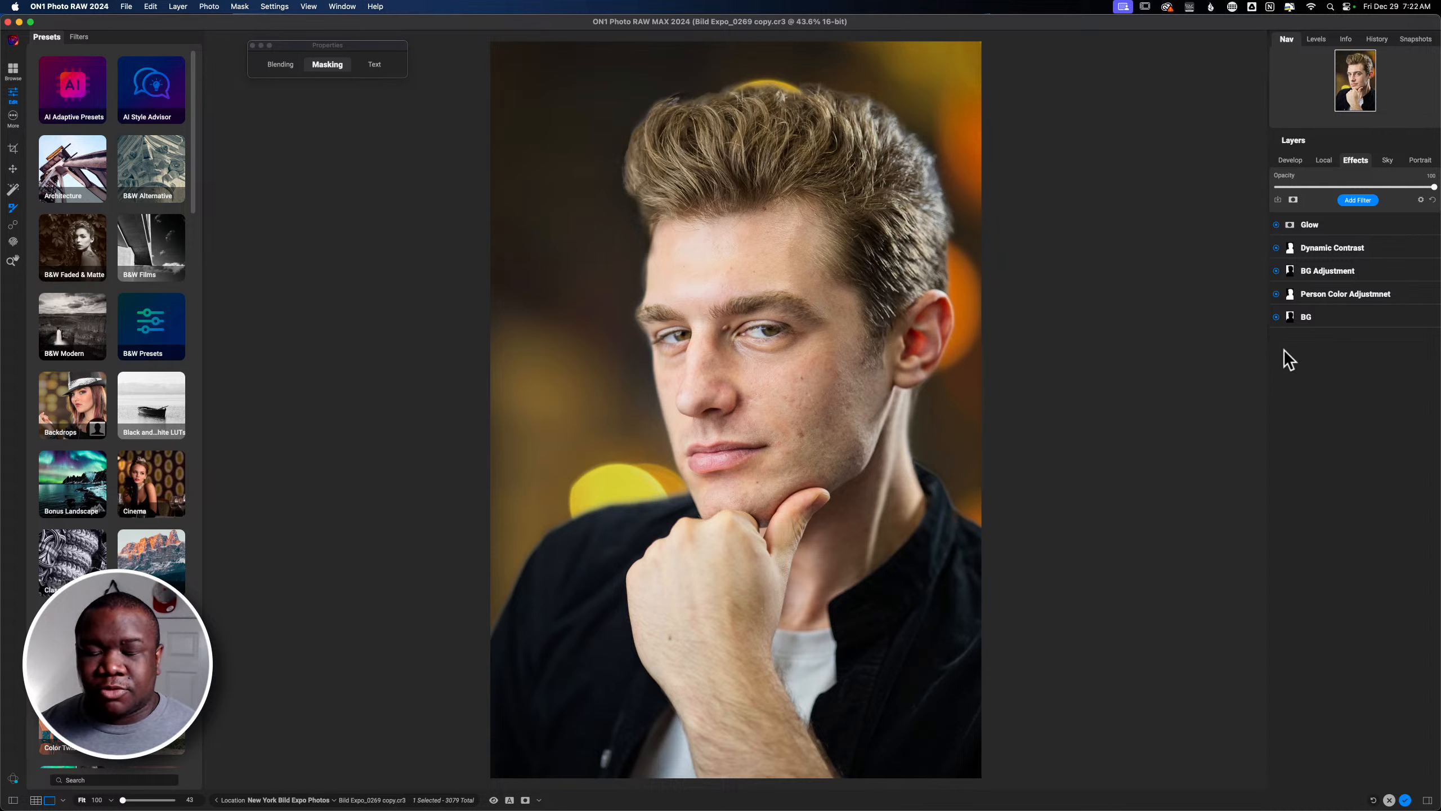
Step: Lower the BG texture filter's Brightness to about -13 in Tone & Color, and collapse the filter
{"action": "left_click", "coordinate": [1318, 339]}
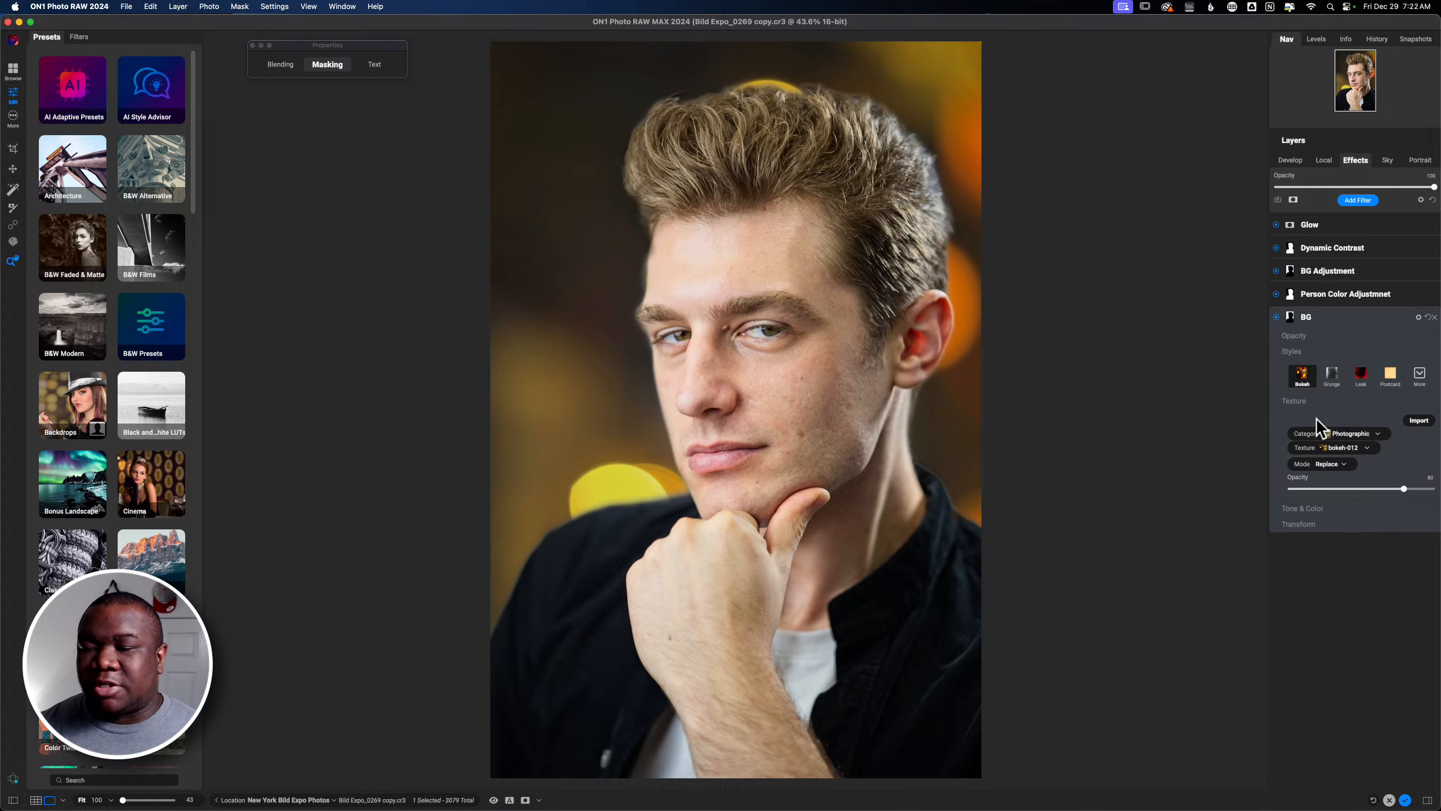
{"action": "left_click", "coordinate": [1303, 505]}
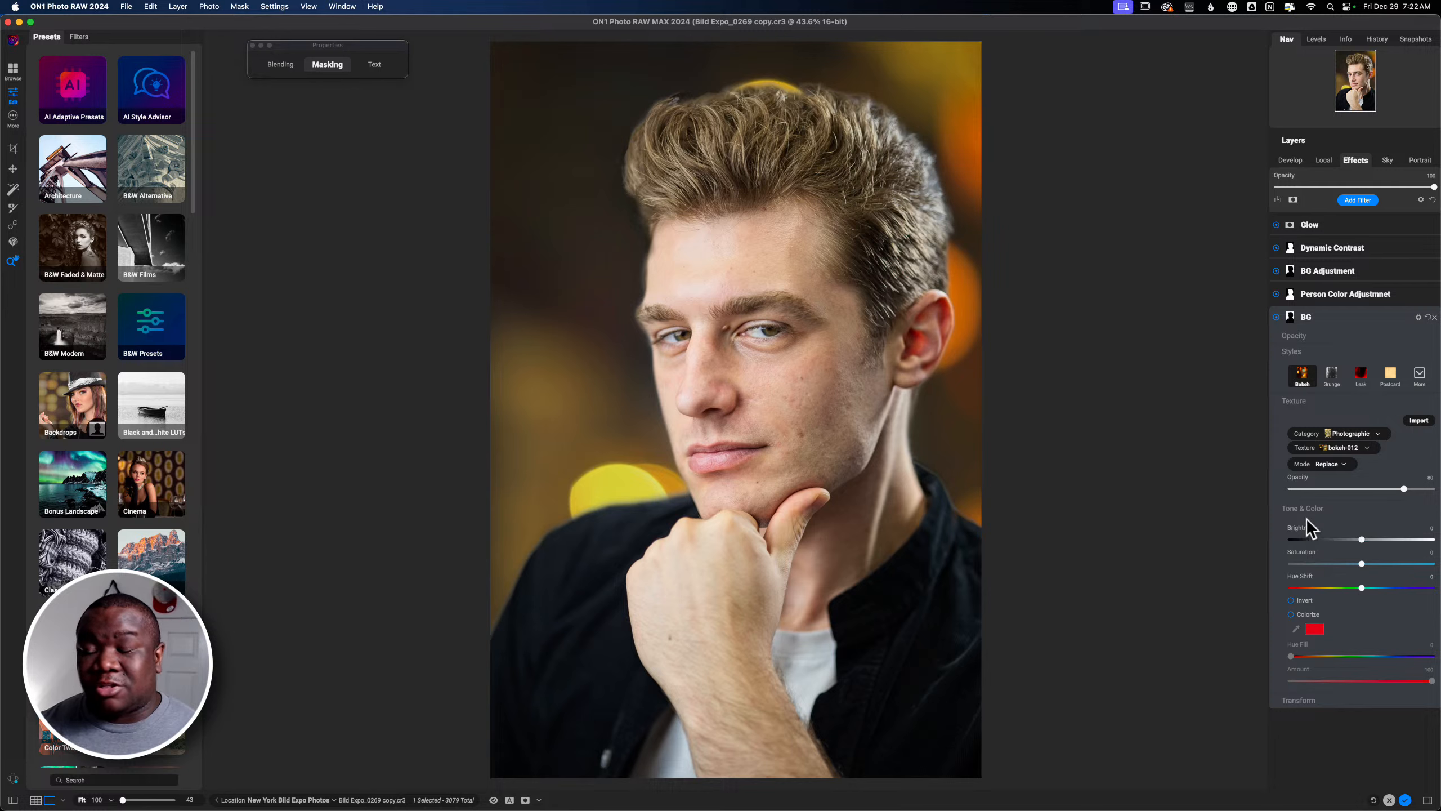
{"action": "left_click_drag", "start_coordinate": [1363, 540], "coordinate": [1341, 541]}
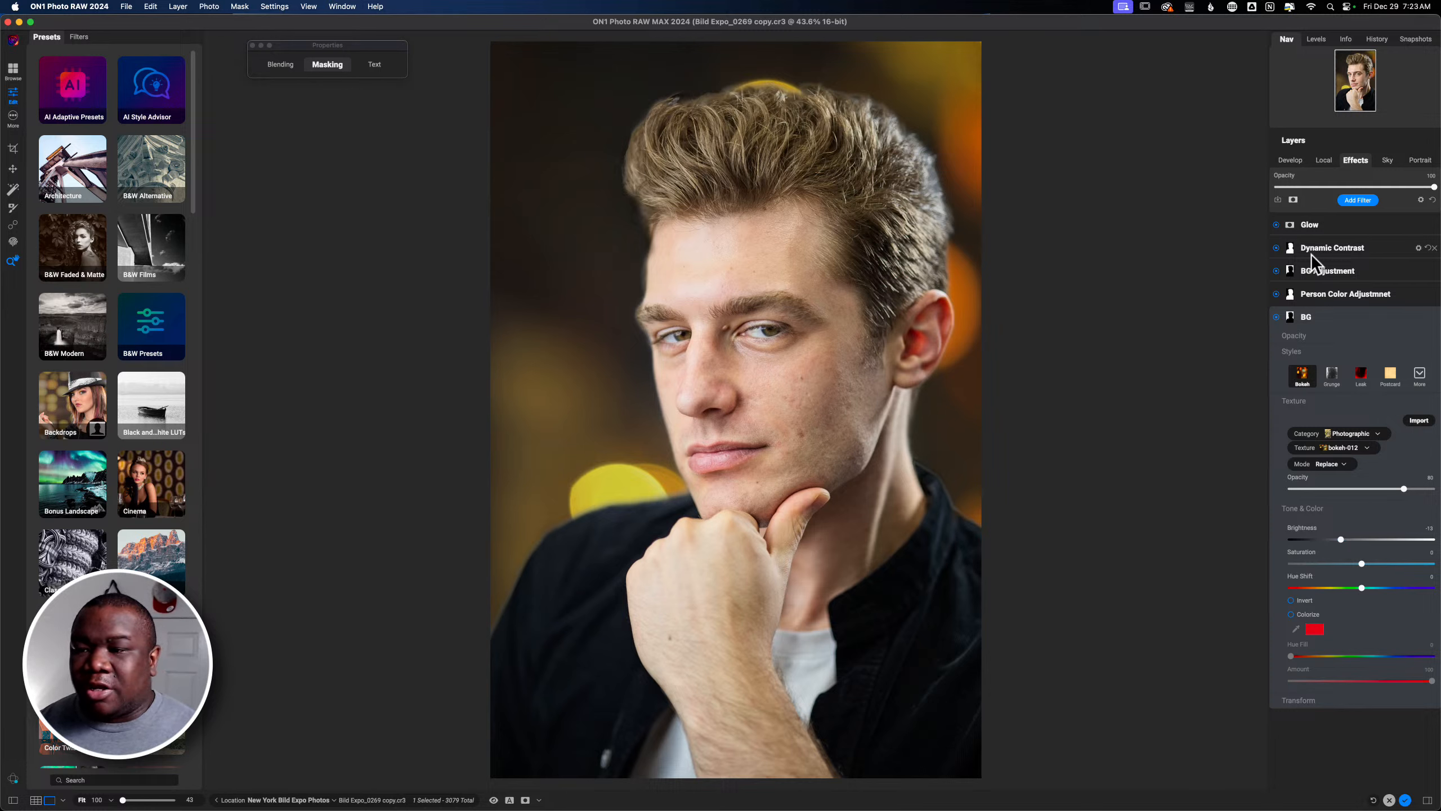
{"action": "left_click", "coordinate": [1311, 317]}
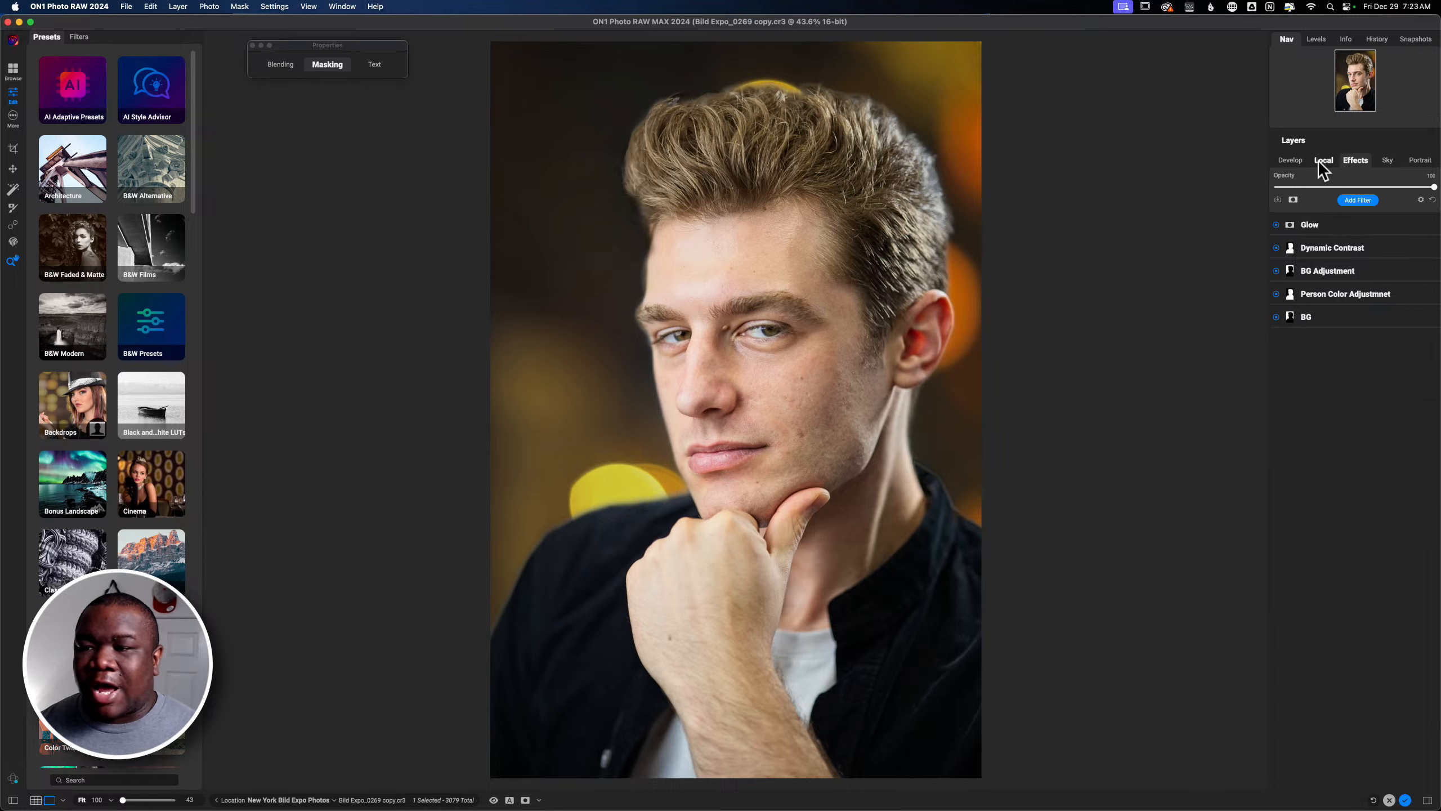
Step: Add a new local adjustment, reset its Exposure to 0 and lower its Highlights to about -24
{"action": "left_click", "coordinate": [1318, 160]}
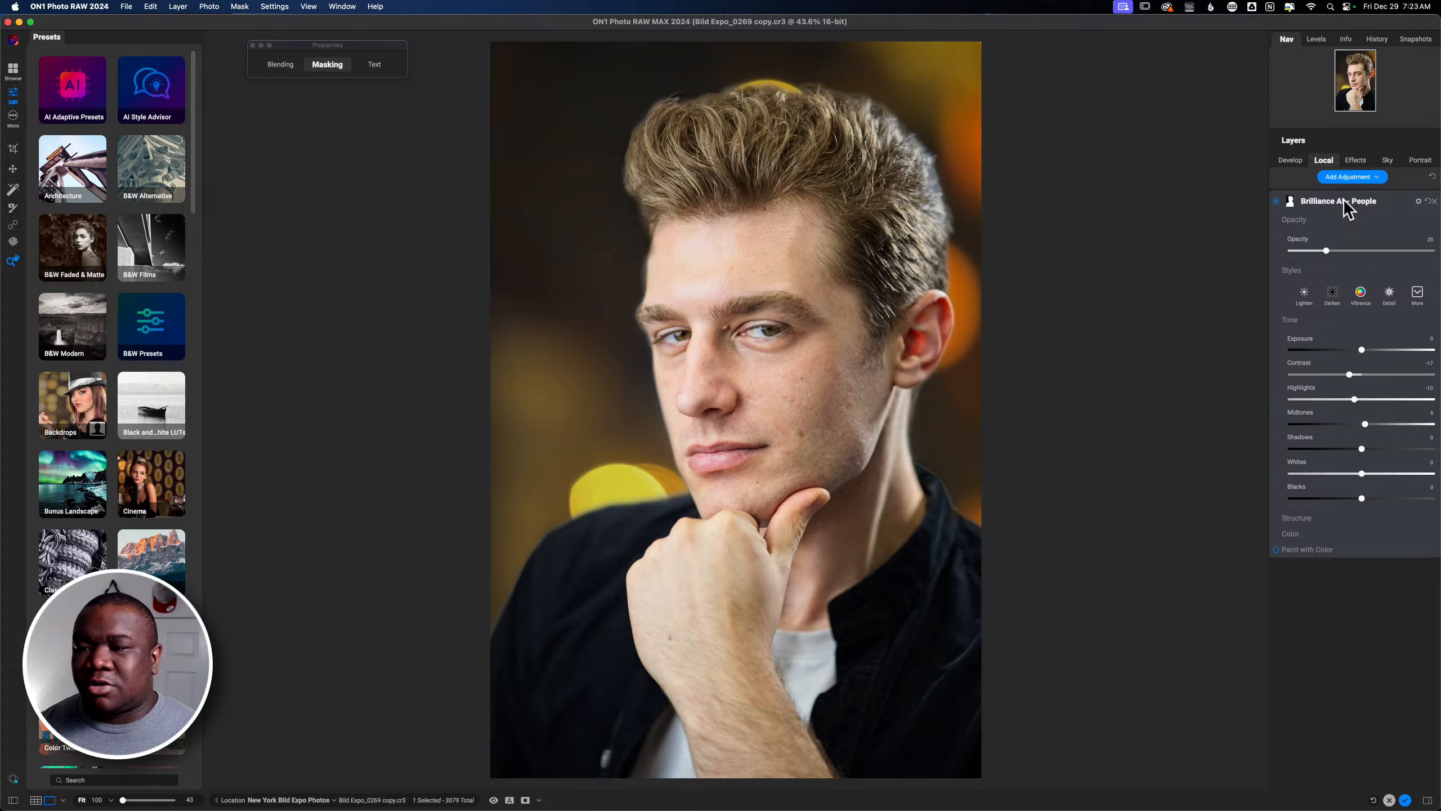
{"action": "left_click", "coordinate": [1344, 200]}
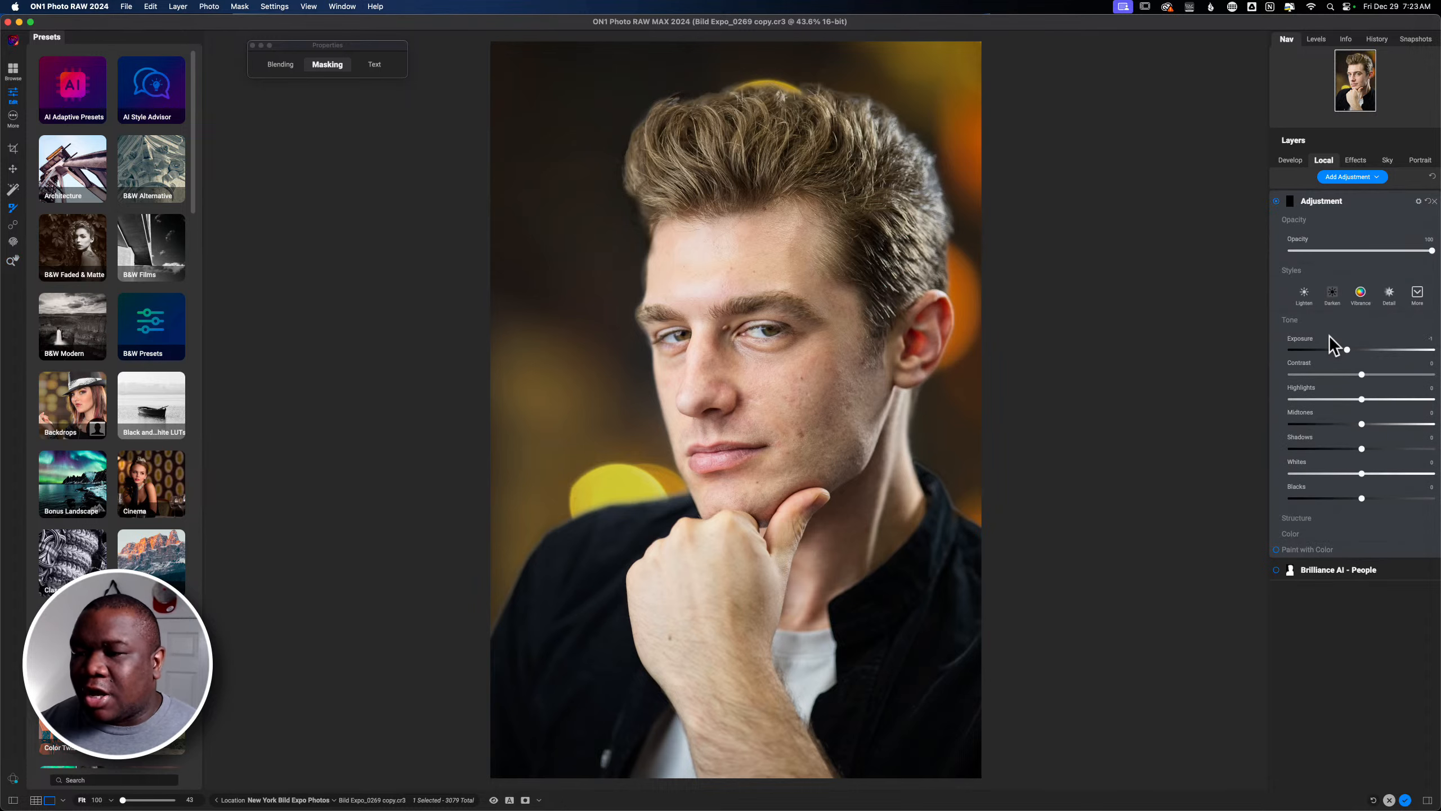
{"action": "double_click", "coordinate": [1310, 343]}
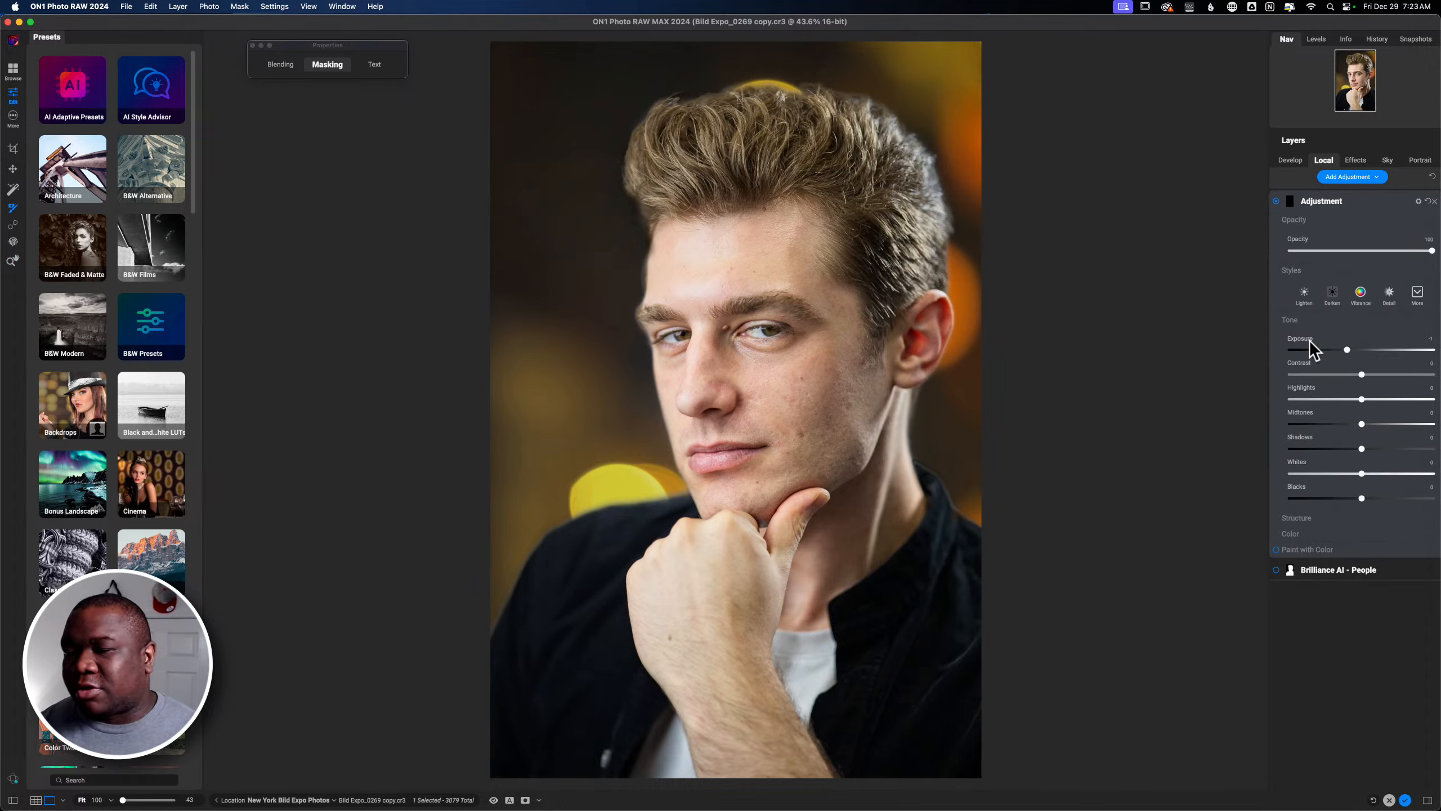
{"action": "left_click_drag", "start_coordinate": [1353, 399], "coordinate": [1344, 399]}
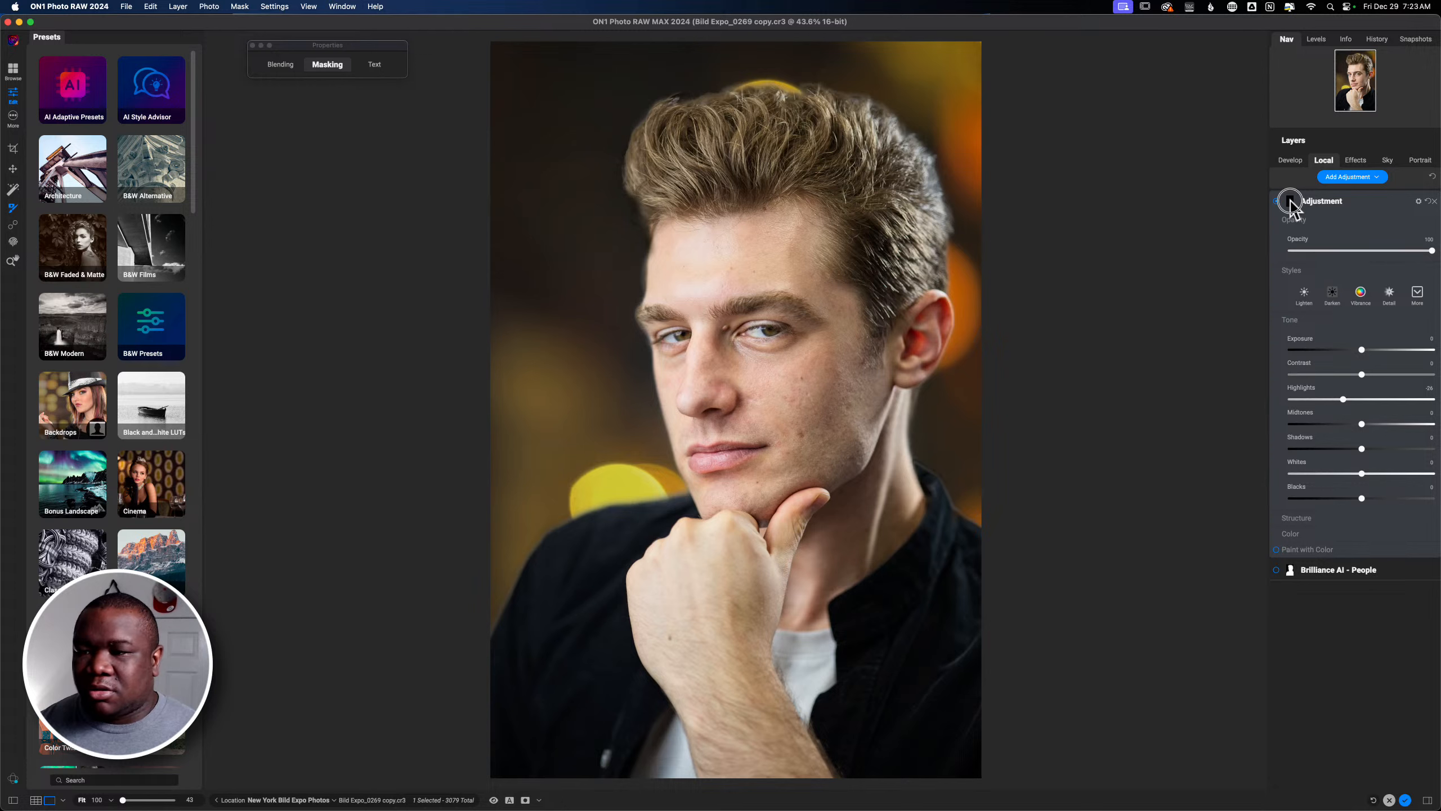
Step: Paint the People region into the adjustment's mask with Mask AI, ease Highlights to about -14, and collapse the adjustment
{"action": "left_click", "coordinate": [313, 65]}
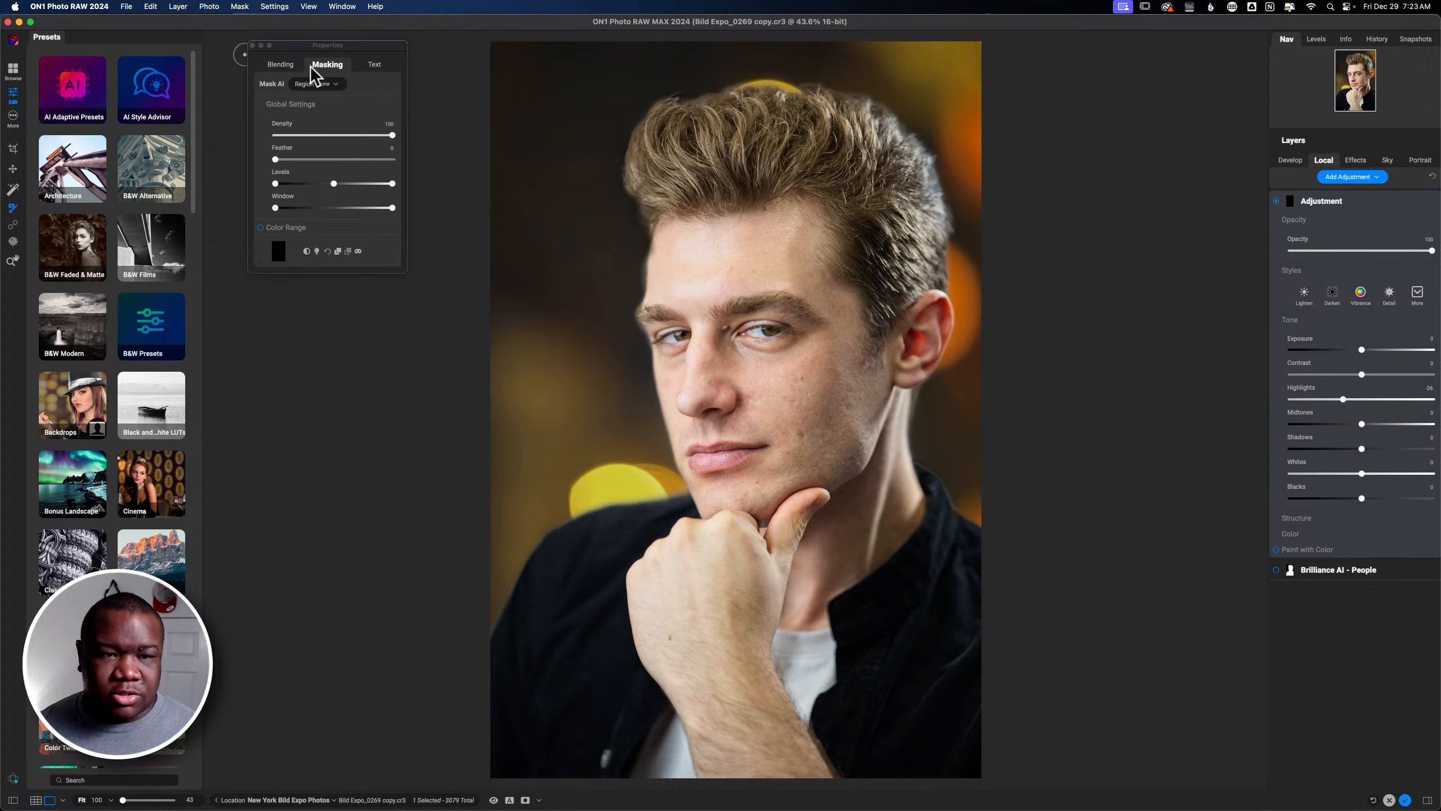
{"action": "left_click", "coordinate": [321, 85]}
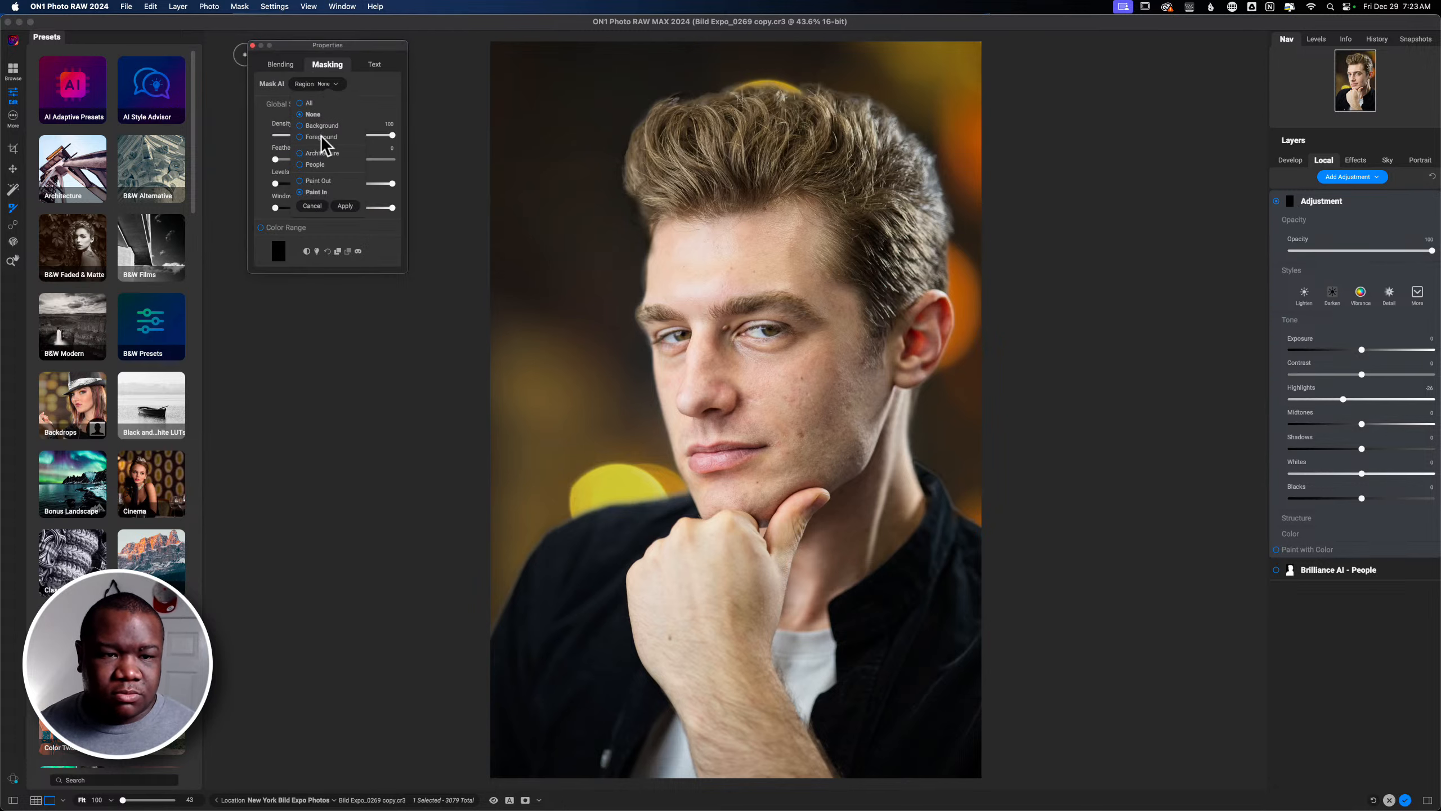
{"action": "left_click", "coordinate": [315, 166]}
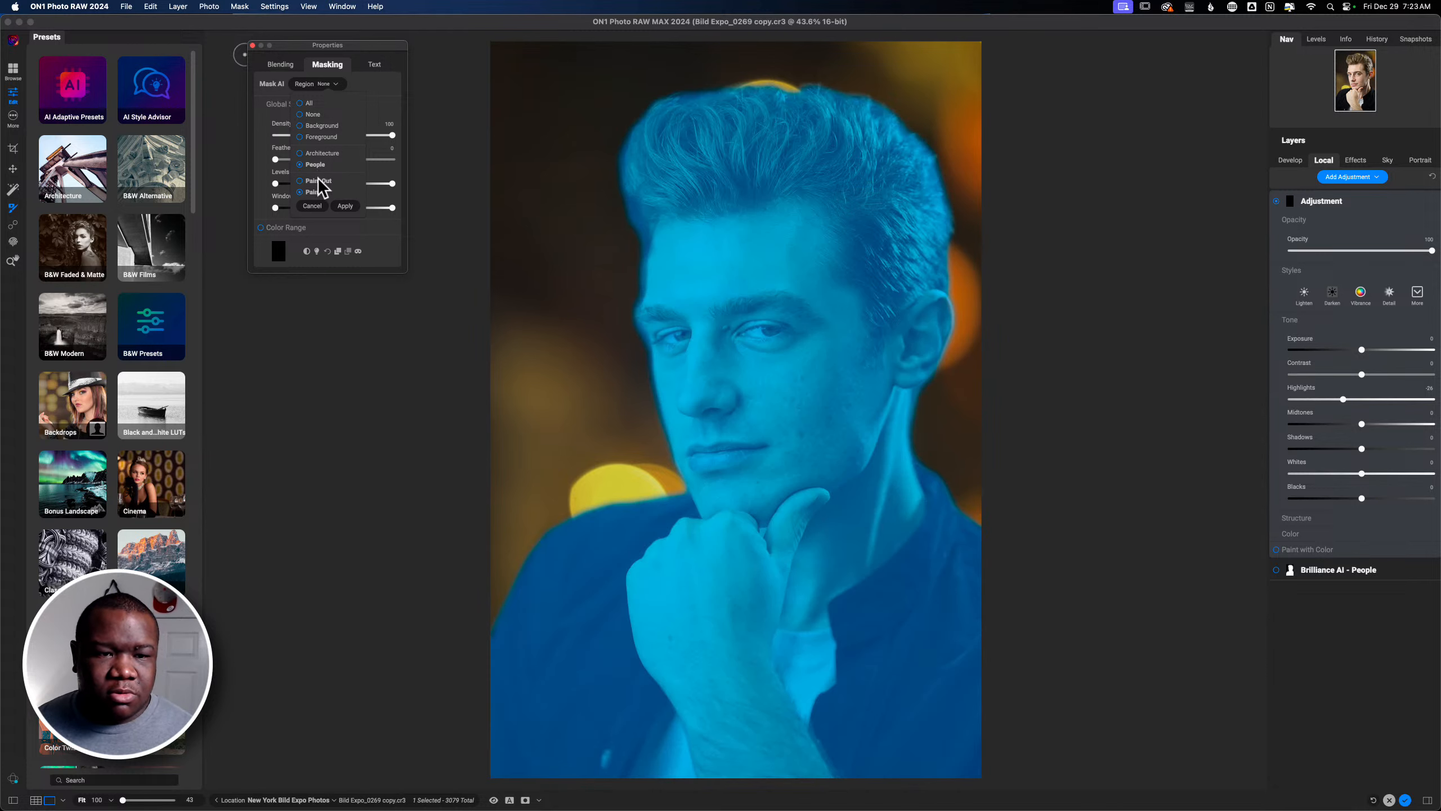
{"action": "left_click", "coordinate": [345, 206]}
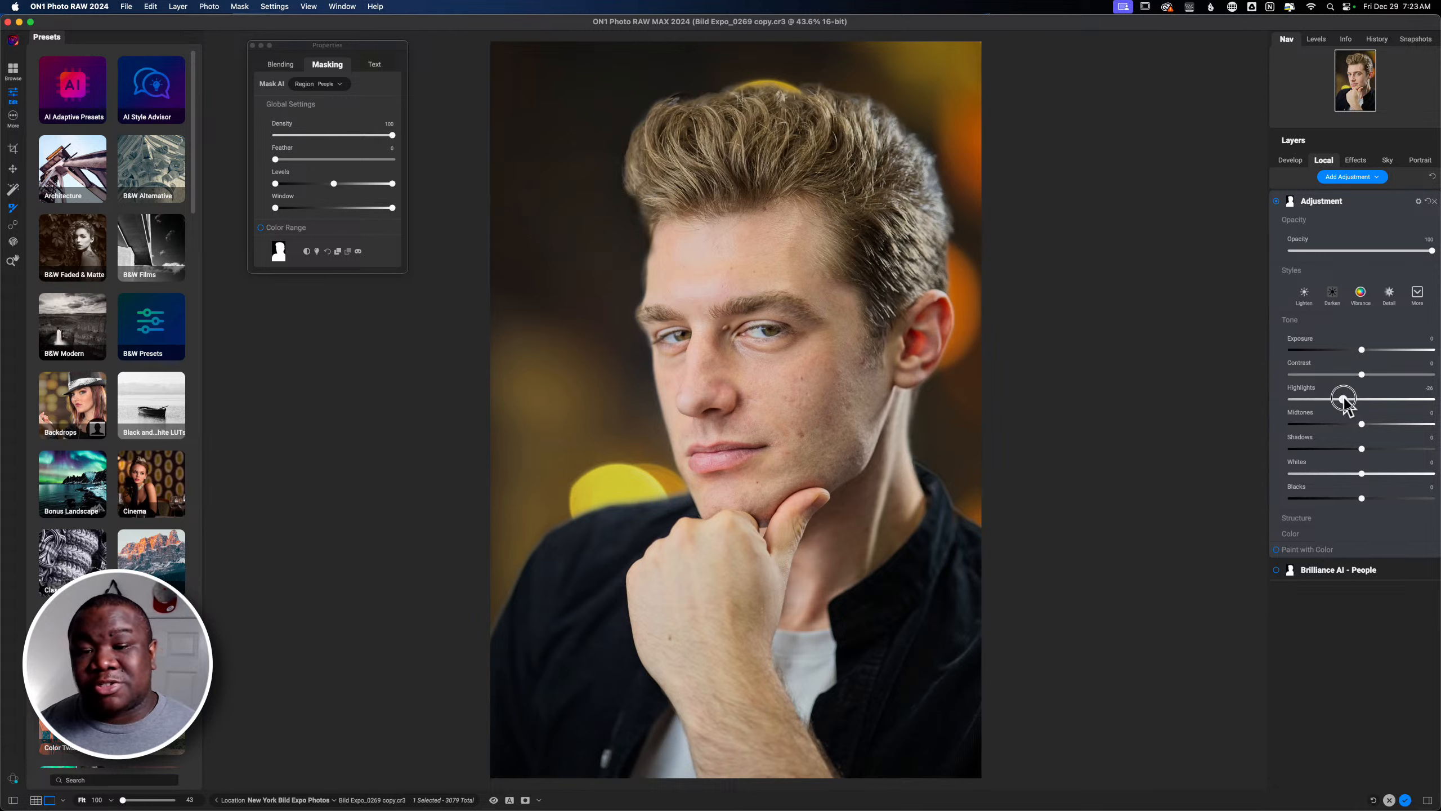
{"action": "left_click_drag", "start_coordinate": [1344, 399], "coordinate": [1352, 399]}
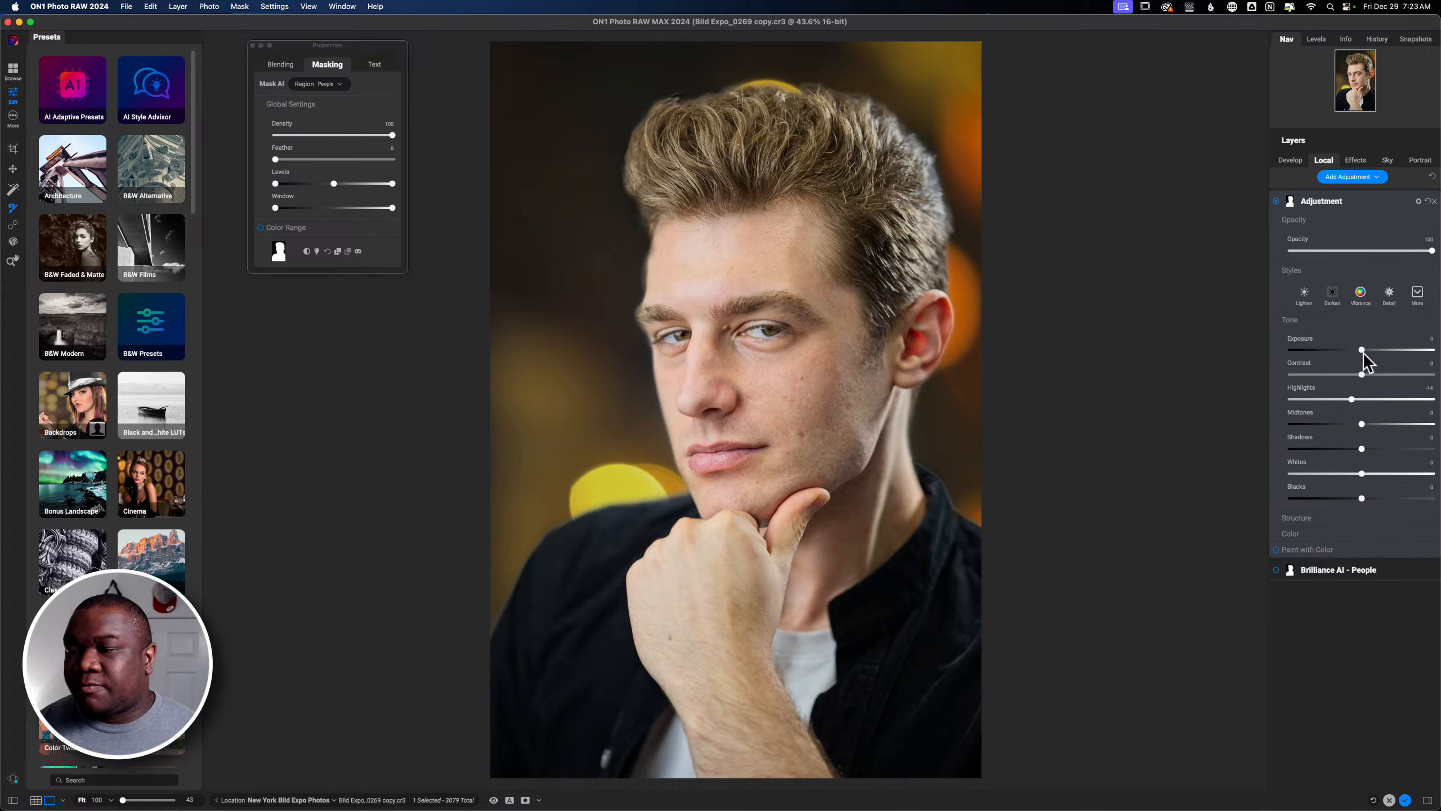
{"action": "left_click", "coordinate": [1361, 203]}
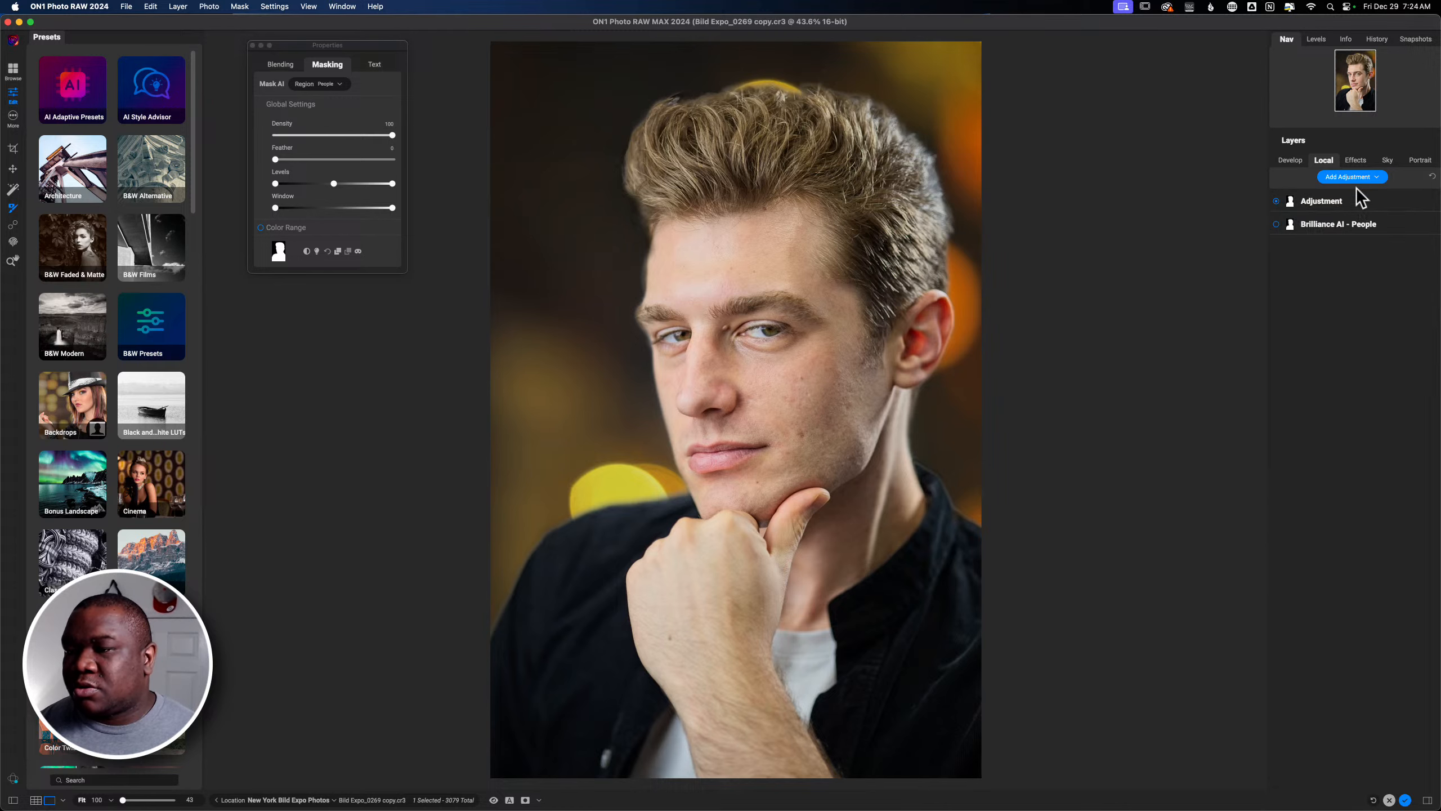
Step: Add another local adjustment and paint it over the man's hand with an enlarged brush
{"action": "left_click", "coordinate": [1356, 178]}
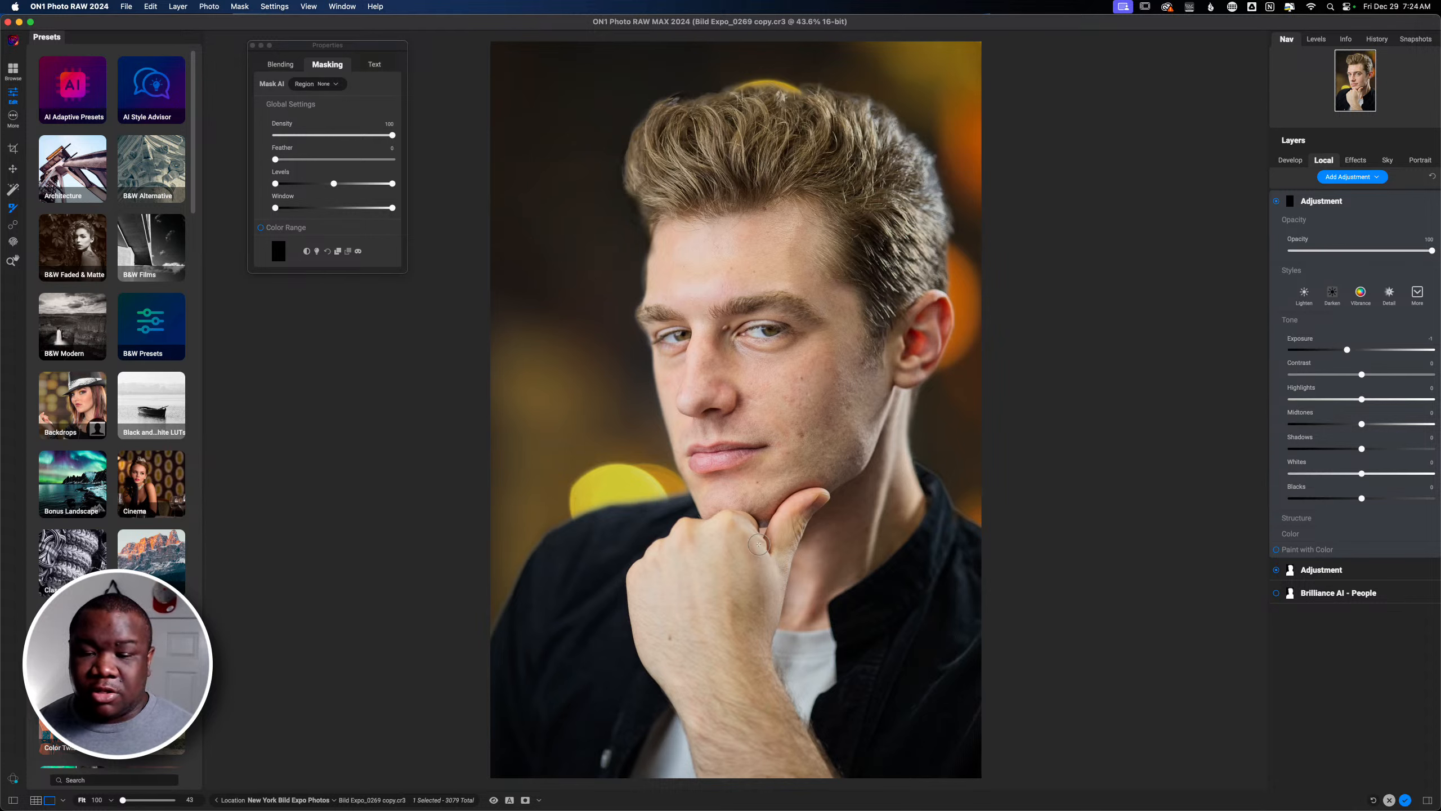
{"action": "key", "text": "bracketright"}
{"action": "key", "text": "bracketright"}
{"action": "key", "text": "bracketright"}
{"action": "key", "text": "bracketright"}
{"action": "key", "text": "bracketright"}
{"action": "key", "text": "bracketright"}
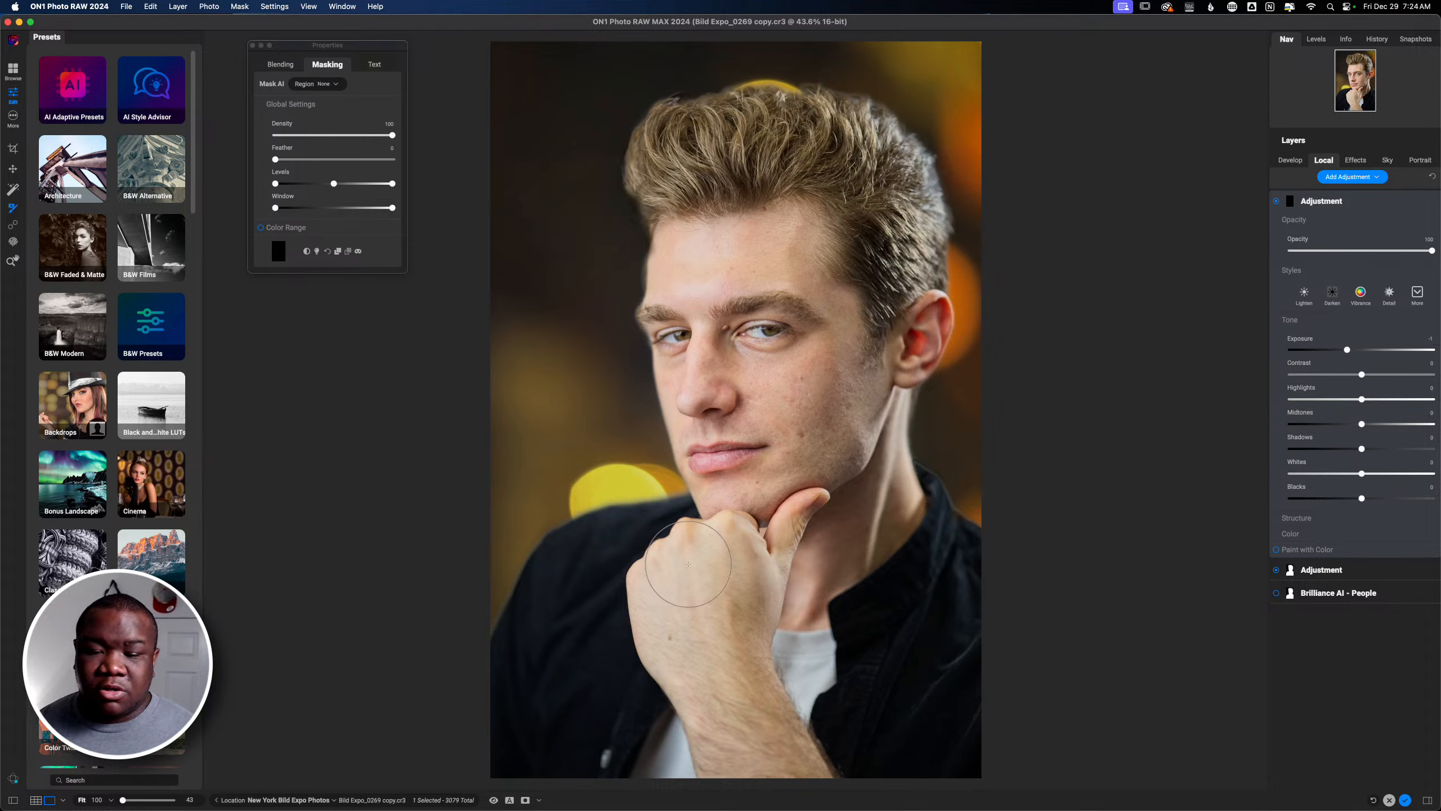
{"action": "key", "text": "bracketright"}
{"action": "left_click_drag", "start_coordinate": [703, 569], "coordinate": [657, 616]}
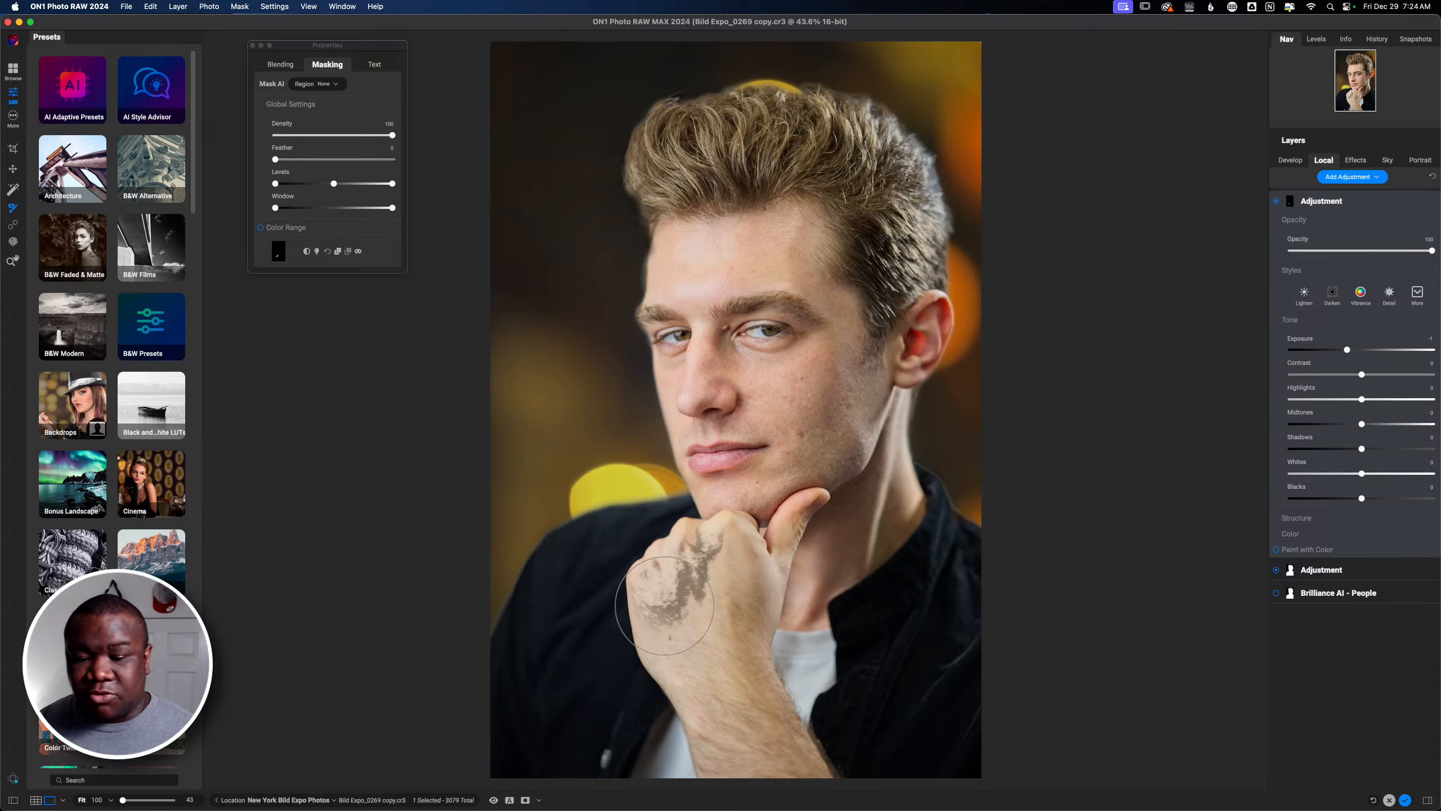
{"action": "mouse_move", "coordinate": [716, 563]}
{"action": "left_mouse_down"}
{"action": "mouse_move", "coordinate": [663, 597]}
{"action": "mouse_move", "coordinate": [681, 650]}
{"action": "mouse_move", "coordinate": [666, 671]}
{"action": "mouse_move", "coordinate": [657, 546]}
{"action": "mouse_move", "coordinate": [695, 531]}
{"action": "mouse_move", "coordinate": [744, 590]}
{"action": "left_mouse_up"}
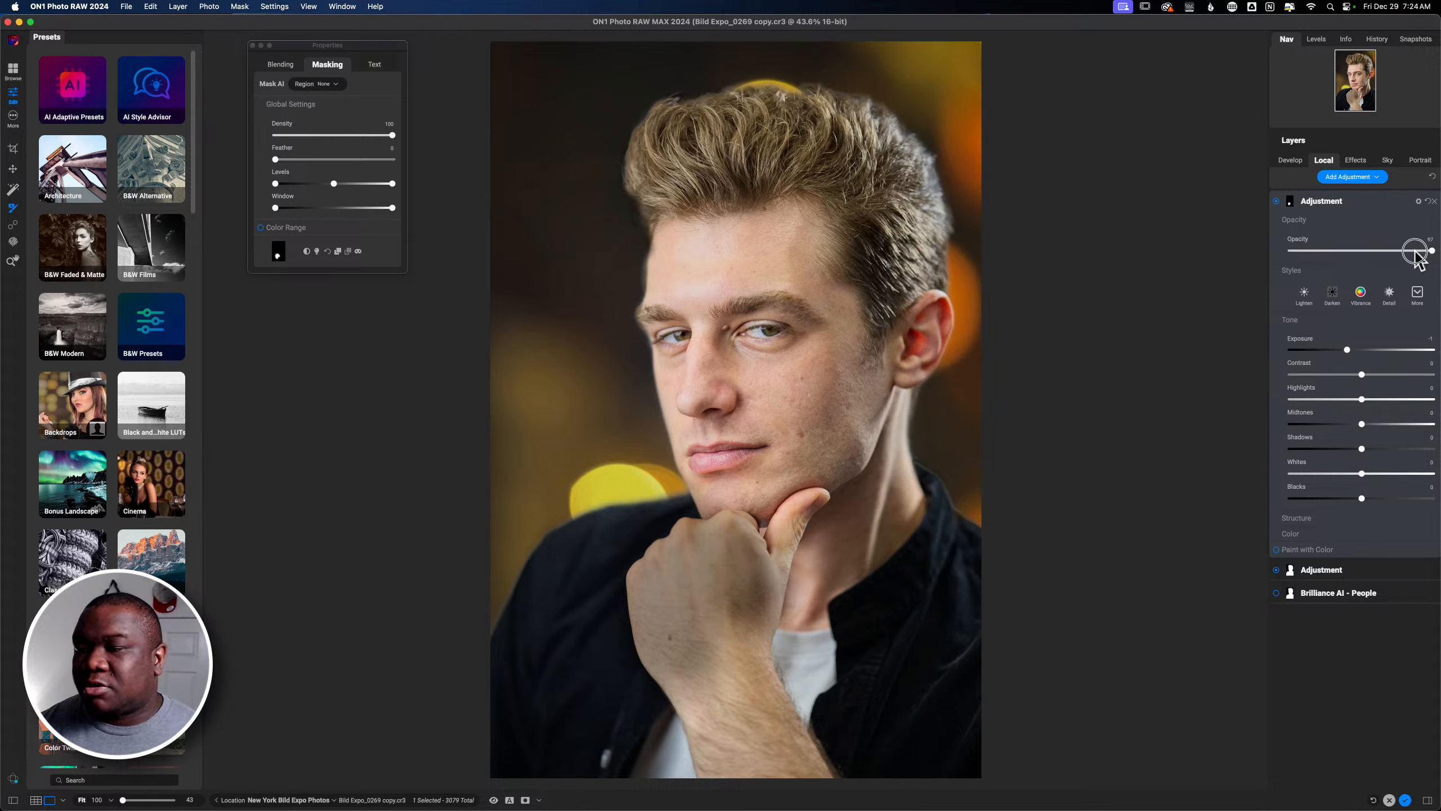
Step: Set the hand adjustment's Opacity to about 42, Exposure to about -0.65, Highlights to about -13 and Contrast to about 20
{"action": "left_click", "coordinate": [1354, 252]}
{"action": "left_click_drag", "start_coordinate": [1354, 257], "coordinate": [1349, 259]}
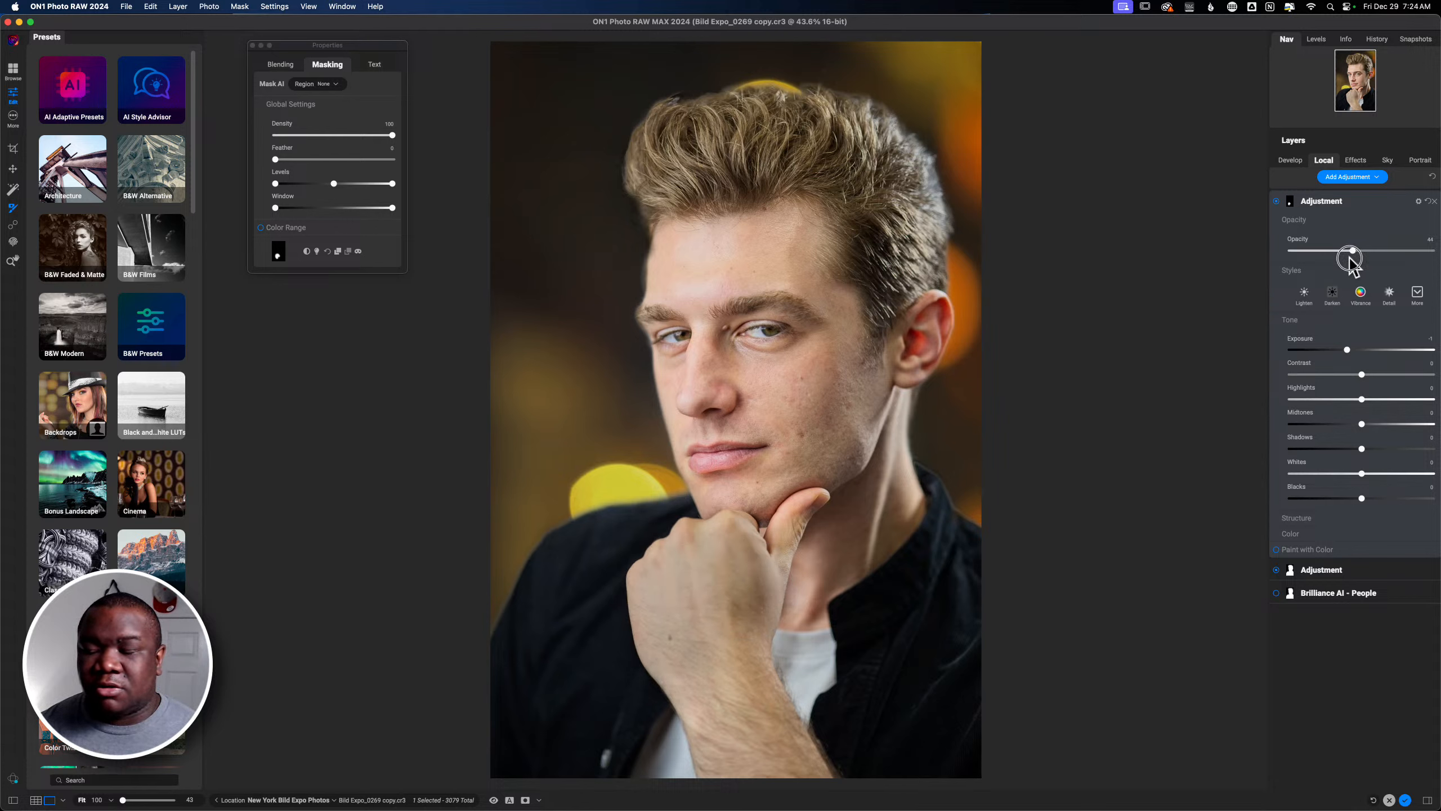
{"action": "left_click", "coordinate": [1348, 351]}
{"action": "left_click_drag", "start_coordinate": [1349, 350], "coordinate": [1352, 351]}
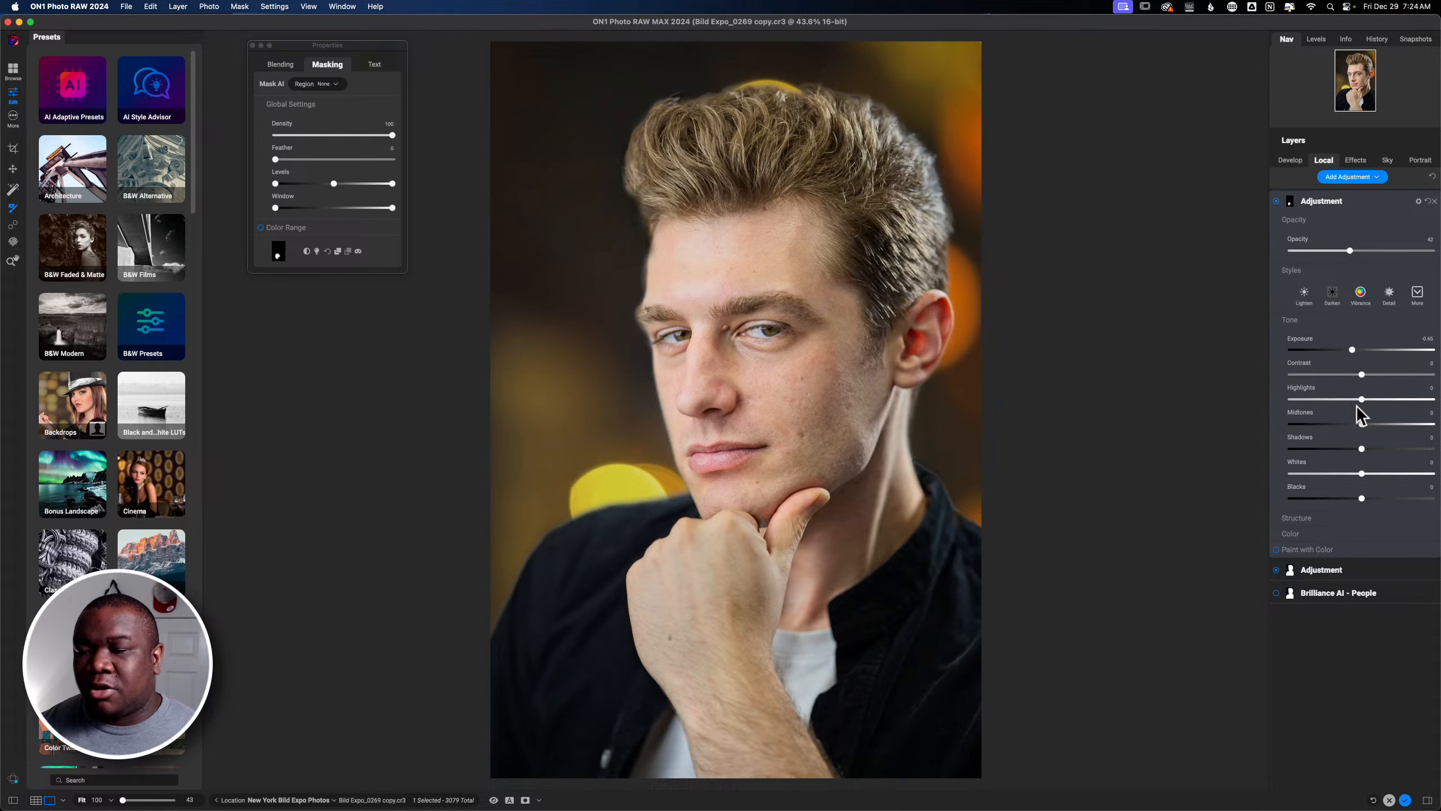
{"action": "mouse_move", "coordinate": [1362, 399]}
{"action": "left_mouse_down"}
{"action": "mouse_move", "coordinate": [1364, 374]}
{"action": "mouse_move", "coordinate": [1377, 377]}
{"action": "left_mouse_up"}
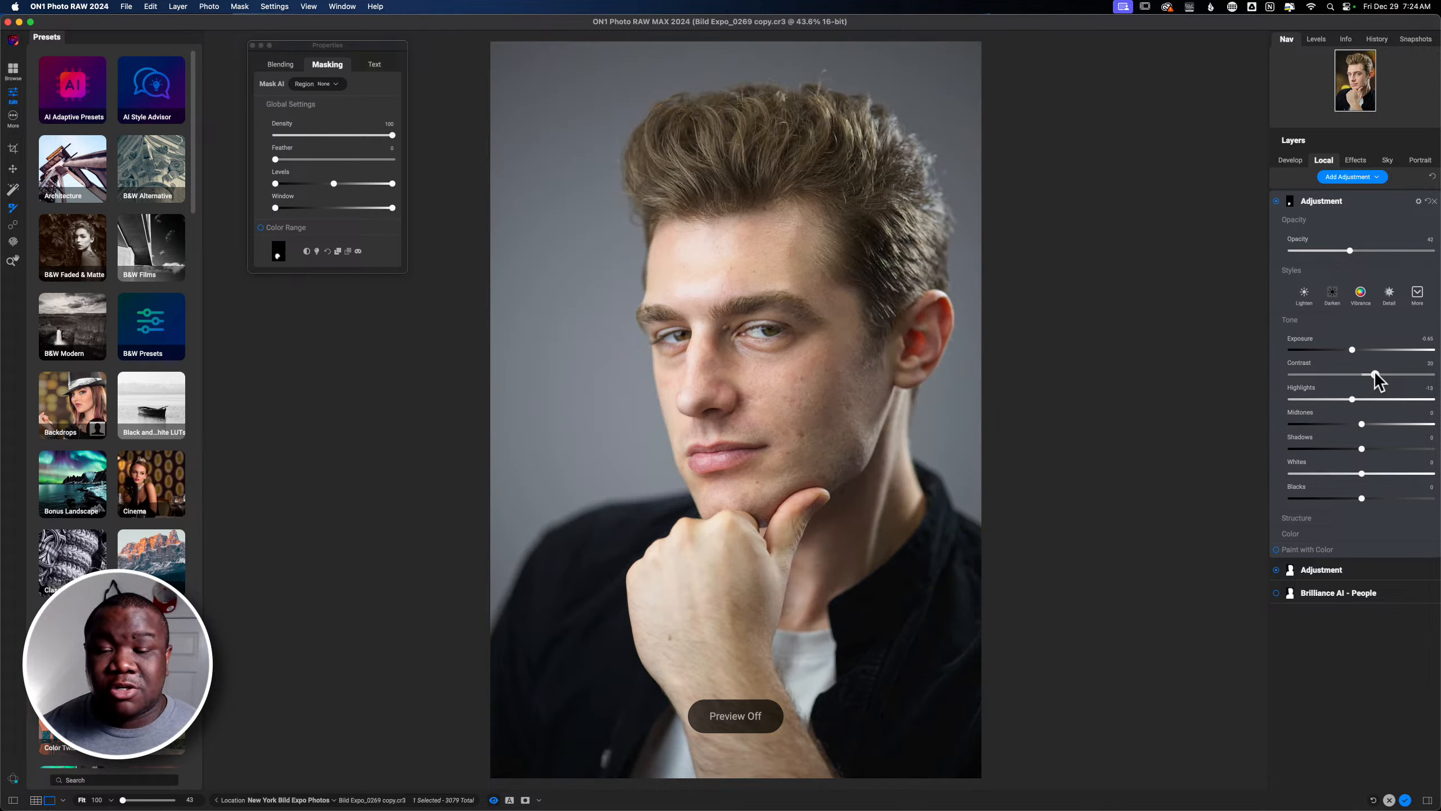
{"action": "key", "text": "backslash"}
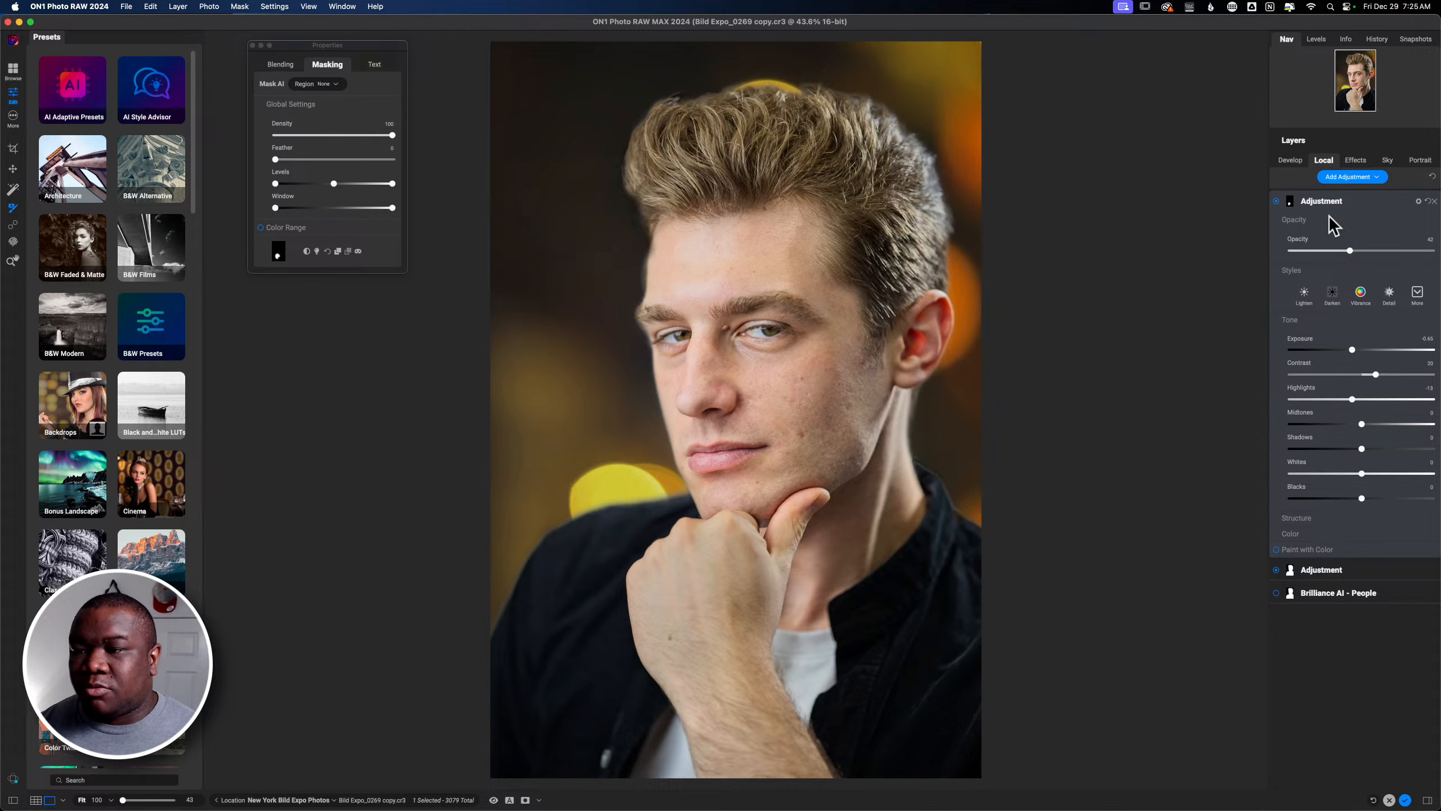
Step: Duplicate the photo layer, accepting that the image is saved as a layered .ONPhoto file
{"action": "left_click", "coordinate": [1310, 141]}
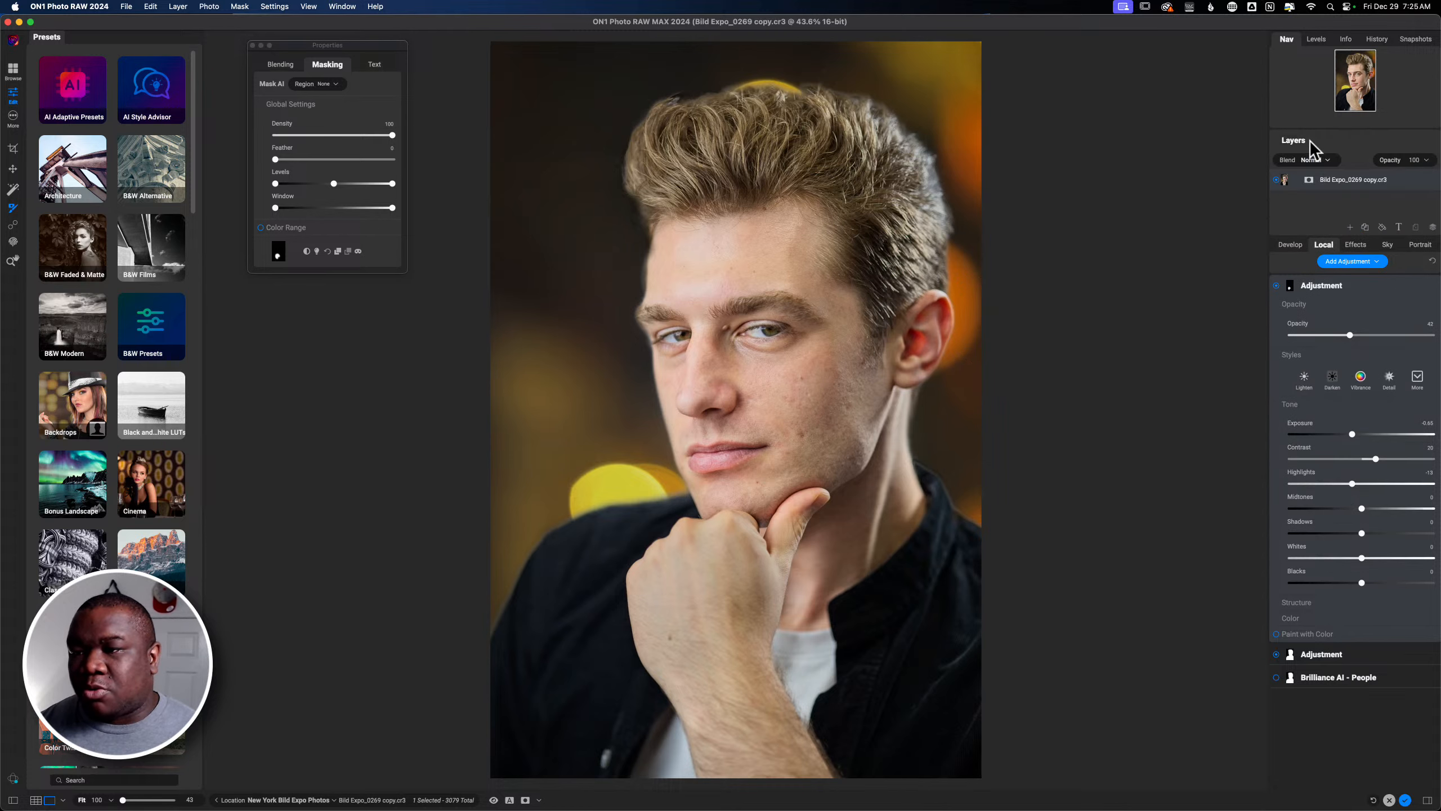
{"action": "left_click", "coordinate": [1364, 226]}
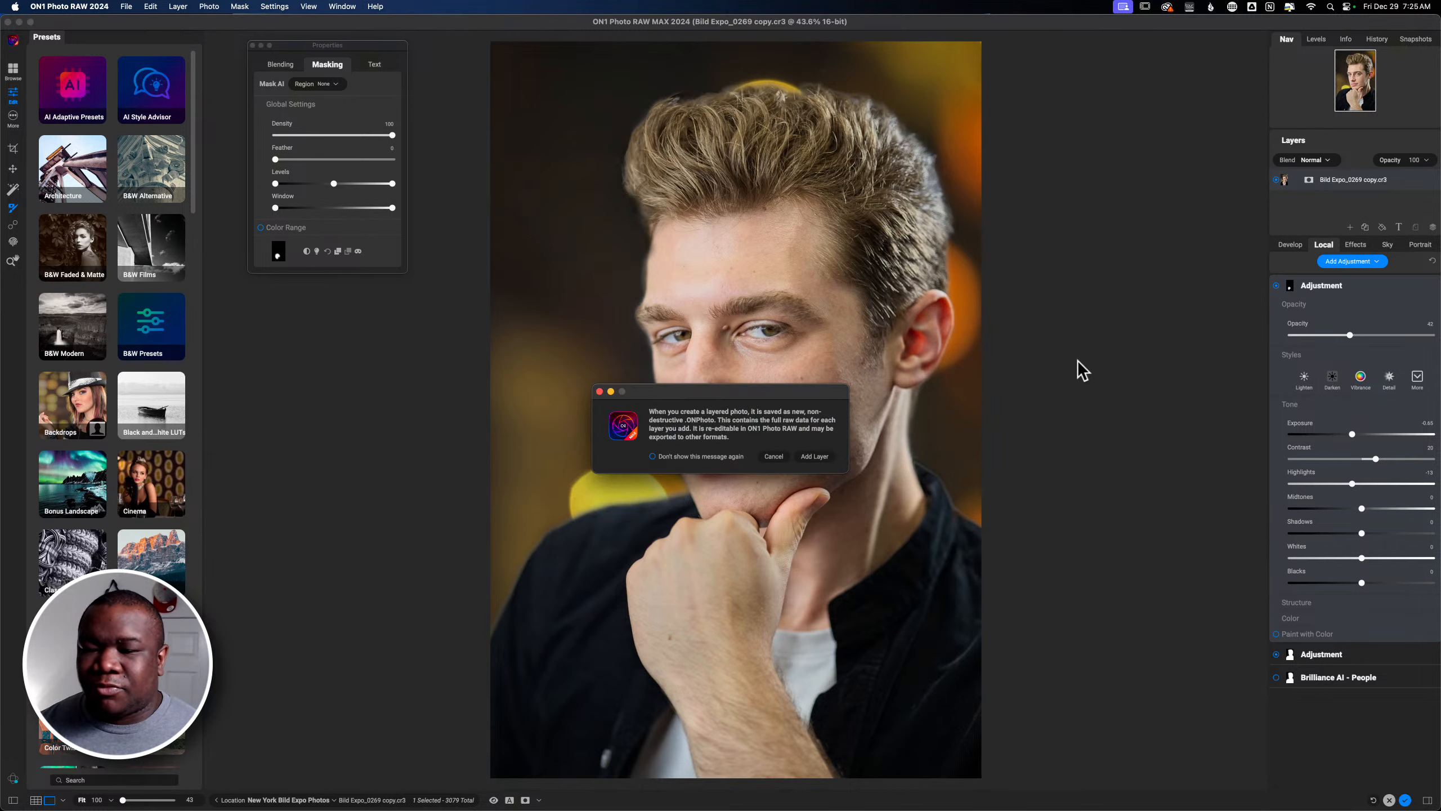
{"action": "left_click", "coordinate": [819, 457]}
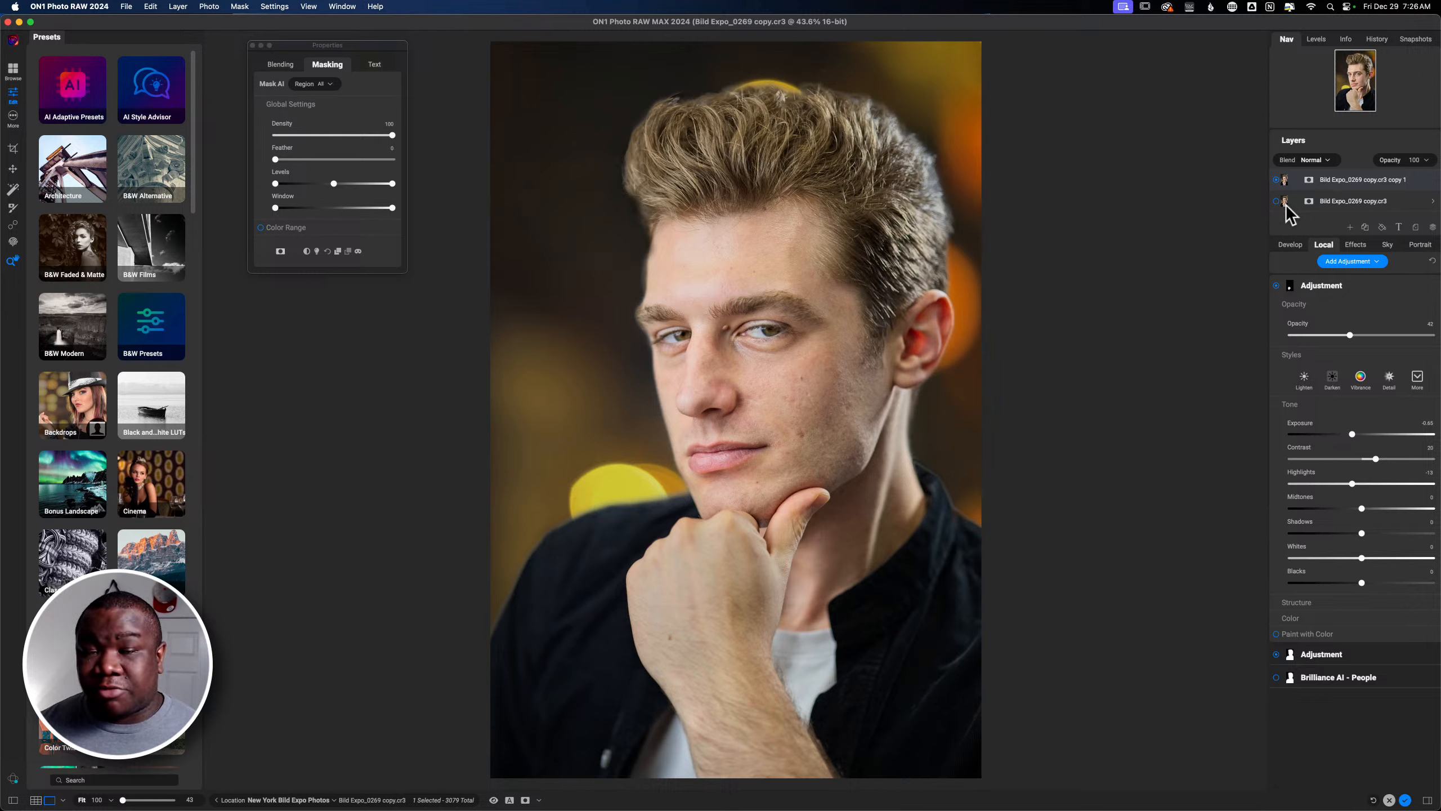
Step: Paint the People region into the duplicate layer's mask with Mask AI so only the man is kept on that layer
{"action": "left_click", "coordinate": [1309, 181]}
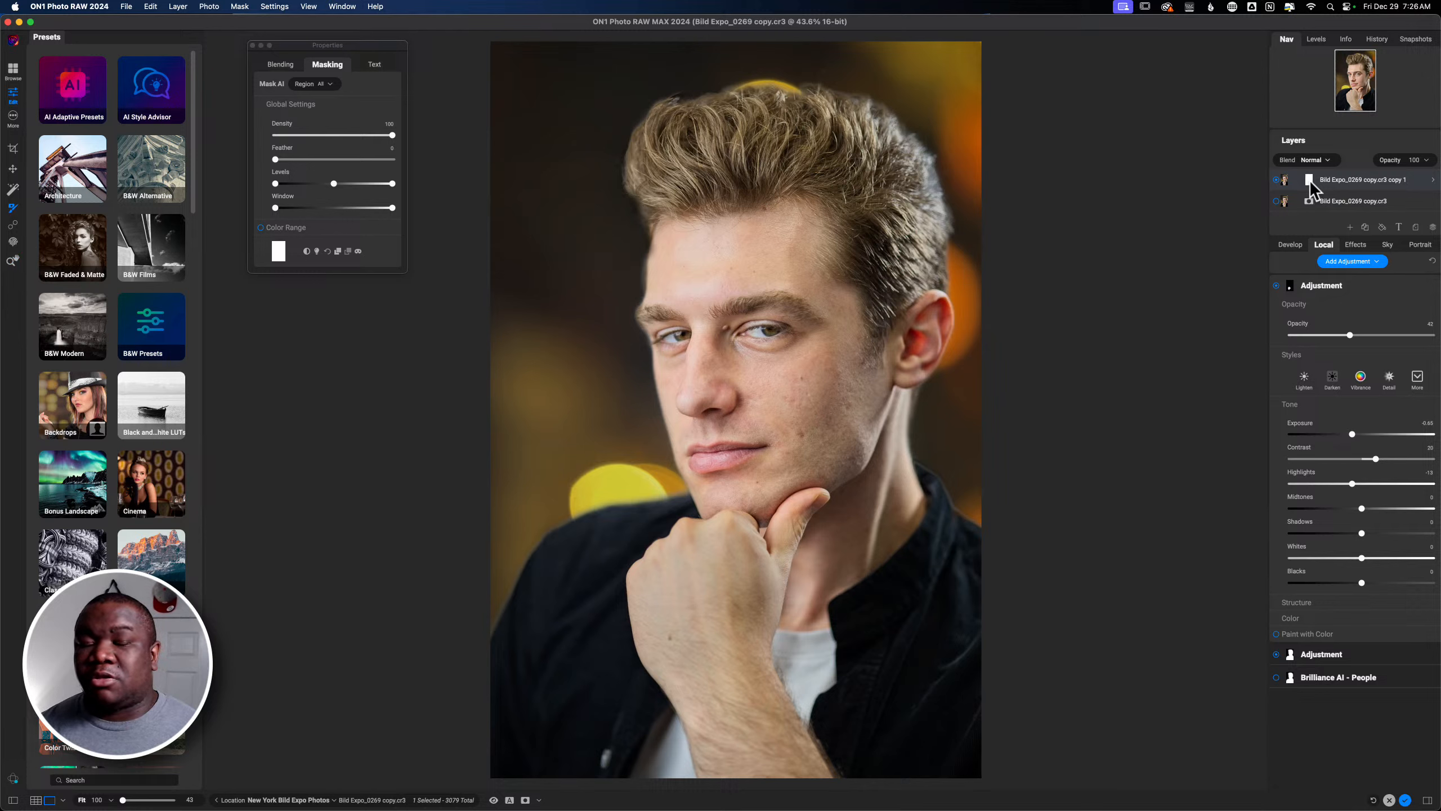
{"action": "left_click", "coordinate": [331, 84]}
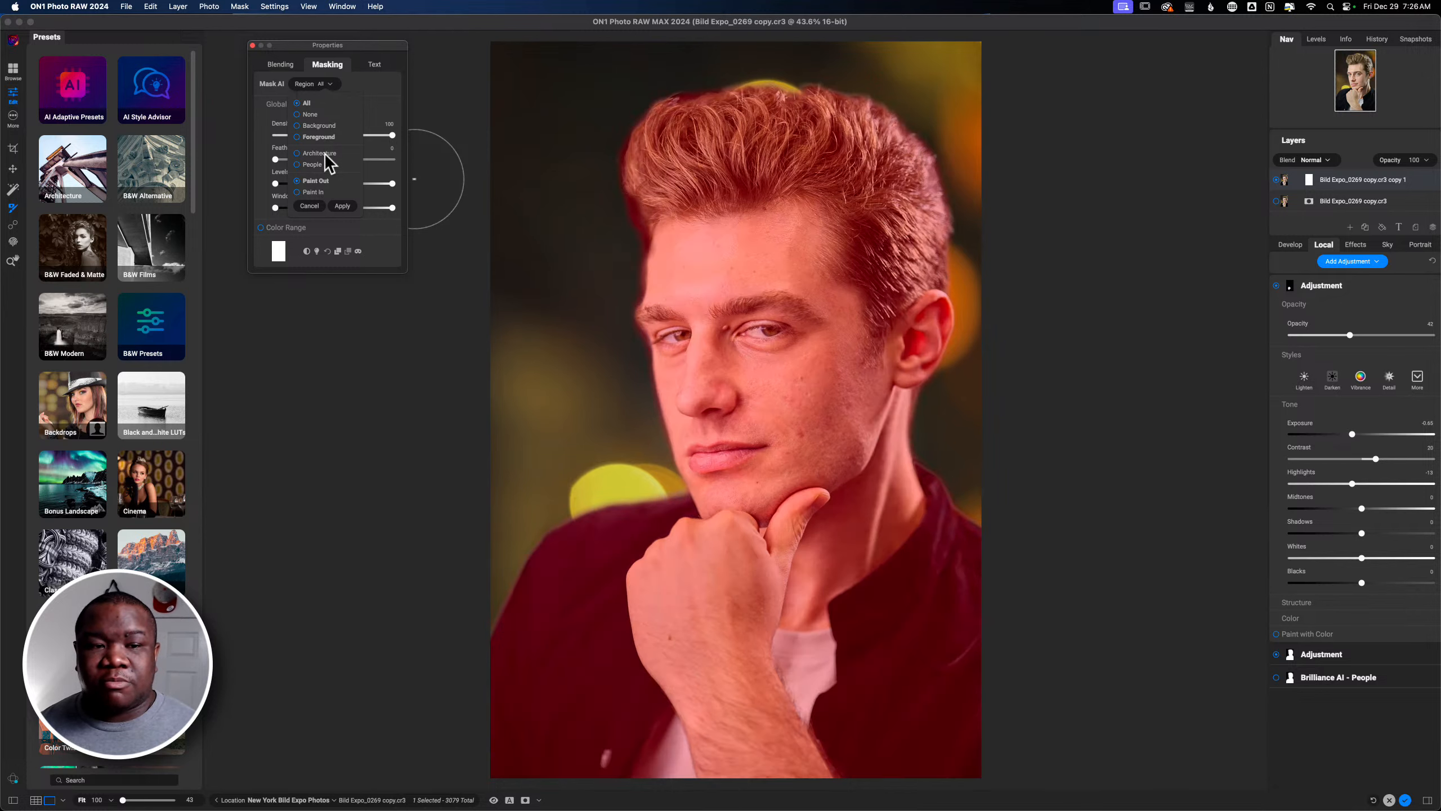
{"action": "left_click", "coordinate": [311, 165]}
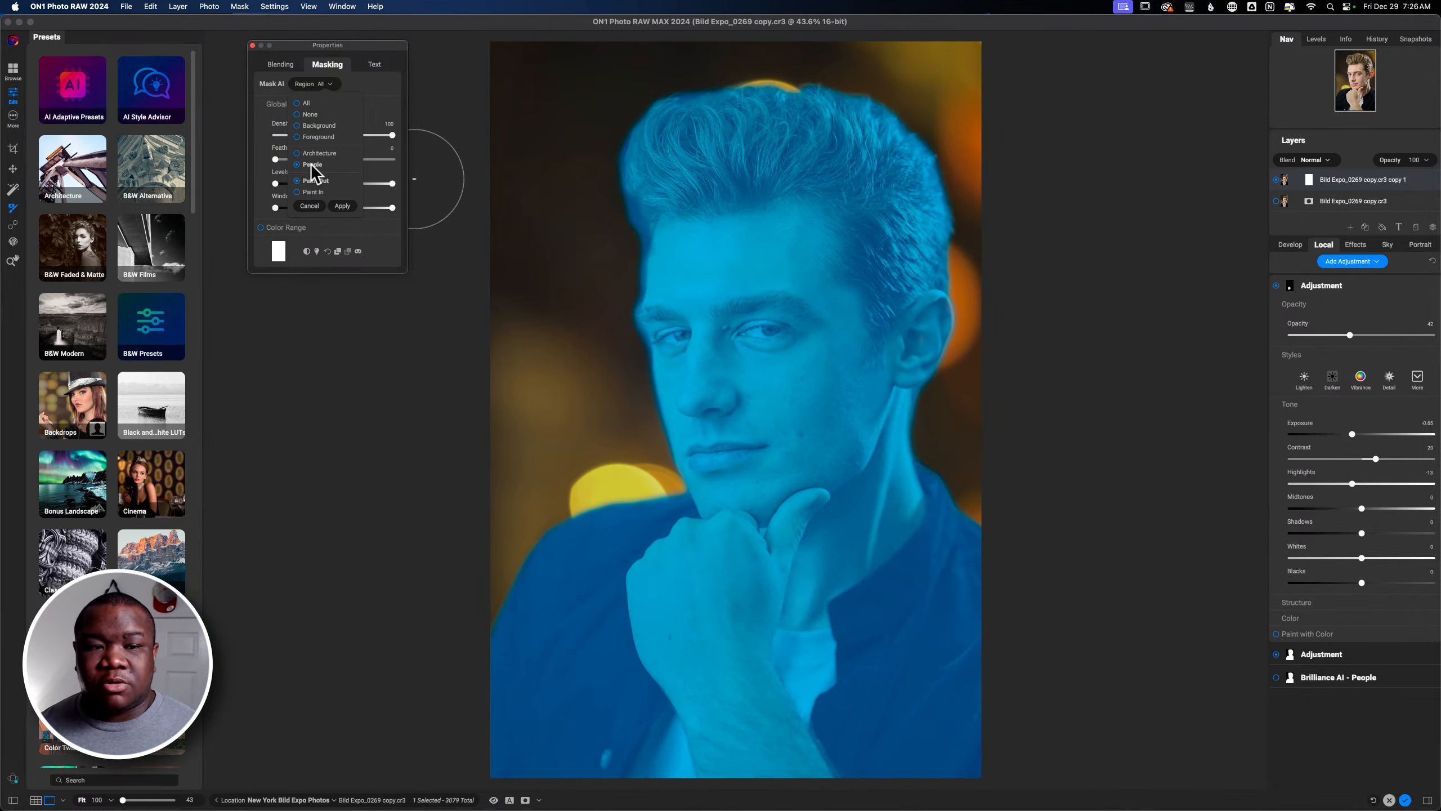
{"action": "left_click", "coordinate": [310, 193]}
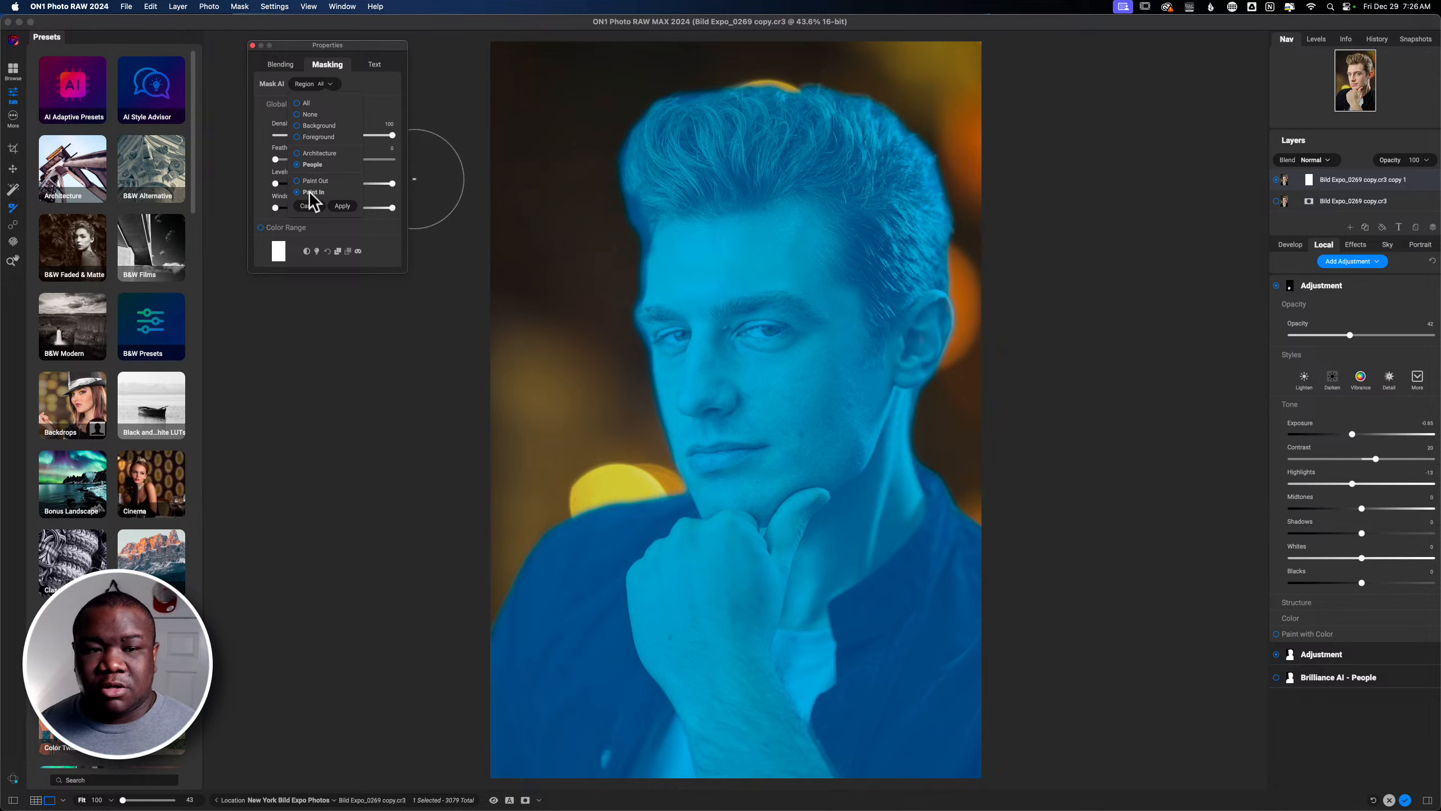
{"action": "left_click", "coordinate": [343, 206]}
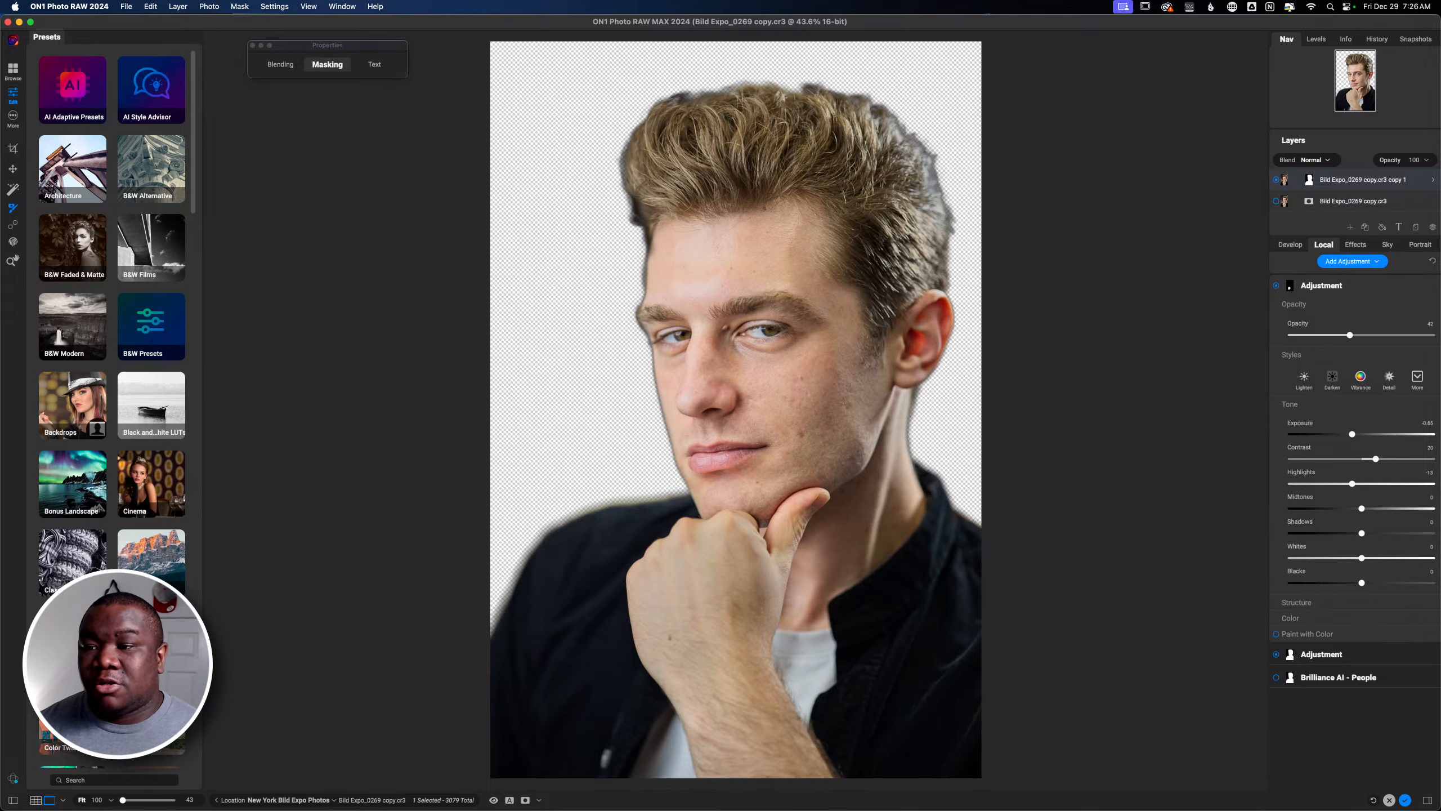
Step: Show the original photo layer, hide the masked duplicate above it, and expand the original layer's BG texture filter
{"action": "left_click", "coordinate": [1276, 201]}
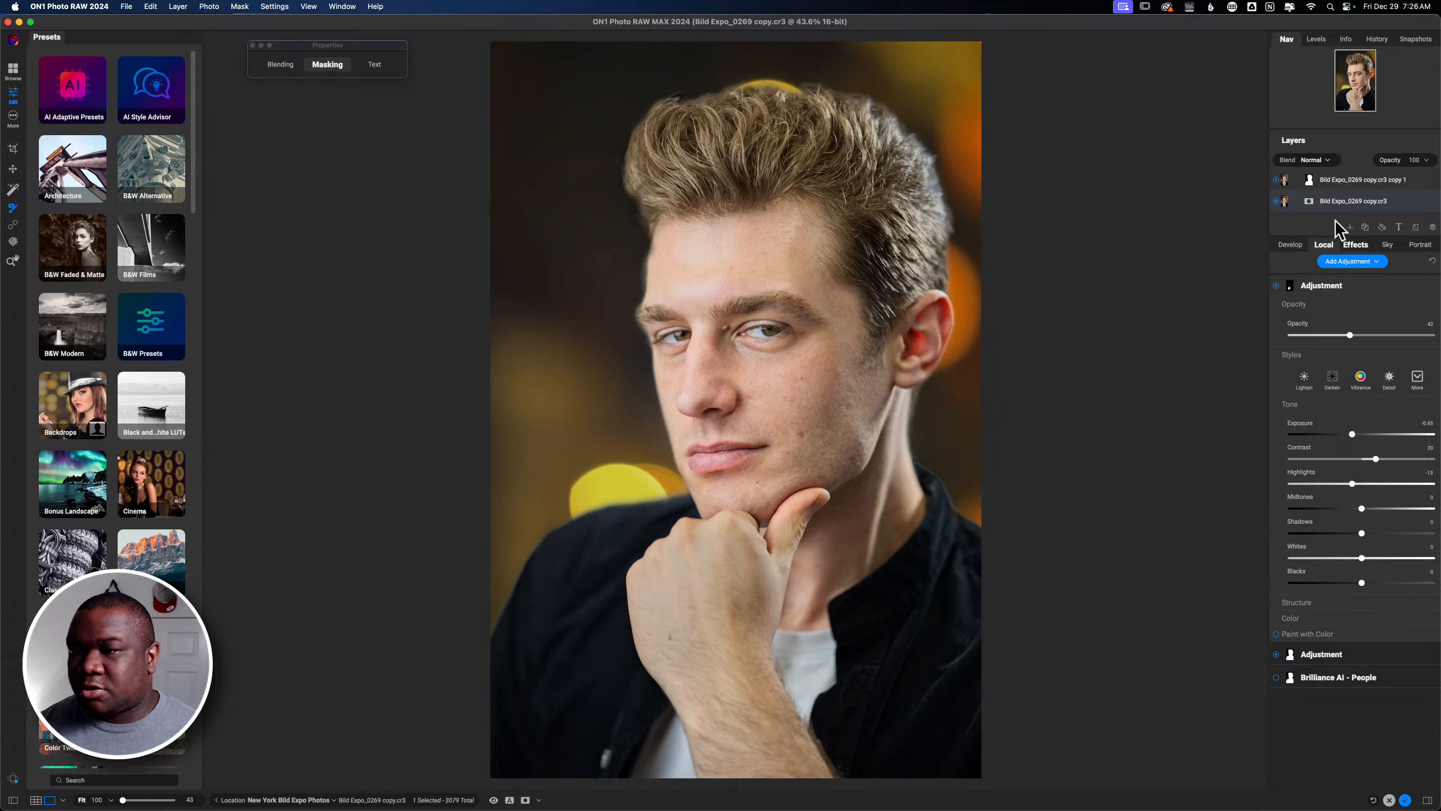
{"action": "left_click", "coordinate": [1276, 180]}
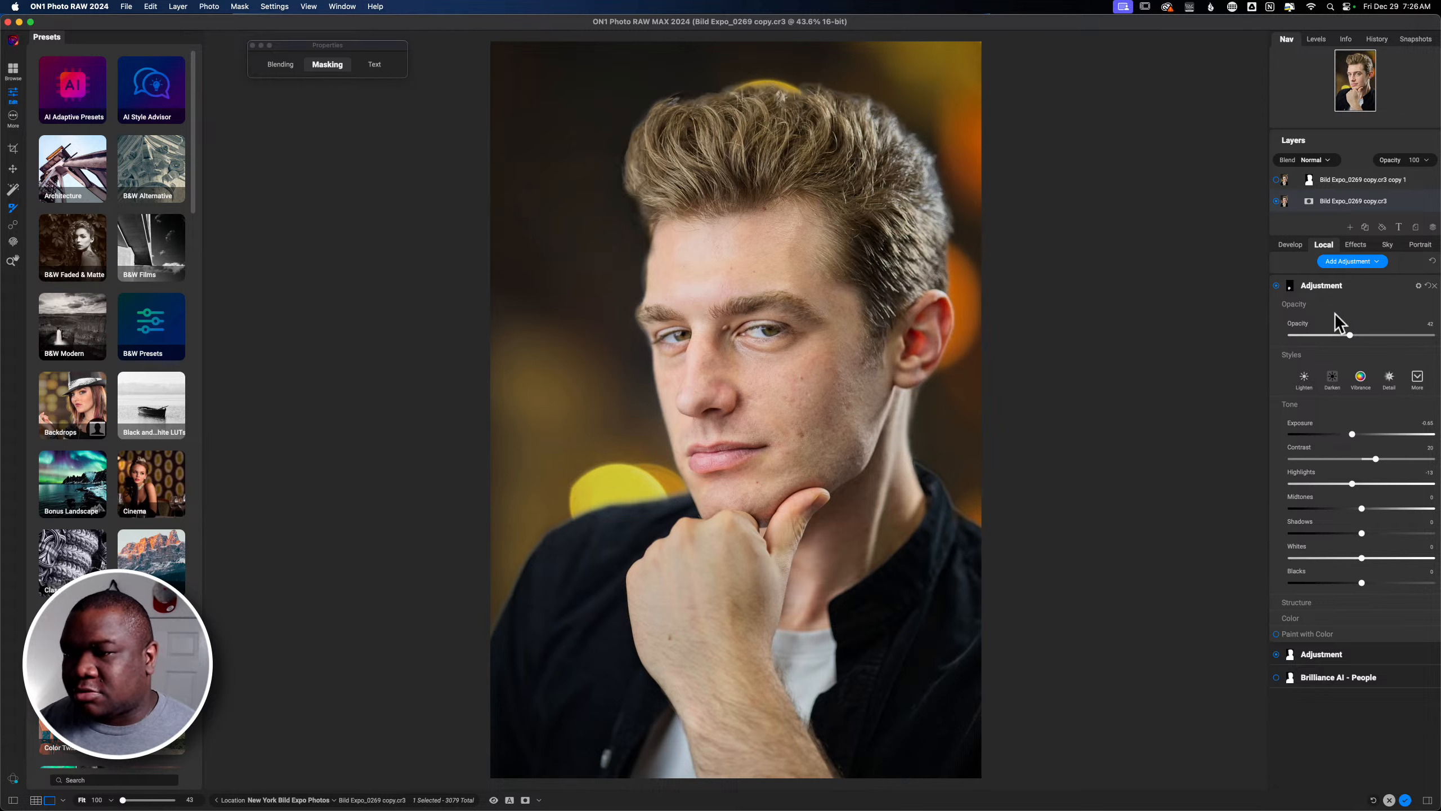
{"action": "left_click", "coordinate": [1353, 245]}
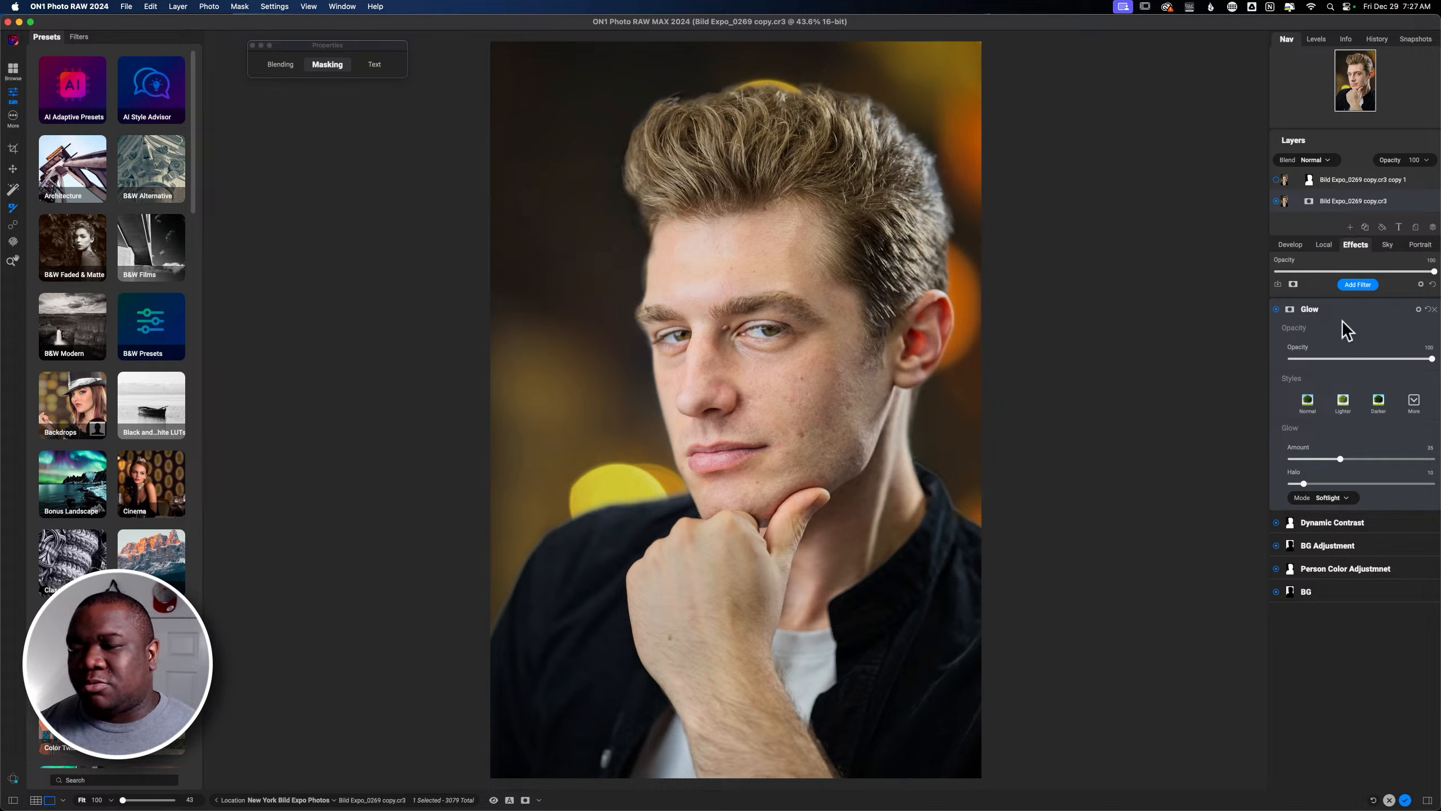
{"action": "left_click", "coordinate": [1338, 307]}
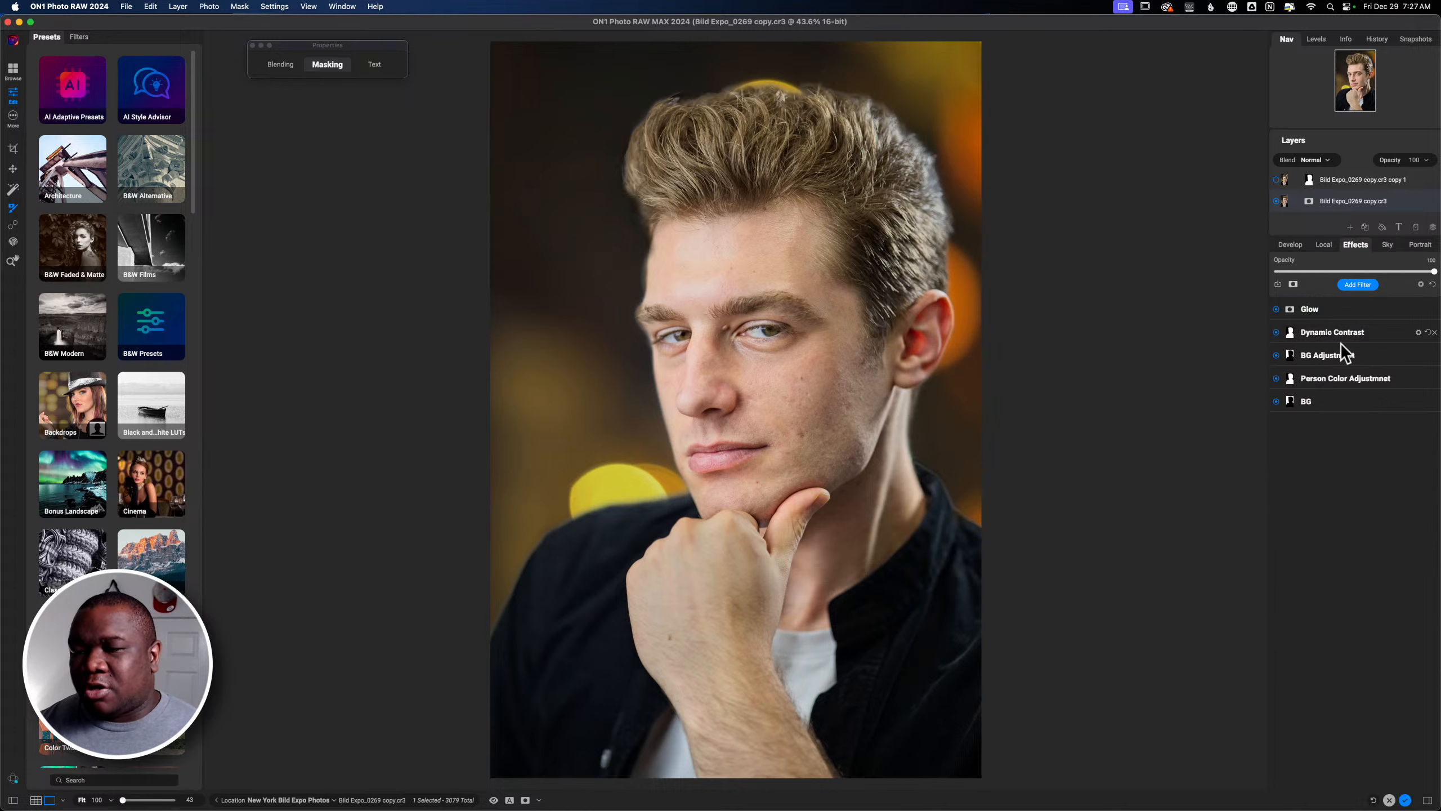
{"action": "left_click", "coordinate": [1306, 402]}
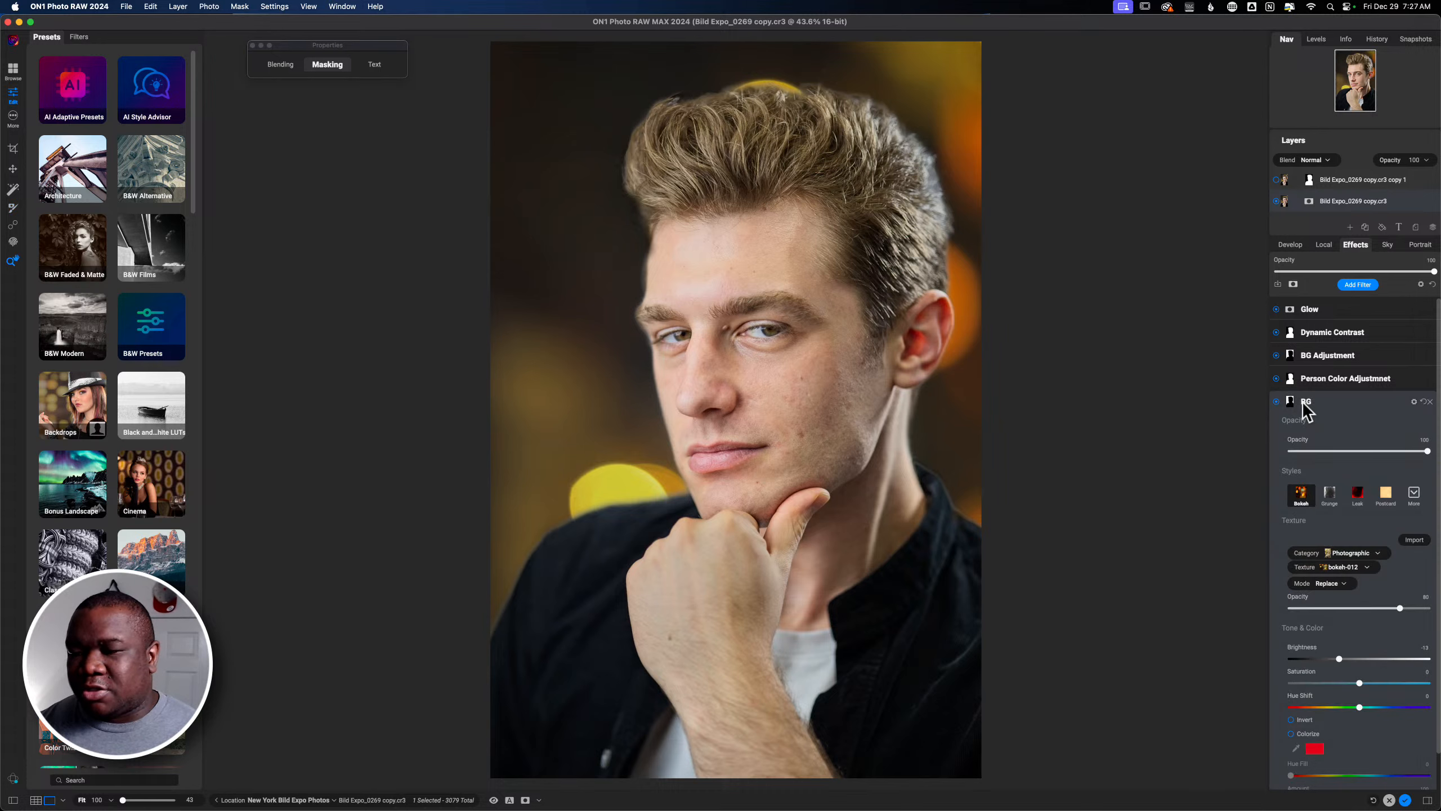
Step: Reset the BG filter's mask so that the bokeh texture covers the whole image
{"action": "key", "text": "b"}
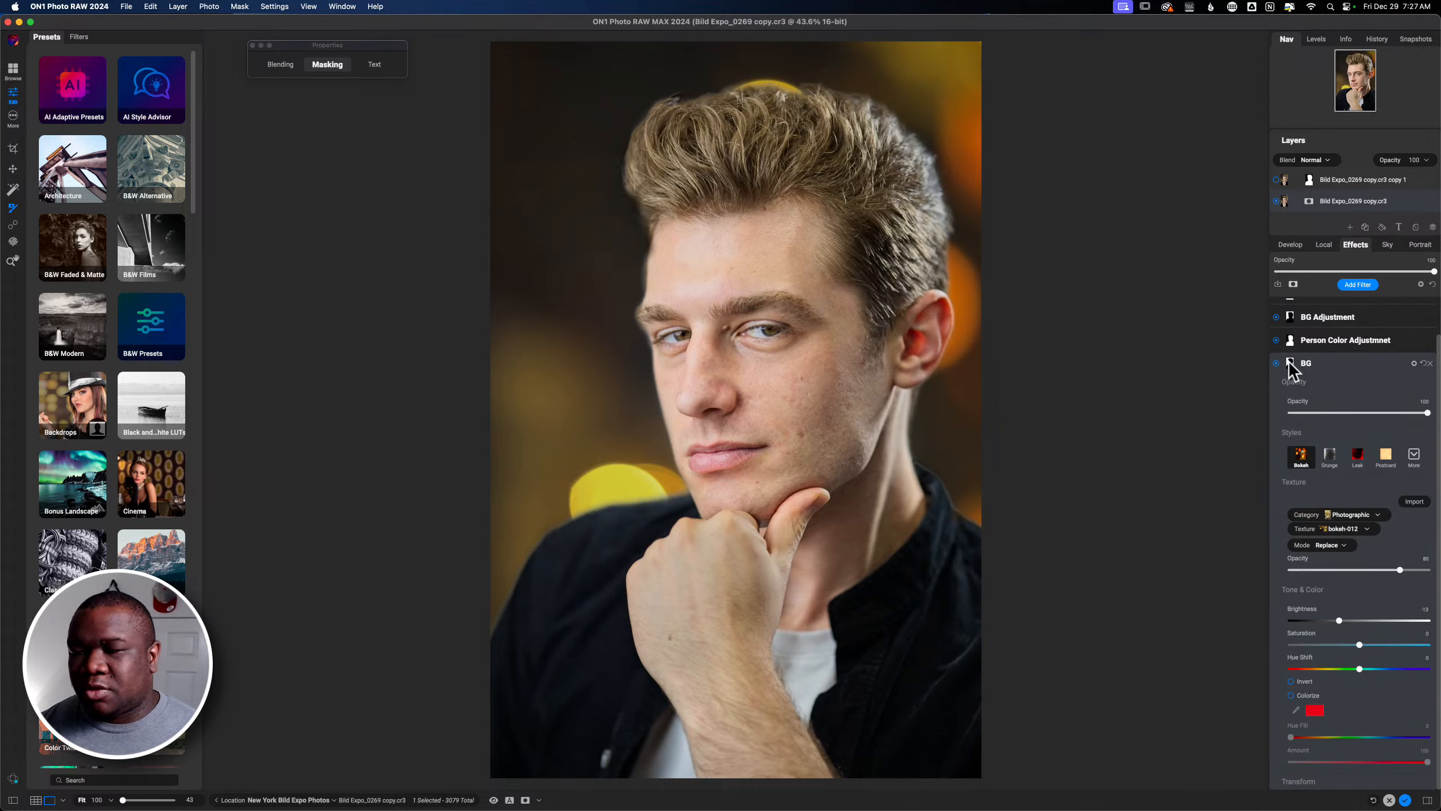
{"action": "left_click", "coordinate": [335, 66]}
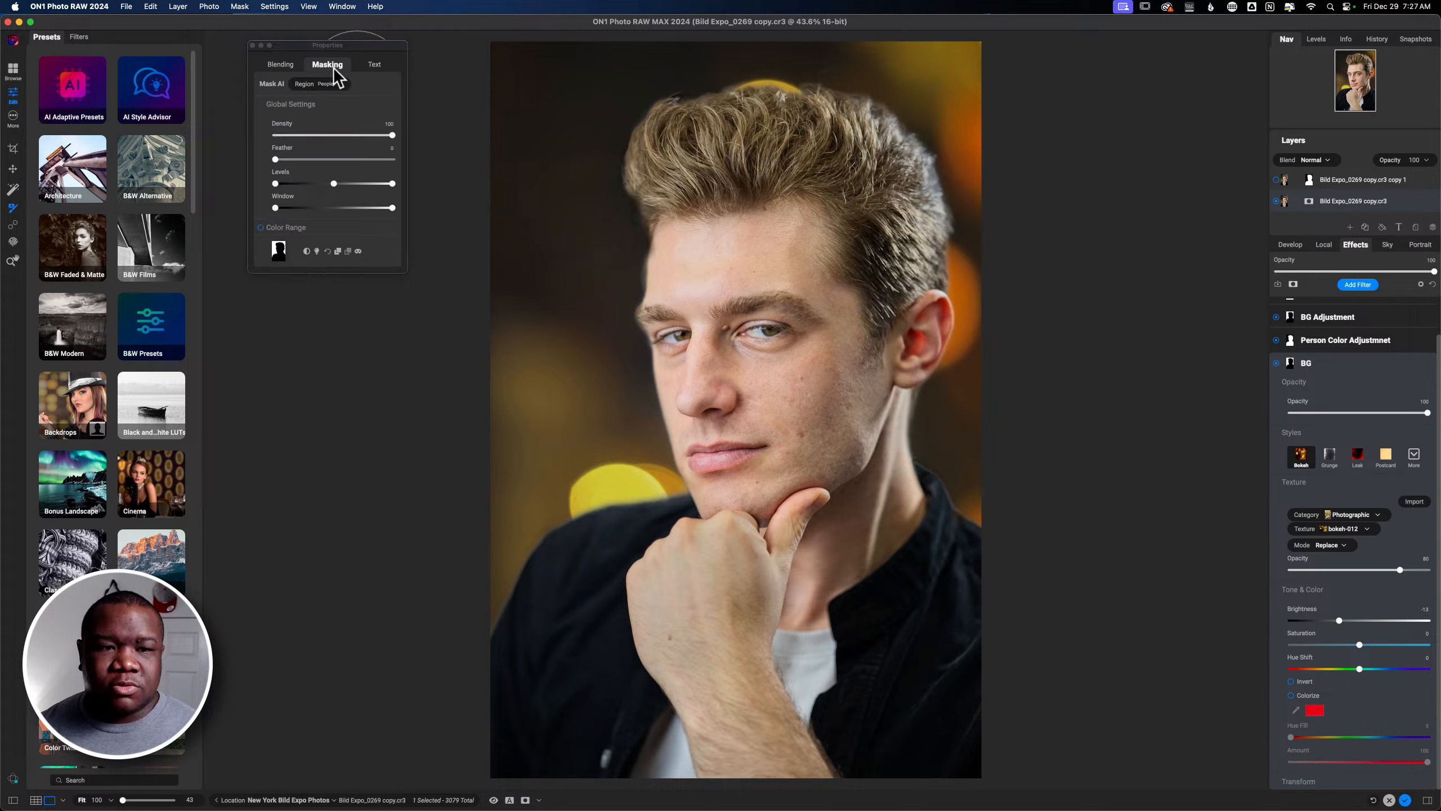
{"action": "left_click", "coordinate": [327, 252]}
{"action": "left_click", "coordinate": [328, 252]}
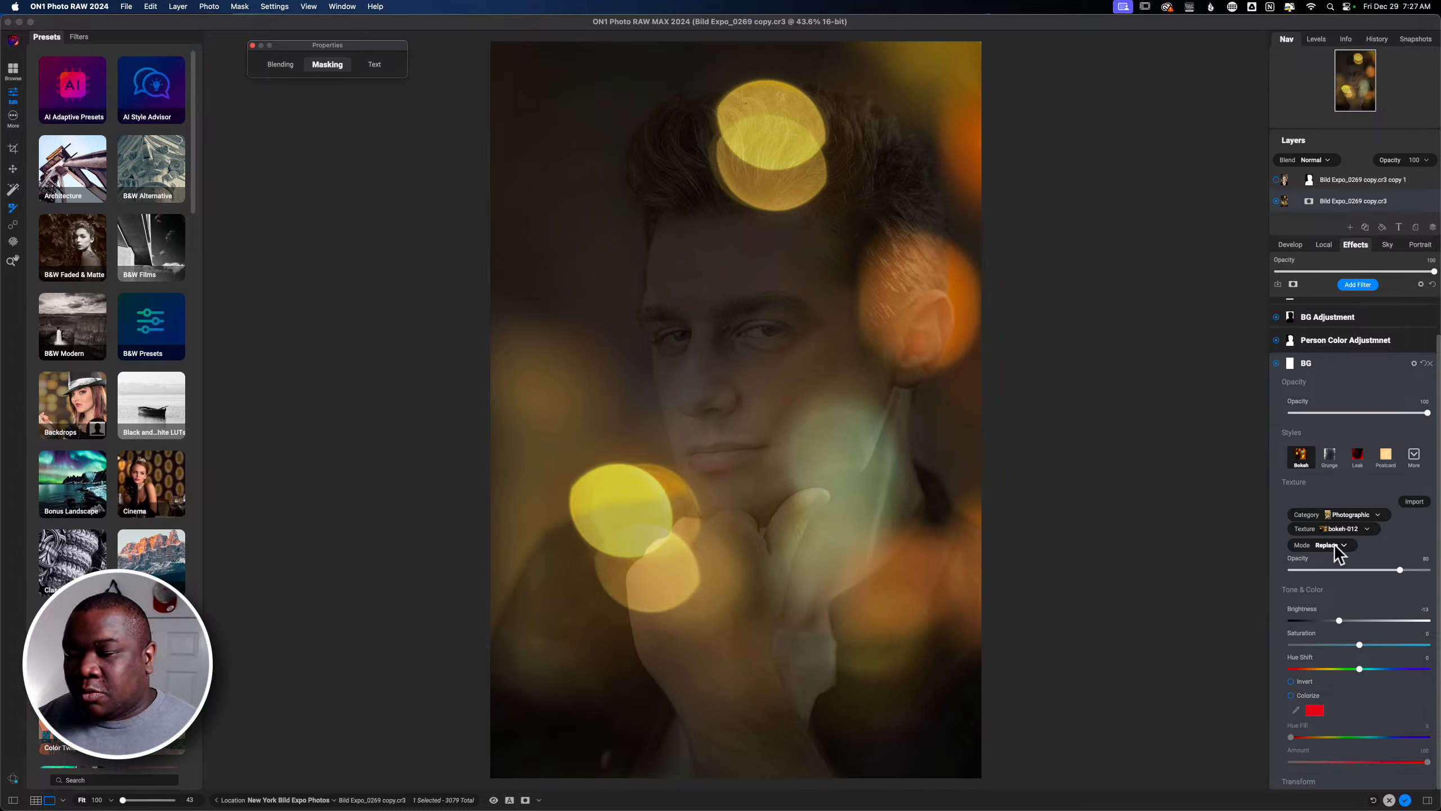
Step: Raise the BG filter's texture Opacity to 100 and change its texture to bokeh-006
{"action": "left_click_drag", "start_coordinate": [1399, 569], "coordinate": [1431, 570]}
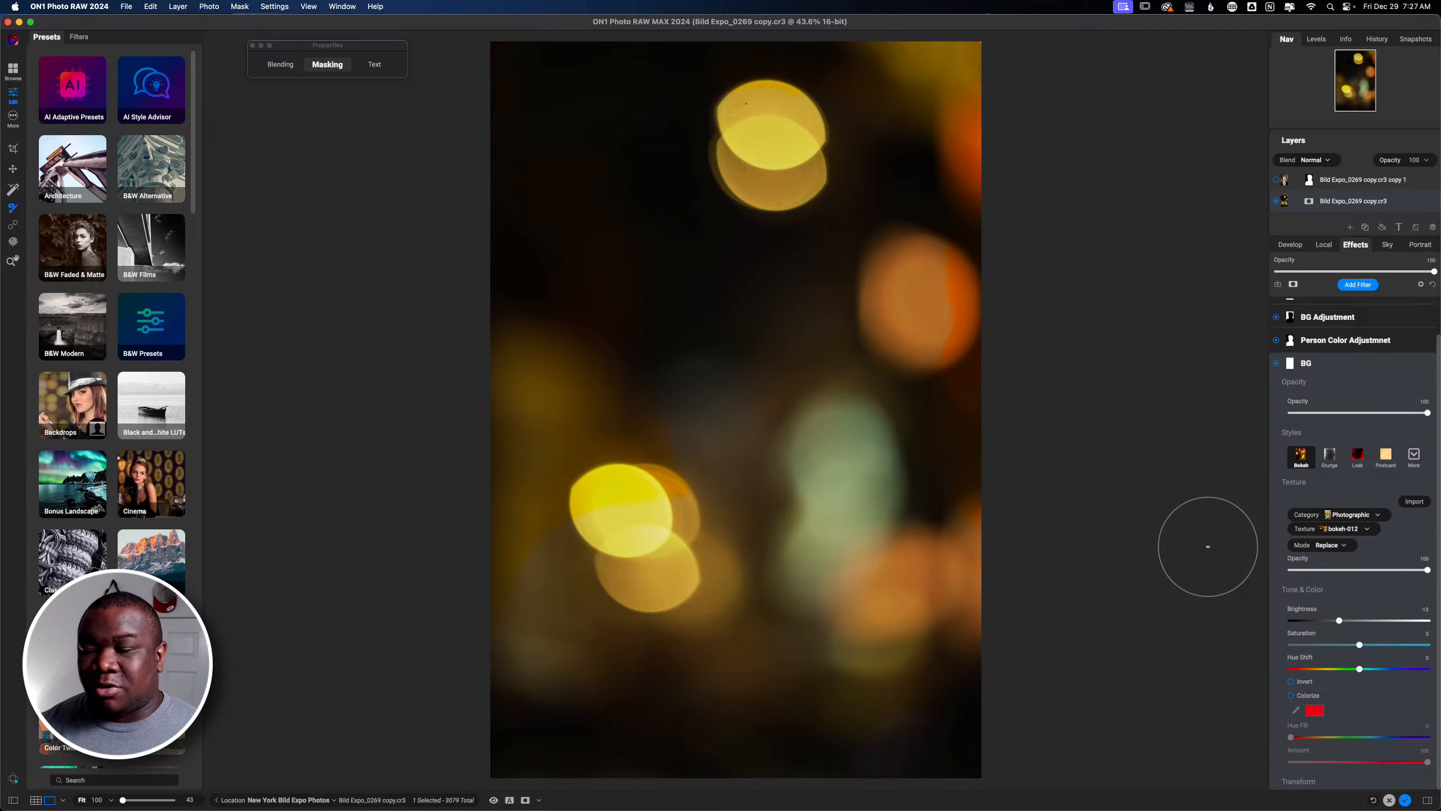
{"action": "left_click", "coordinate": [1366, 530]}
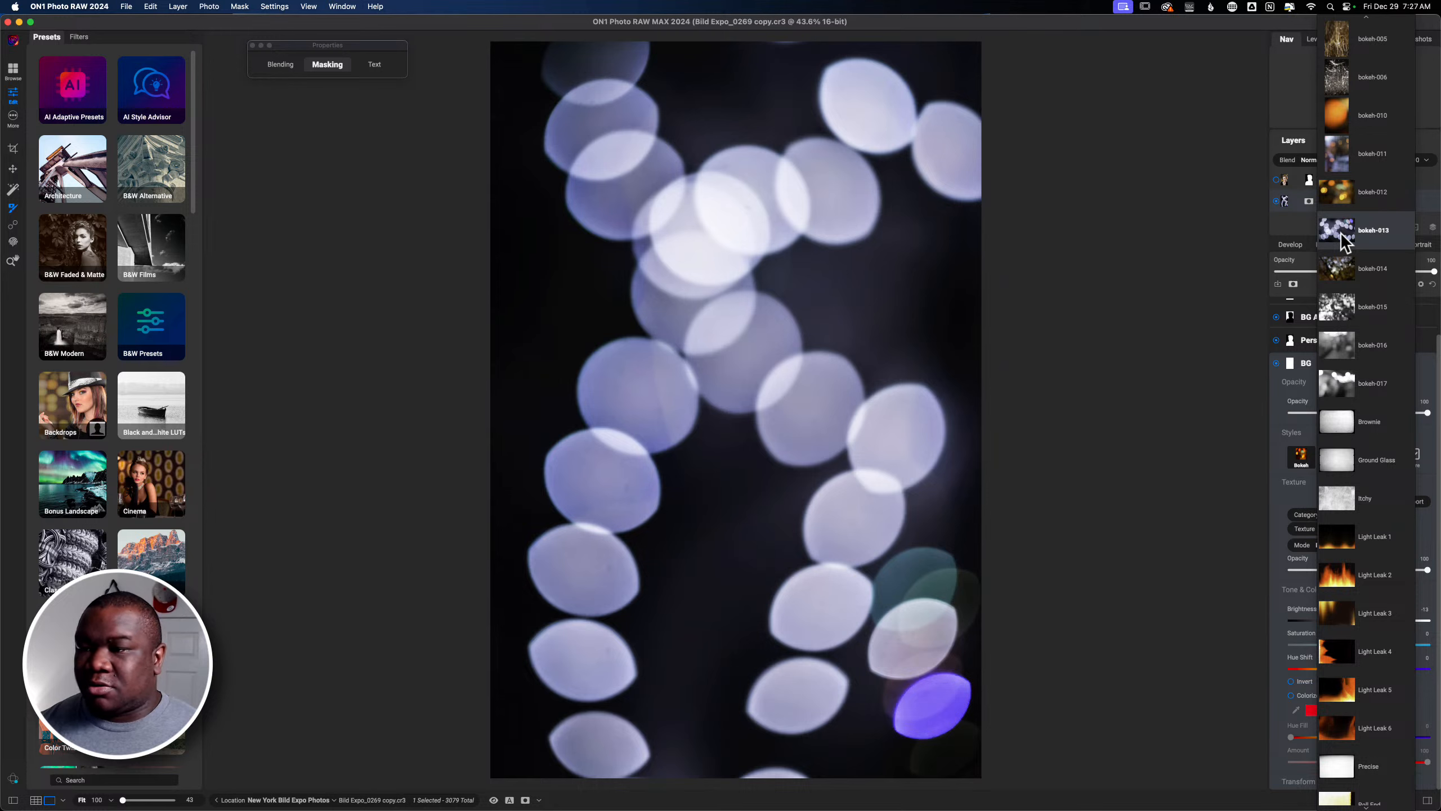
{"action": "left_click", "coordinate": [1338, 78]}
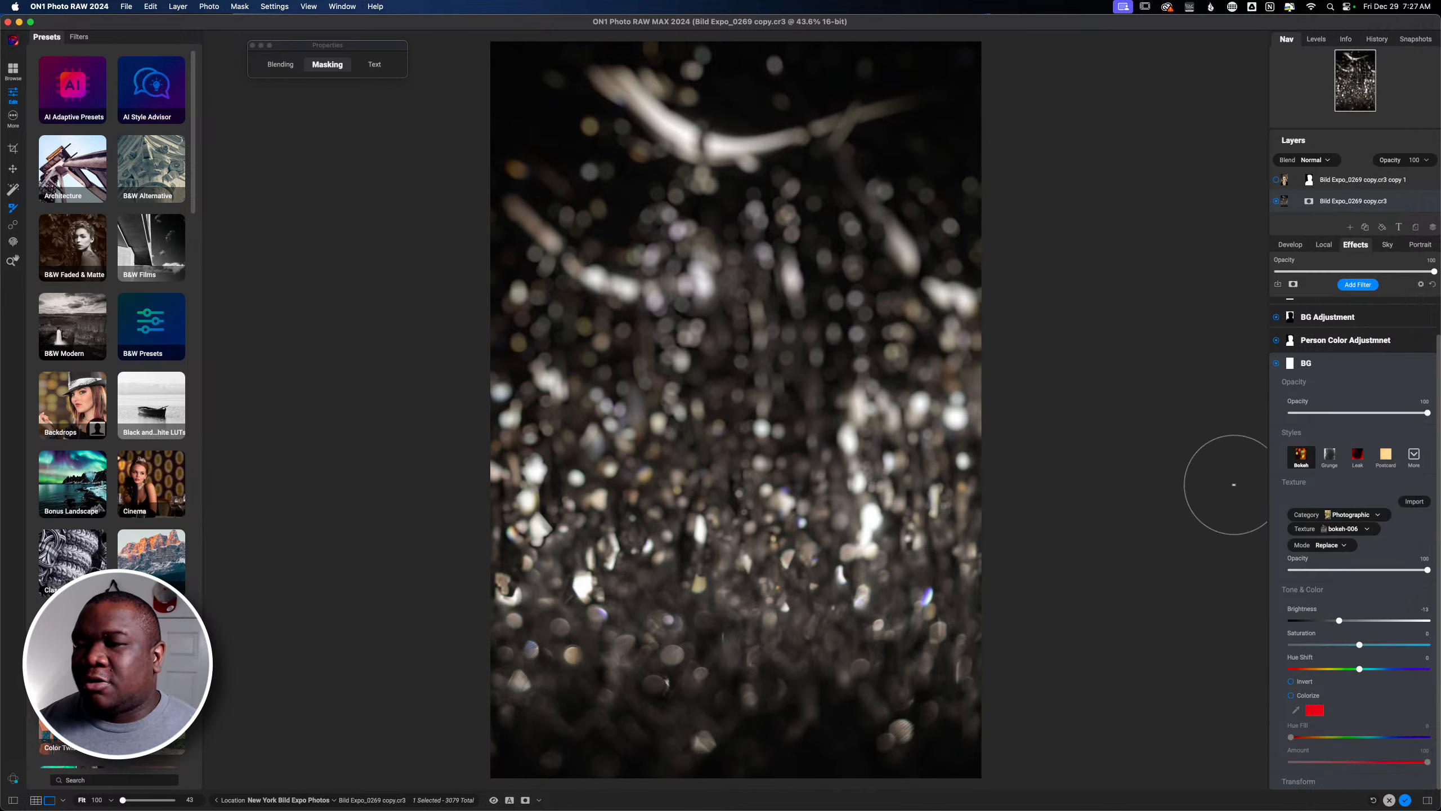
Step: Show the masked duplicate again, then stamp the combined image to a new top layer and hide the layers beneath it
{"action": "left_click", "coordinate": [1277, 181]}
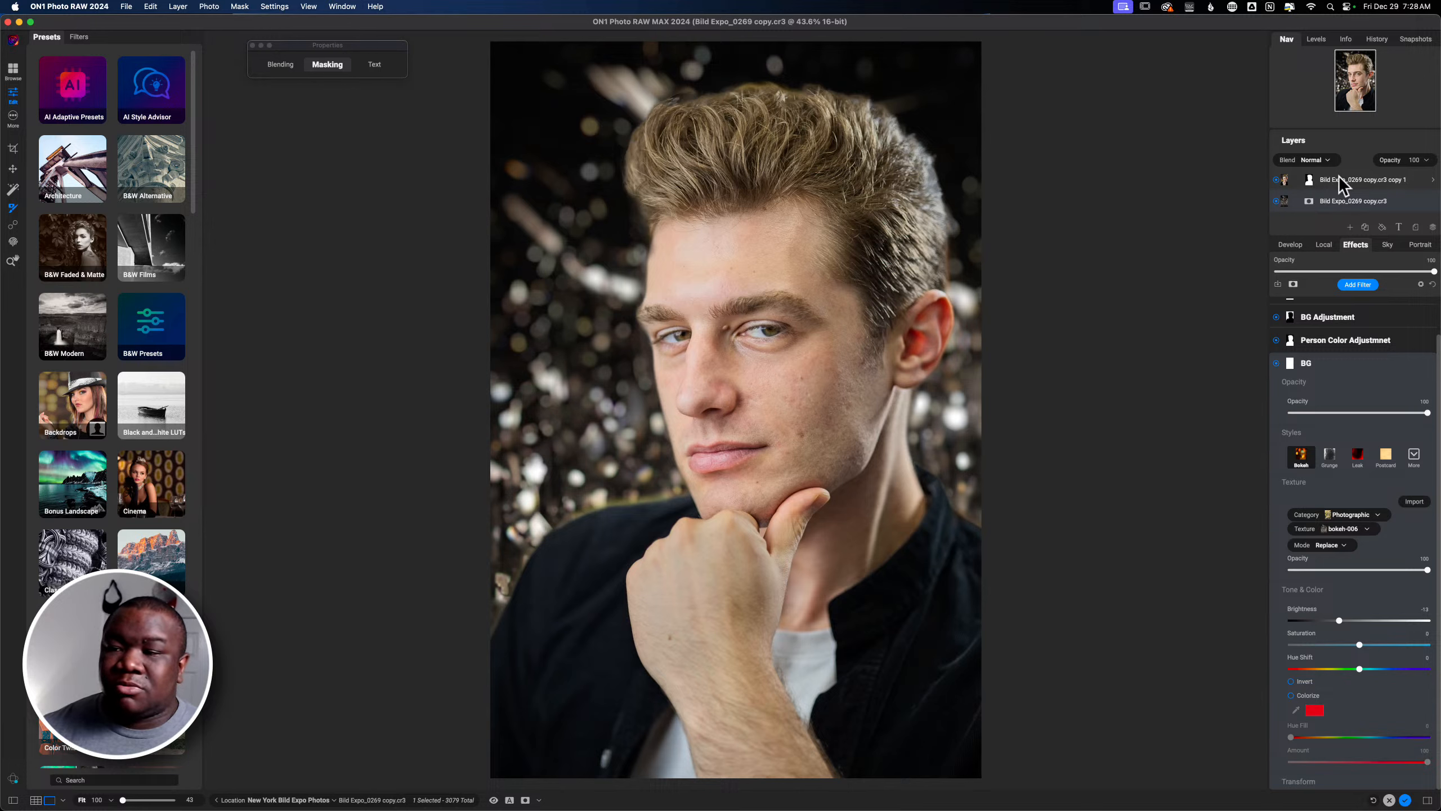
{"action": "left_click", "coordinate": [1324, 181]}
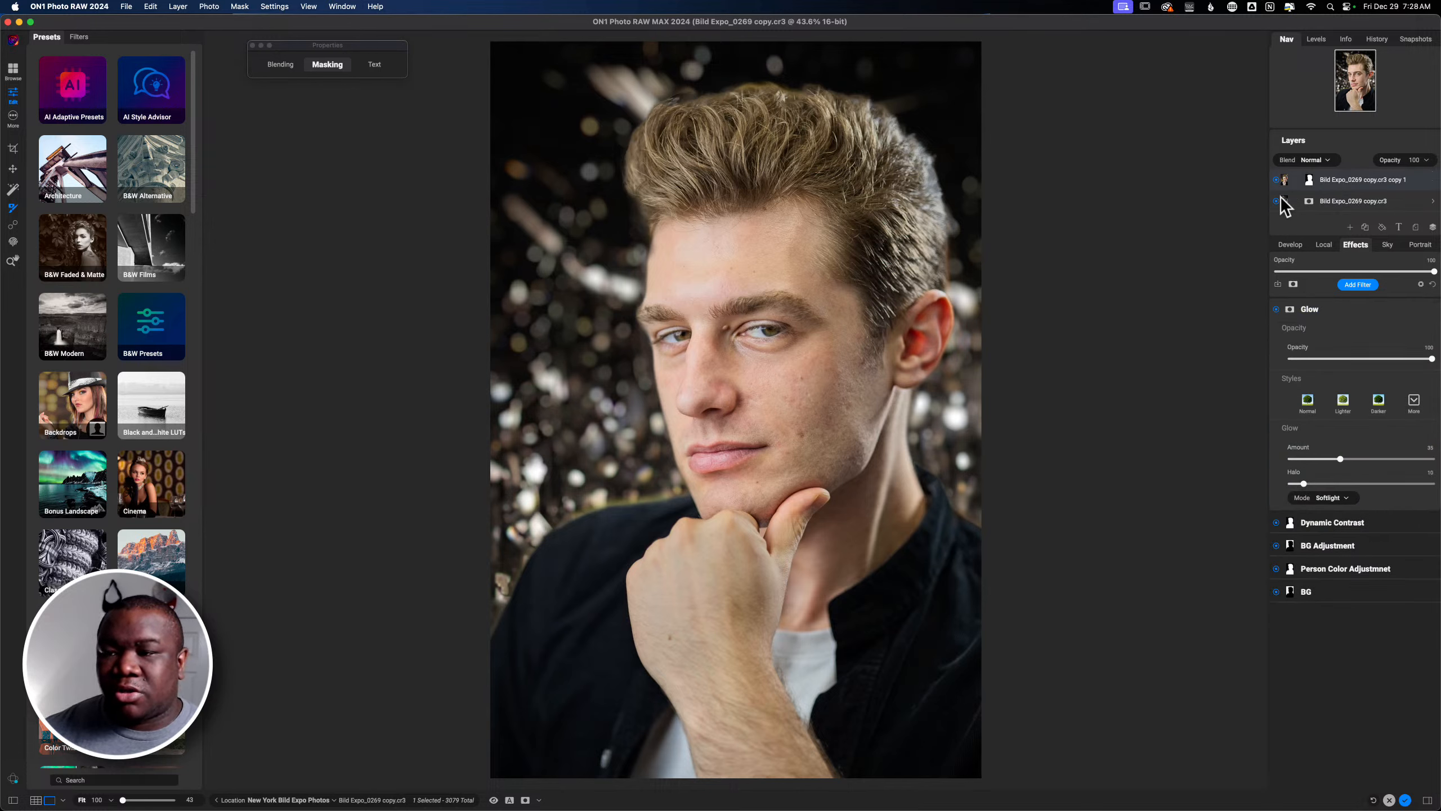
{"action": "right_click", "coordinate": [1332, 181]}
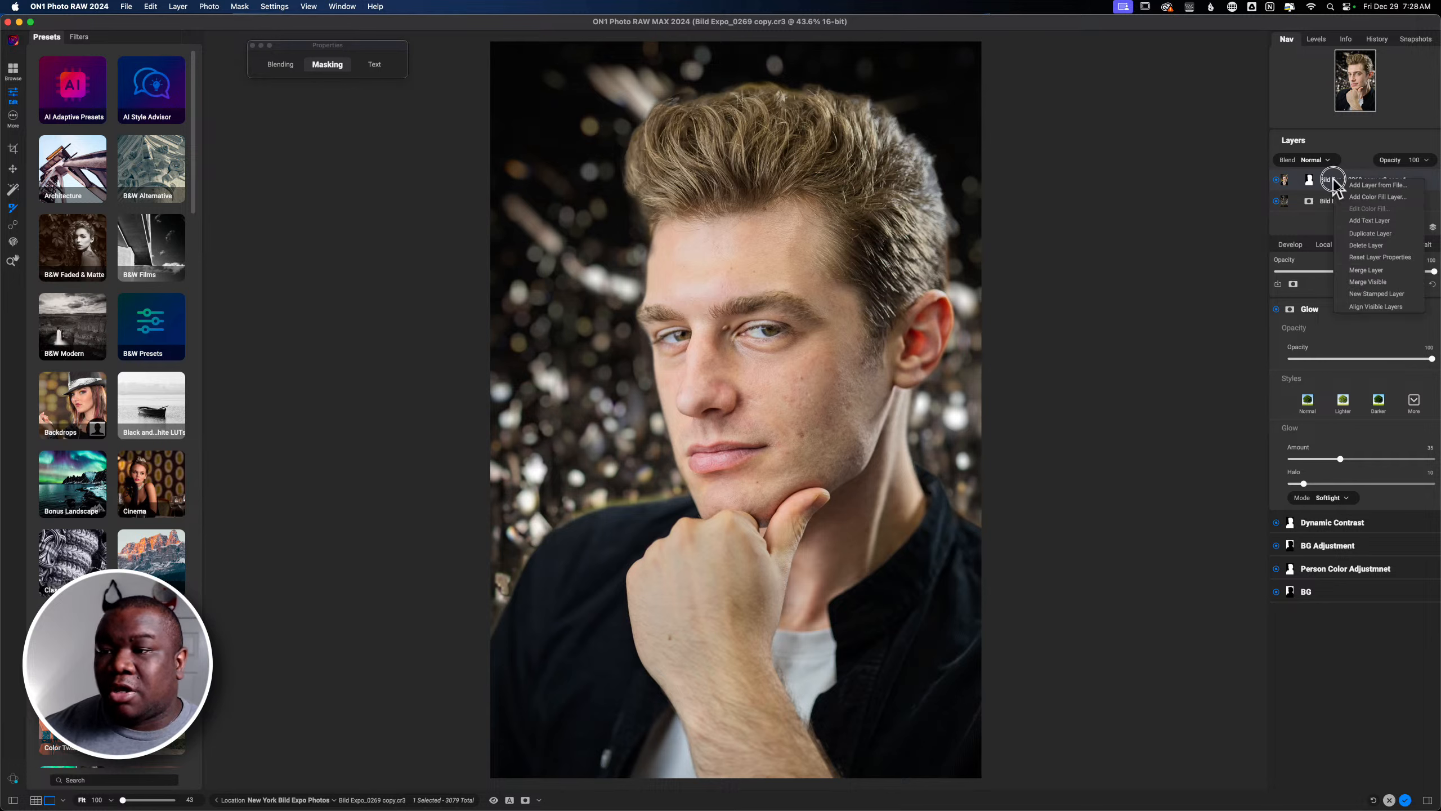
{"action": "left_click", "coordinate": [1402, 294]}
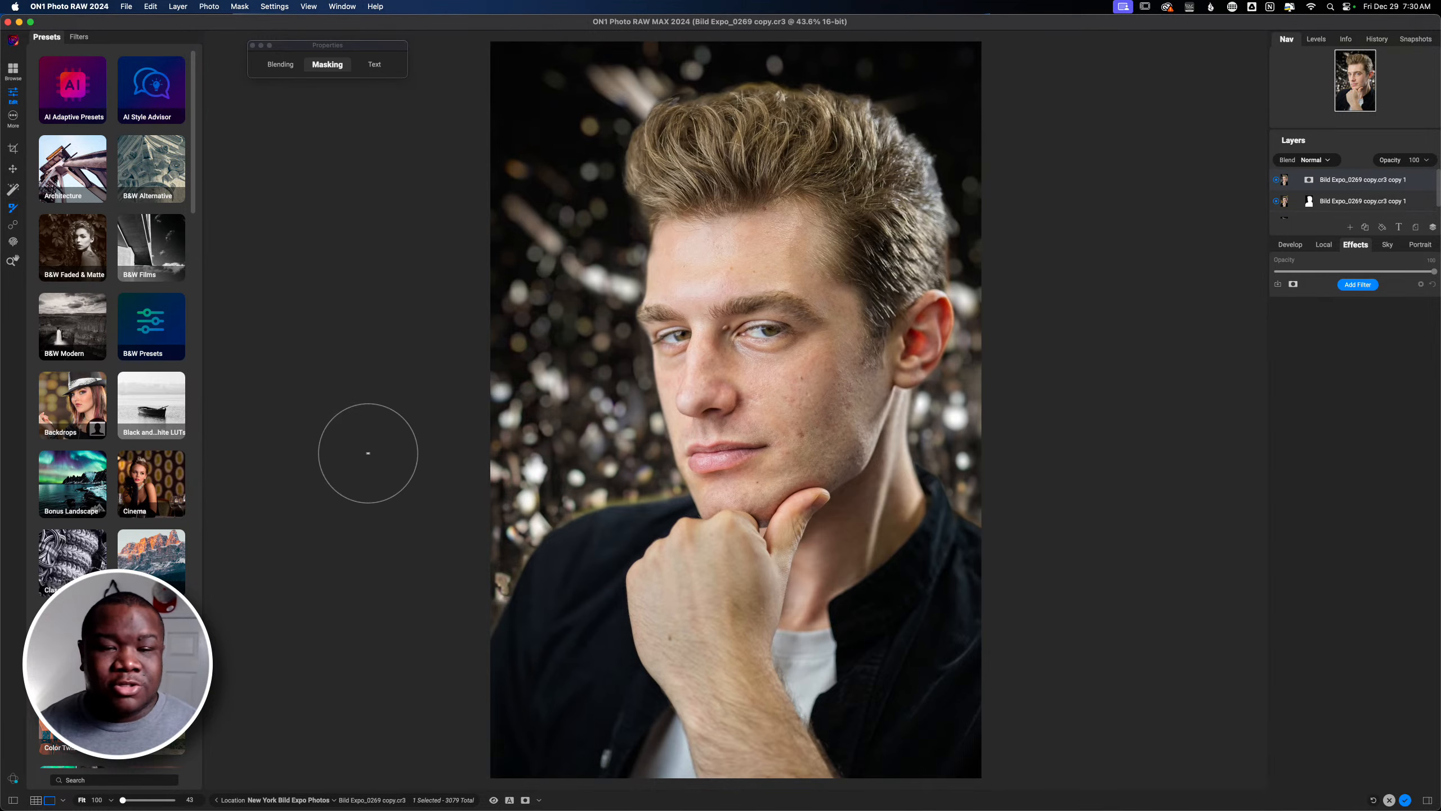
{"action": "scroll", "coordinate": [1344, 198], "scroll_direction": "down", "scroll_amount": 1}
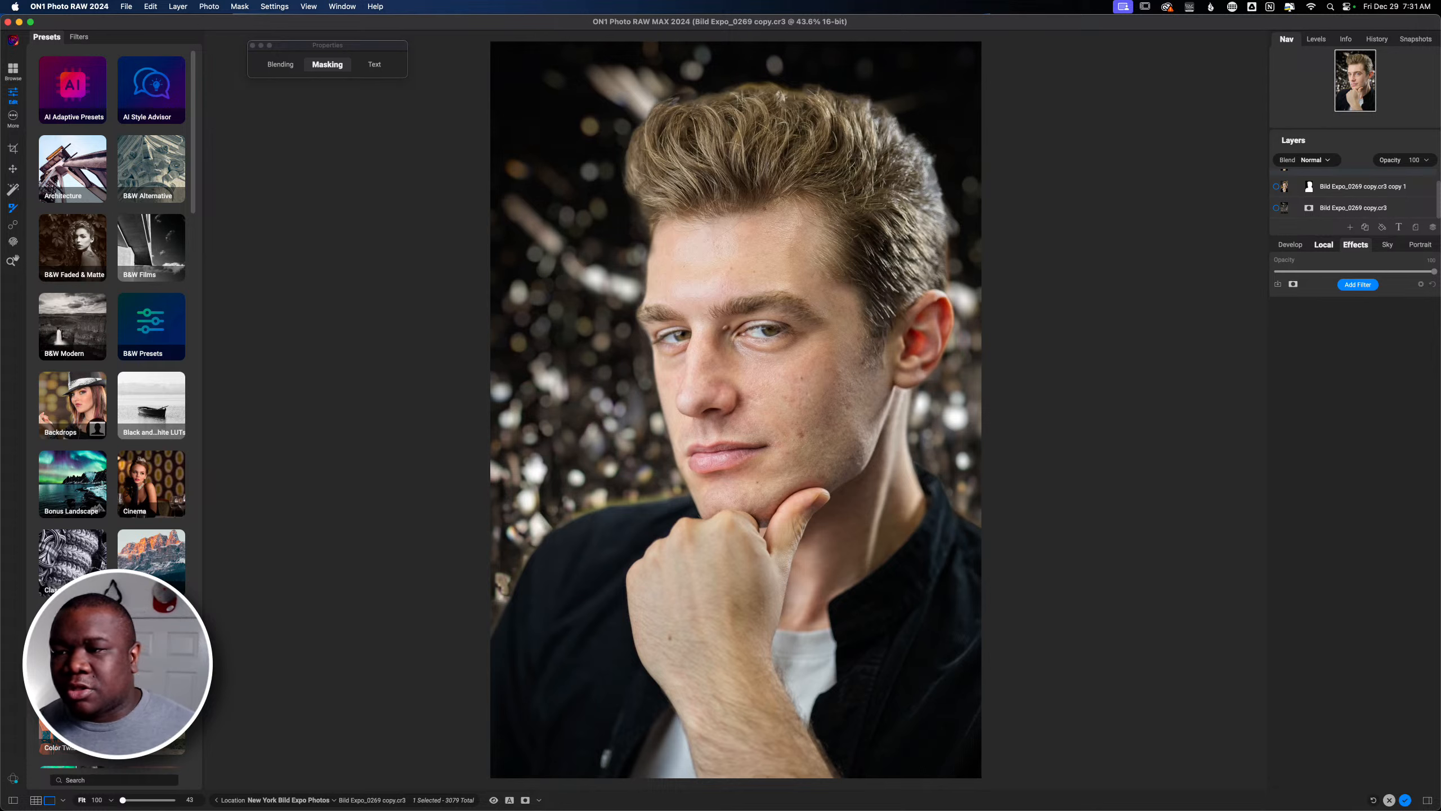
{"action": "scroll", "coordinate": [1349, 198], "scroll_direction": "up", "scroll_amount": 1}
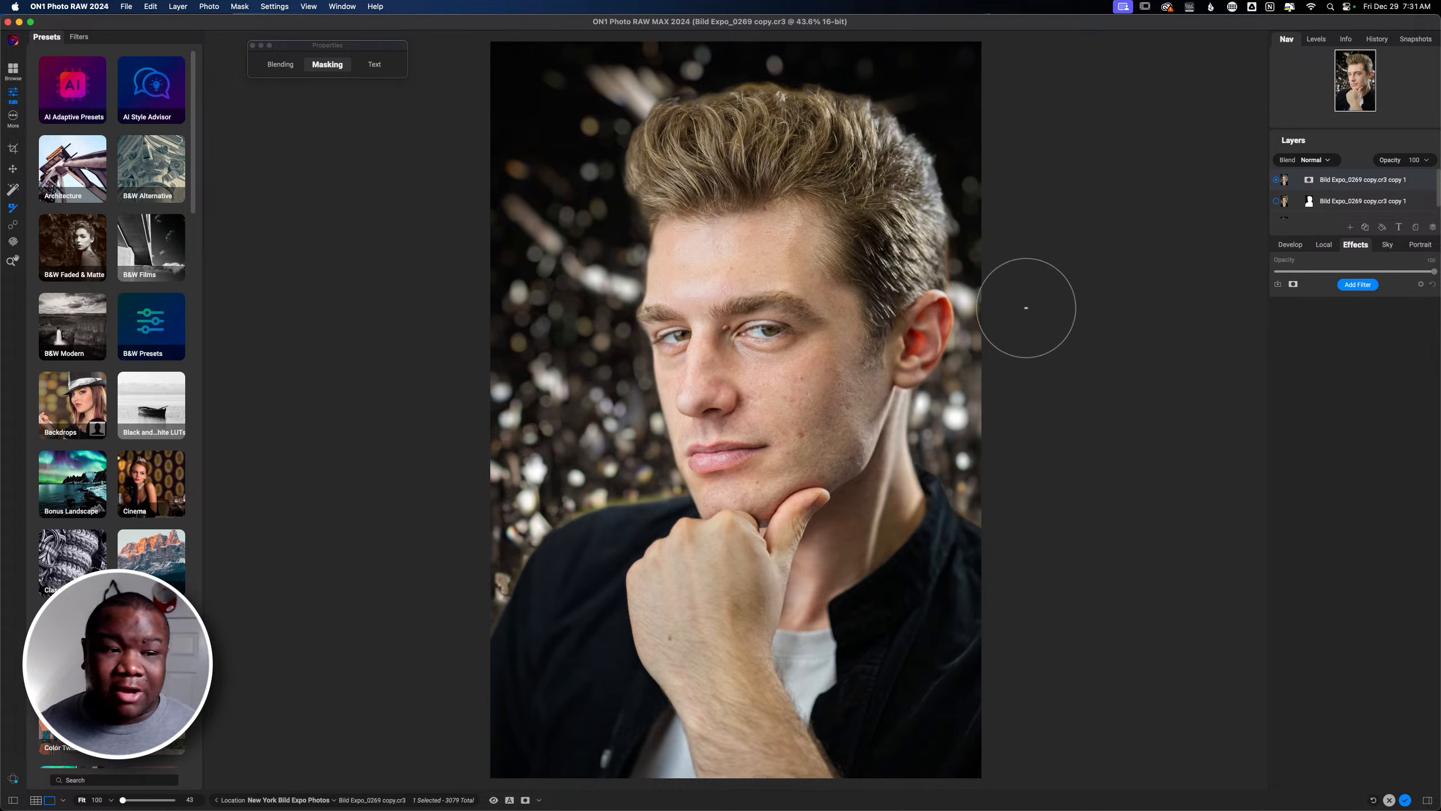
Step: Apply the B5 preset from the B&W Modern collection to the stamped layer
{"action": "left_click", "coordinate": [75, 344]}
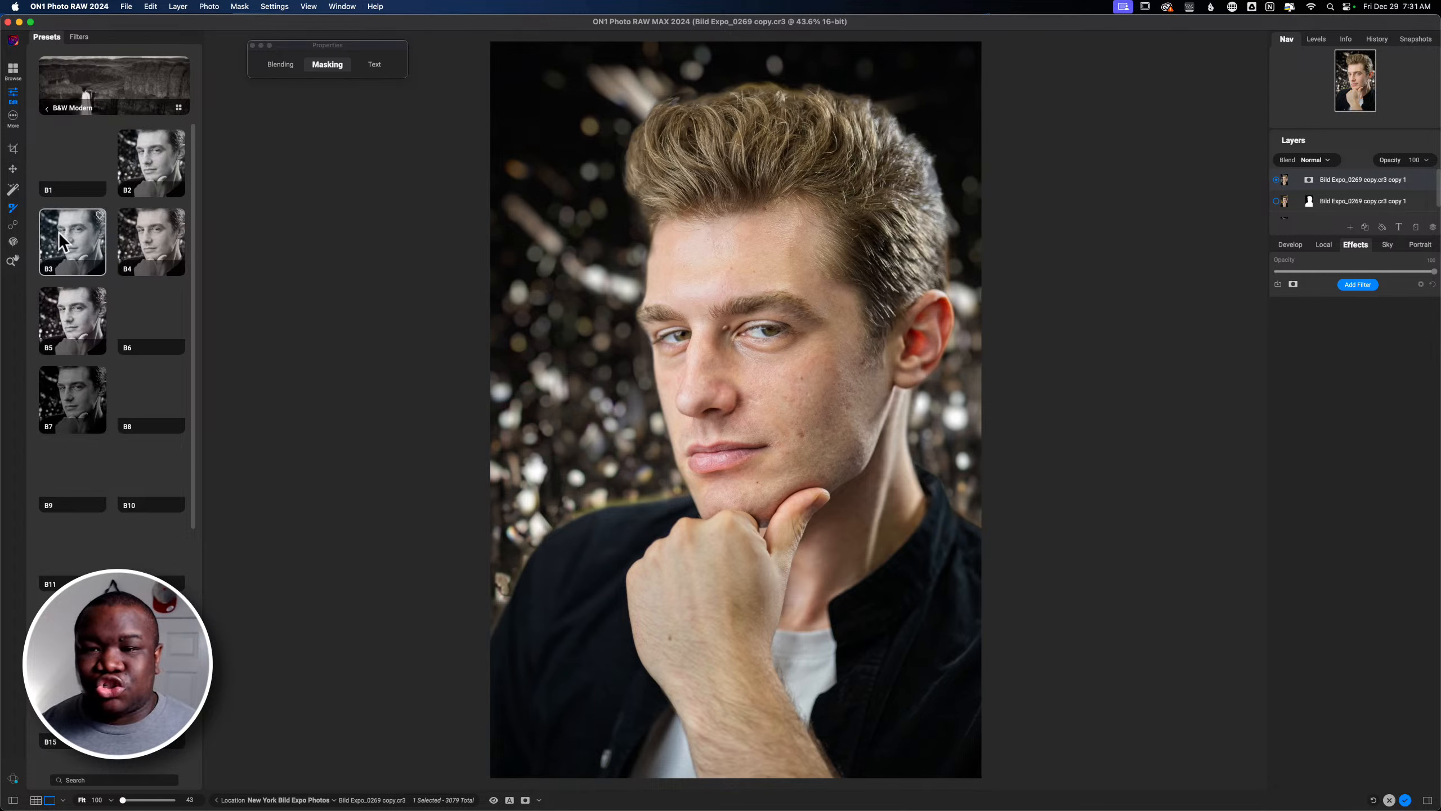
{"action": "mouse_move", "coordinate": [58, 232]}
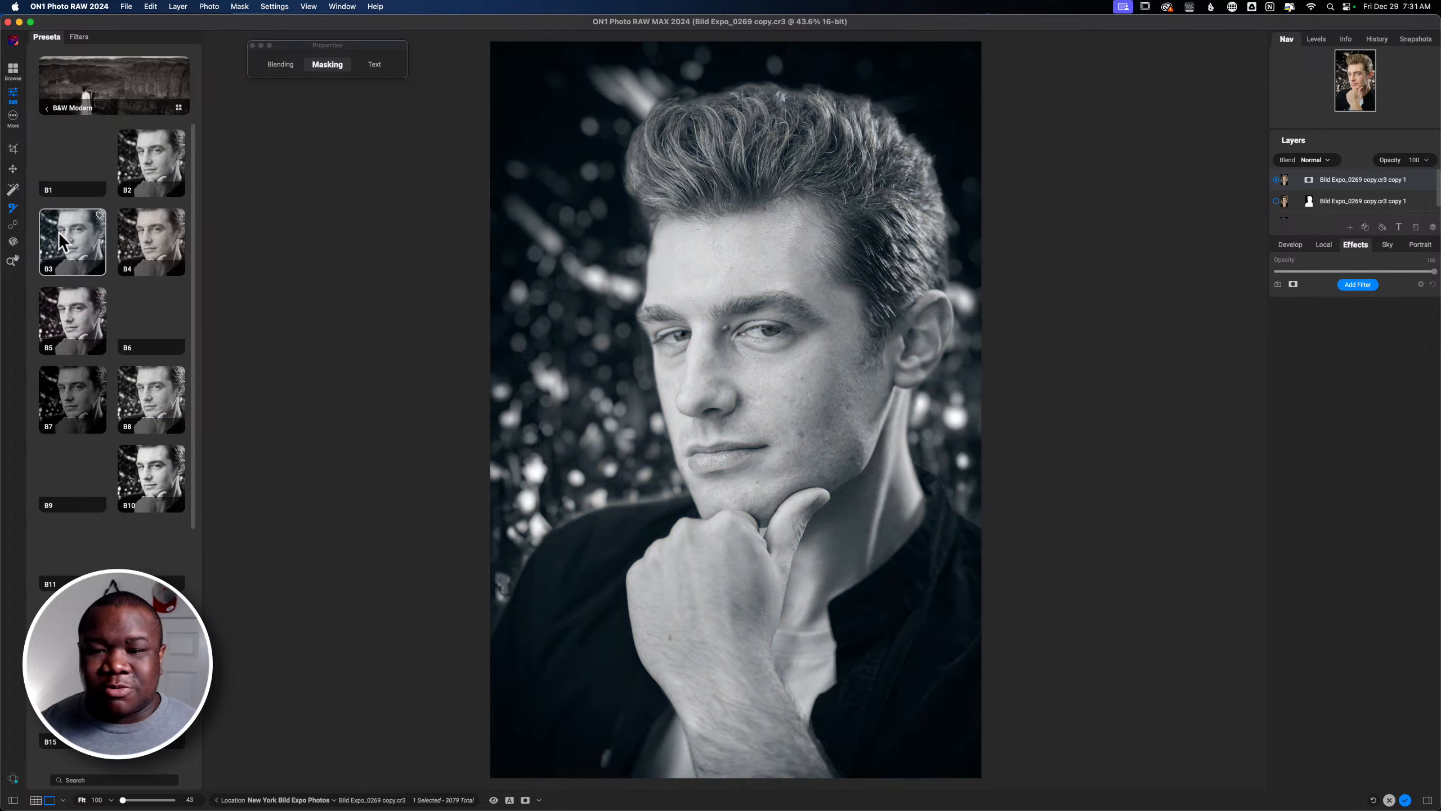
{"action": "left_click", "coordinate": [65, 328]}
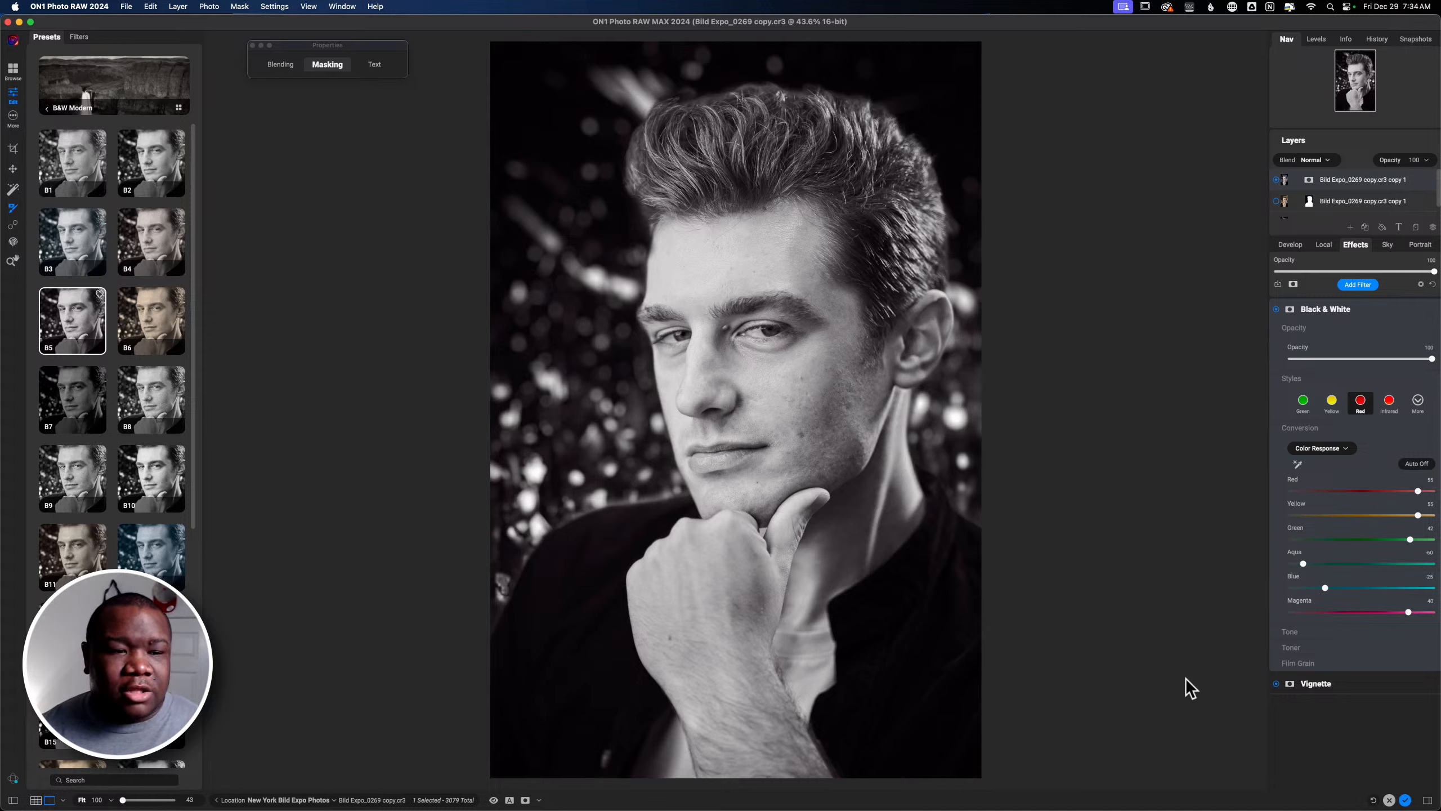
Step: Return to the photo browser and open the red-dress portrait Bild Expo_0251 copy.cr3 for editing
{"action": "key", "text": "g"}
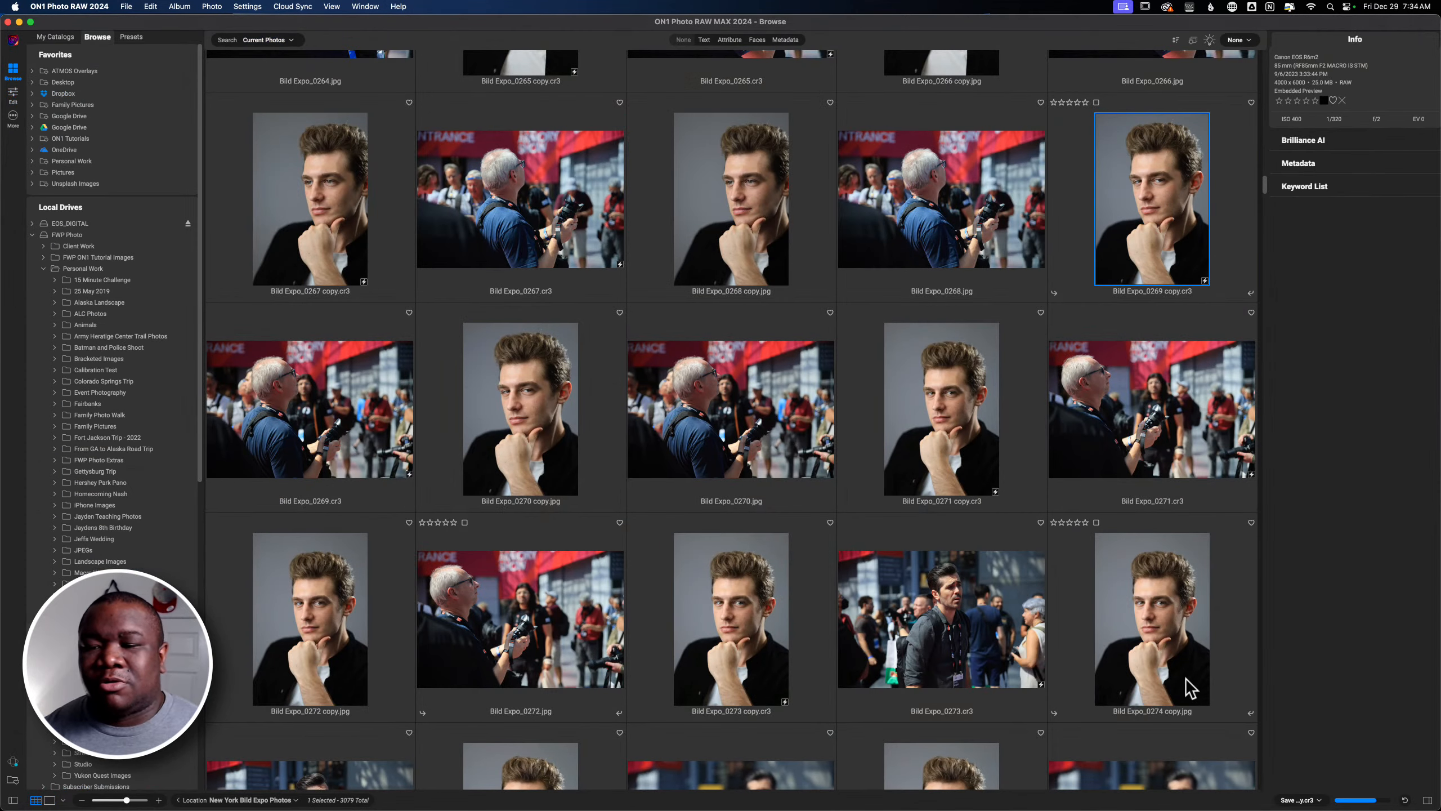
{"action": "scroll", "coordinate": [1190, 687], "scroll_direction": "up", "scroll_amount": 3}
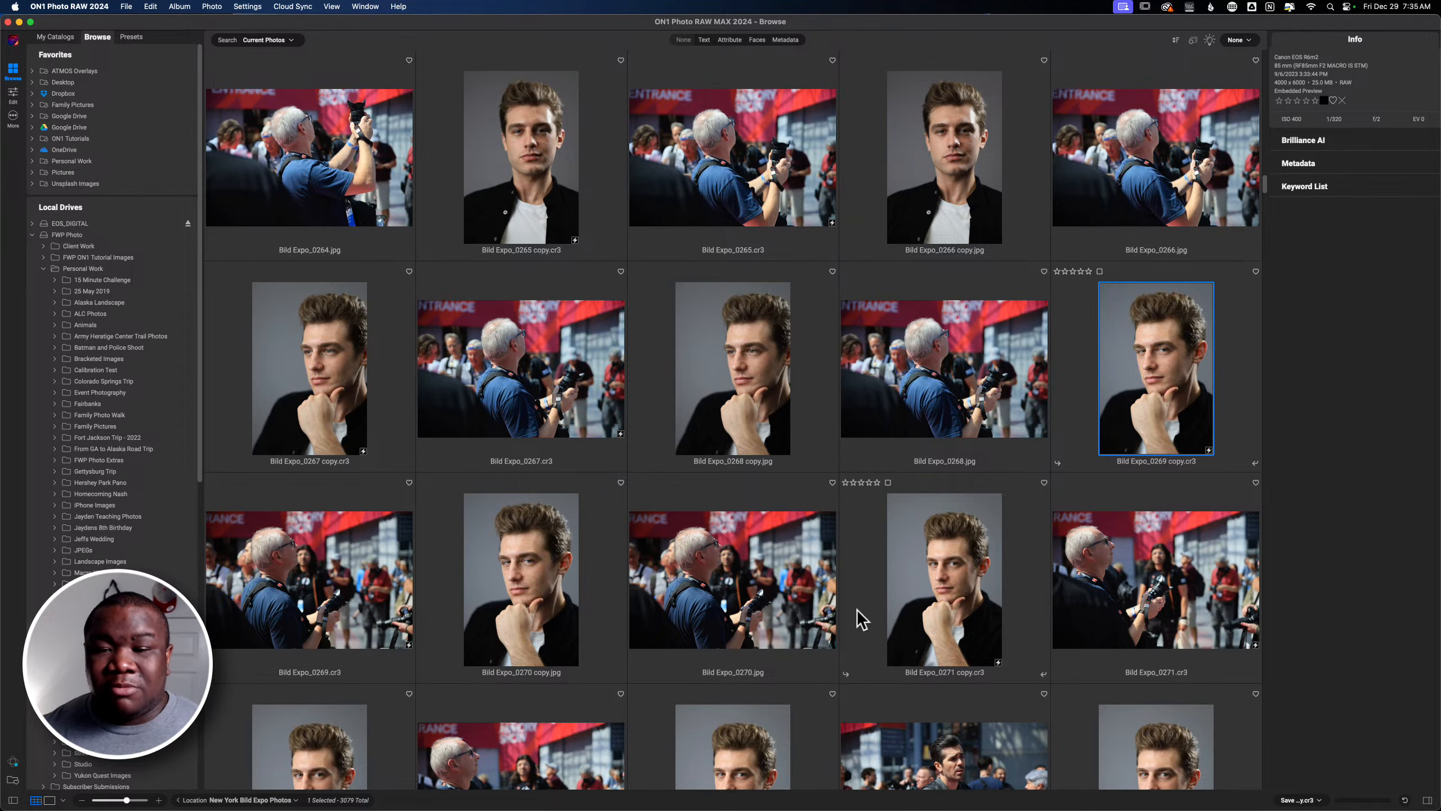
{"action": "scroll", "coordinate": [882, 549], "scroll_direction": "up", "scroll_amount": 3}
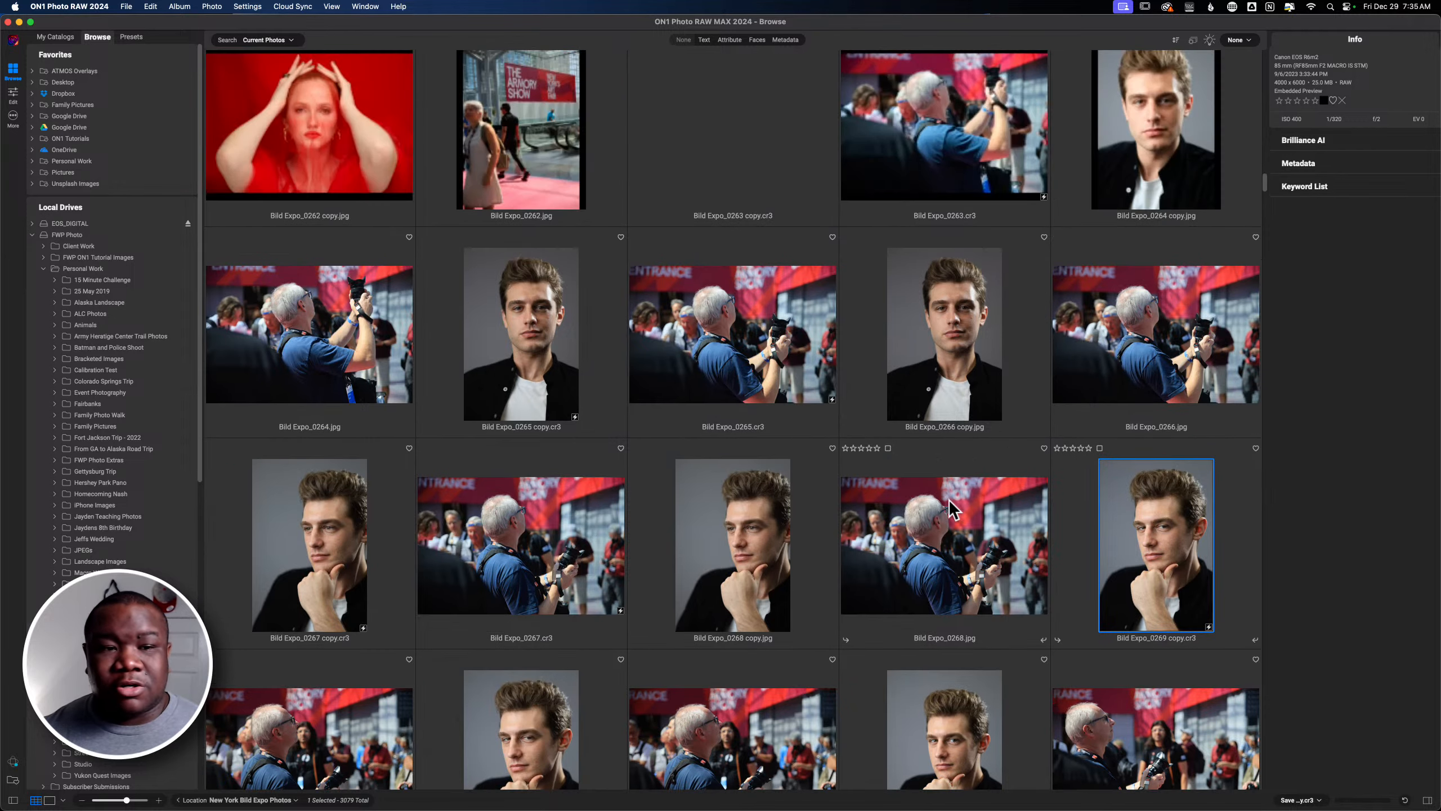
{"action": "scroll", "coordinate": [953, 508], "scroll_direction": "up", "scroll_amount": 6}
{"action": "scroll", "coordinate": [989, 441], "scroll_direction": "up", "scroll_amount": 3}
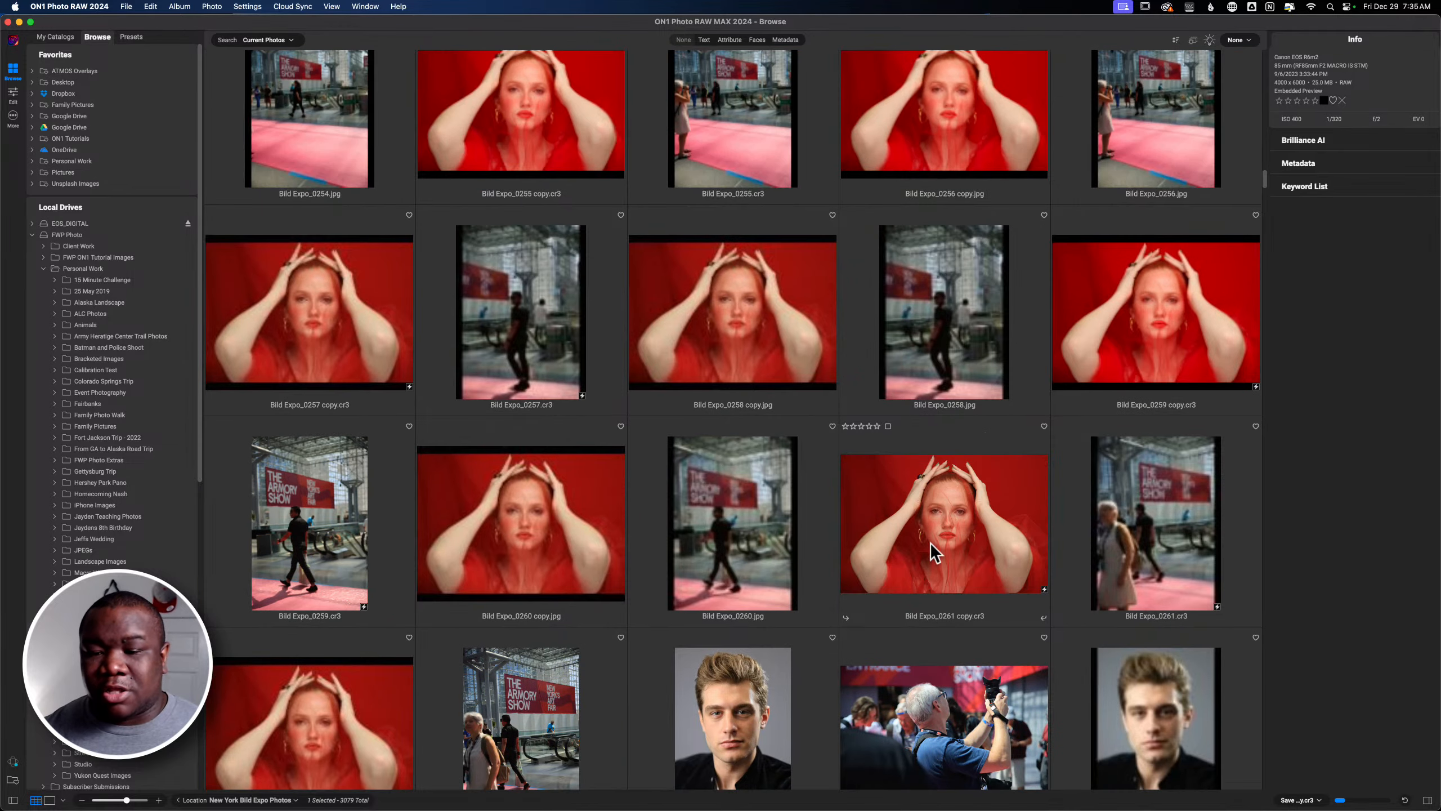
{"action": "scroll", "coordinate": [934, 554], "scroll_direction": "up", "scroll_amount": 8}
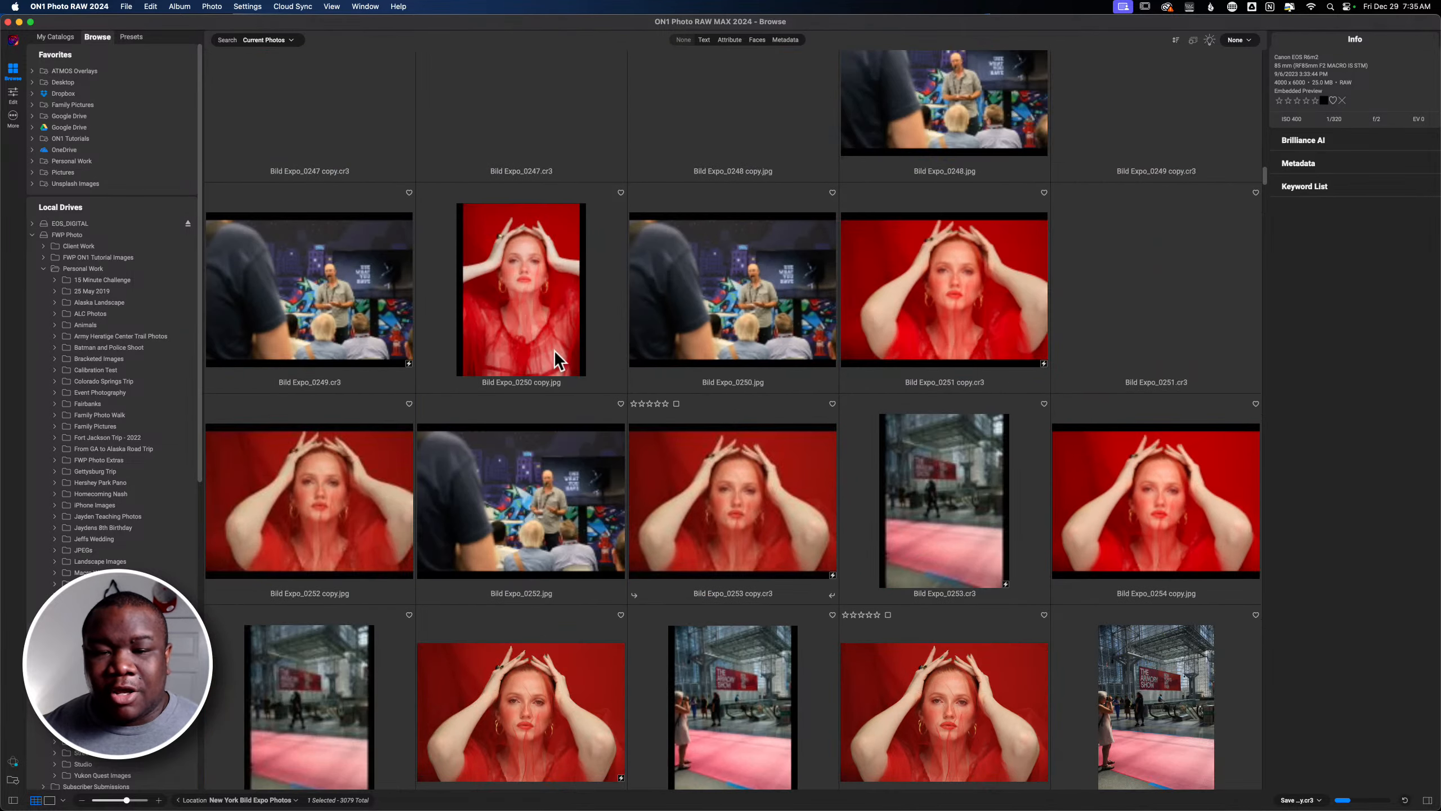
{"action": "scroll", "coordinate": [840, 415], "scroll_direction": "up", "scroll_amount": 3}
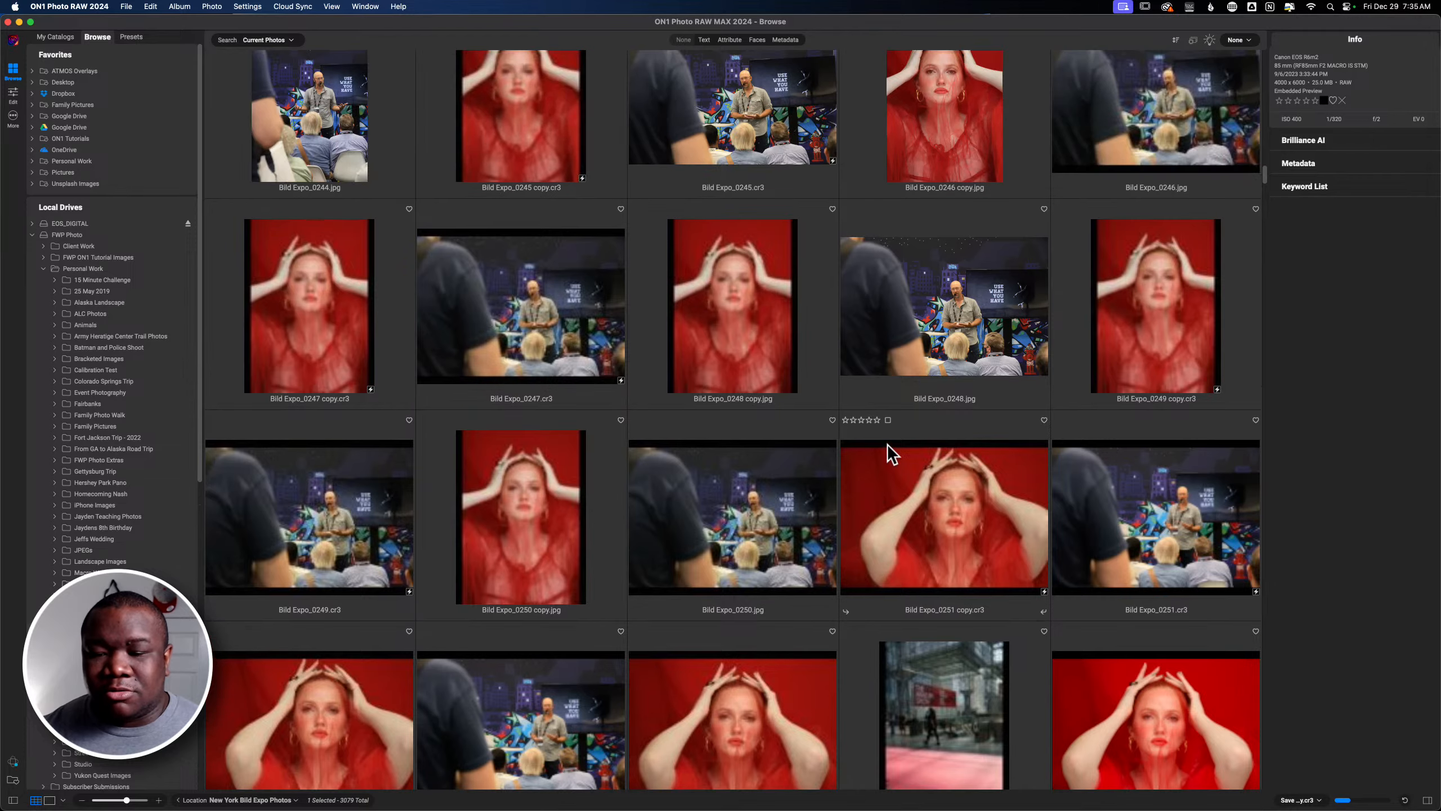
{"action": "left_click", "coordinate": [925, 499]}
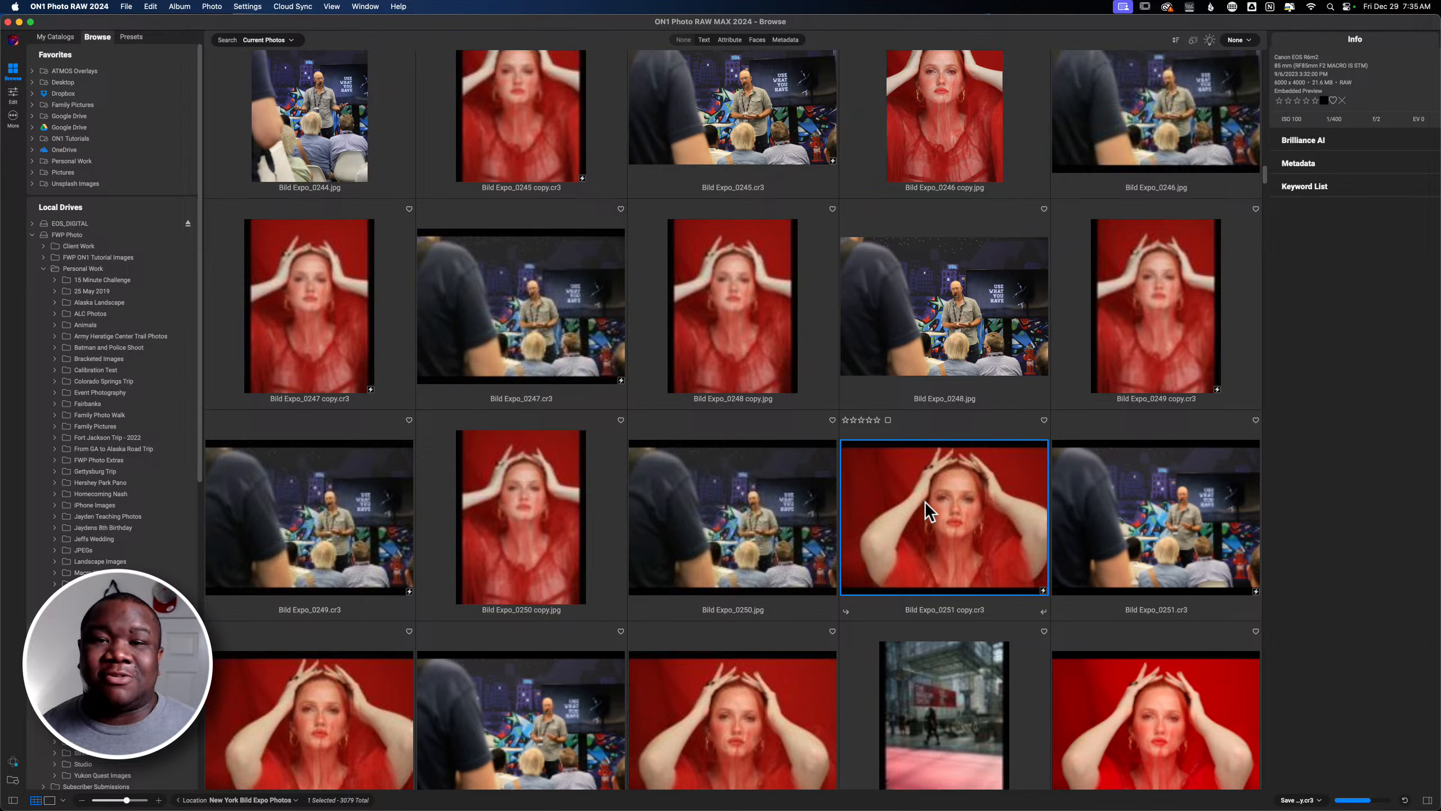
{"action": "double_click", "coordinate": [926, 501]}
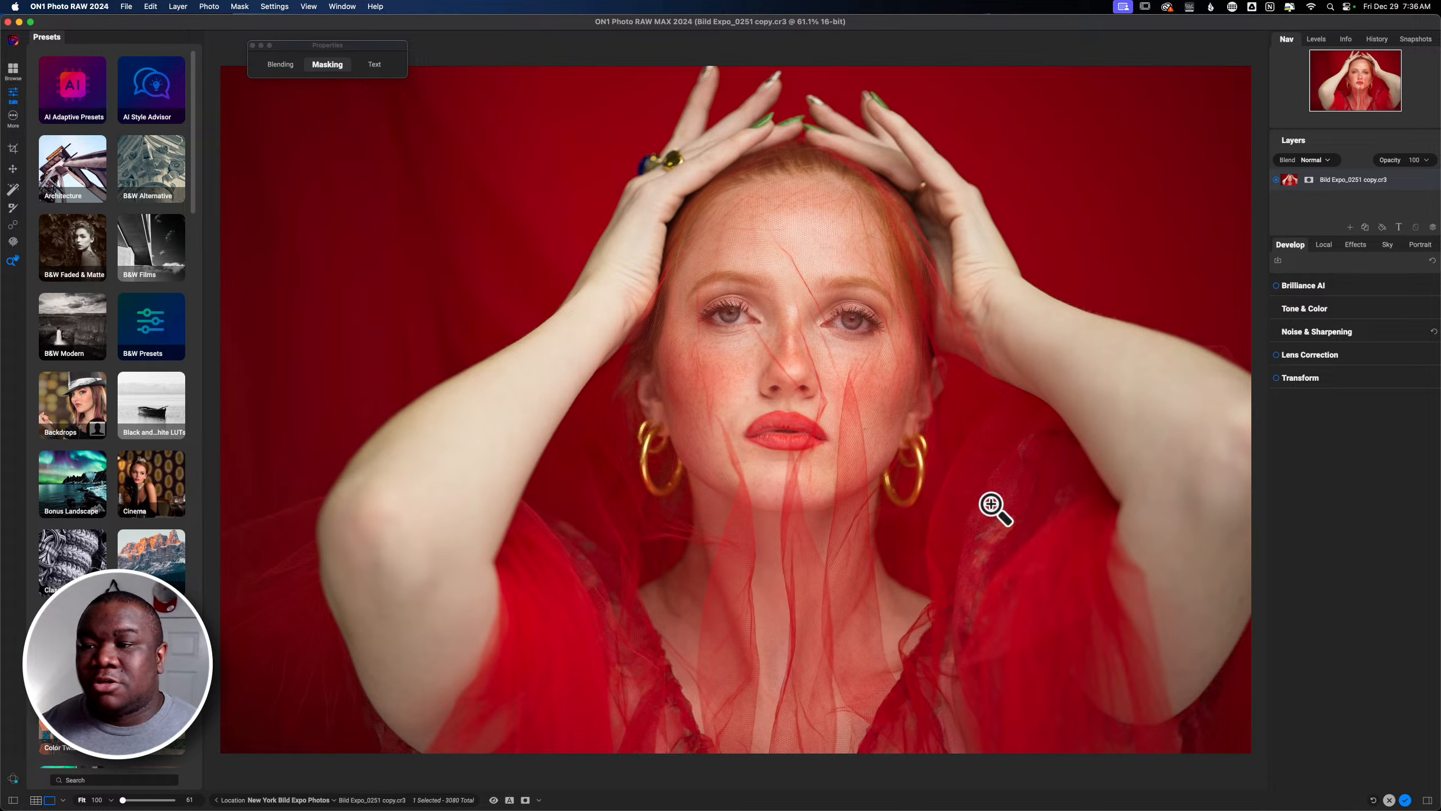
Step: Add a Textures filter to the red-dress portrait as an effect
{"action": "left_click", "coordinate": [1357, 245]}
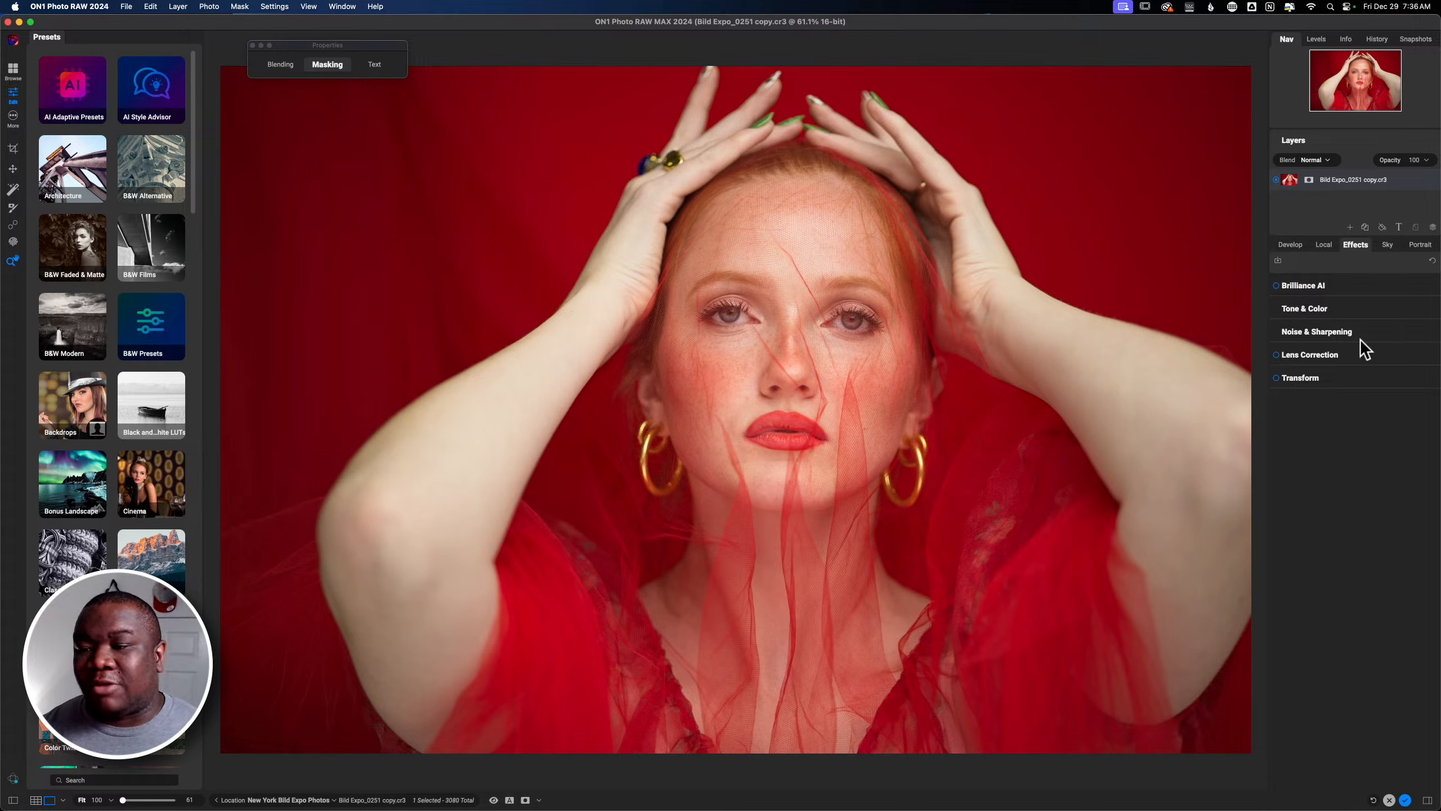
{"action": "left_click", "coordinate": [1358, 285]}
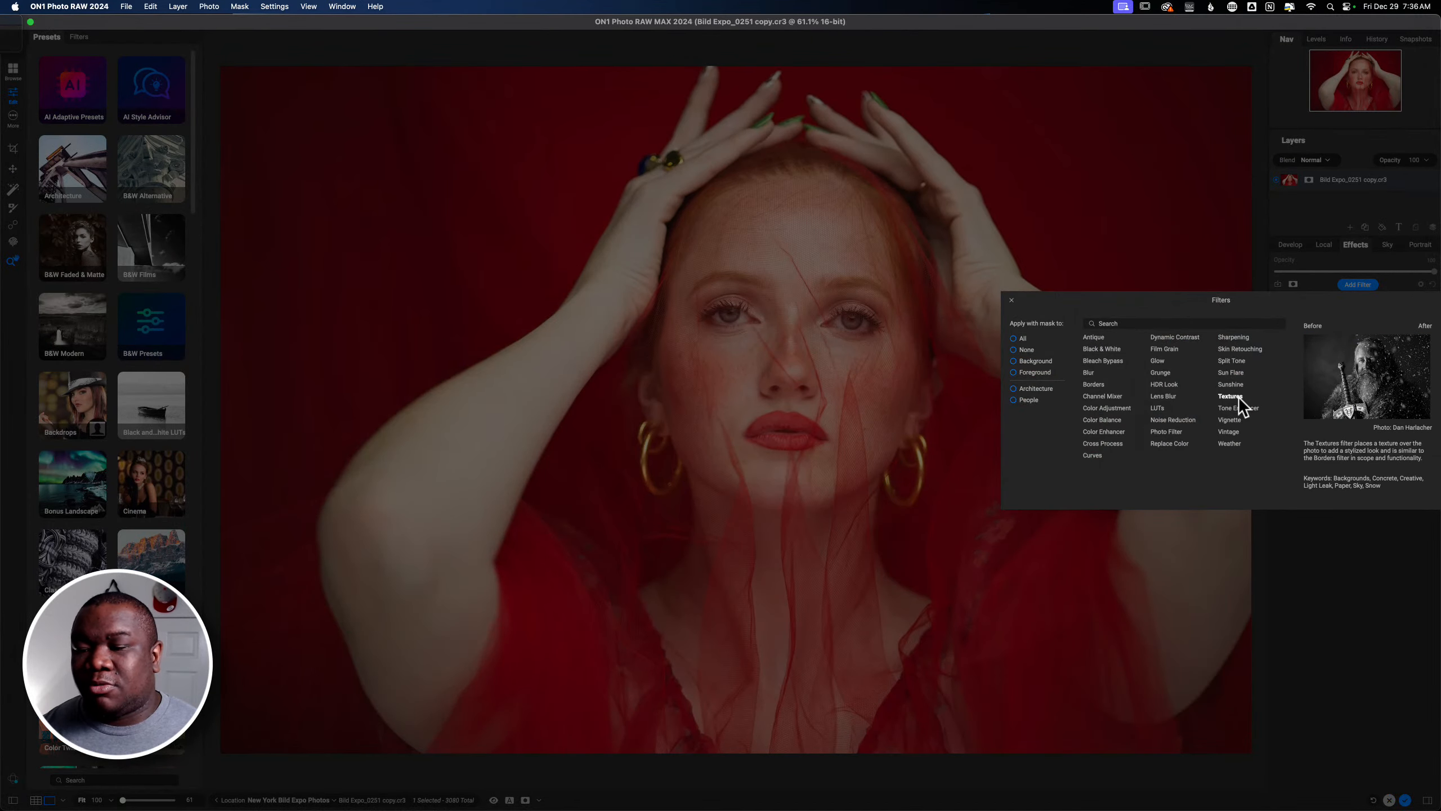
{"action": "left_click", "coordinate": [1322, 437]}
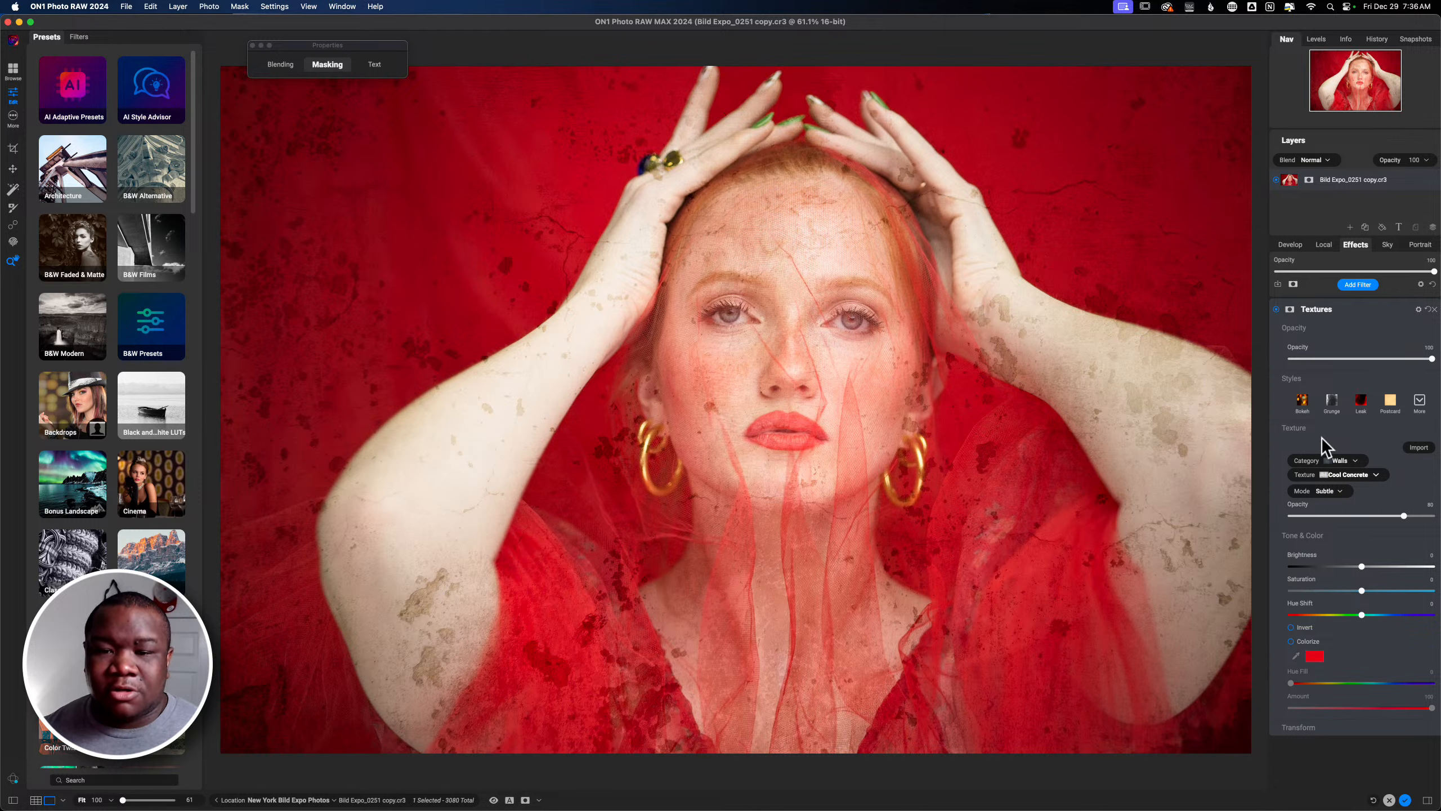
Step: Mask the woman out of the Textures filter using the Mask AI People region
{"action": "left_click", "coordinate": [335, 65]}
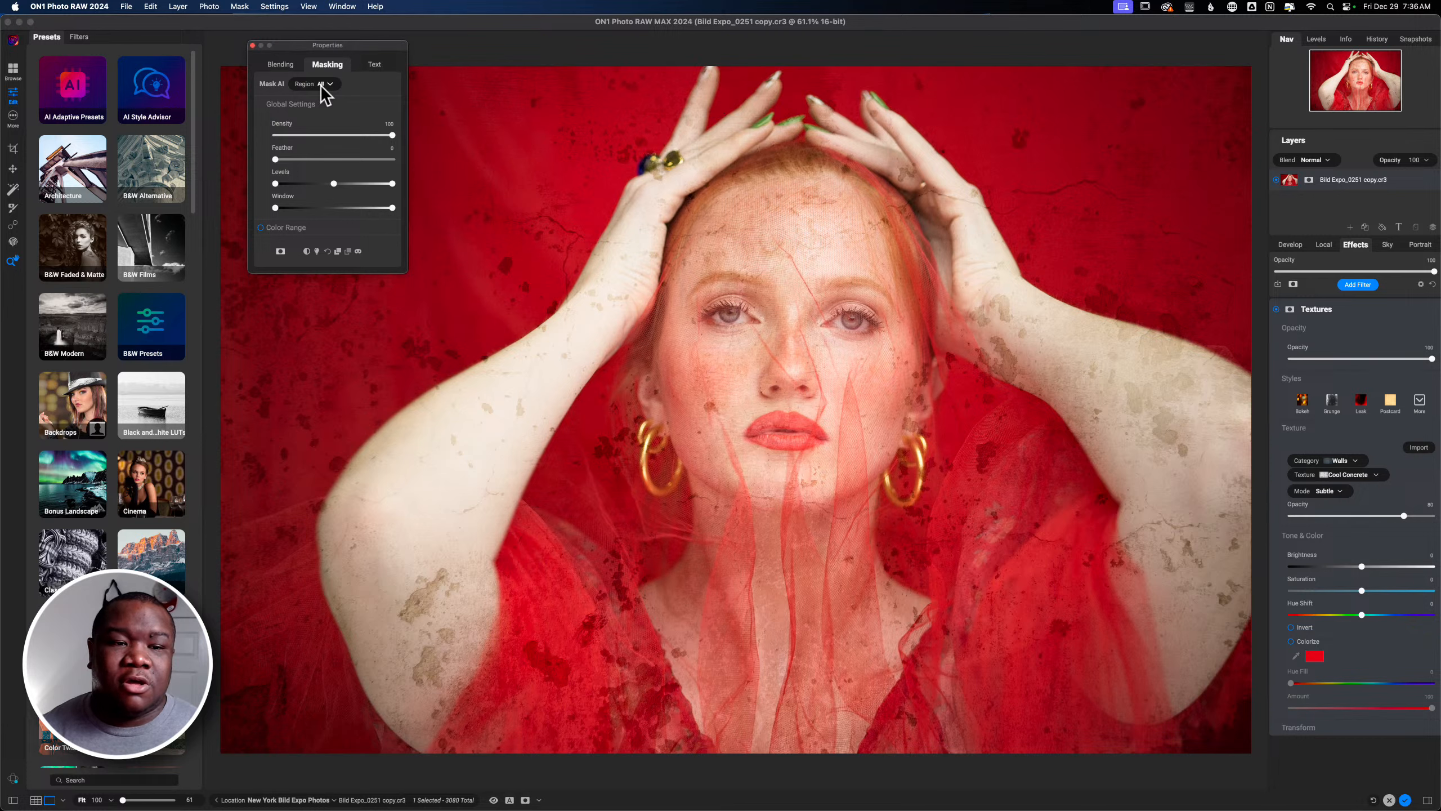
{"action": "left_click", "coordinate": [321, 84]}
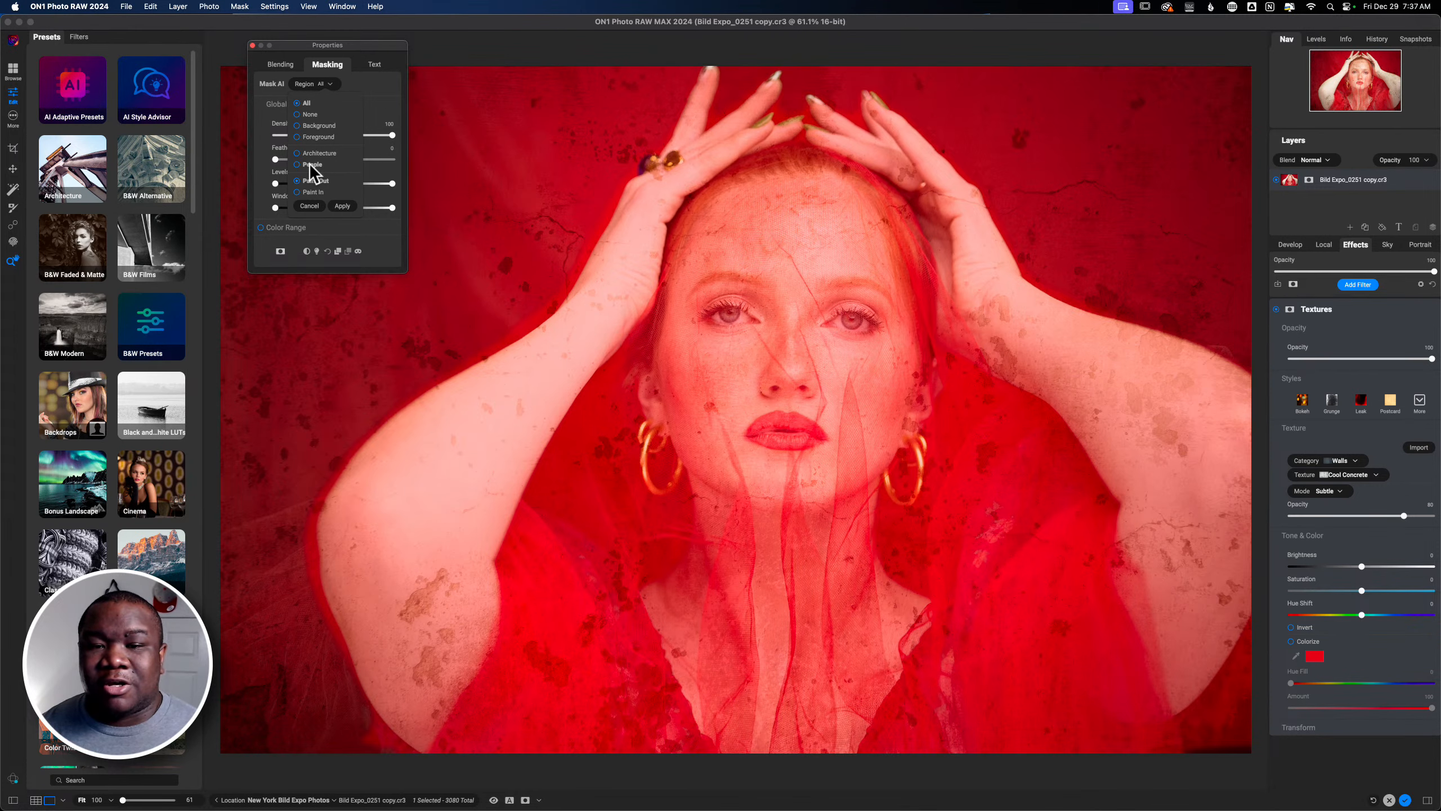
{"action": "left_click", "coordinate": [310, 165]}
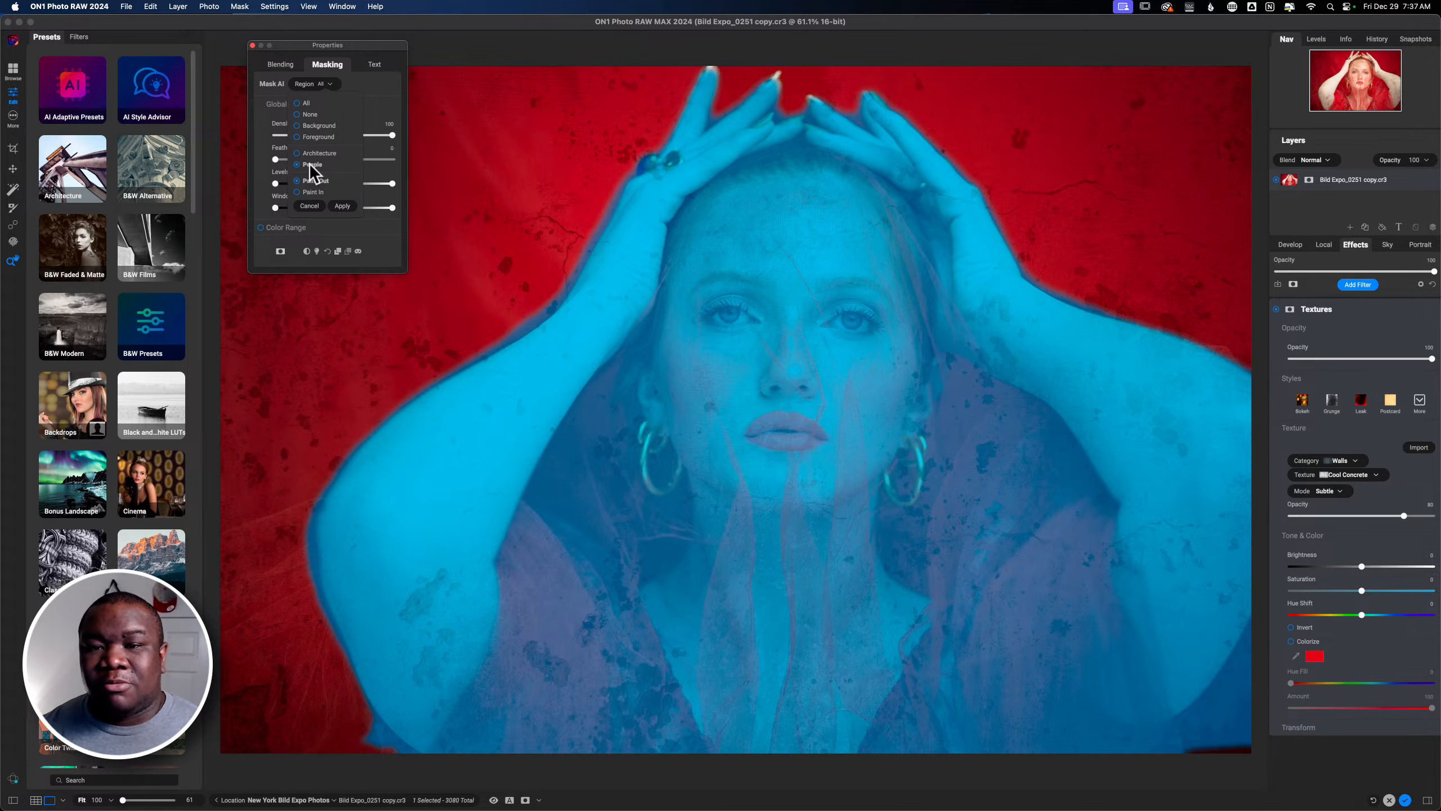
{"action": "left_click", "coordinate": [342, 206]}
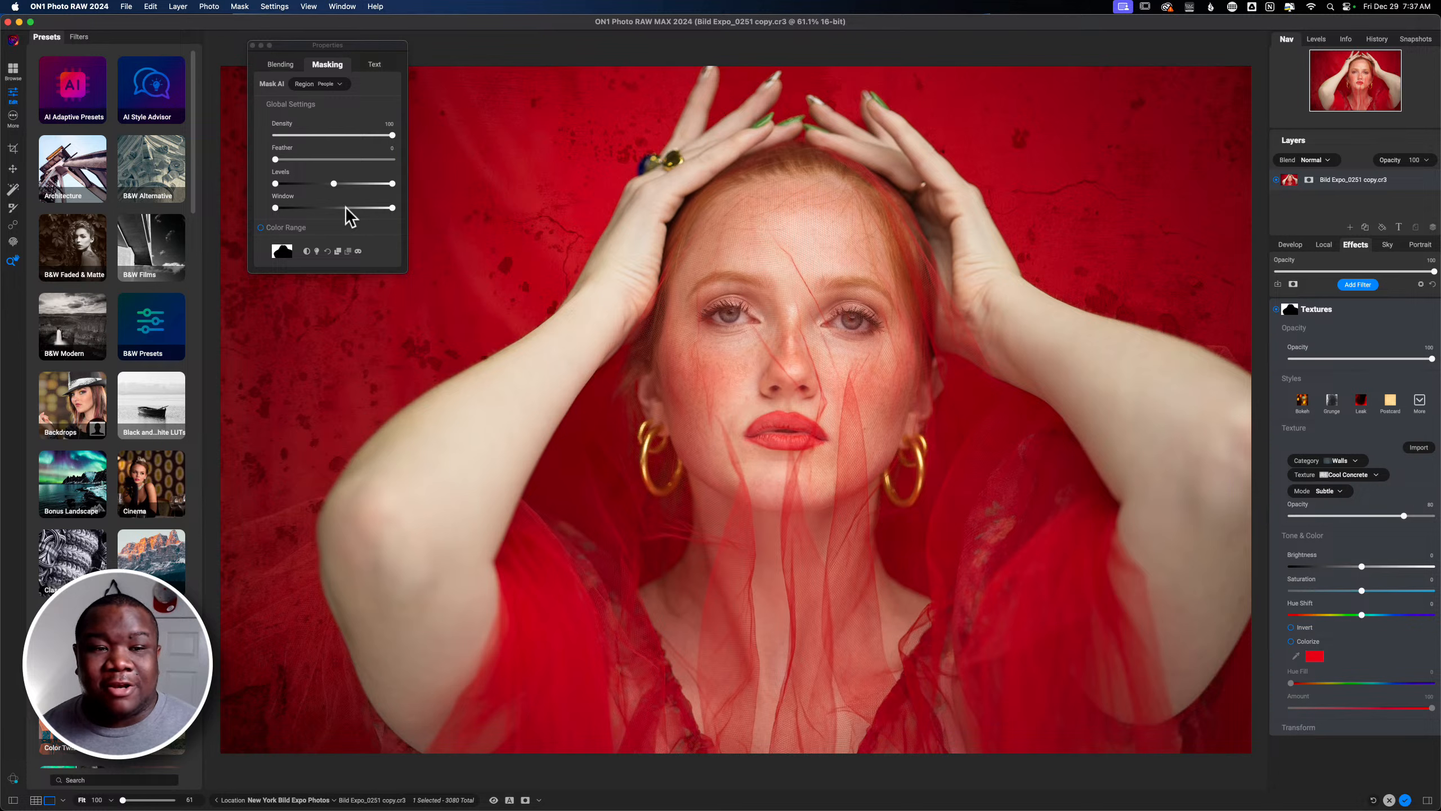
Step: Move the masking properties clear of the photo, then raise the texture's Opacity to 100 and lower its Brightness
{"action": "left_click_drag", "start_coordinate": [364, 45], "coordinate": [138, 59]}
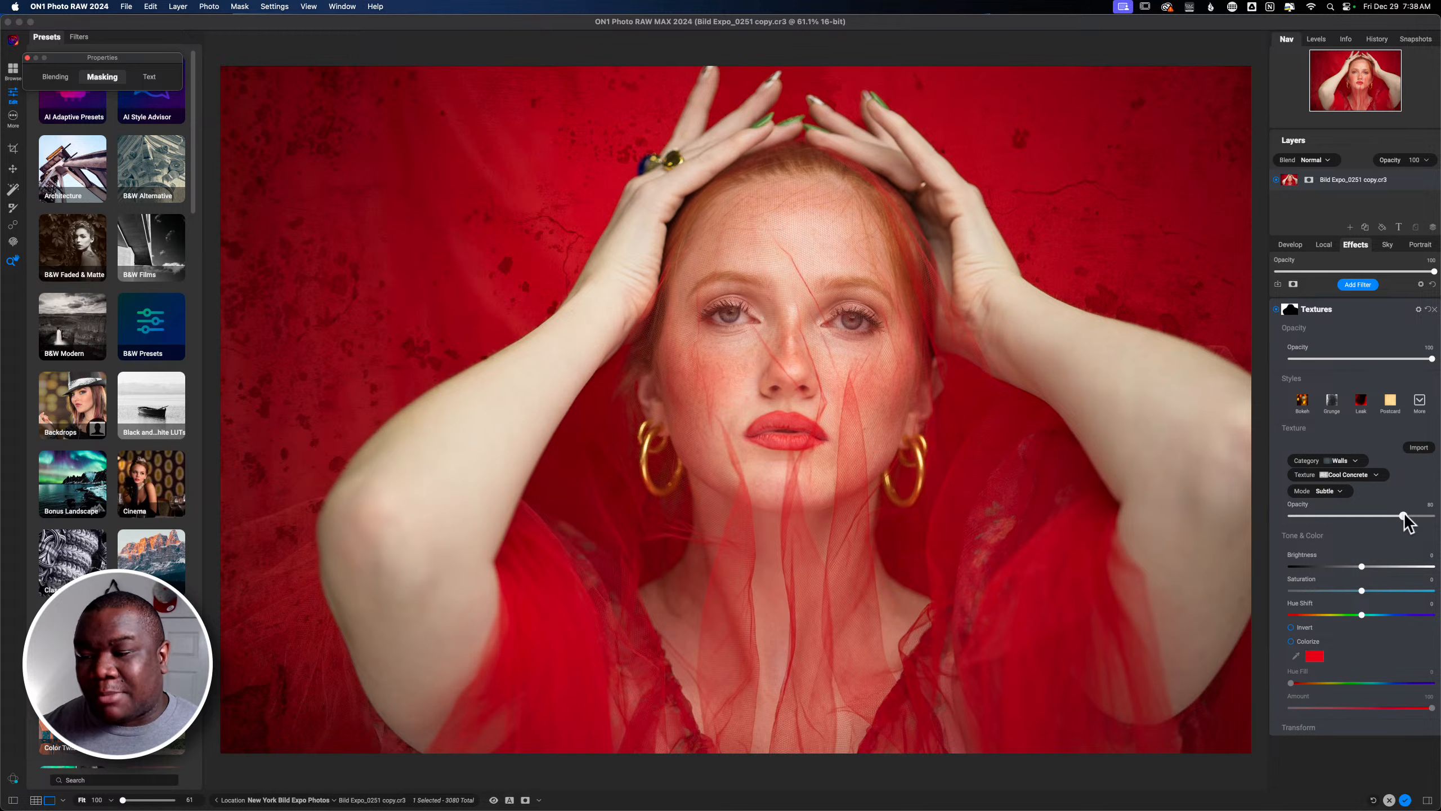
{"action": "left_click_drag", "start_coordinate": [1404, 516], "coordinate": [1433, 516]}
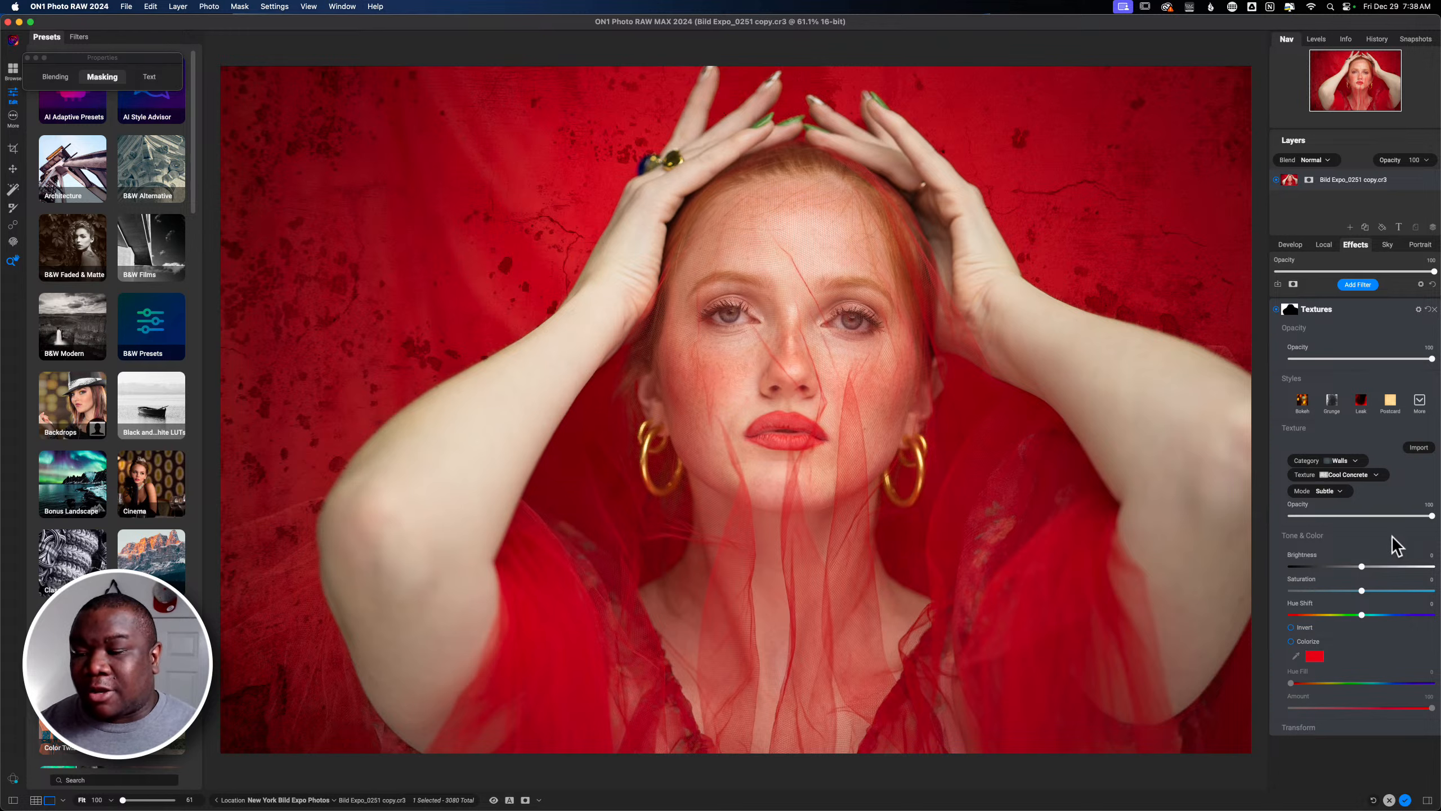
{"action": "left_click_drag", "start_coordinate": [1362, 566], "coordinate": [1324, 568]}
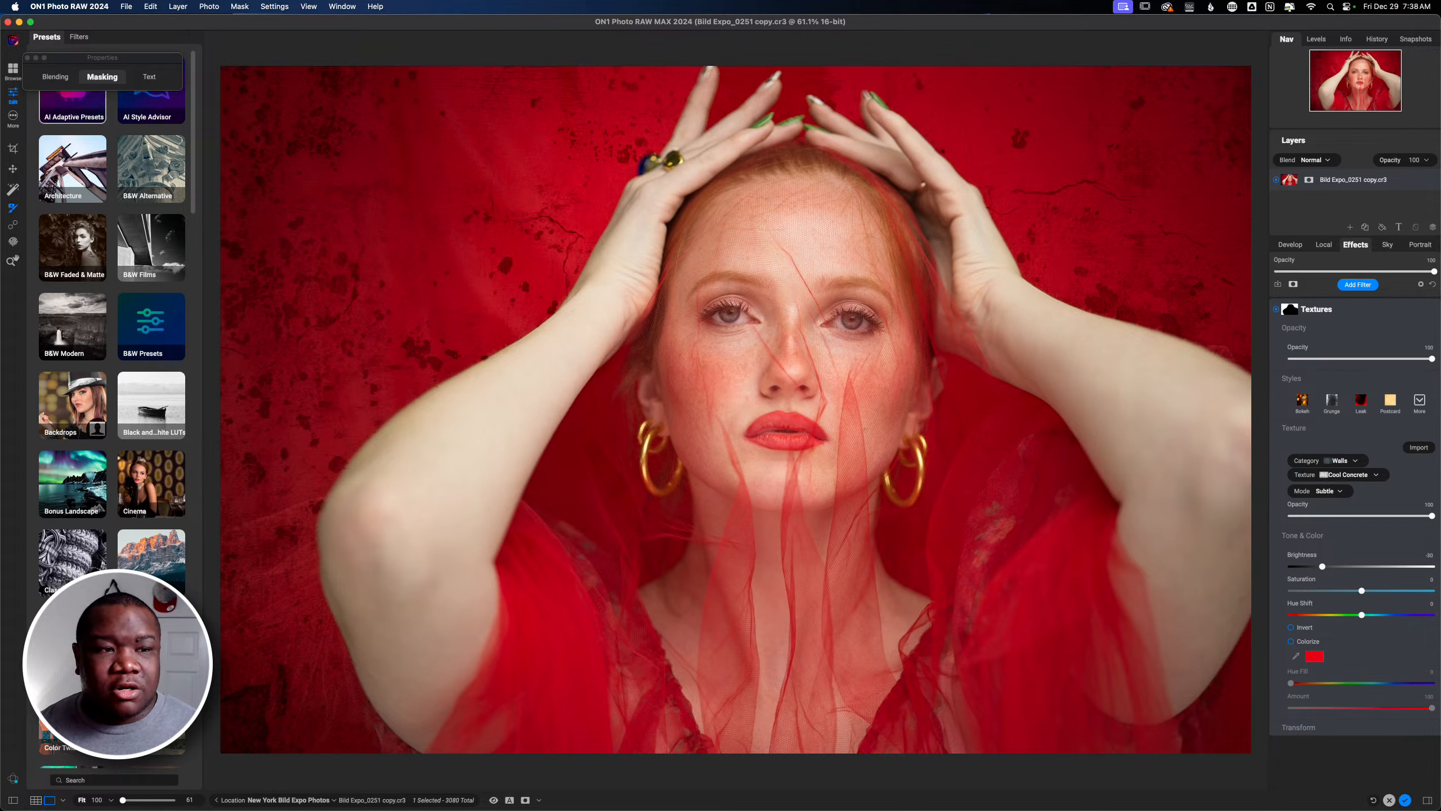
Step: Copy the Textures filter's mask, add a Tone Enhancer filter and paste the mask onto it
{"action": "left_click", "coordinate": [102, 77]}
{"action": "left_click", "coordinate": [114, 265]}
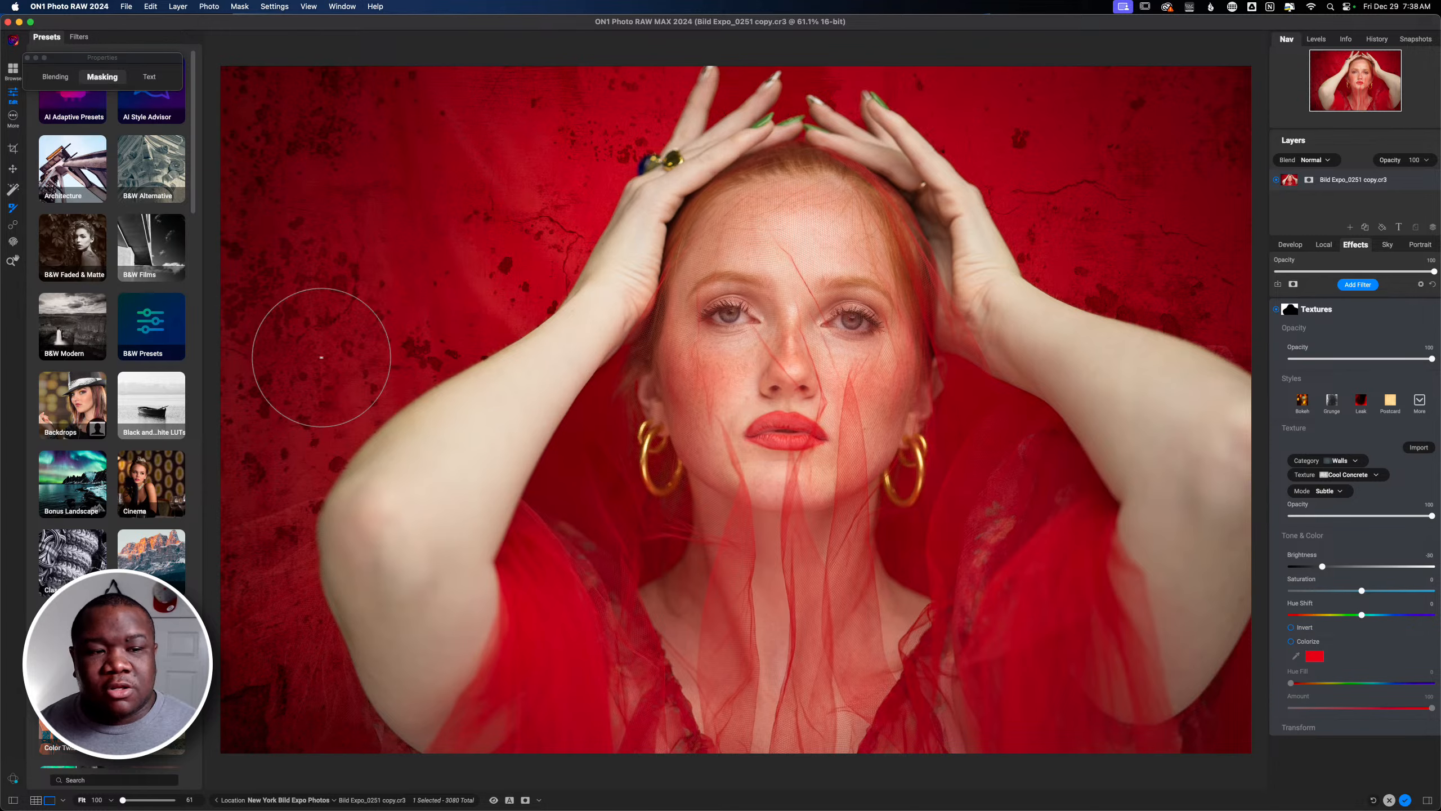
{"action": "left_click", "coordinate": [1358, 284]}
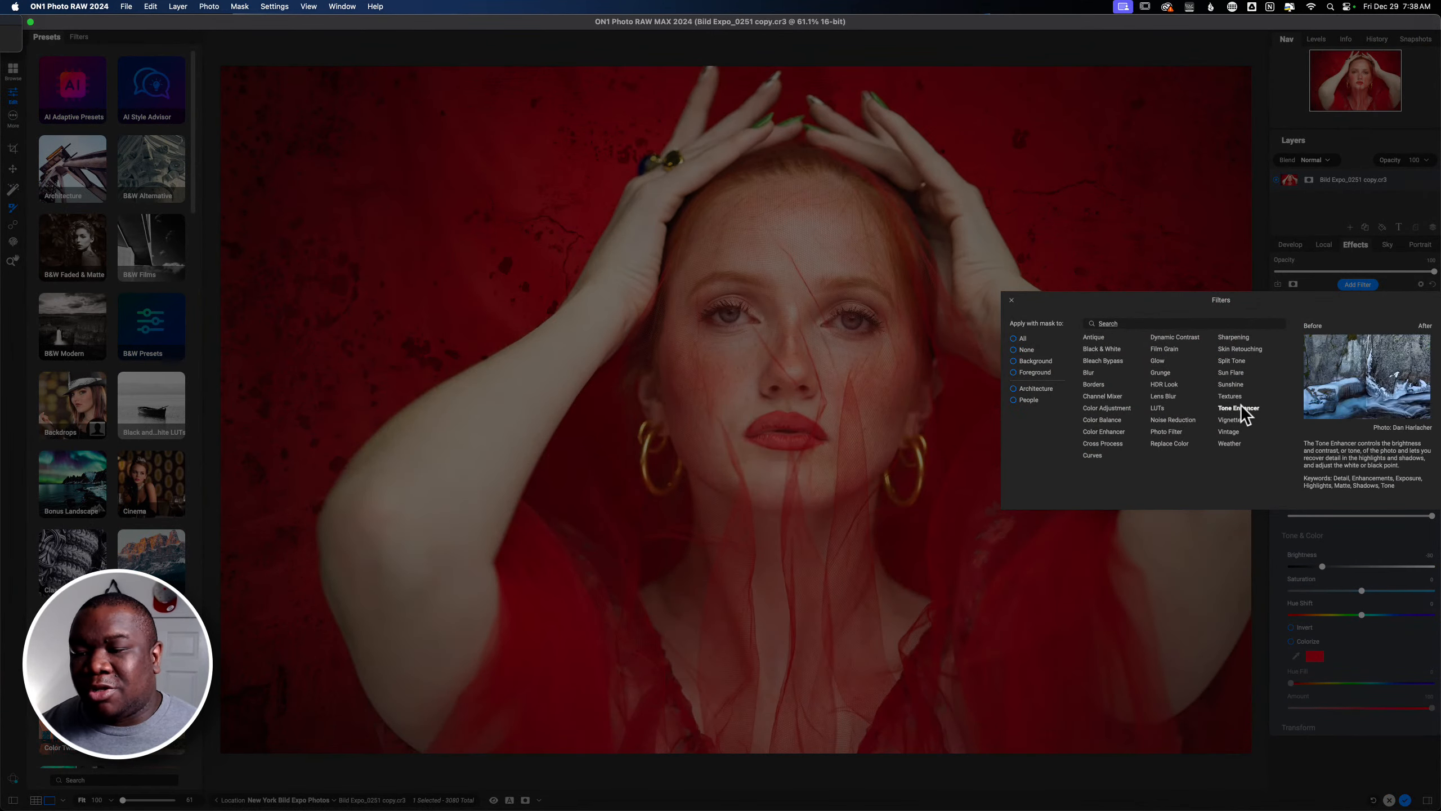
{"action": "left_click", "coordinate": [1241, 407]}
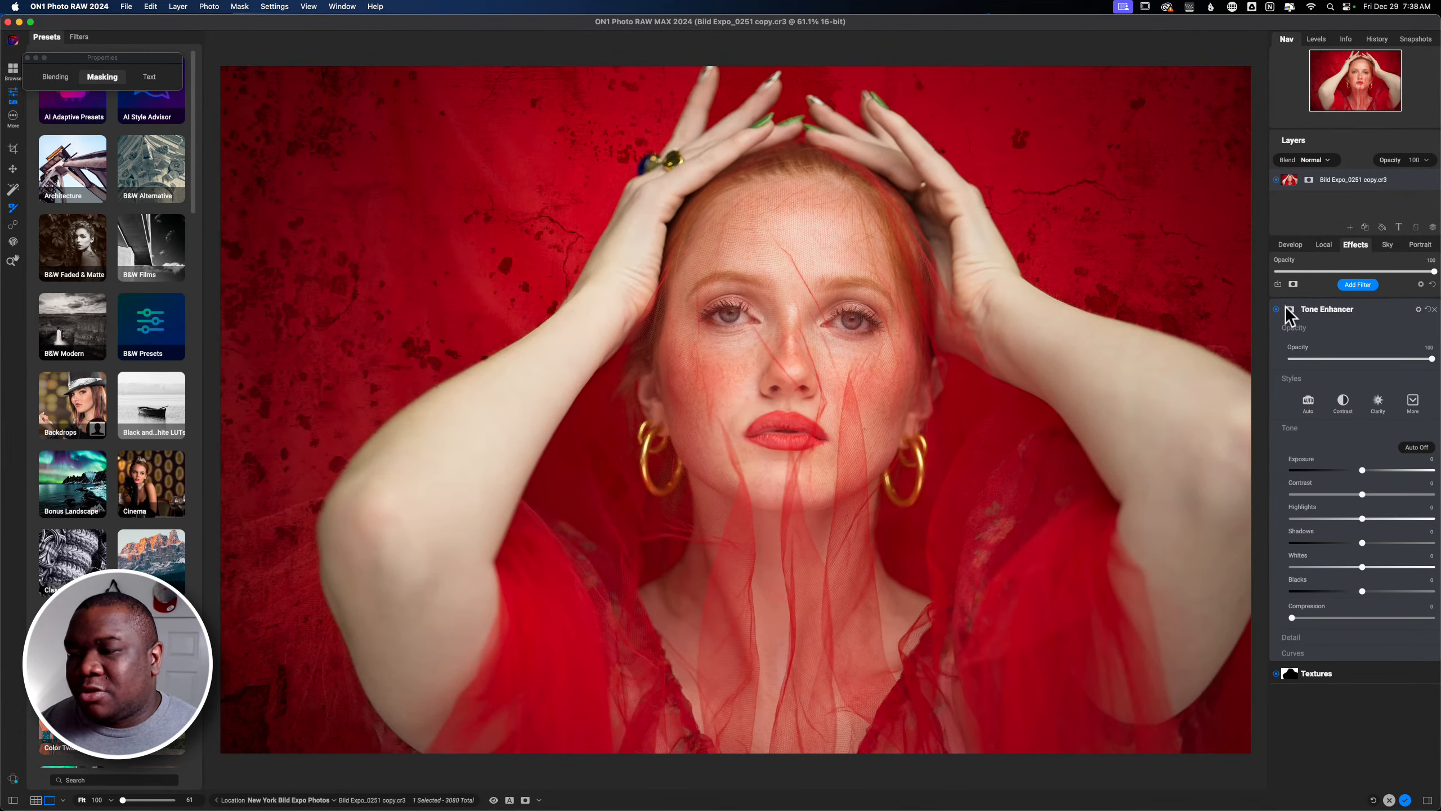
{"action": "left_click", "coordinate": [103, 76]}
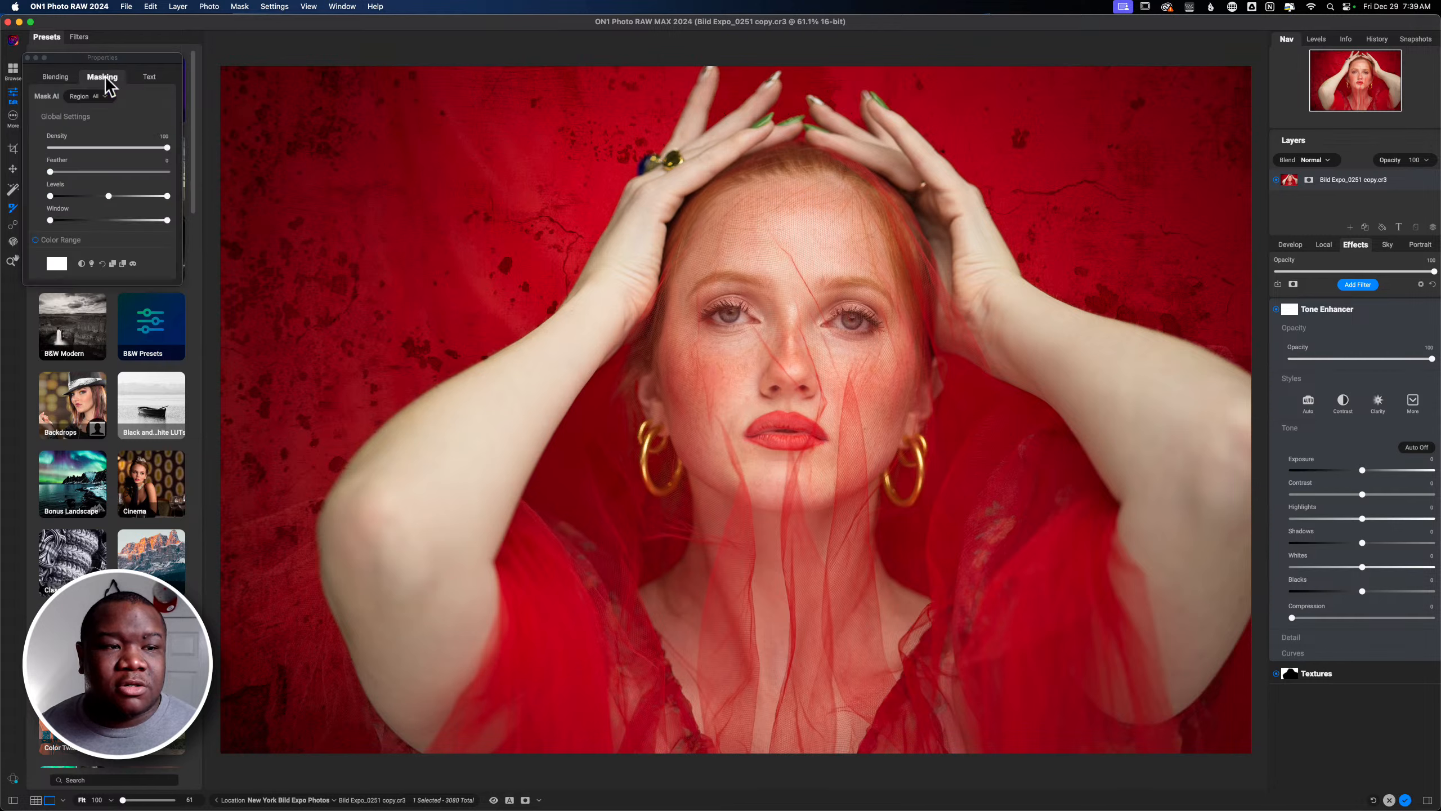
{"action": "left_click", "coordinate": [124, 265]}
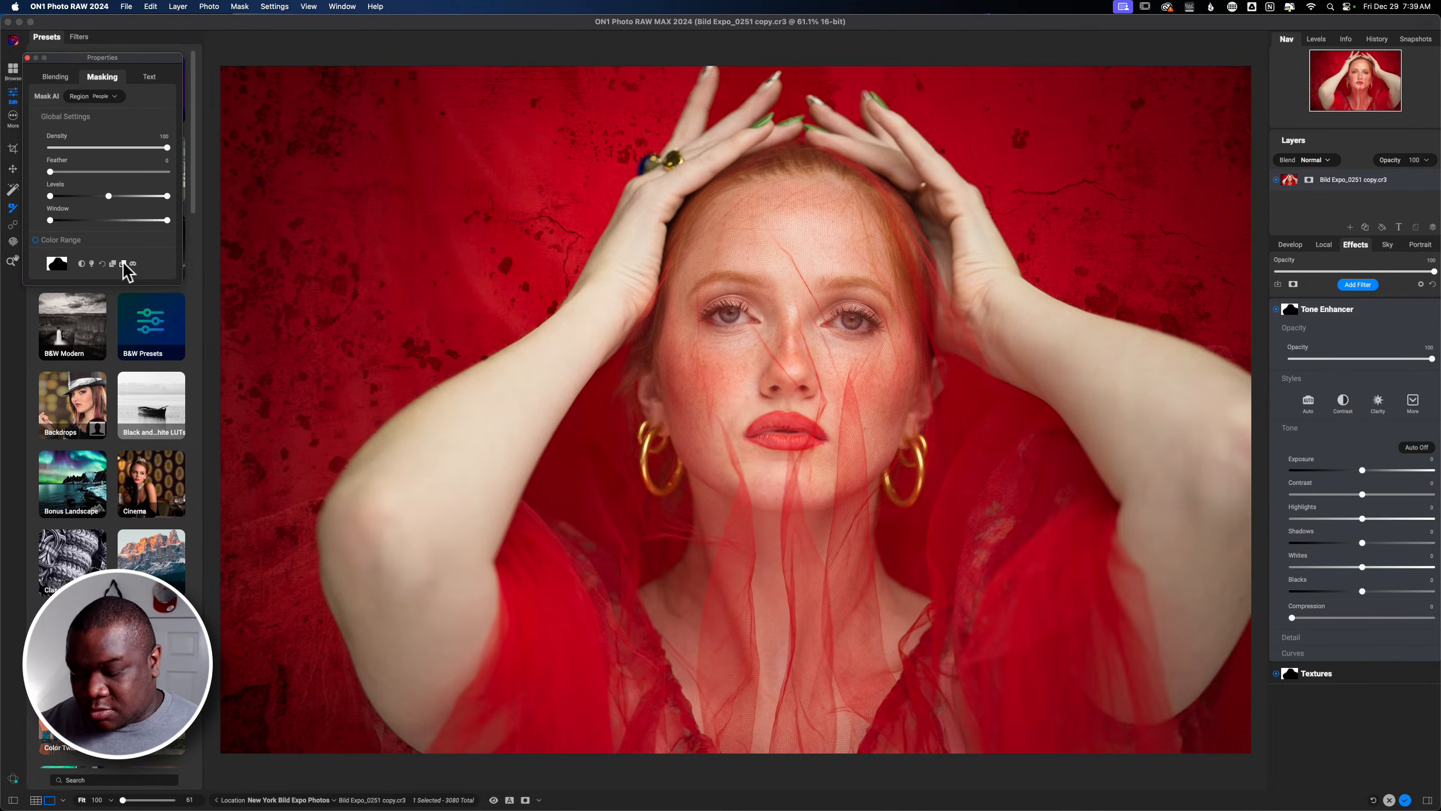
{"action": "left_click", "coordinate": [124, 265]}
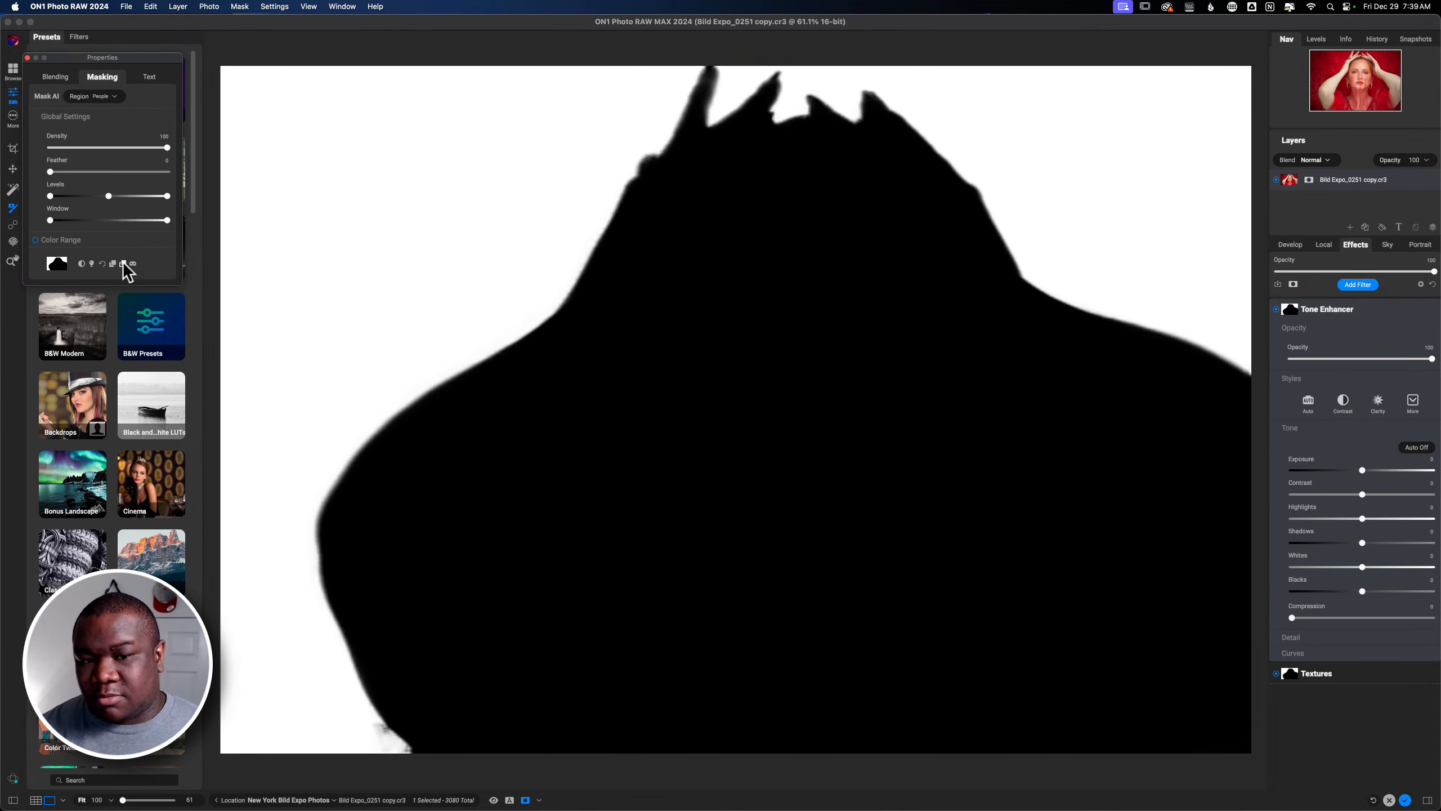
{"action": "left_click", "coordinate": [124, 265]}
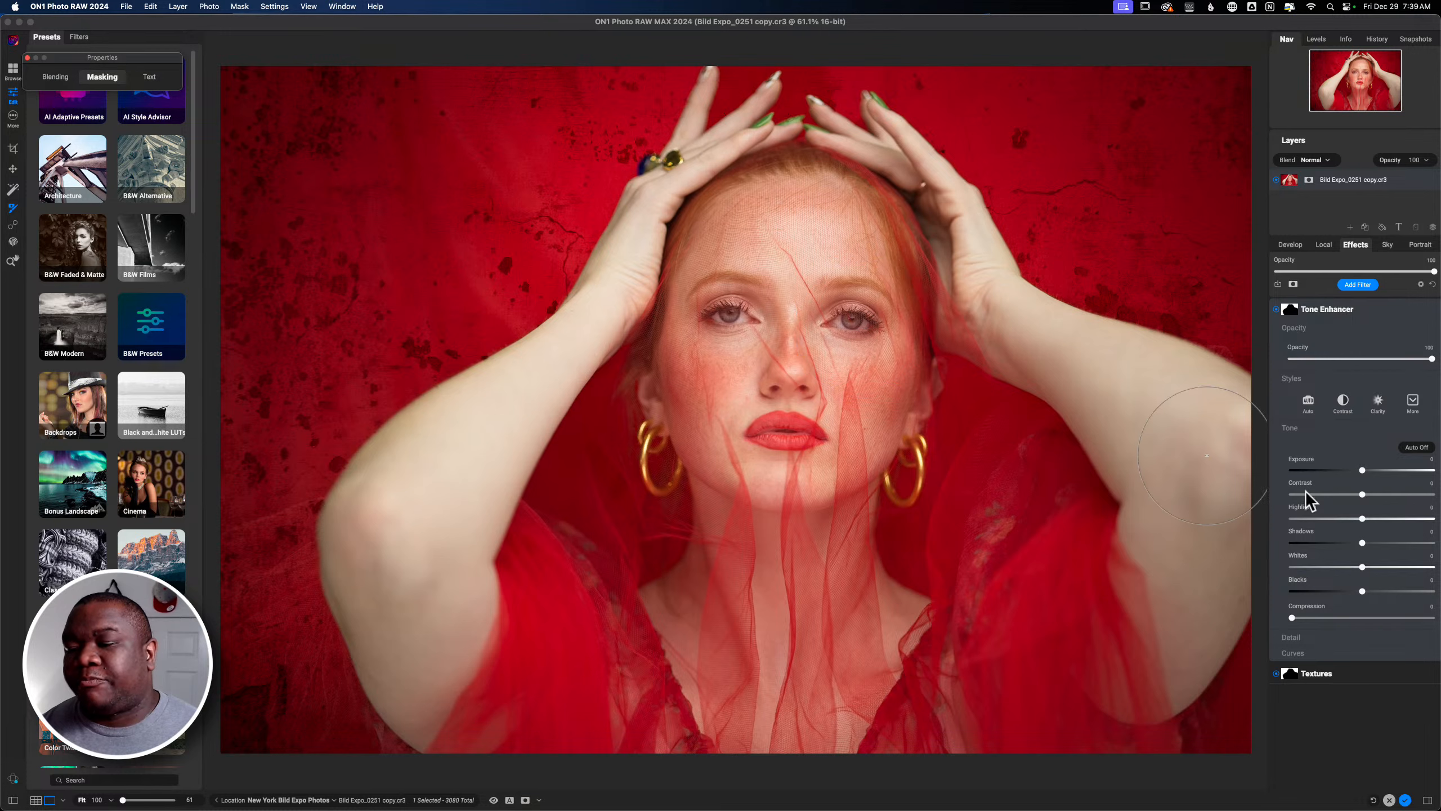
Step: Darken the masked backdrop with Tone Enhancer by slightly lowering Exposure, raising Contrast and reducing Shadows
{"action": "left_click_drag", "start_coordinate": [1362, 472], "coordinate": [1355, 473]}
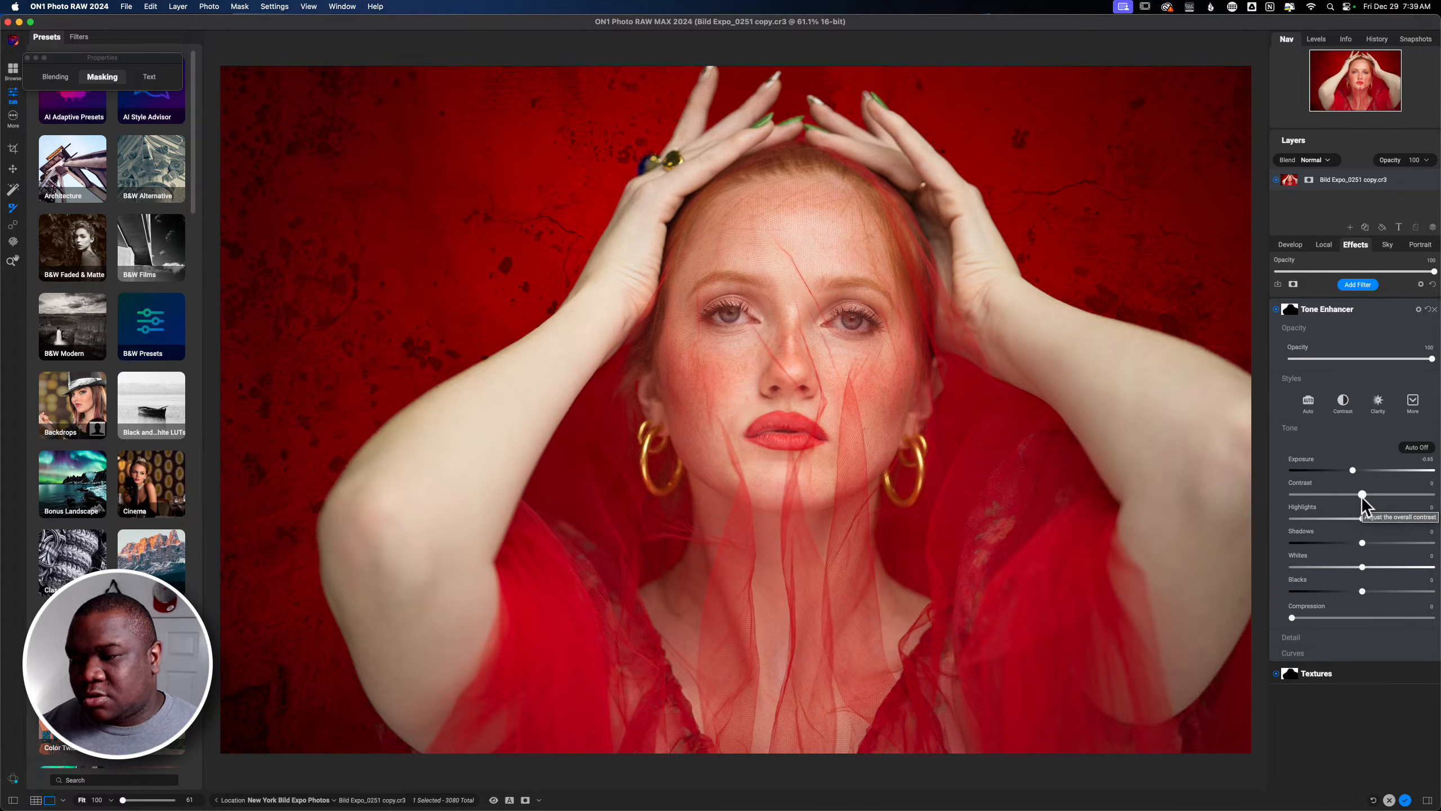
{"action": "left_click_drag", "start_coordinate": [1362, 494], "coordinate": [1400, 494]}
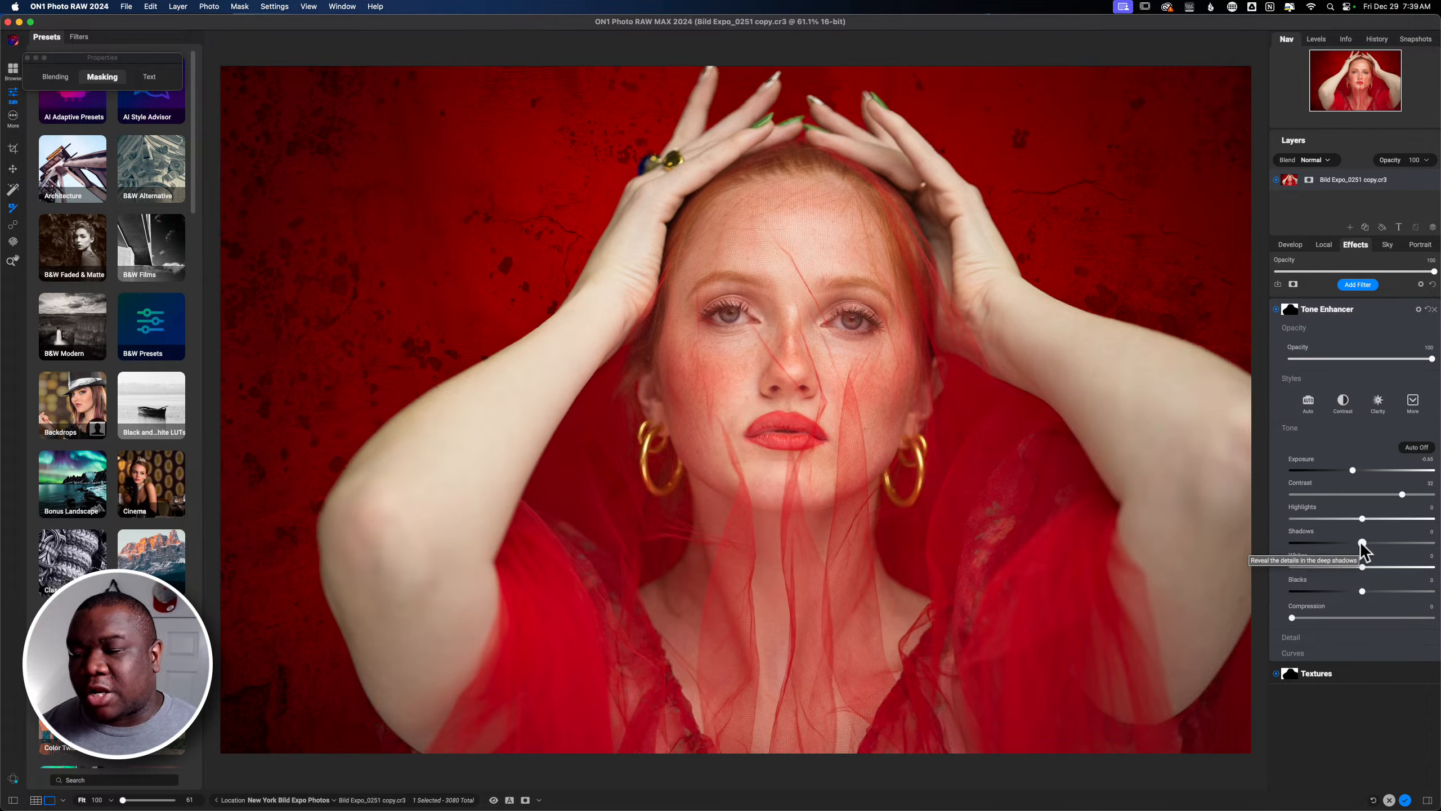
{"action": "left_click_drag", "start_coordinate": [1362, 544], "coordinate": [1403, 538]}
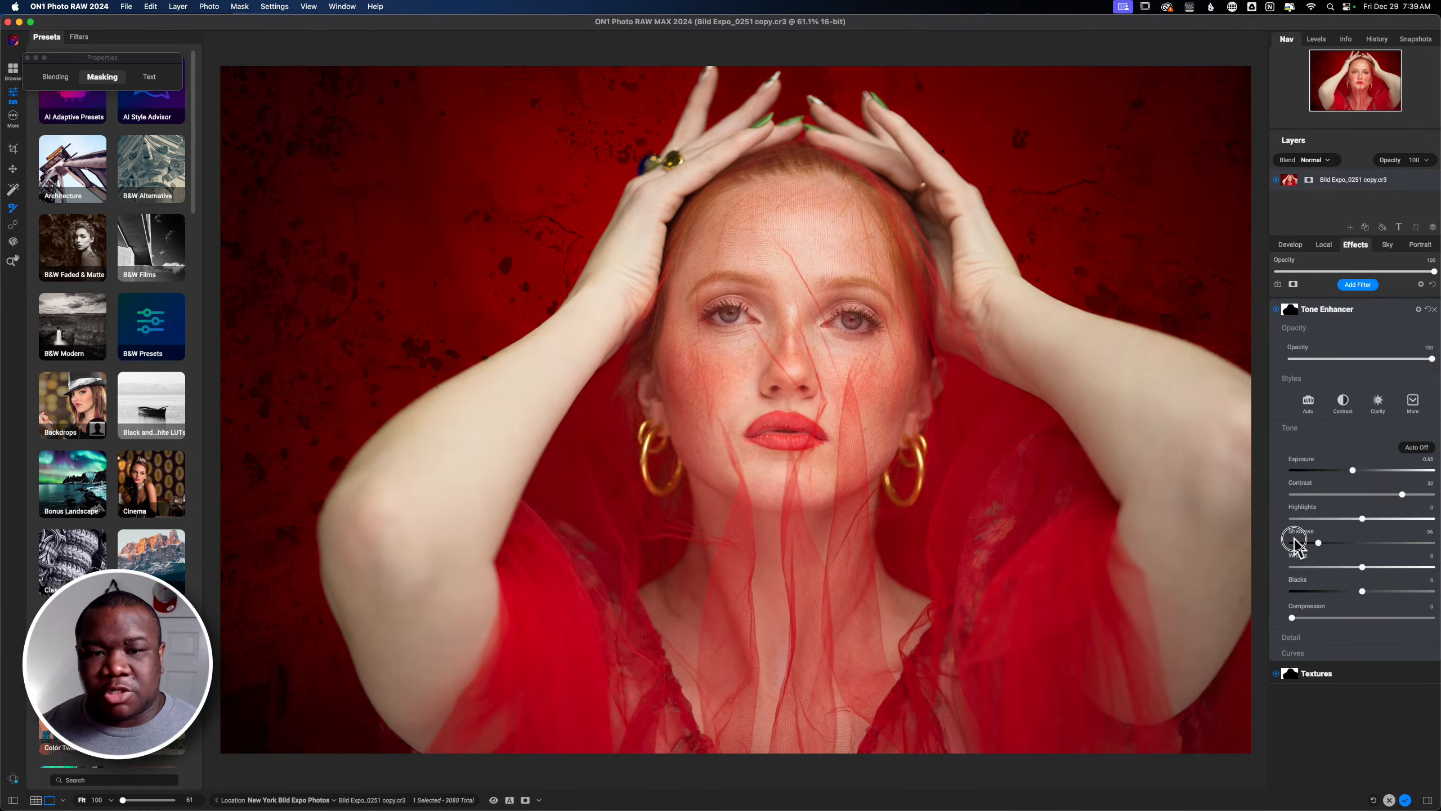
{"action": "left_click_drag", "start_coordinate": [1299, 539], "coordinate": [1335, 544]}
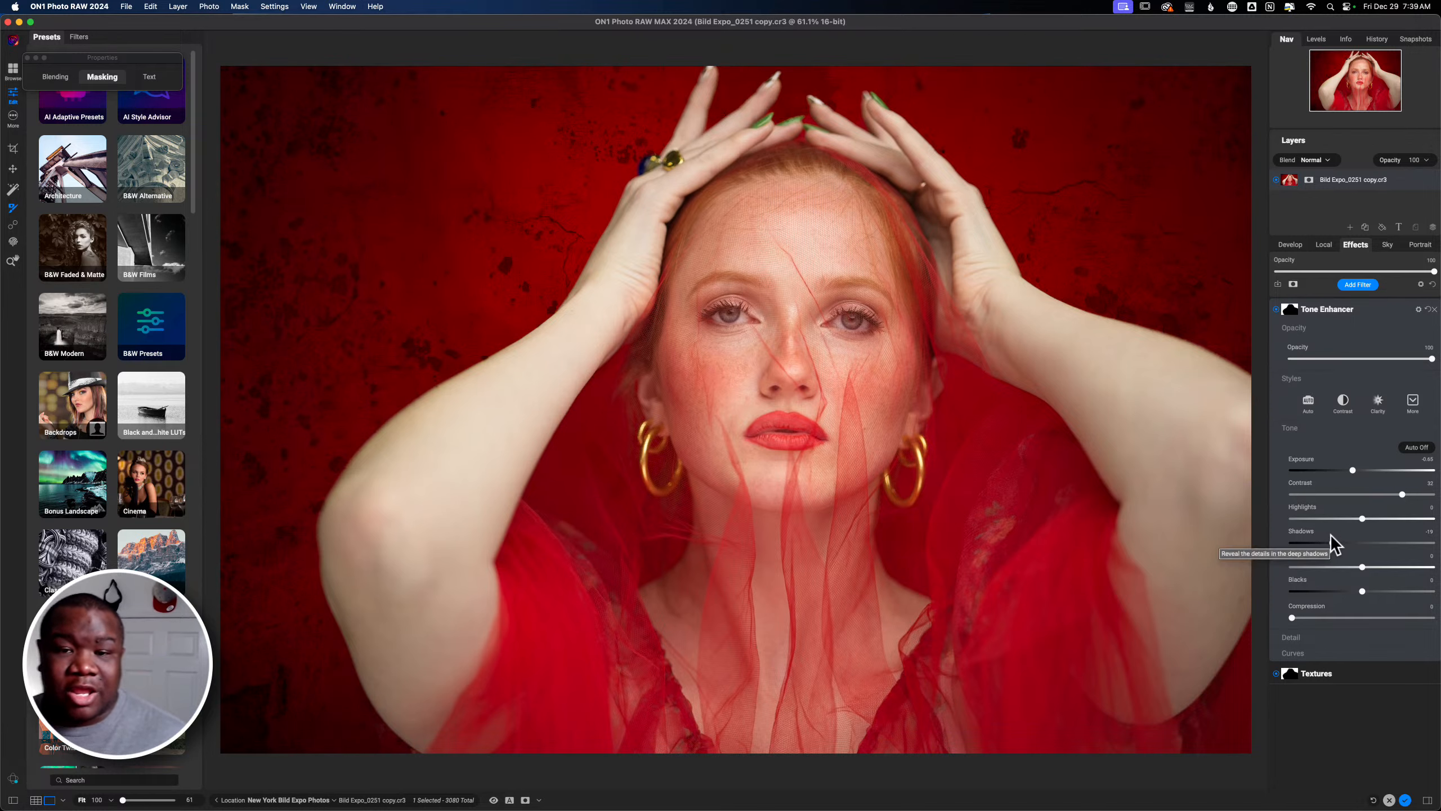
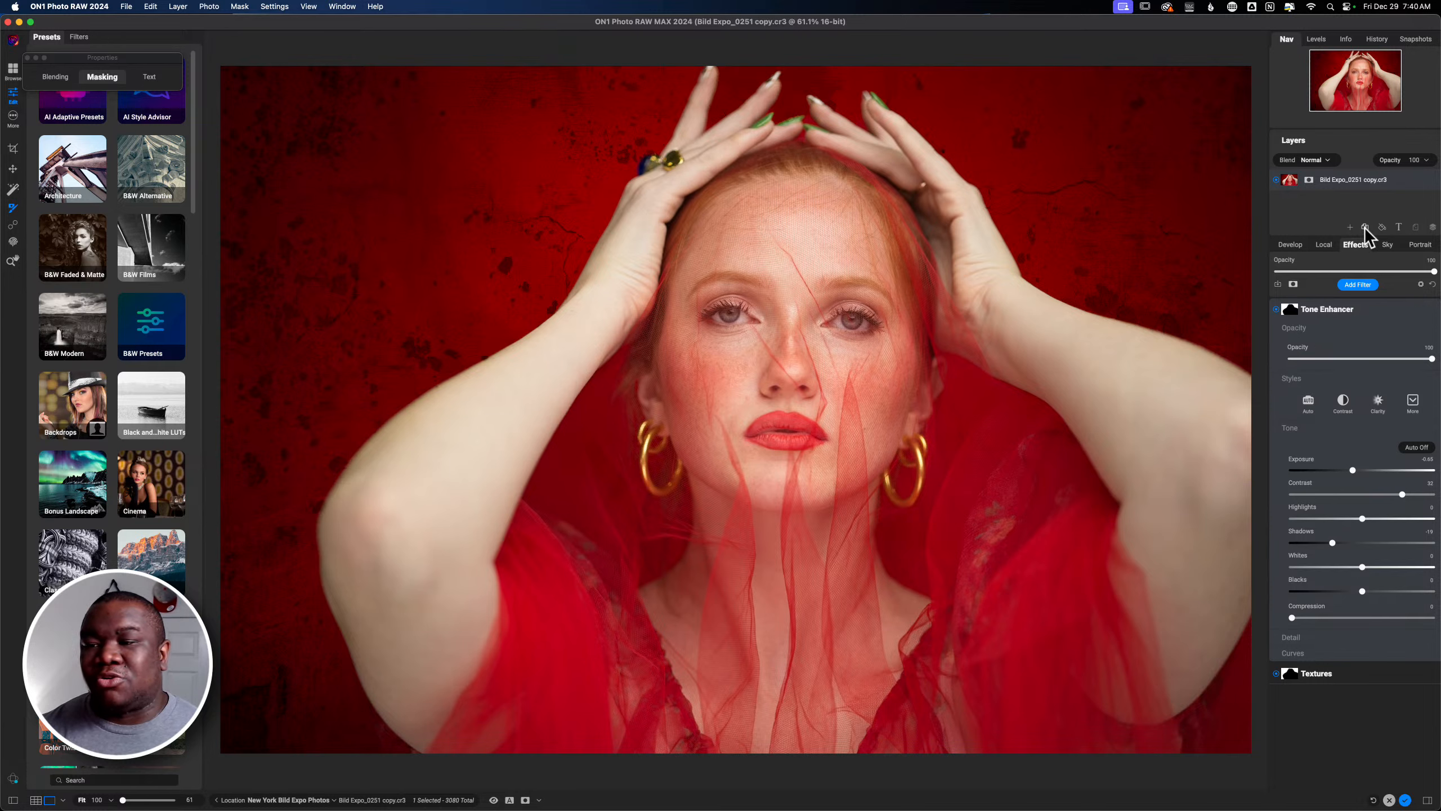
Step: Duplicate the portrait layer, accepting the layered photo format, and add an empty mask to the duplicate
{"action": "left_click", "coordinate": [1365, 227]}
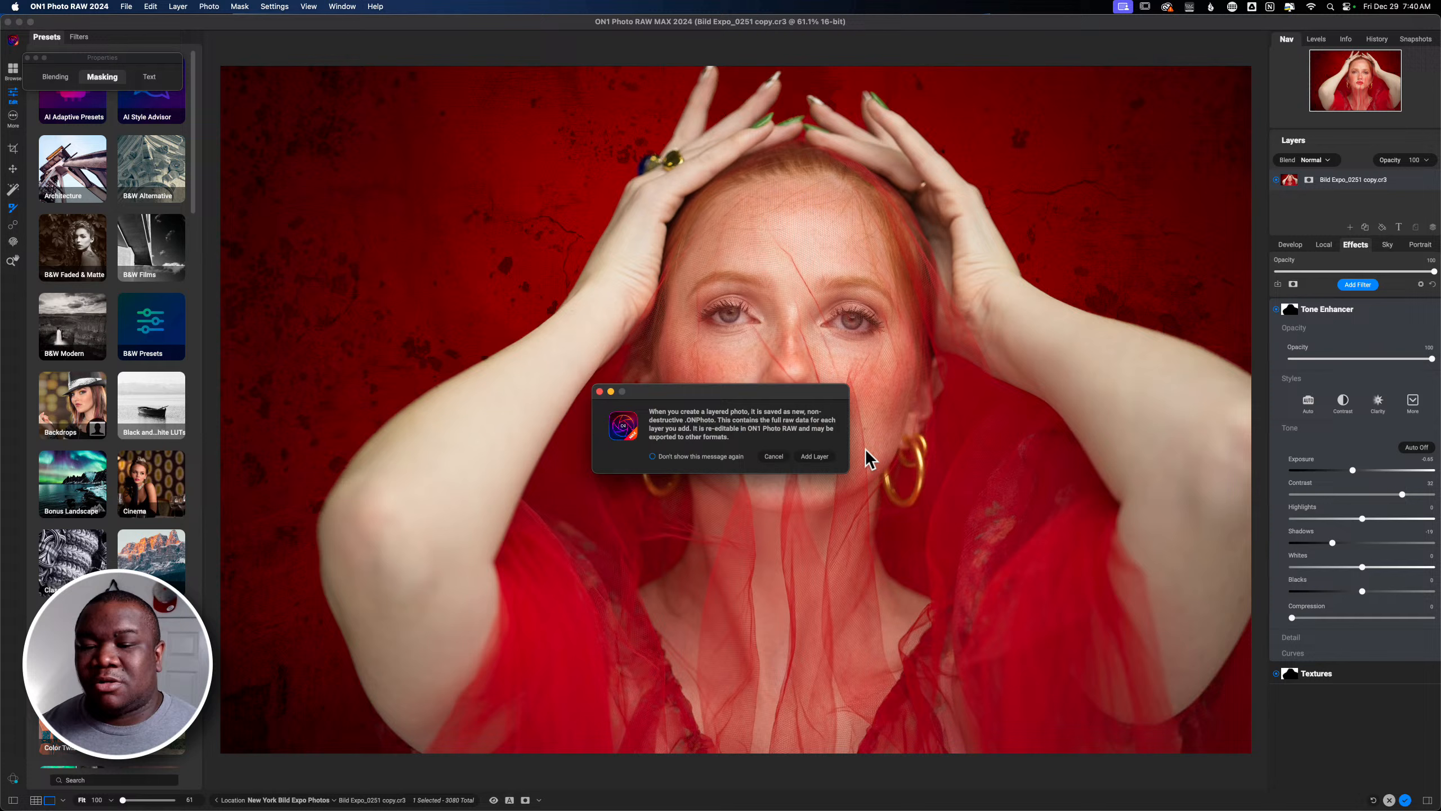
{"action": "left_click", "coordinate": [817, 457]}
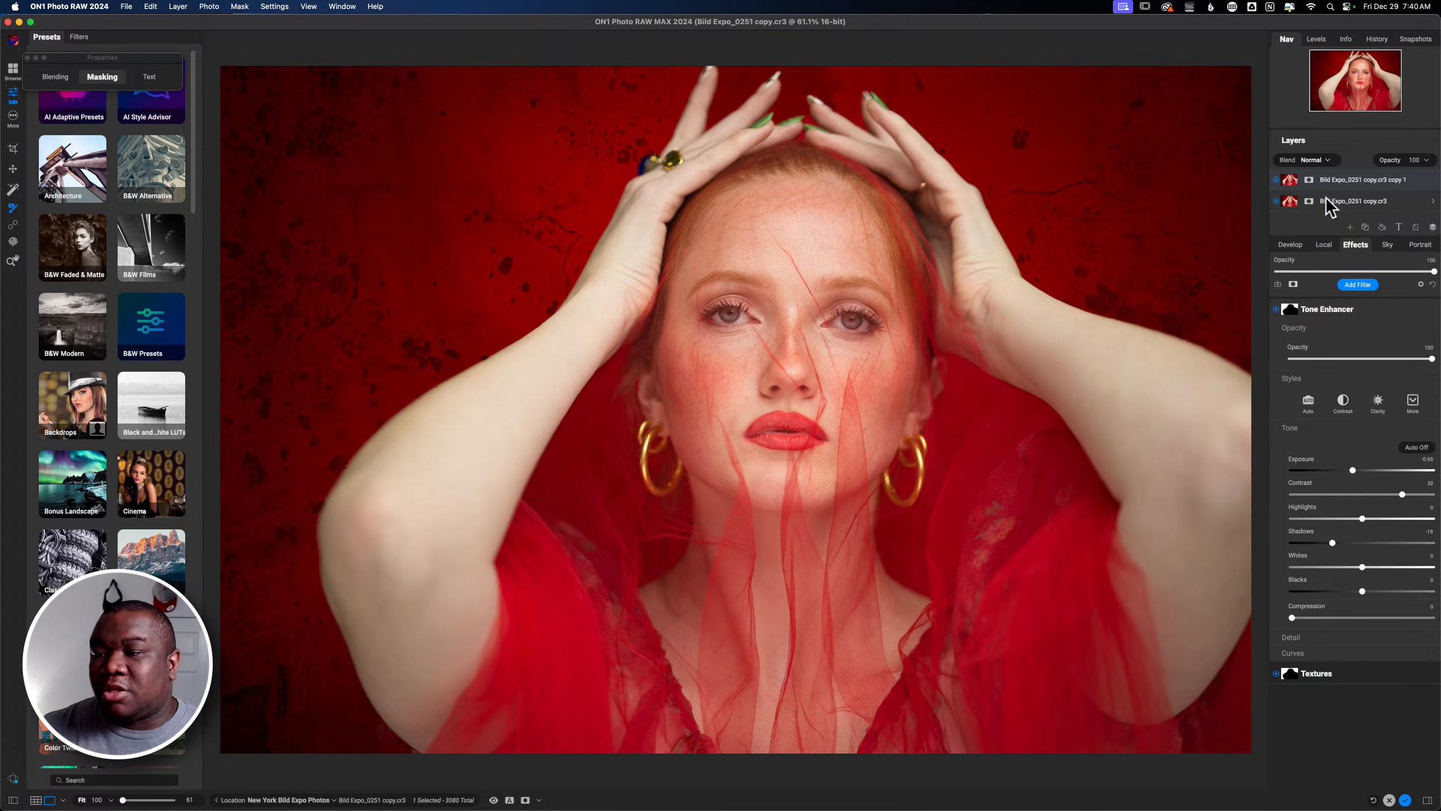
{"action": "left_click", "coordinate": [1307, 179]}
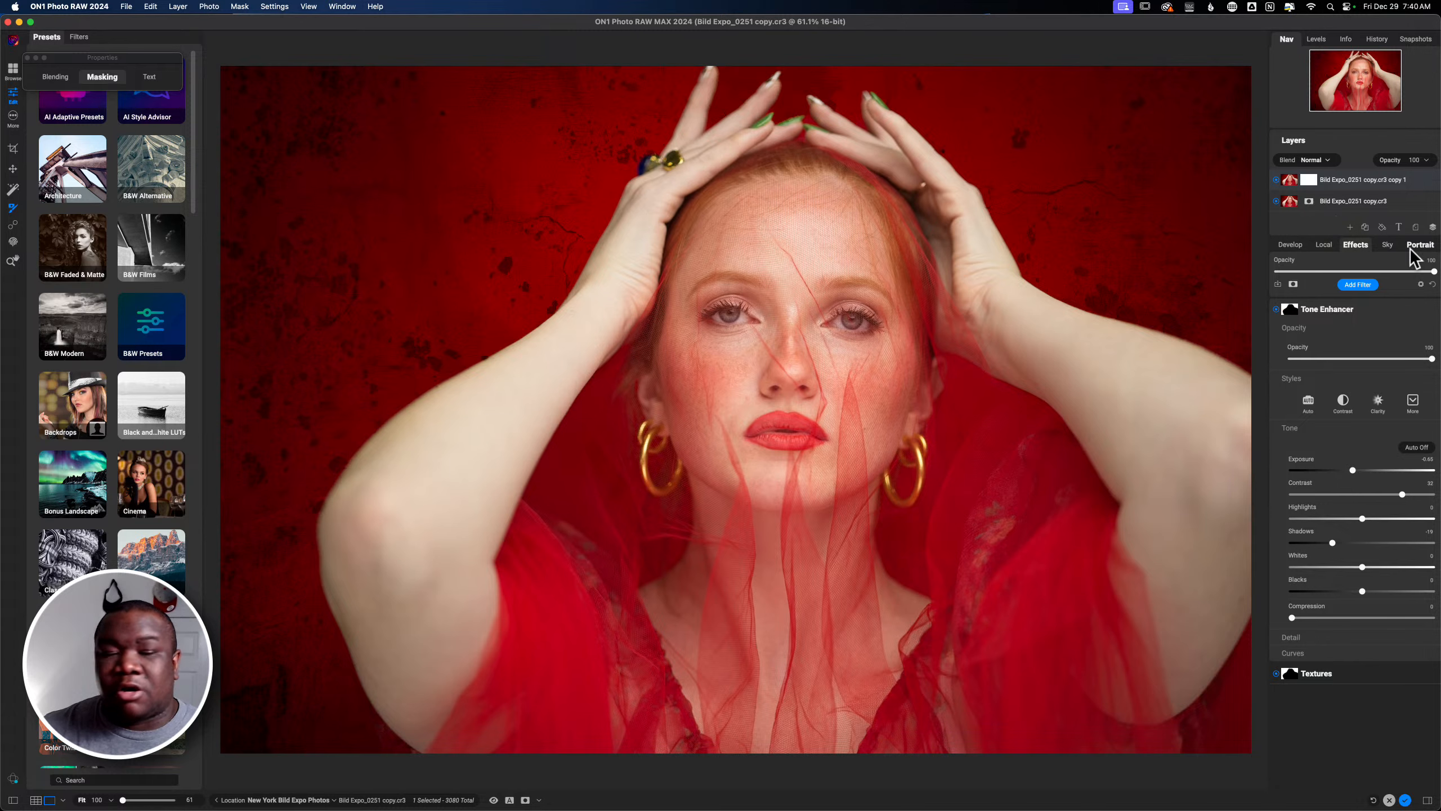
Step: Paste the copied mask onto the duplicate layer, invert it to isolate the woman, and check the cutout with the layer beneath hidden briefly
{"action": "left_click", "coordinate": [102, 77]}
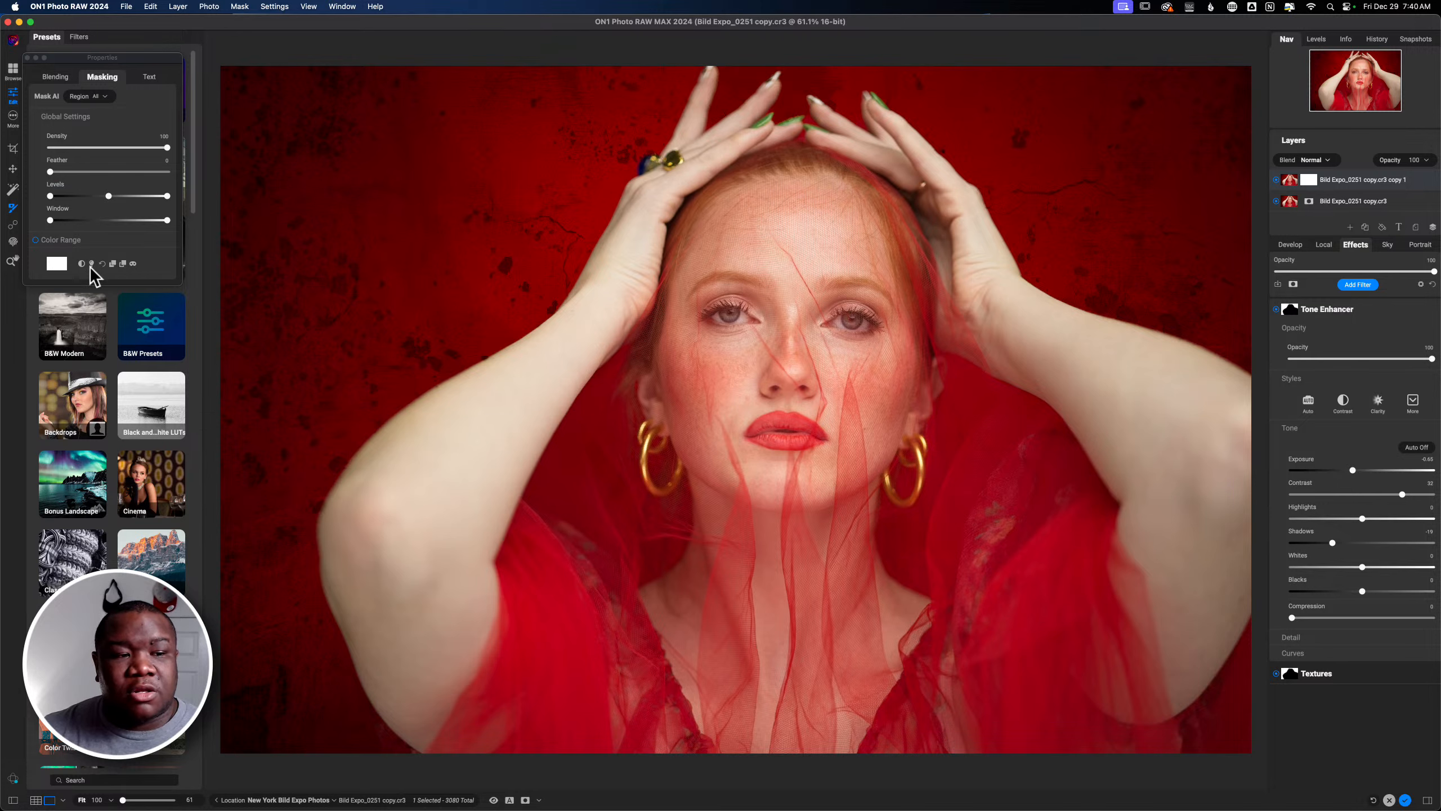
{"action": "left_click", "coordinate": [123, 264]}
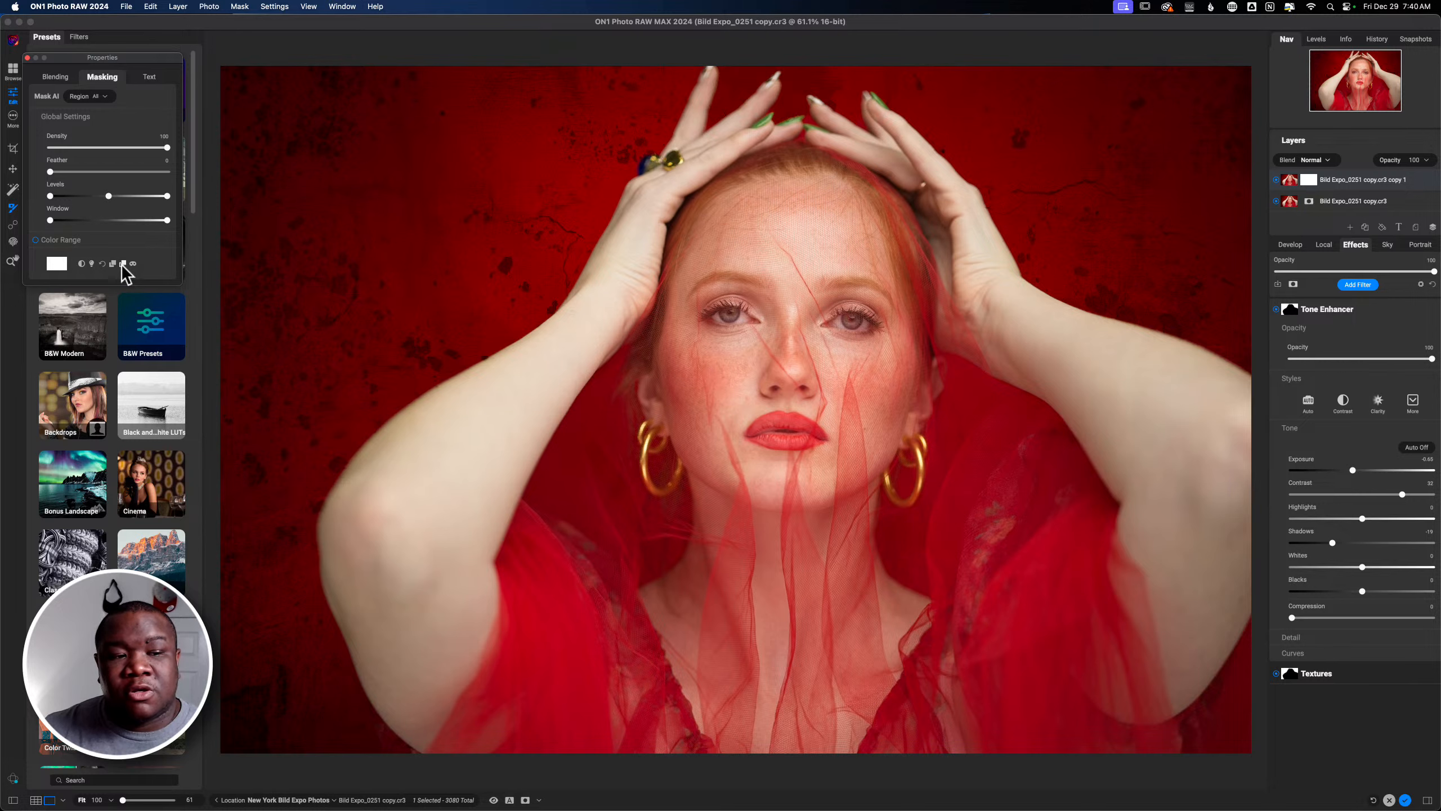
{"action": "left_click", "coordinate": [121, 264]}
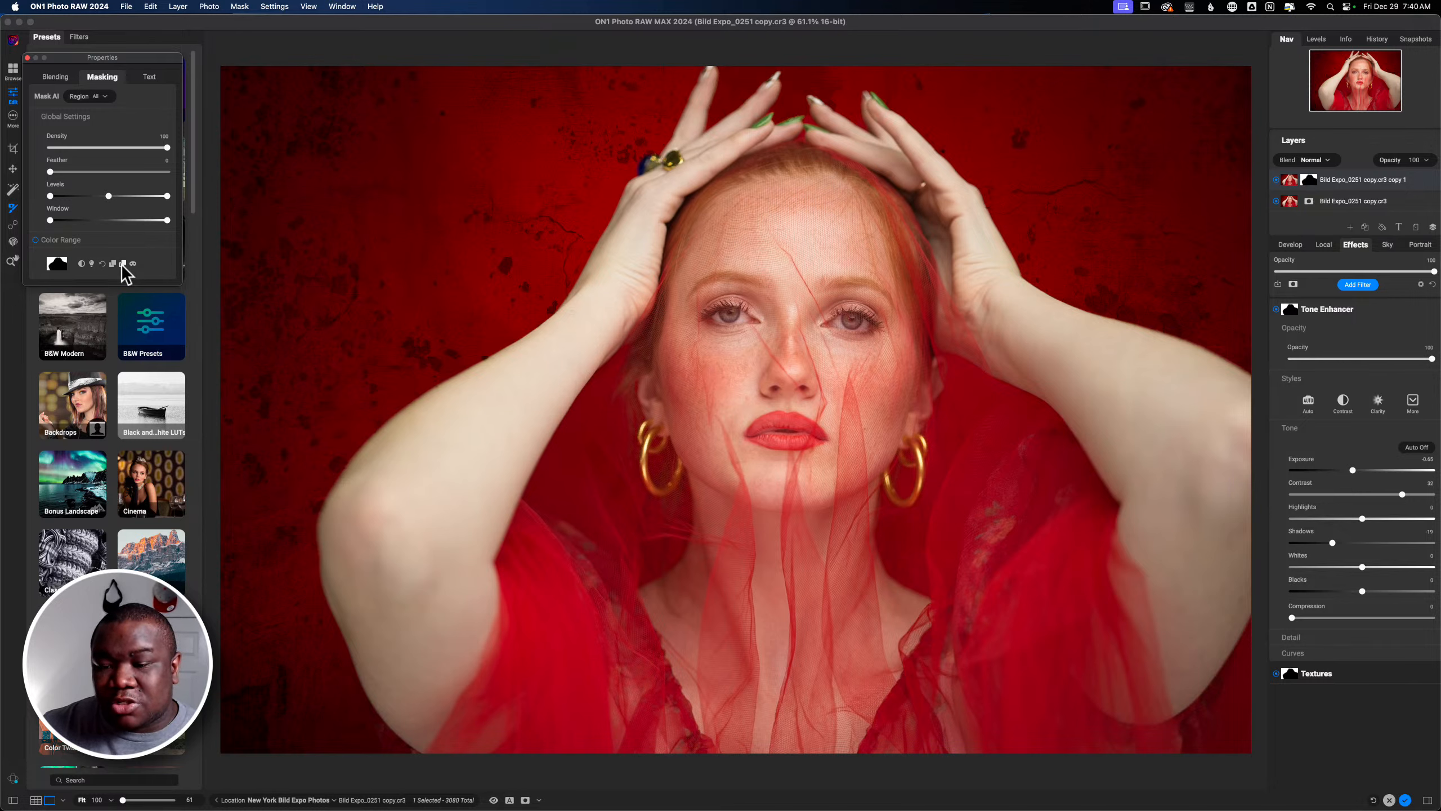
{"action": "left_click", "coordinate": [80, 264]}
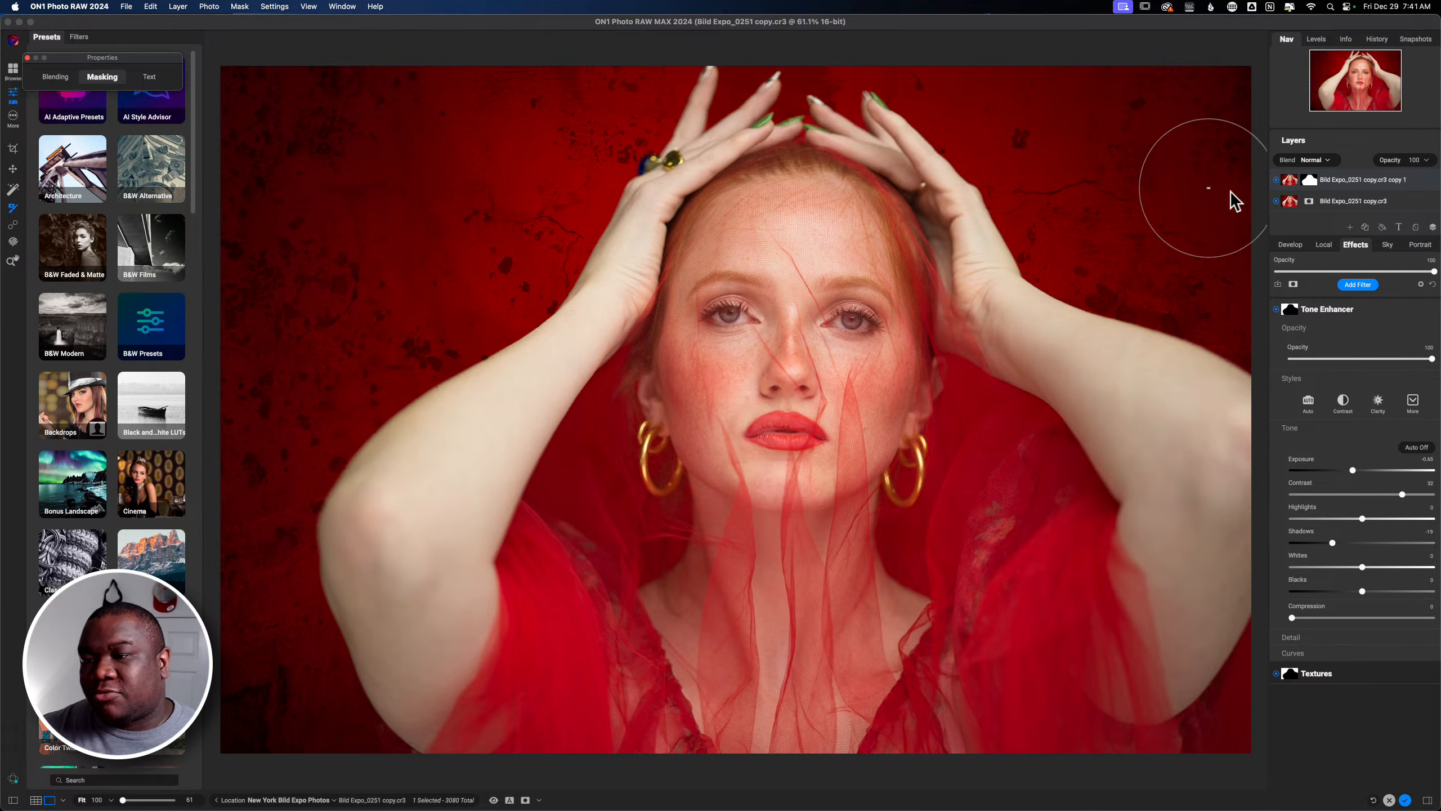
{"action": "left_click", "coordinate": [1275, 200]}
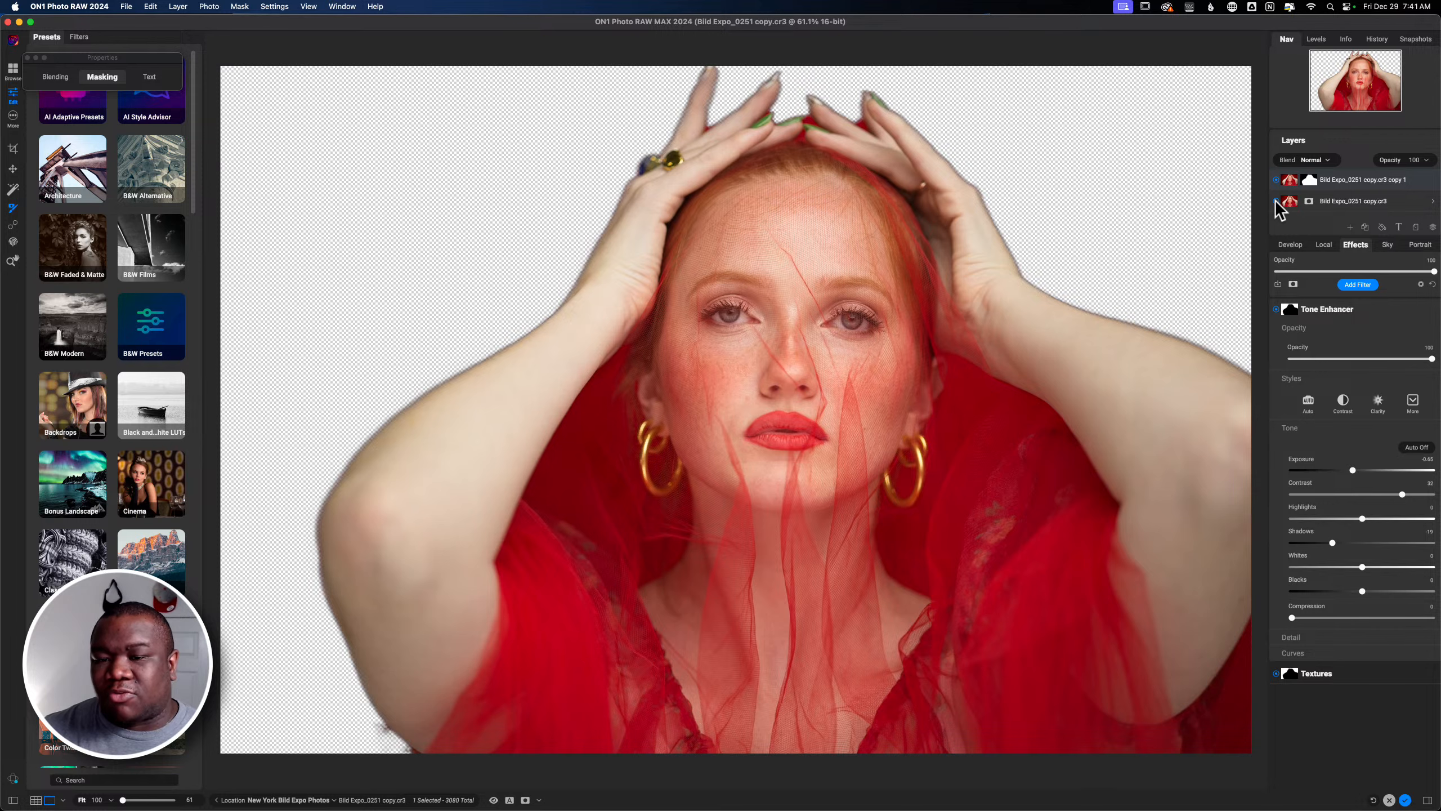
{"action": "left_click", "coordinate": [1276, 201]}
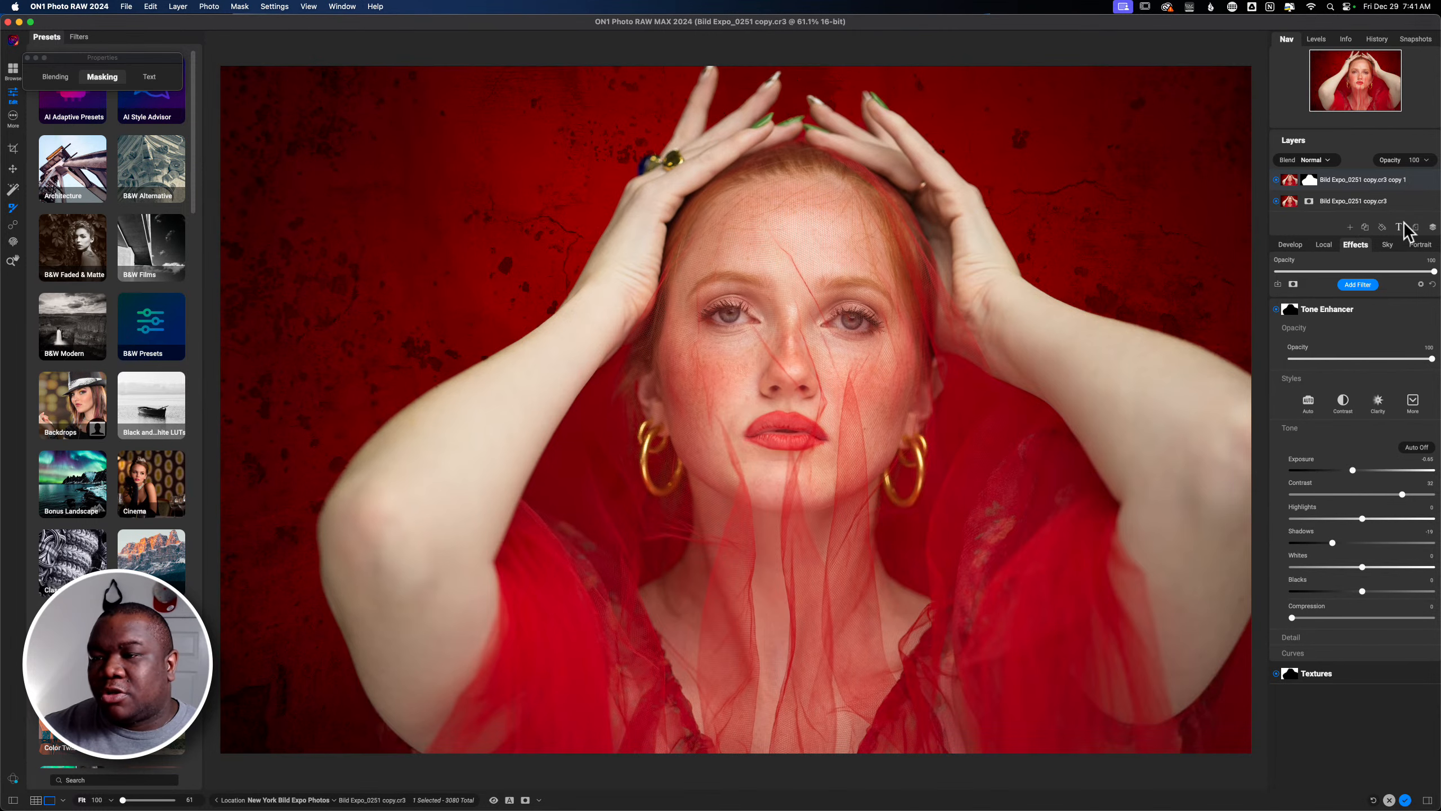
Step: Rename the masked duplicate layer Person and the original layer beneath it BG
{"action": "double_click", "coordinate": [1341, 178]}
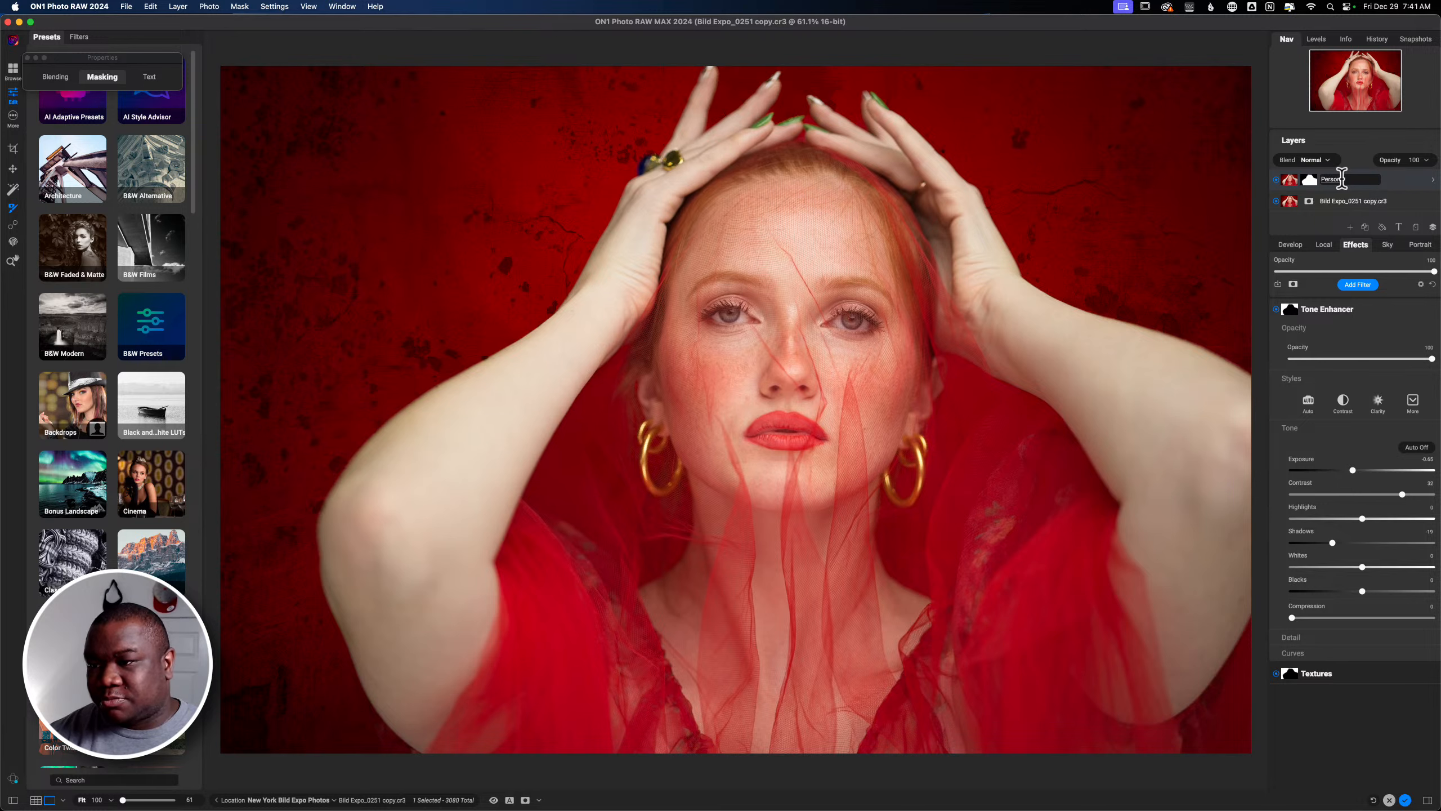
{"action": "key", "text": "Return"}
{"action": "double_click", "coordinate": [1371, 200]}
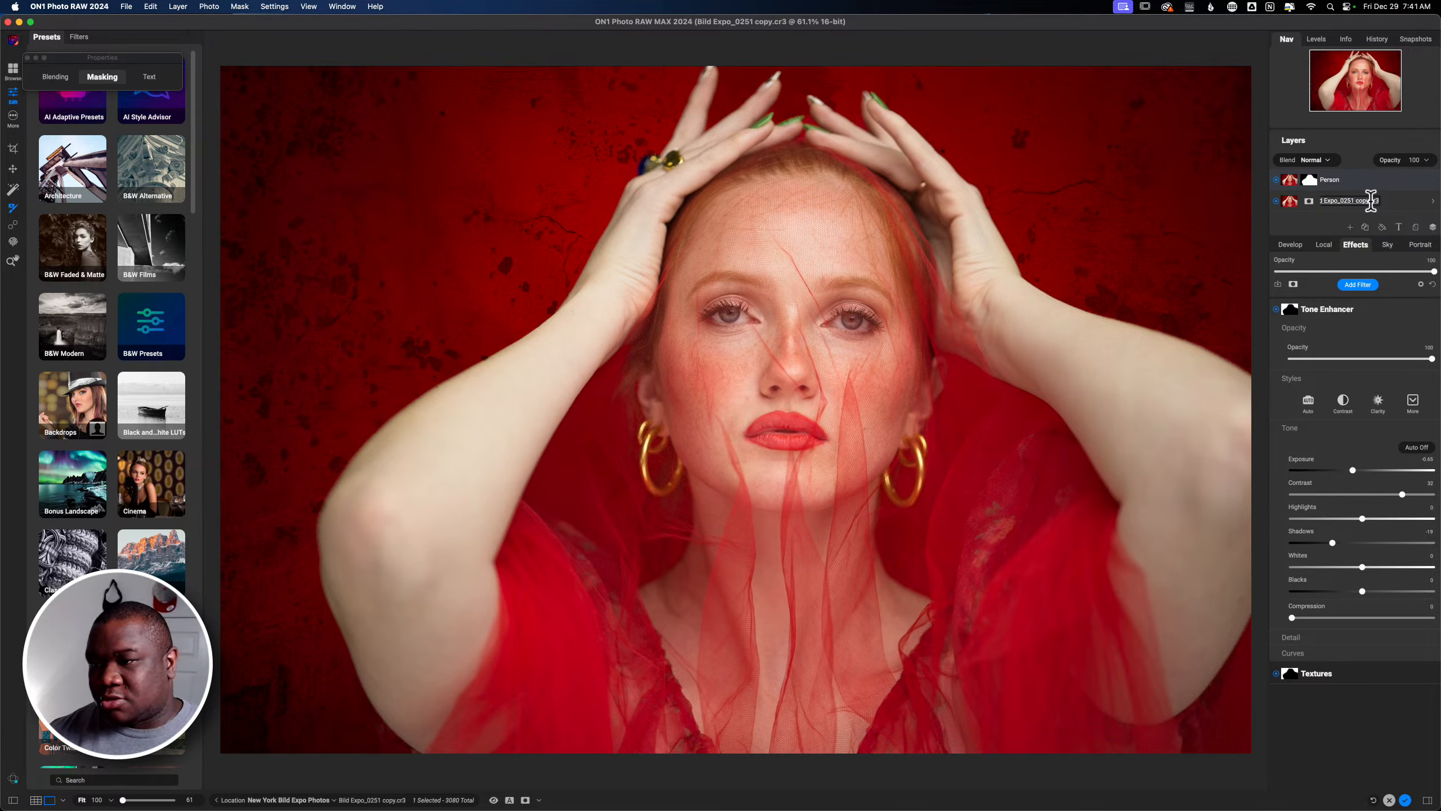
{"action": "type", "text": "BG"}
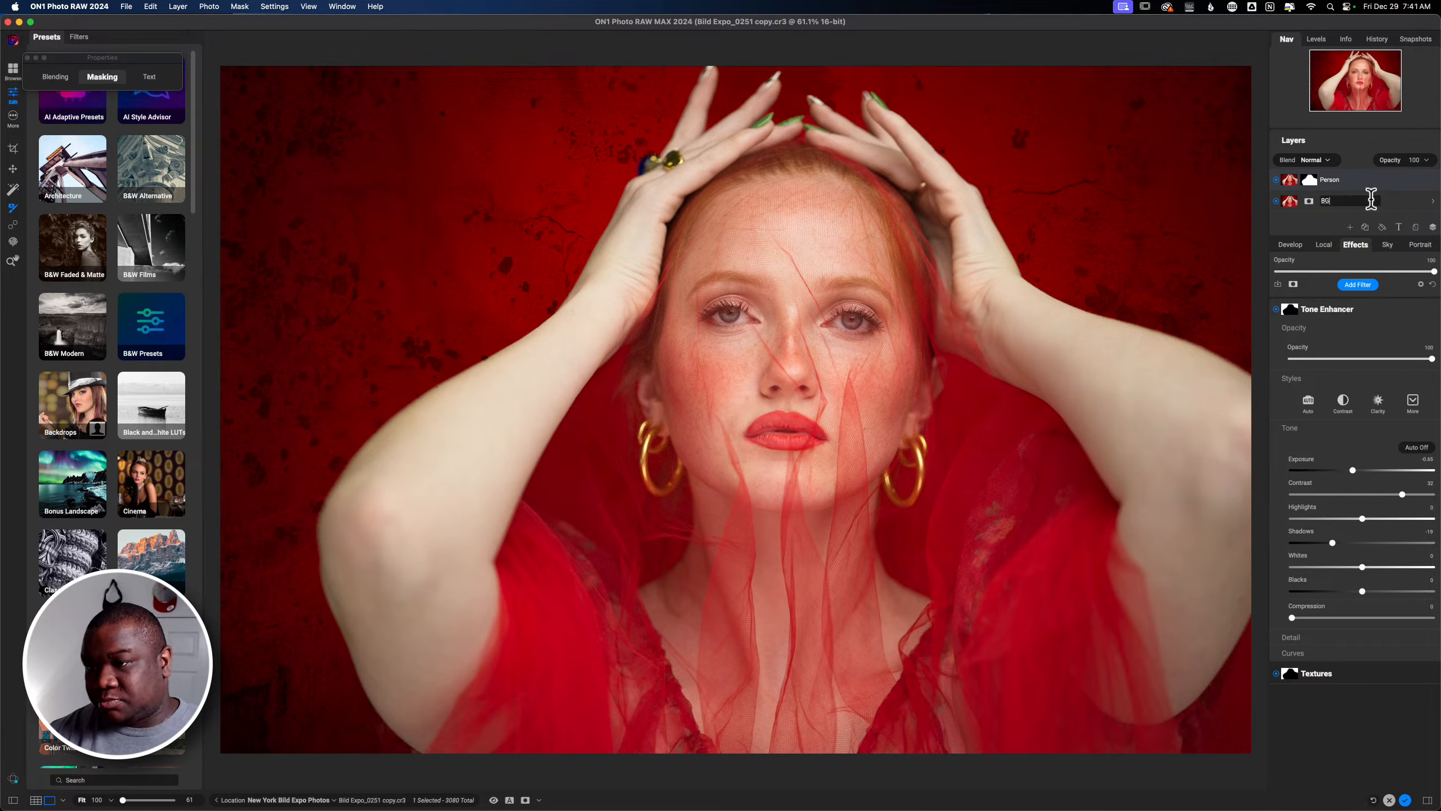
{"action": "key", "text": "Return"}
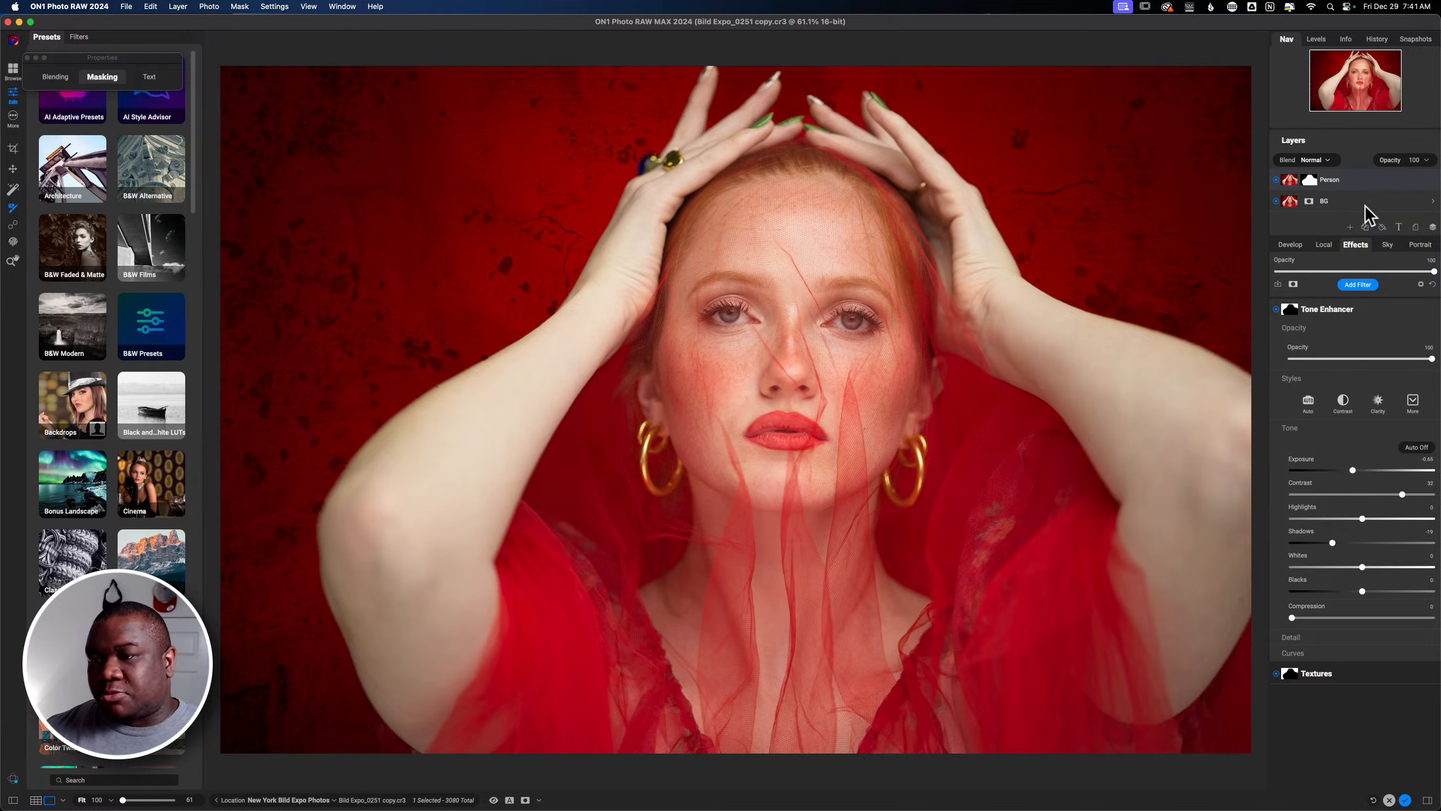
Step: Select the BG layer, switch to its local adjustments and activate the Masking Bug tool
{"action": "left_click", "coordinate": [1364, 204]}
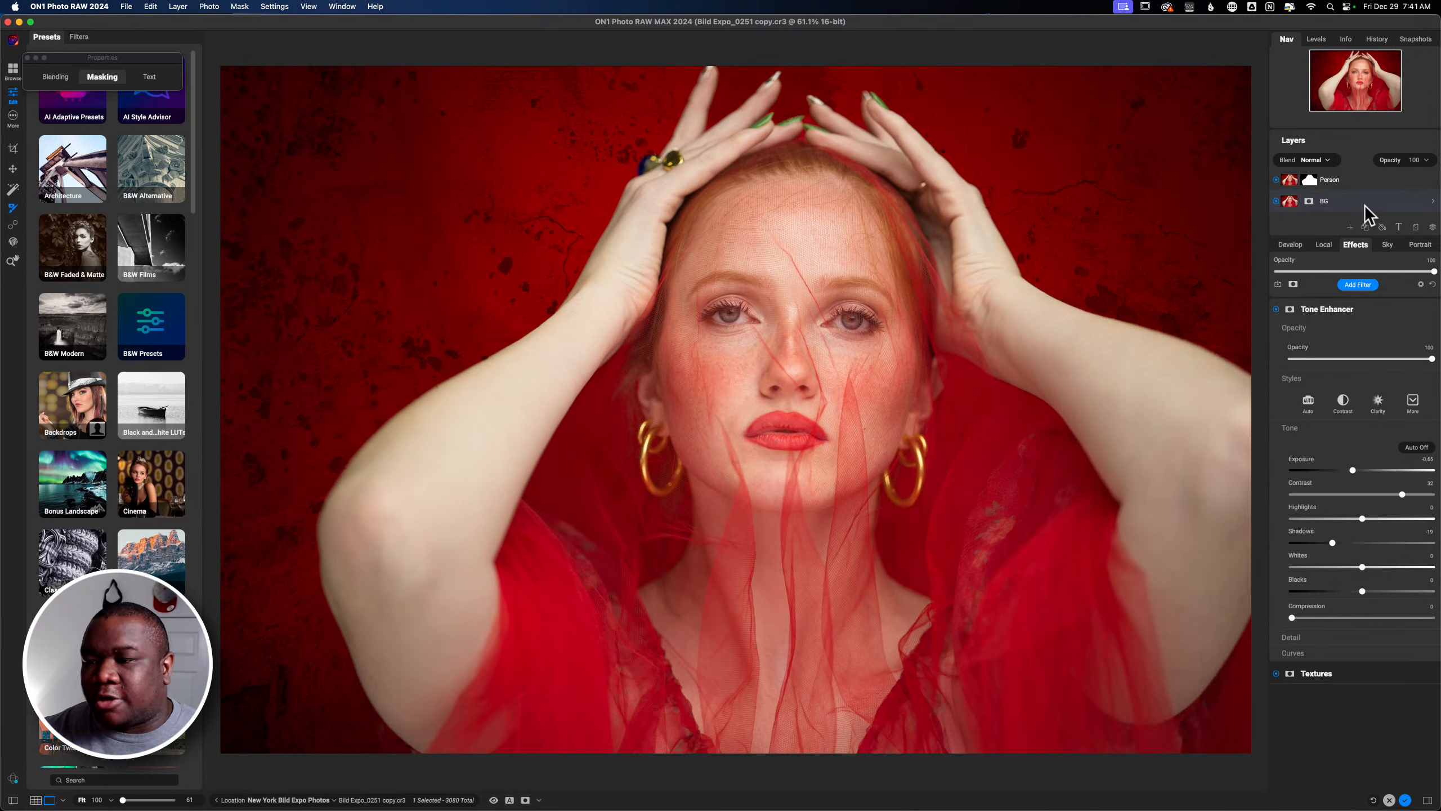
{"action": "left_click", "coordinate": [1323, 245]}
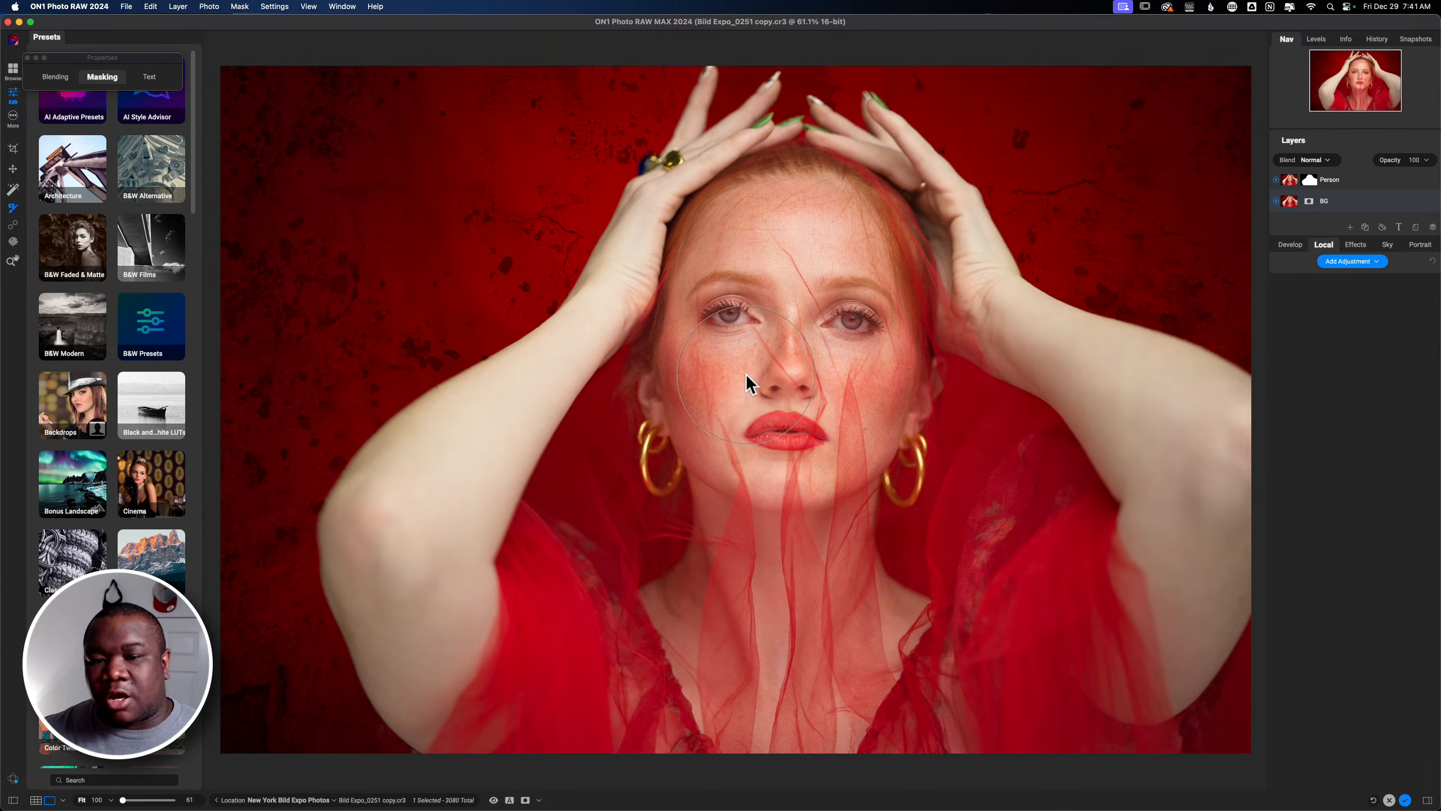
{"action": "key", "text": "g"}
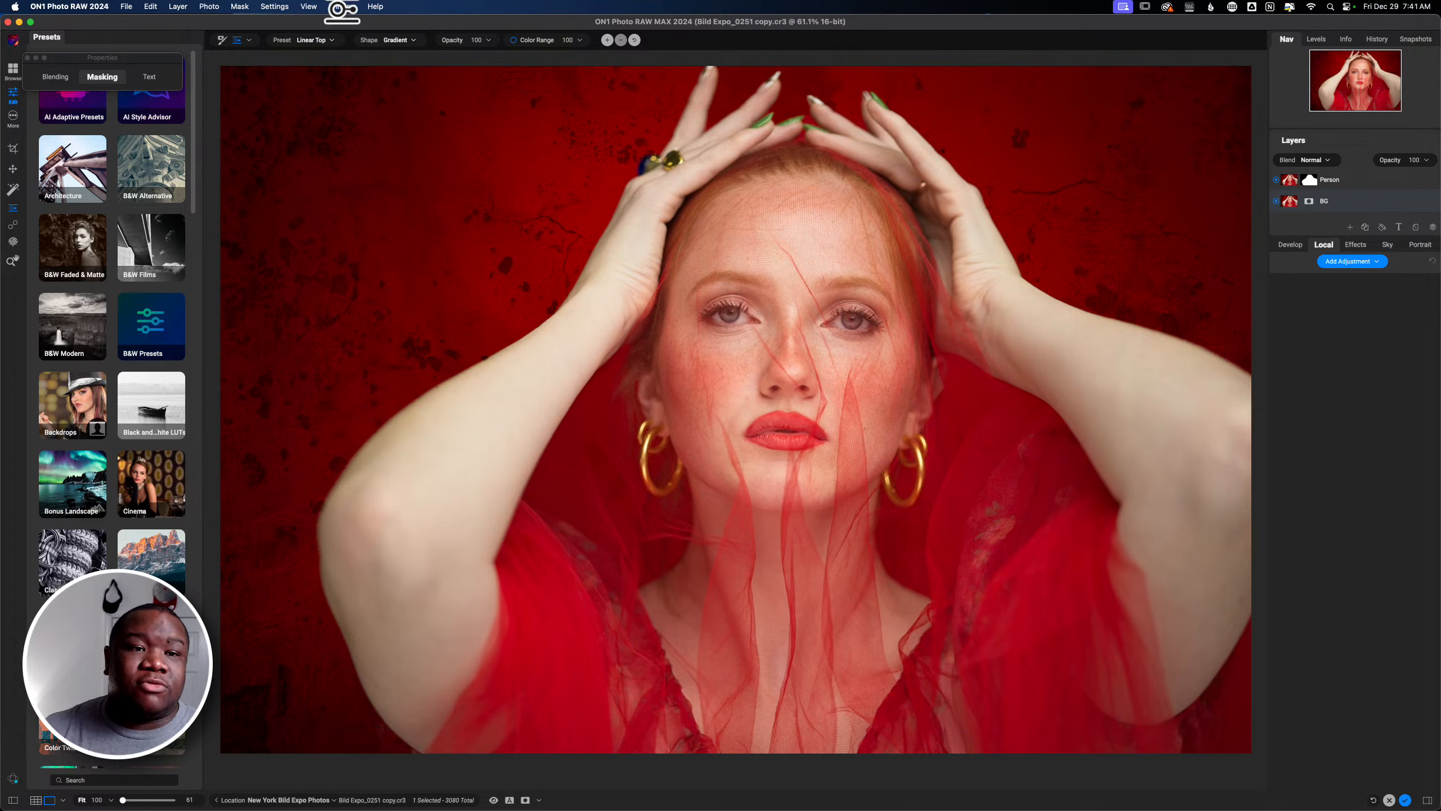
{"action": "left_click", "coordinate": [343, 7]}
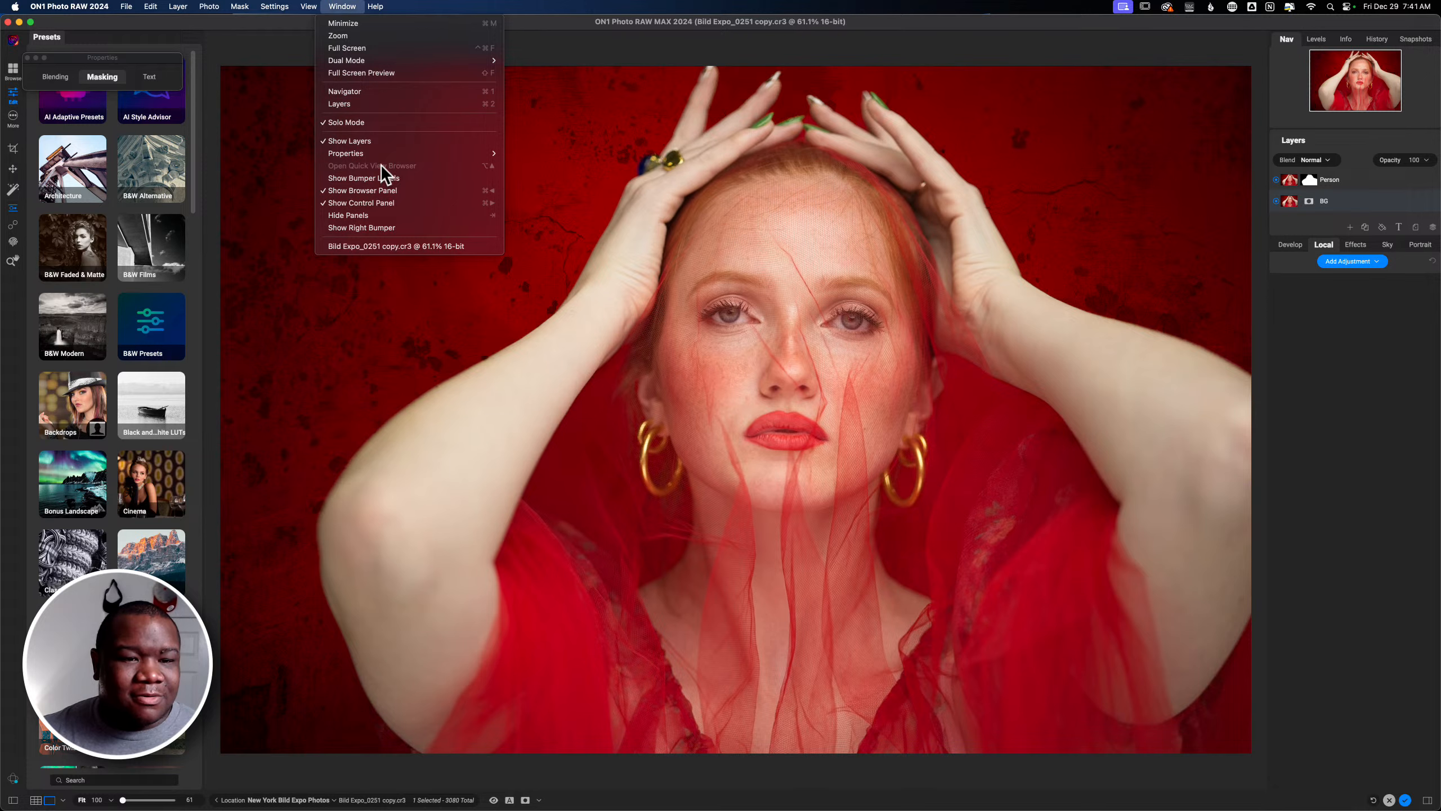
{"action": "mouse_move", "coordinate": [319, 8]}
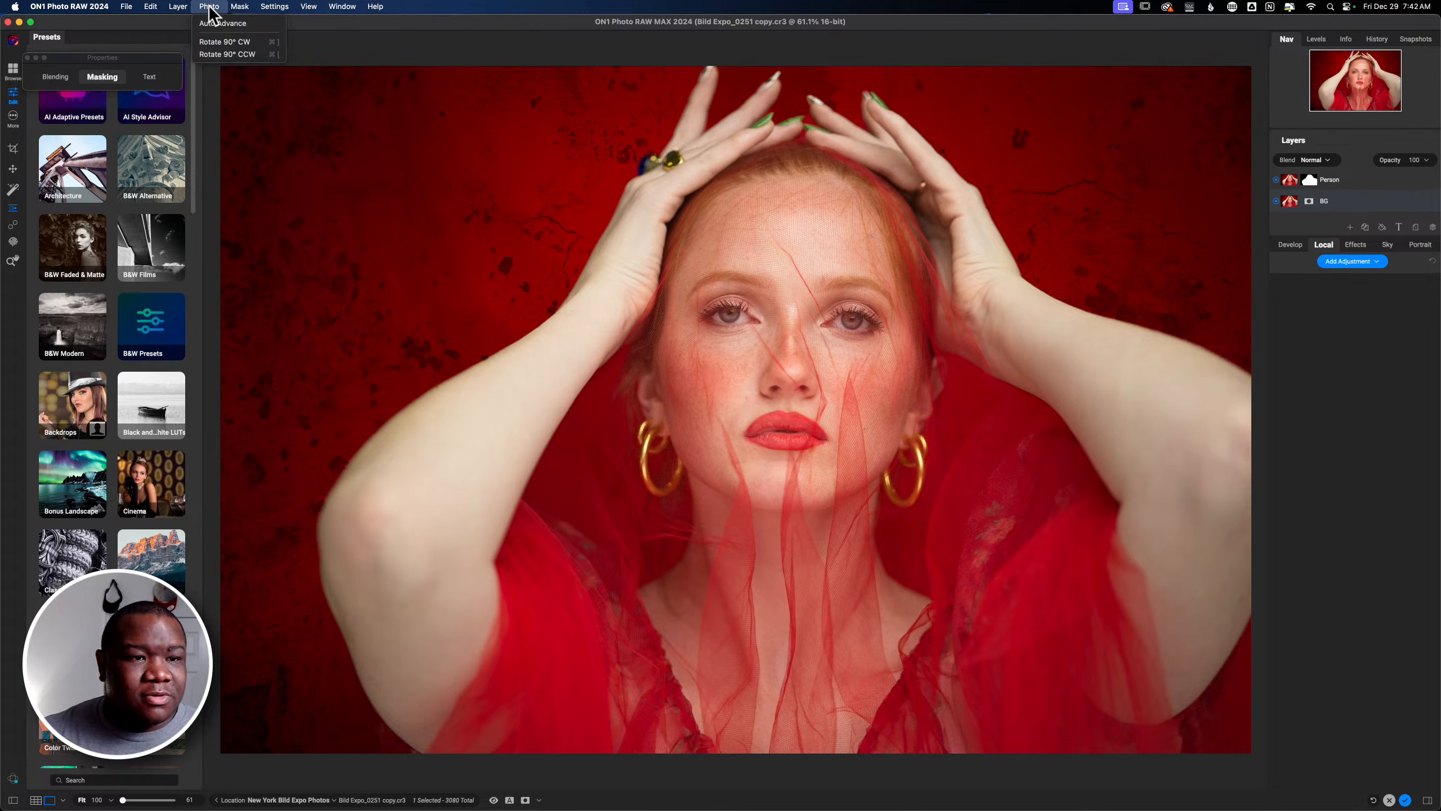
{"action": "mouse_move", "coordinate": [172, 12]}
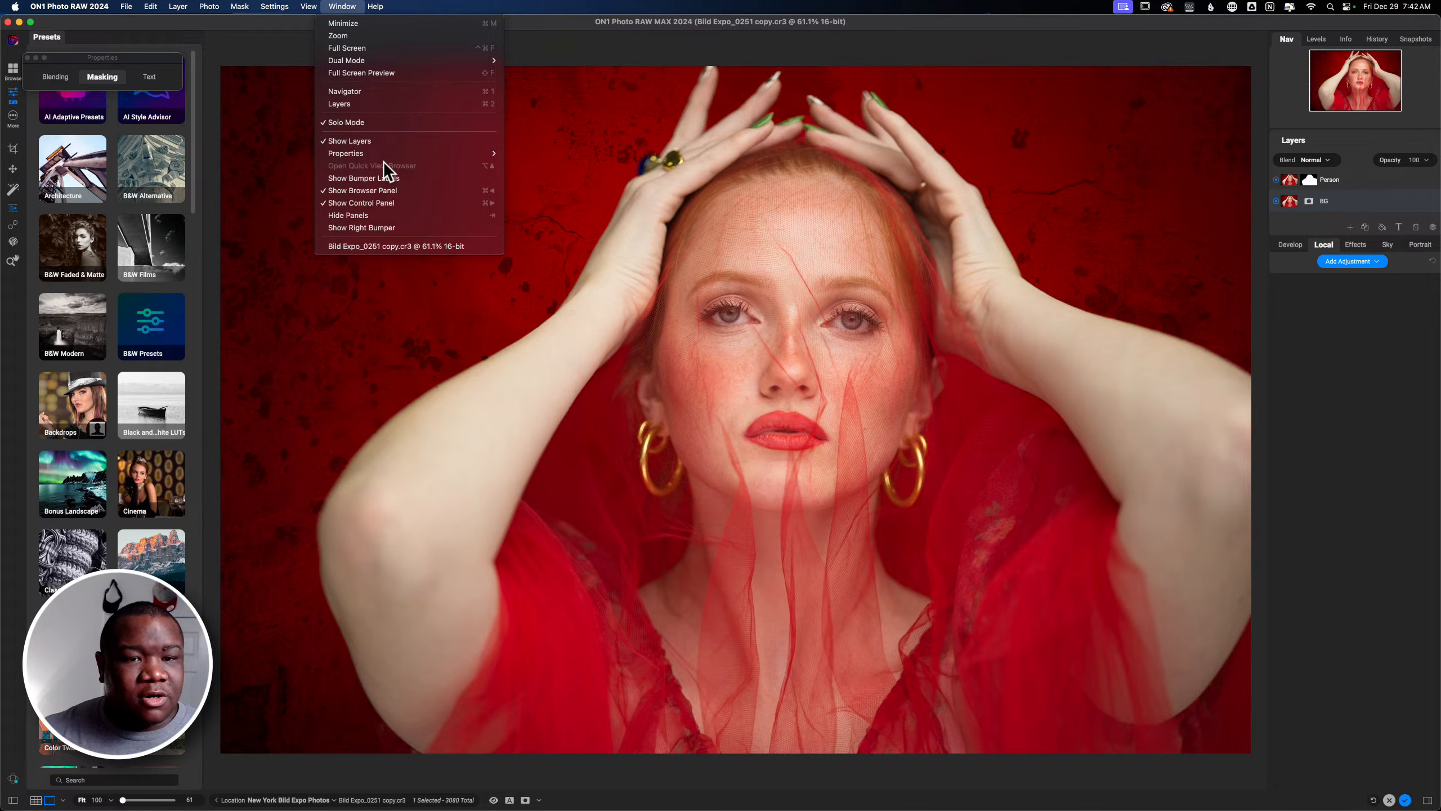
{"action": "mouse_move", "coordinate": [385, 155]}
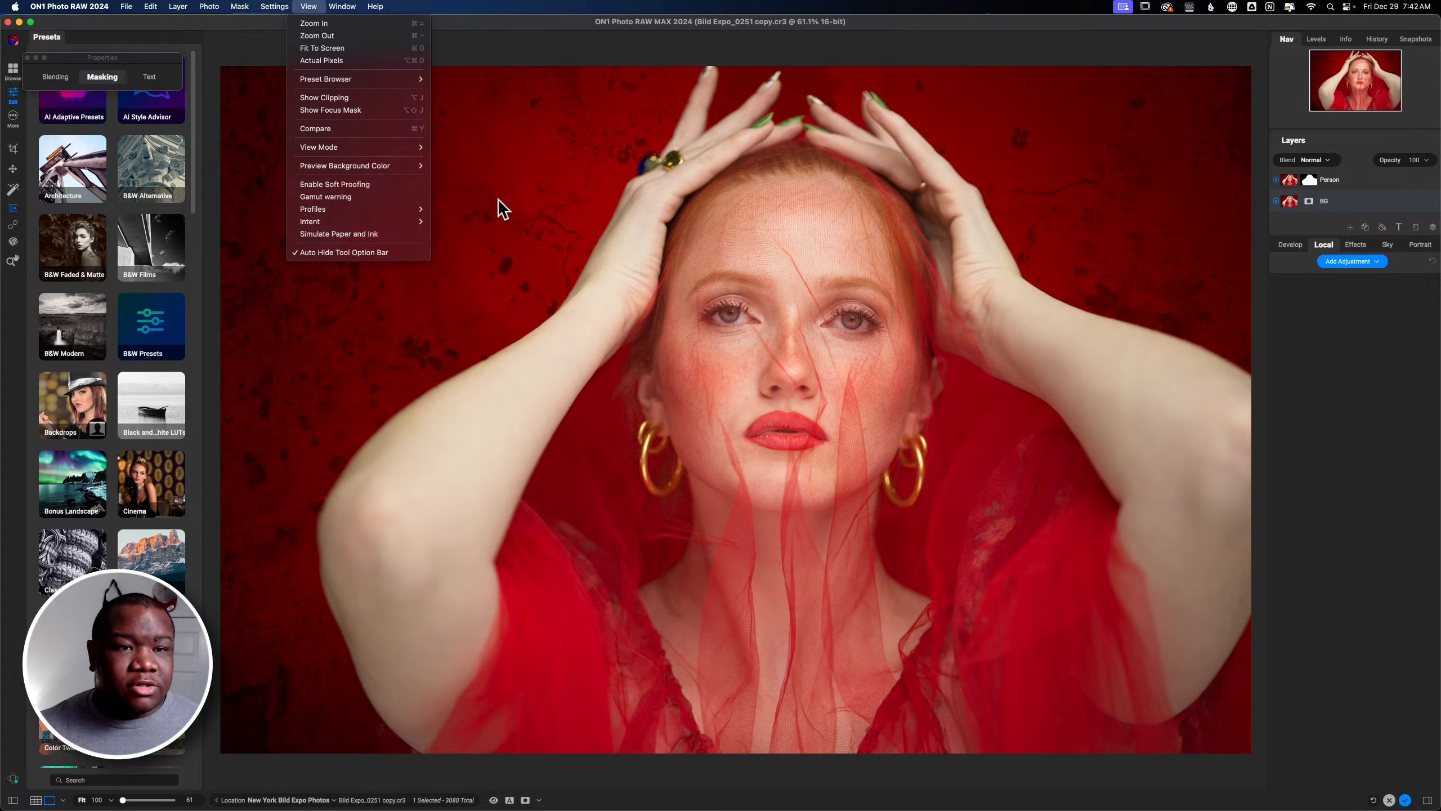
{"action": "key", "text": "Escape"}
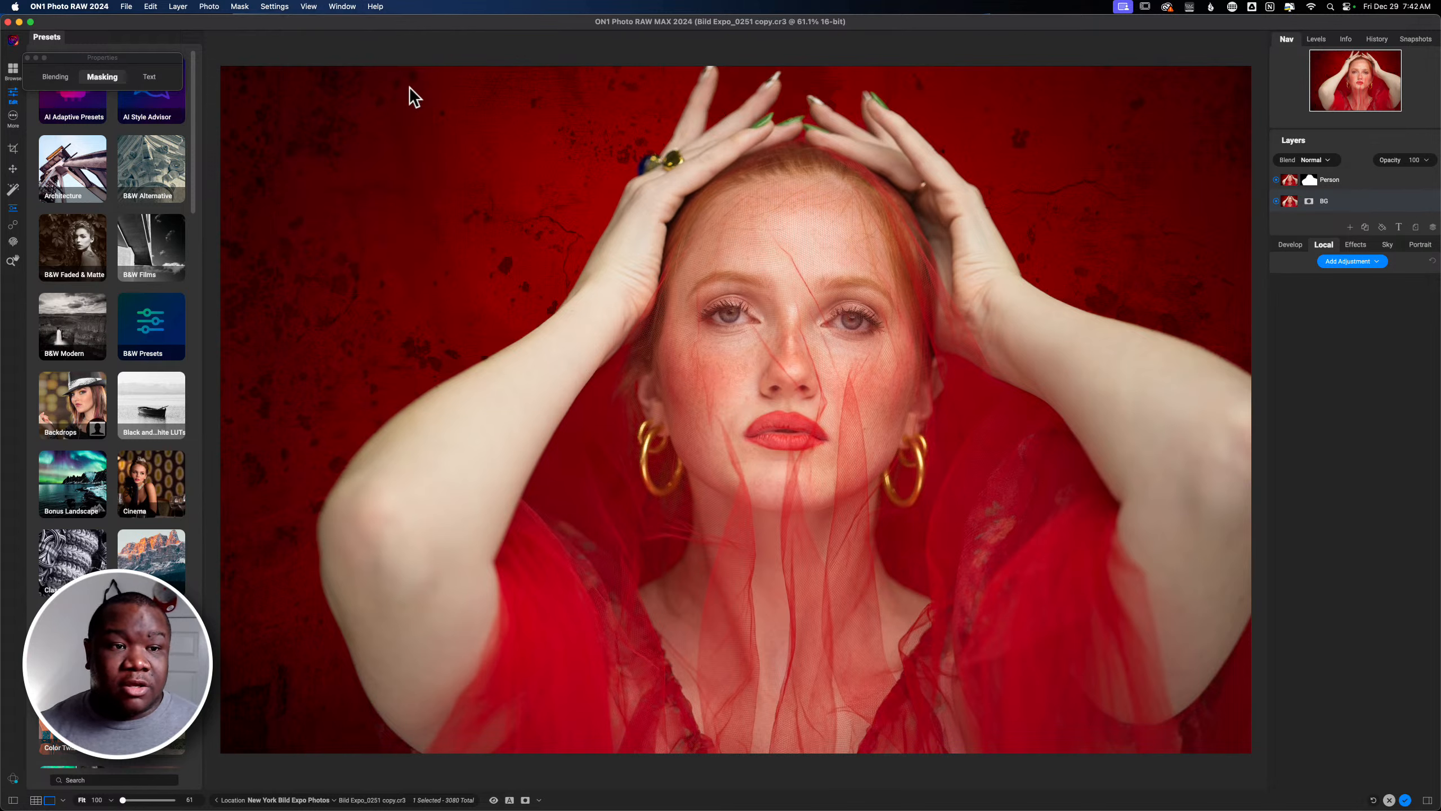
Step: Set the masking bug's shape to Edges, try it directly on the BG layer over the woman's face, and remove it
{"action": "mouse_move", "coordinate": [404, 45]}
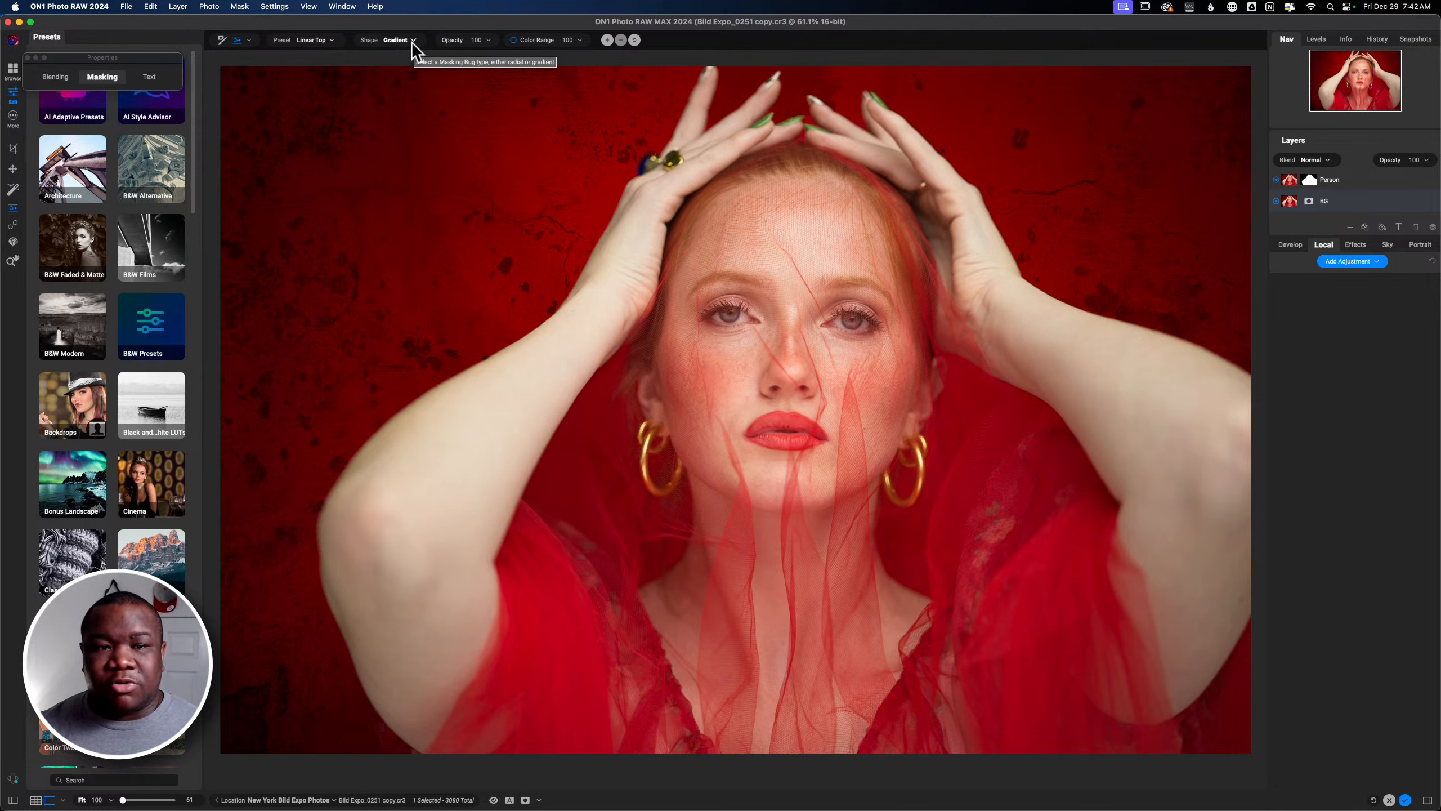
{"action": "left_click", "coordinate": [412, 41]}
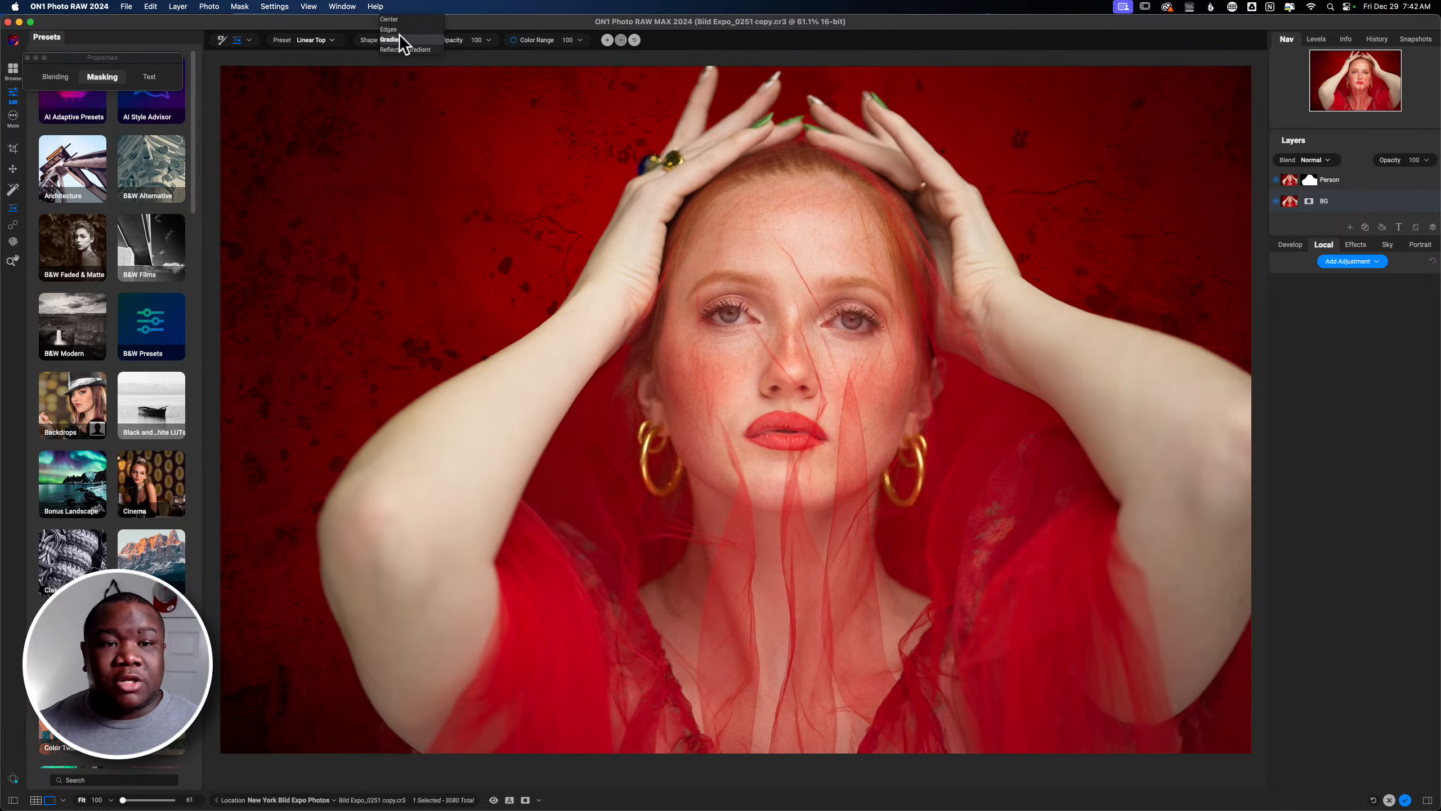
{"action": "left_click", "coordinate": [398, 31]}
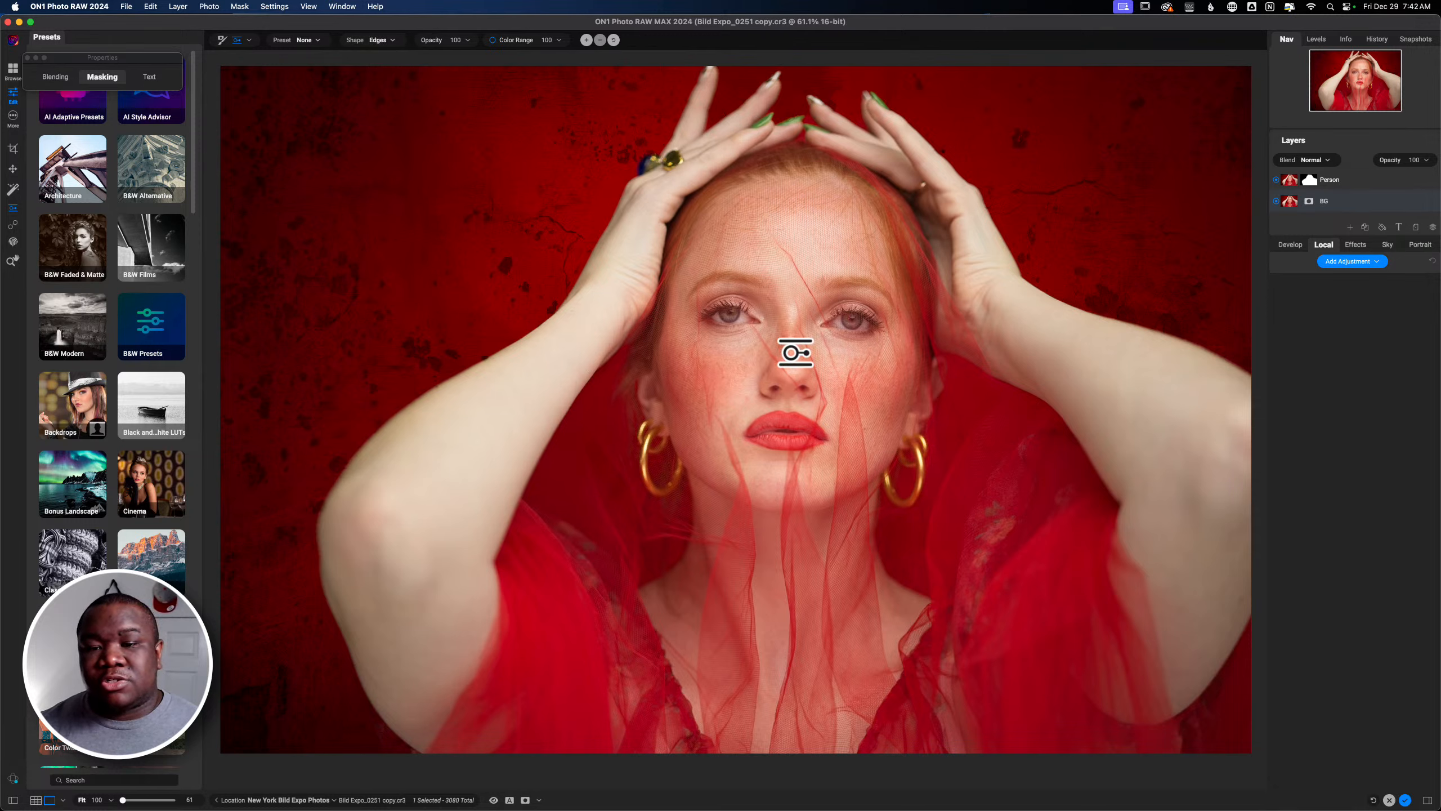
{"action": "left_click", "coordinate": [778, 362]}
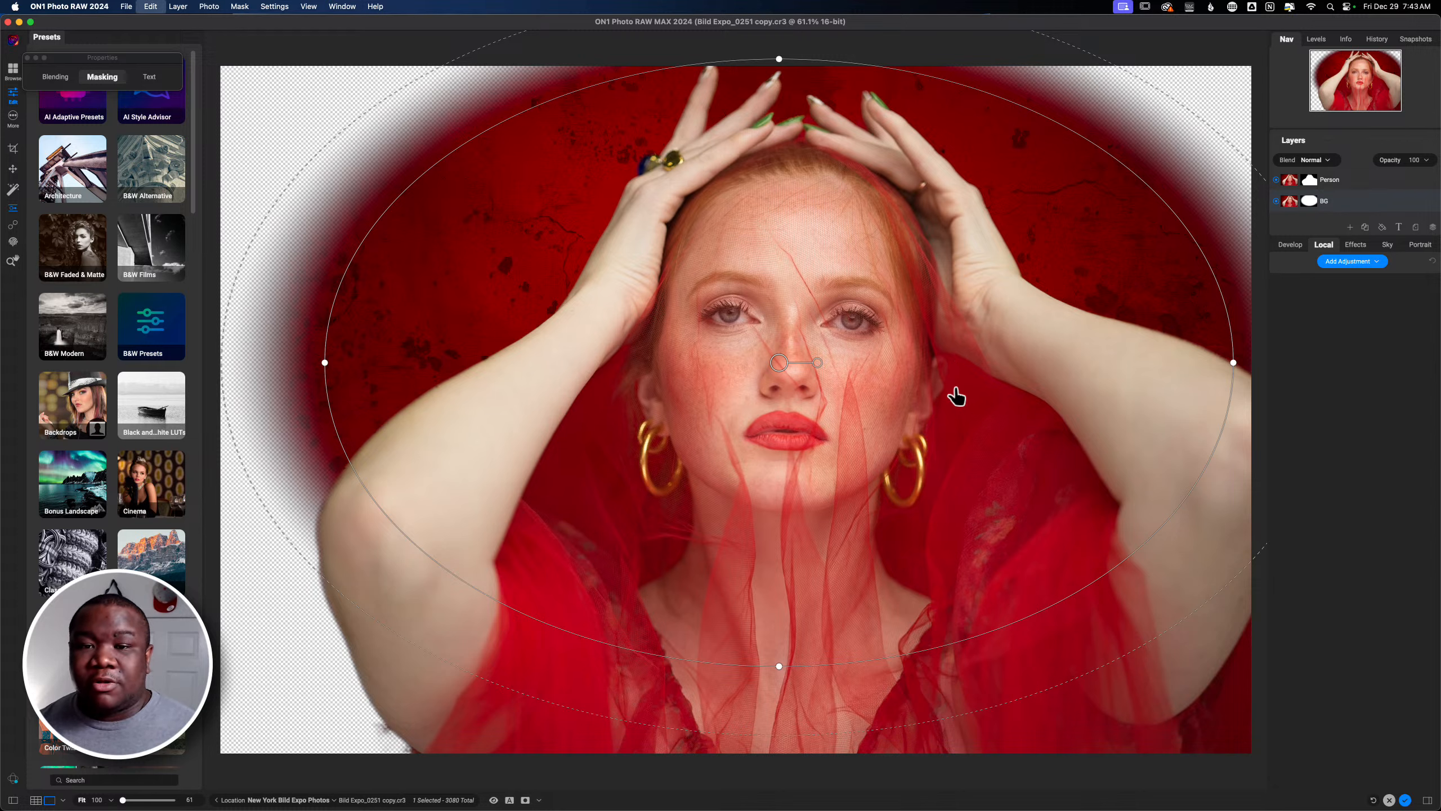
{"action": "key", "text": "Delete"}
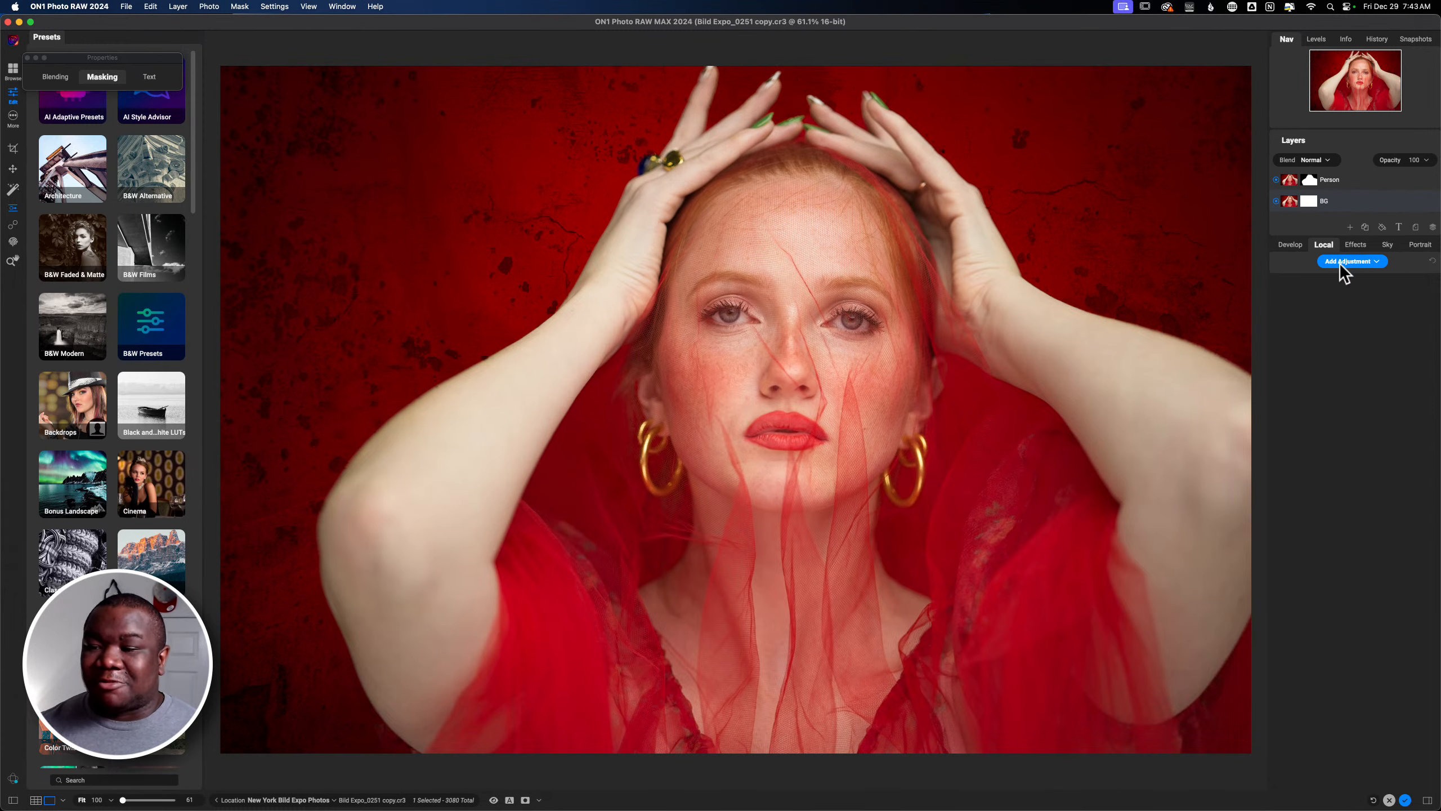
Step: Add a local adjustment to the BG layer and place an Edges masking bug centred near the woman's mouth
{"action": "left_click", "coordinate": [1342, 262]}
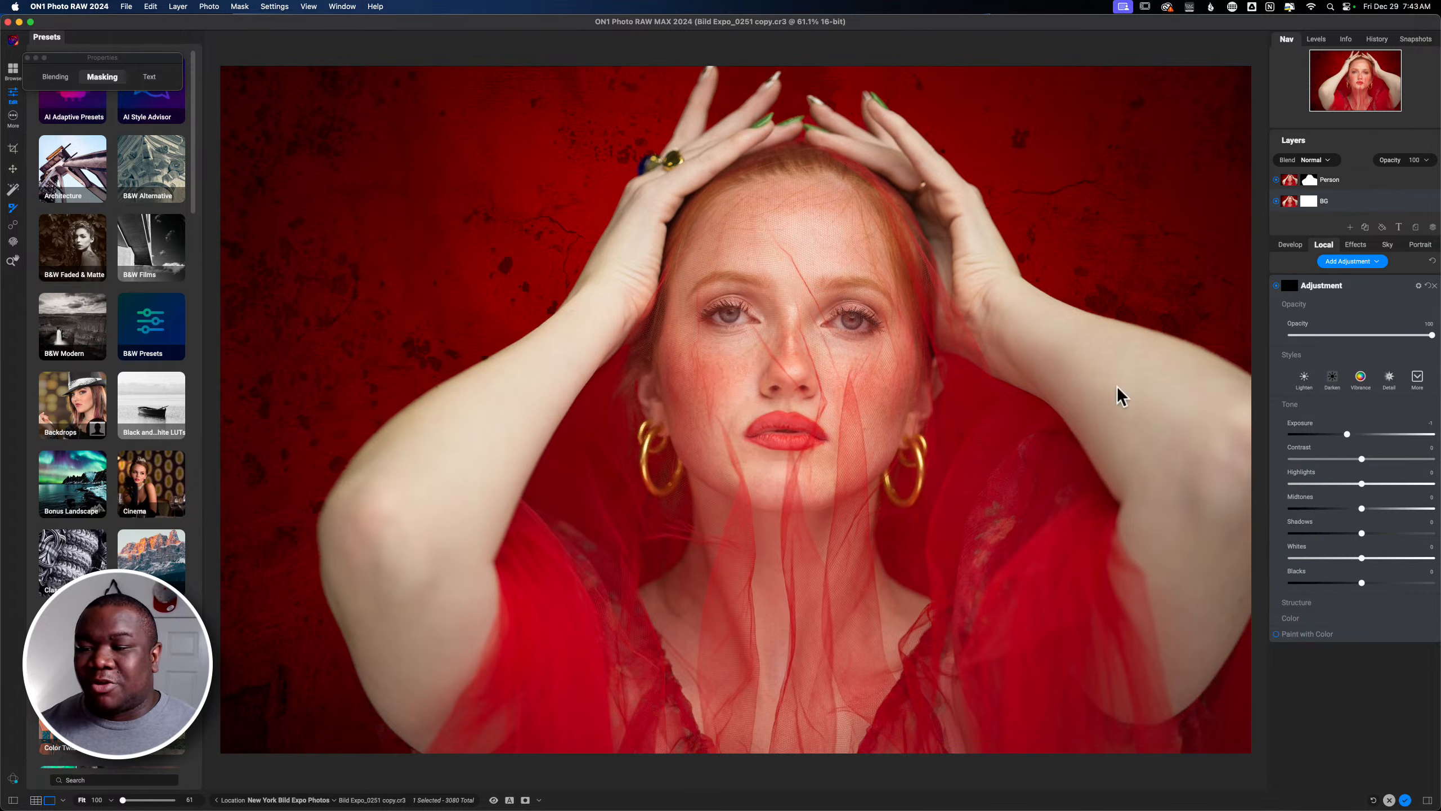
{"action": "mouse_move", "coordinate": [274, 64]}
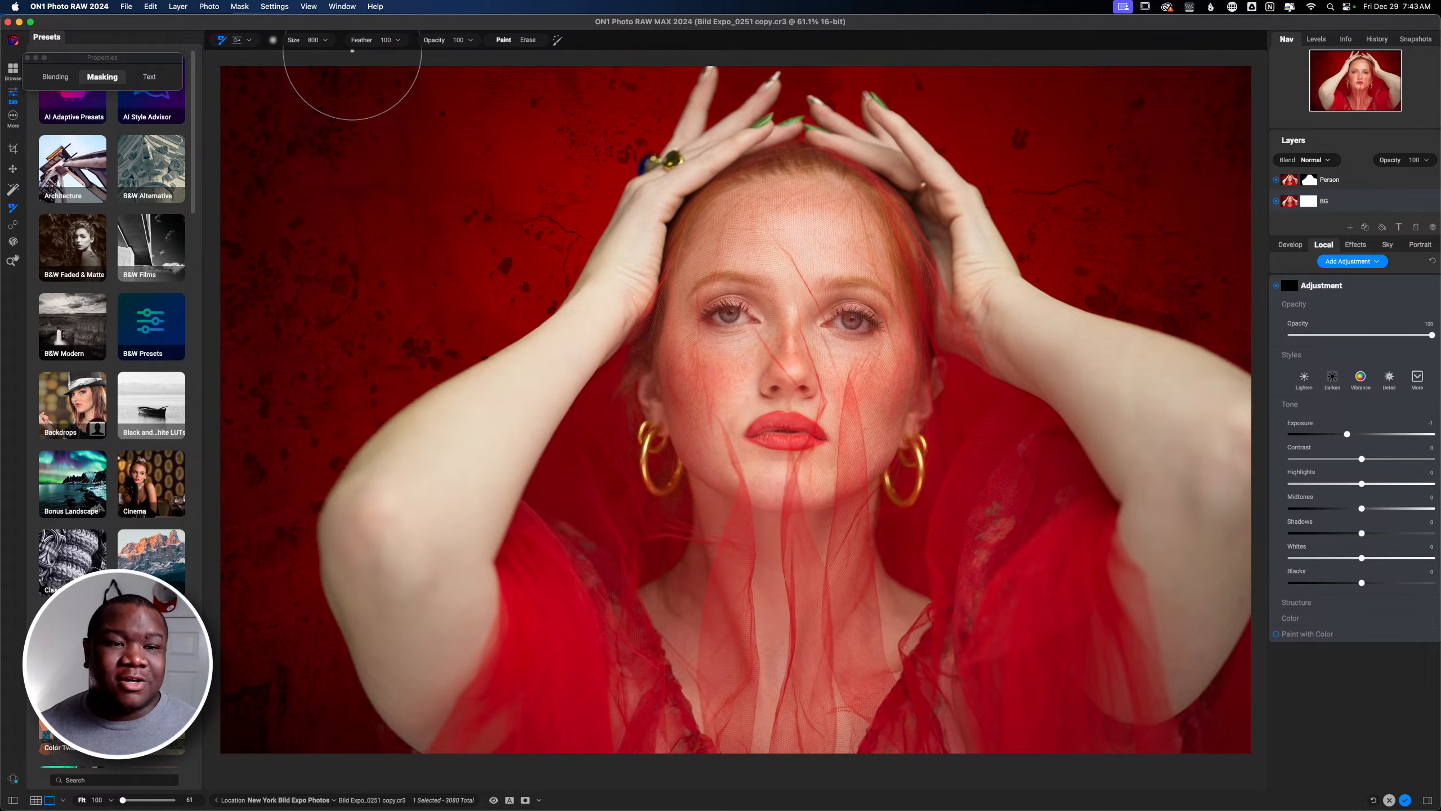
{"action": "left_click", "coordinate": [236, 41]}
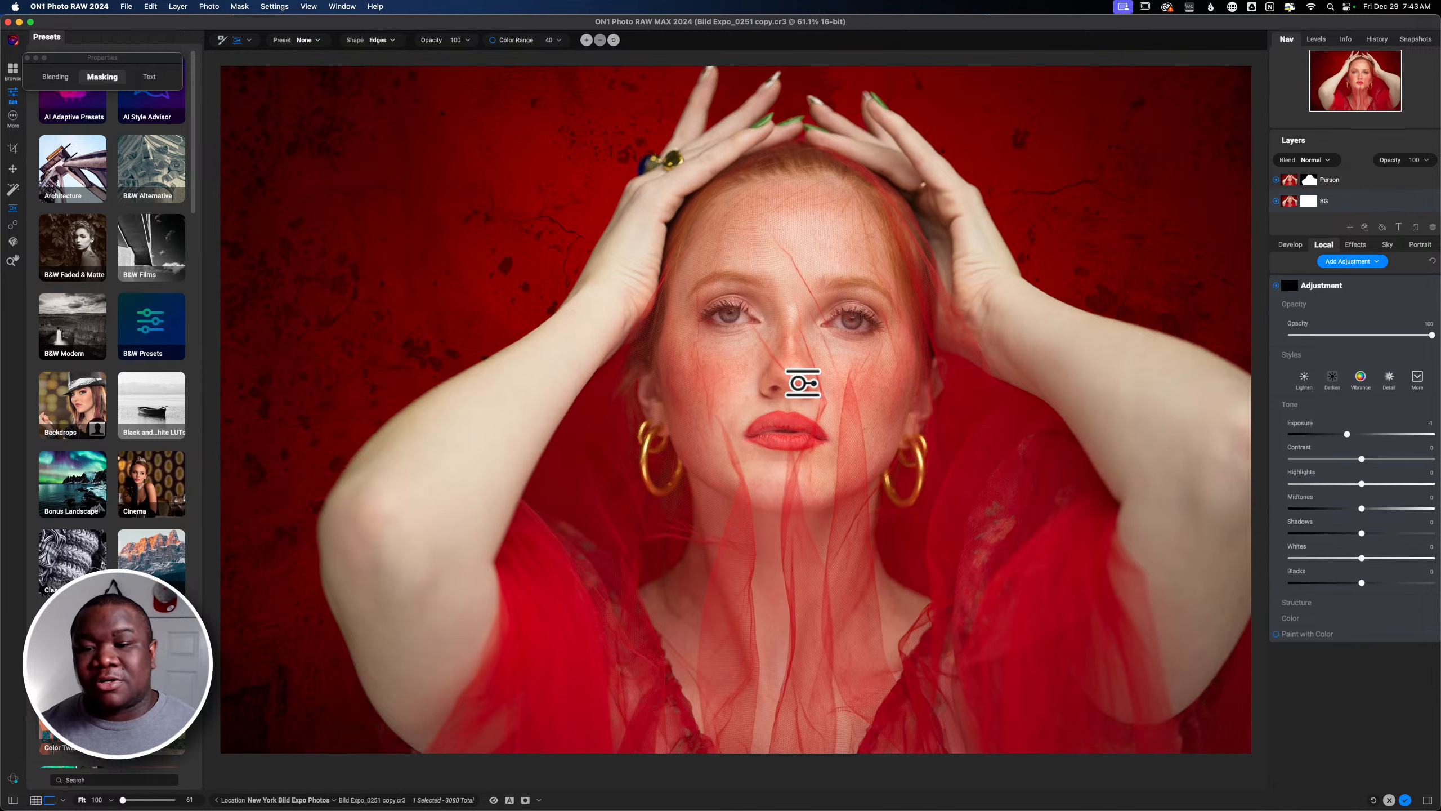
{"action": "left_click", "coordinate": [803, 383]}
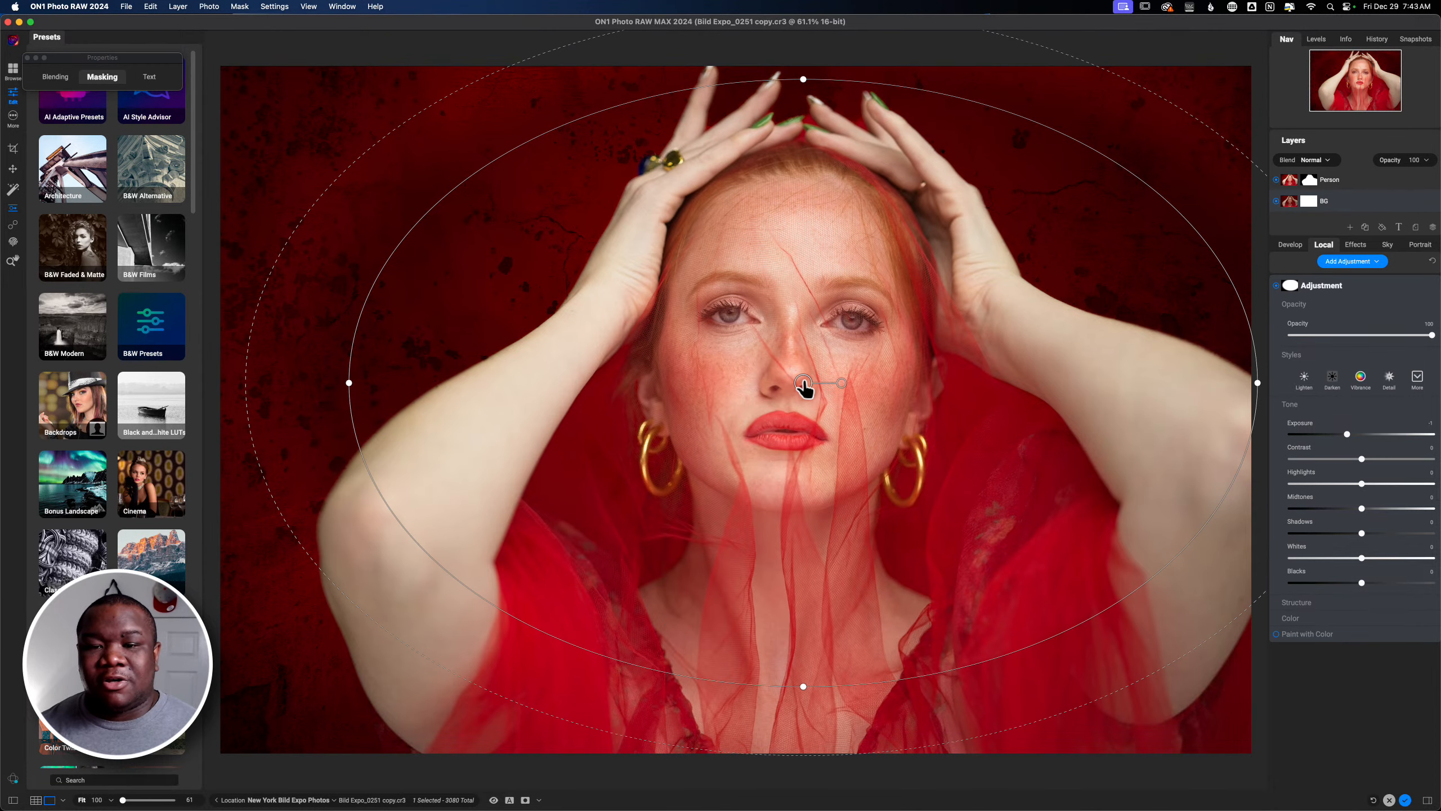
{"action": "left_click_drag", "start_coordinate": [805, 385], "coordinate": [766, 417]}
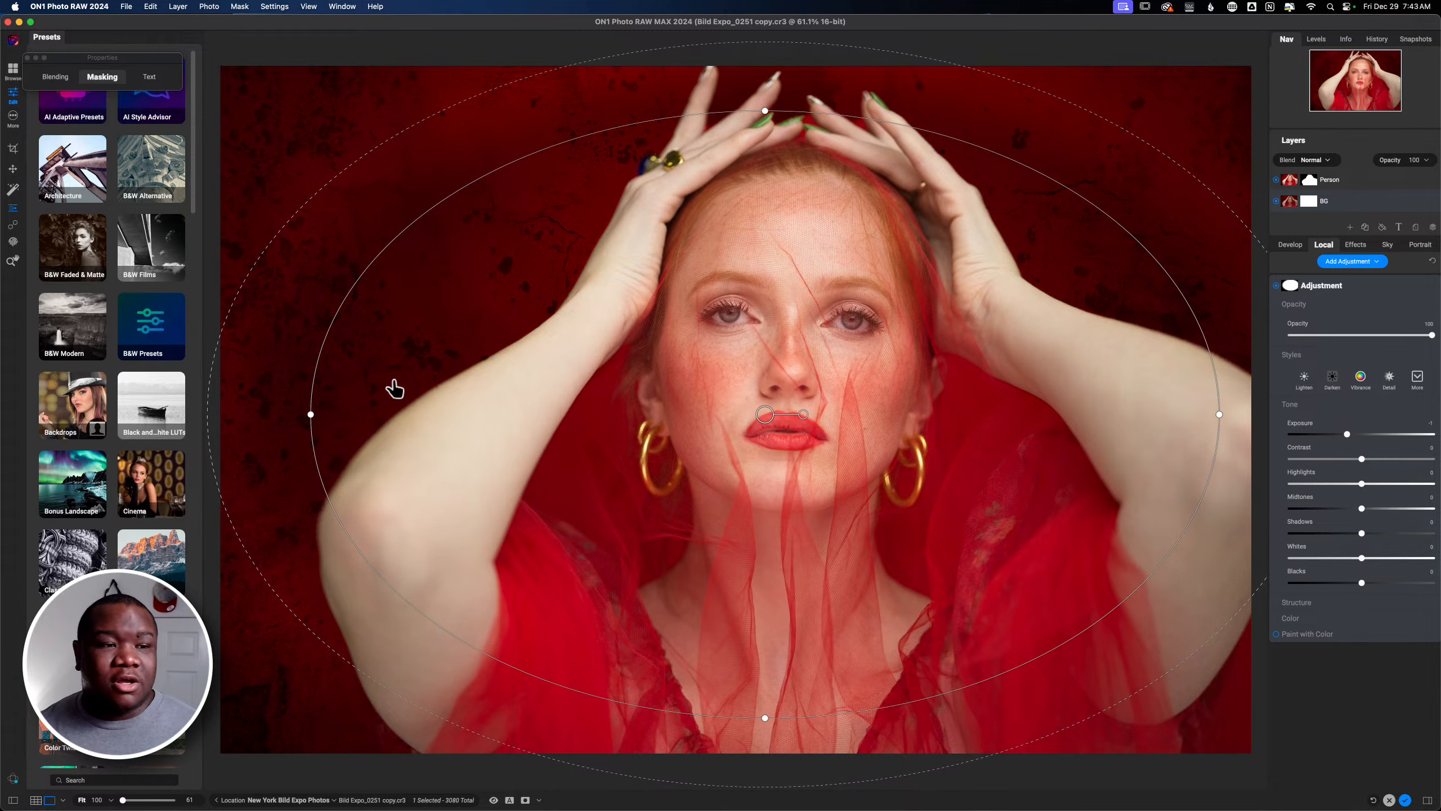
Step: Invert the adjustment's mask to darken the photo's edges, and shrink the bug around the woman's face with a much wider feather
{"action": "left_click", "coordinate": [102, 80]}
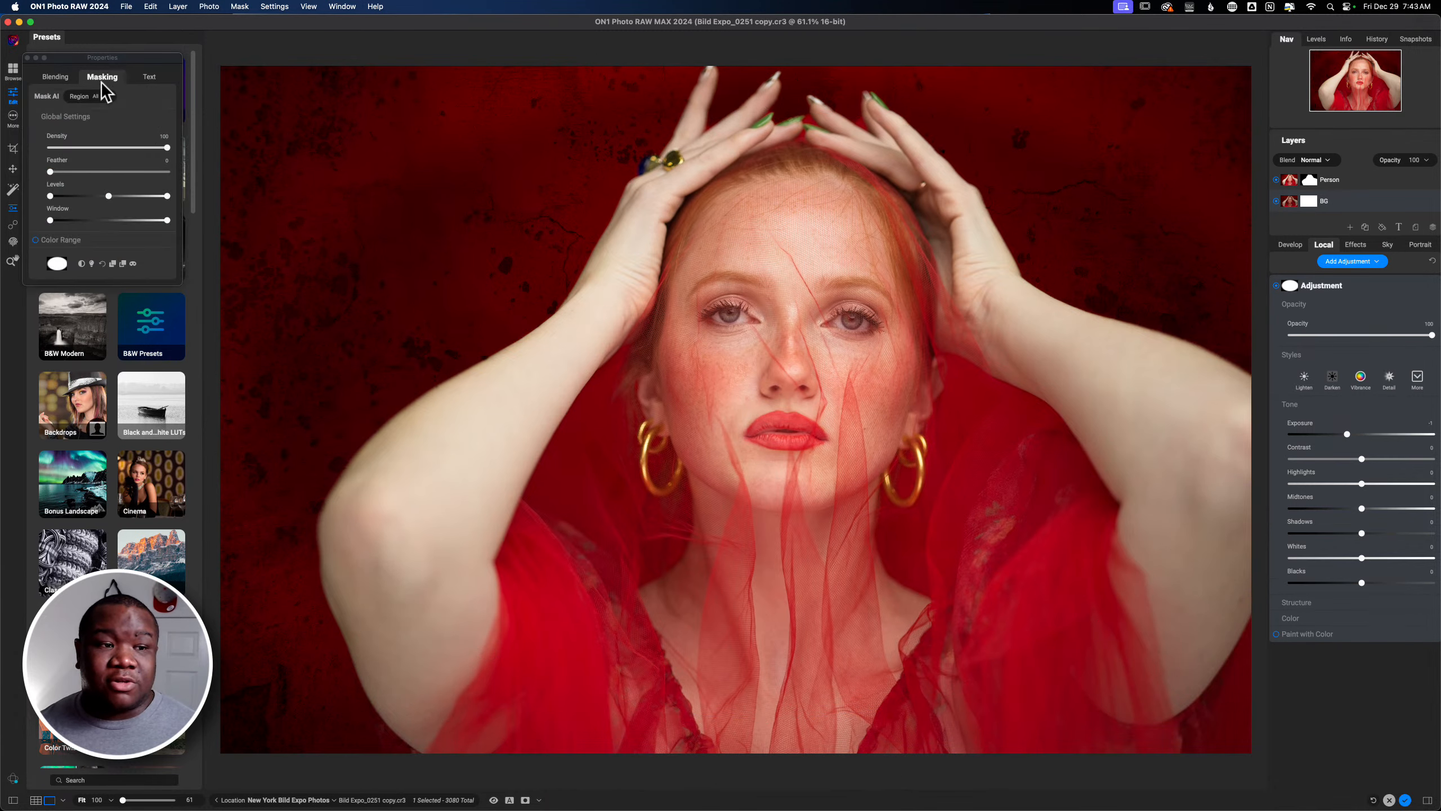
{"action": "left_click", "coordinate": [82, 263]}
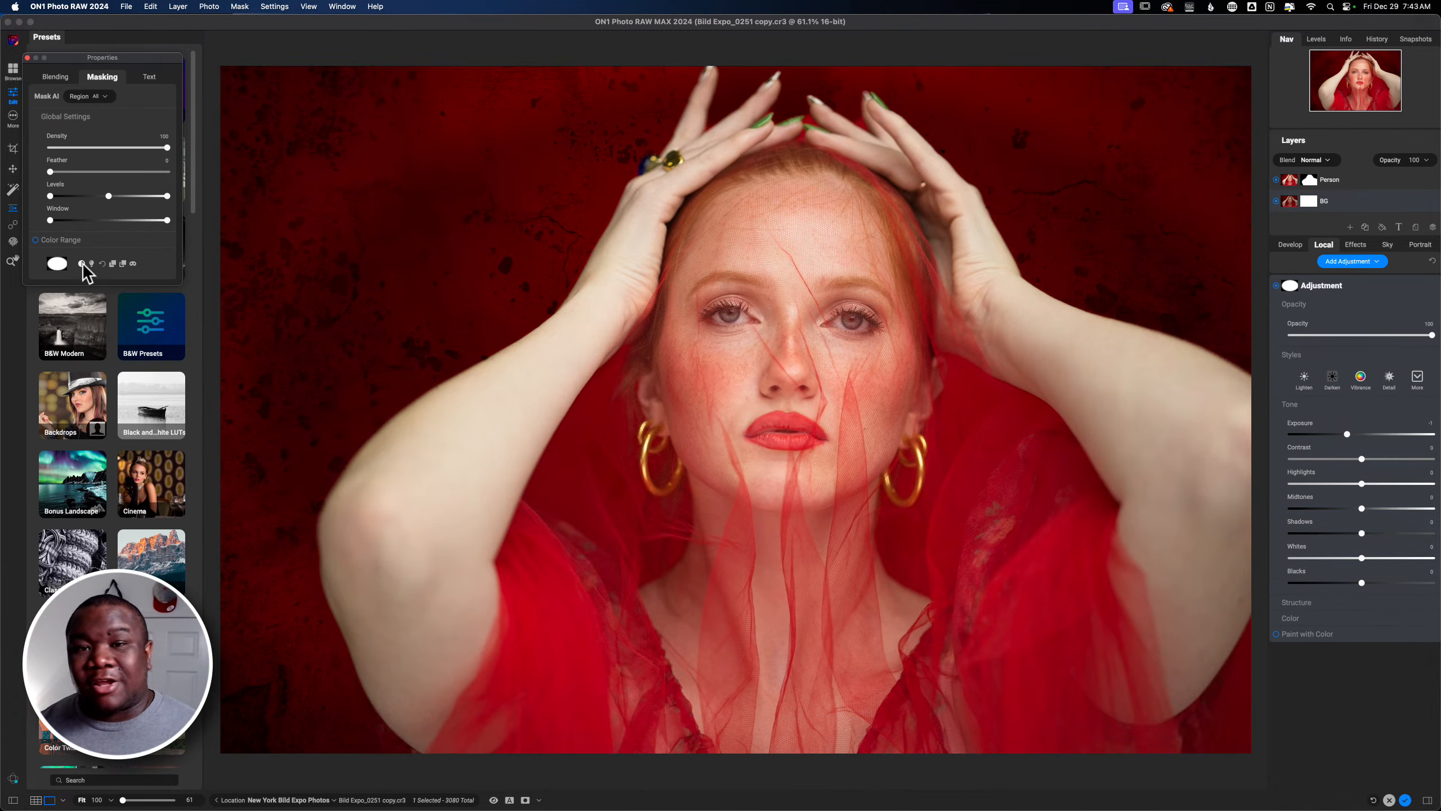
{"action": "left_click", "coordinate": [83, 263]}
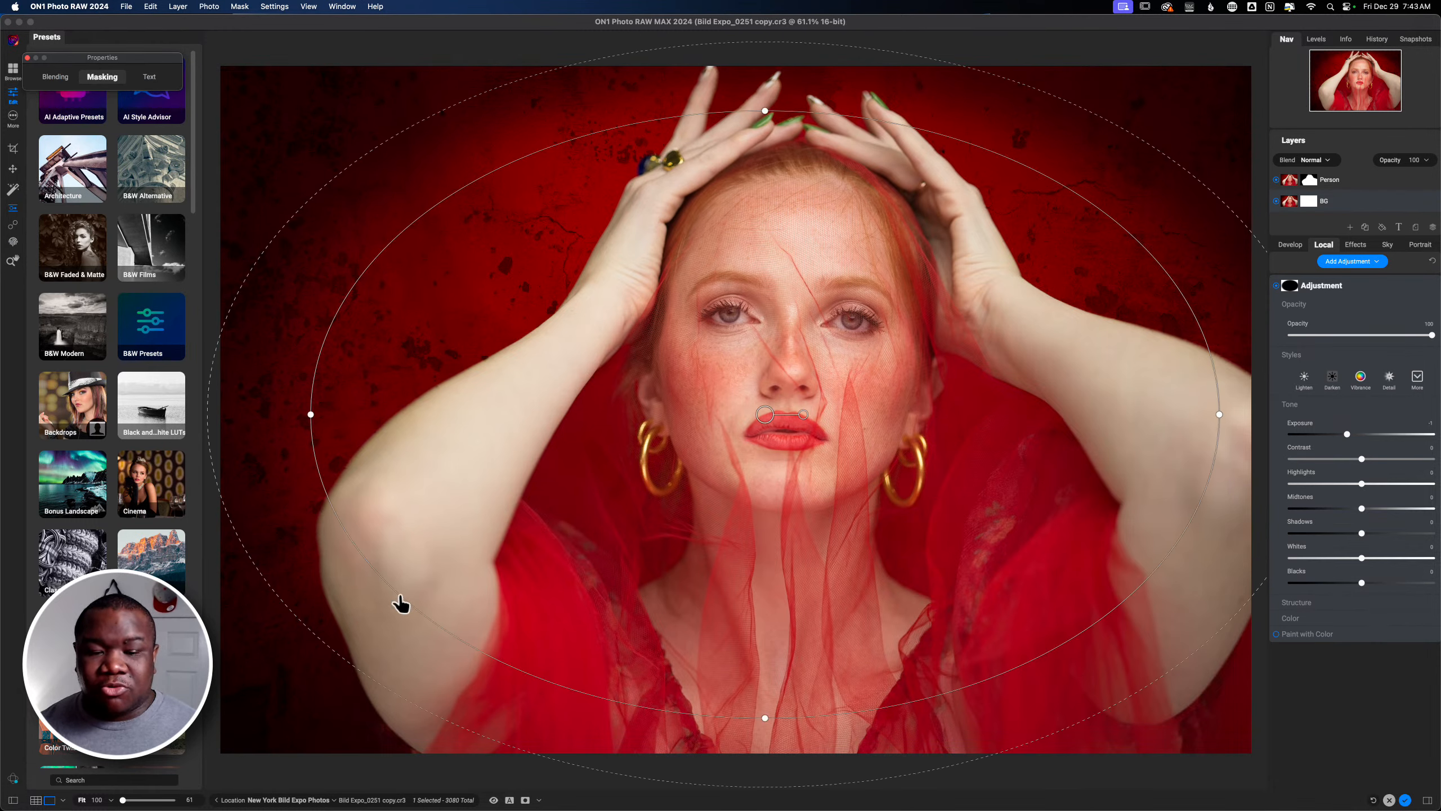
{"action": "left_click_drag", "start_coordinate": [402, 597], "coordinate": [550, 509]}
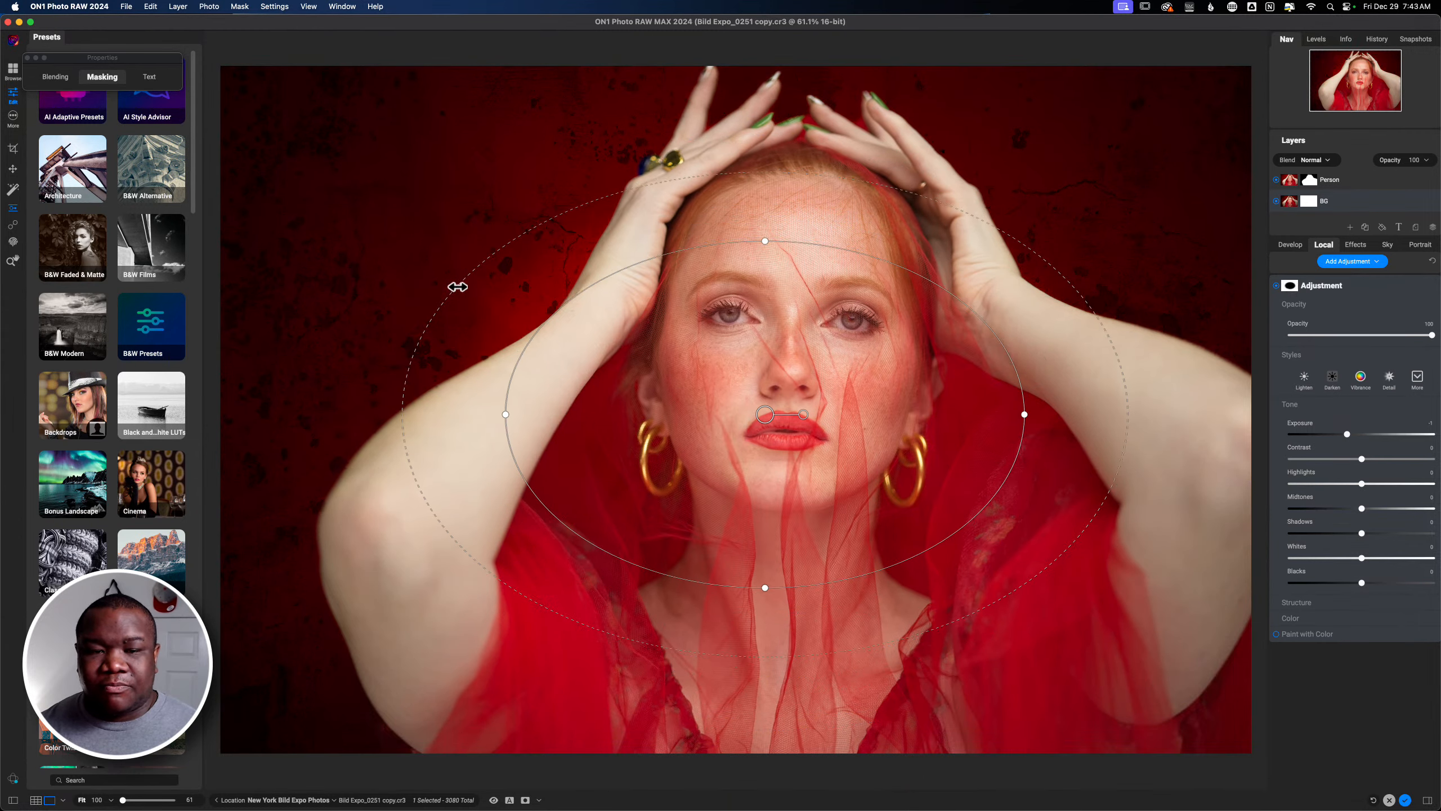
{"action": "left_click_drag", "start_coordinate": [359, 259], "coordinate": [256, 233]}
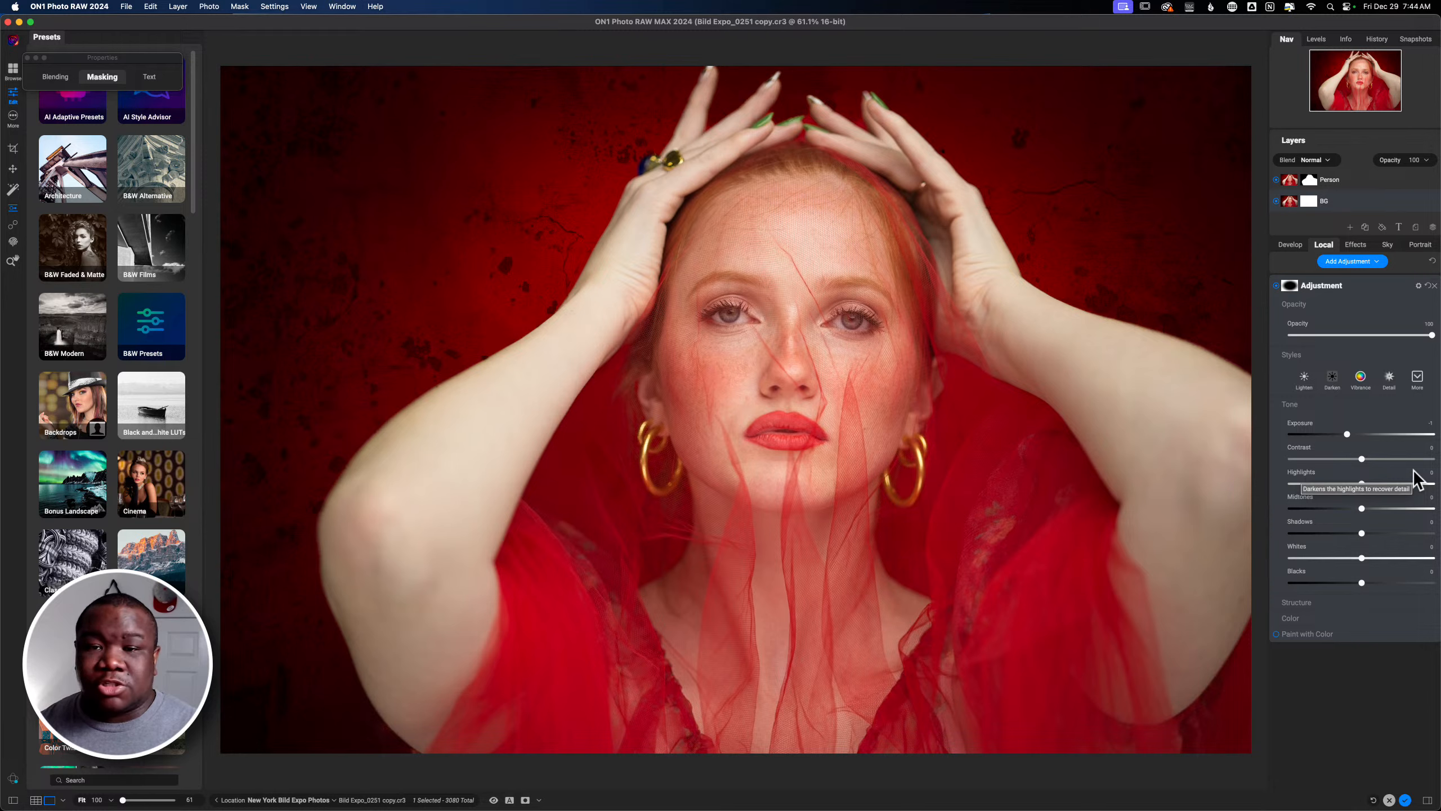
{"action": "mouse_move", "coordinate": [371, 40]}
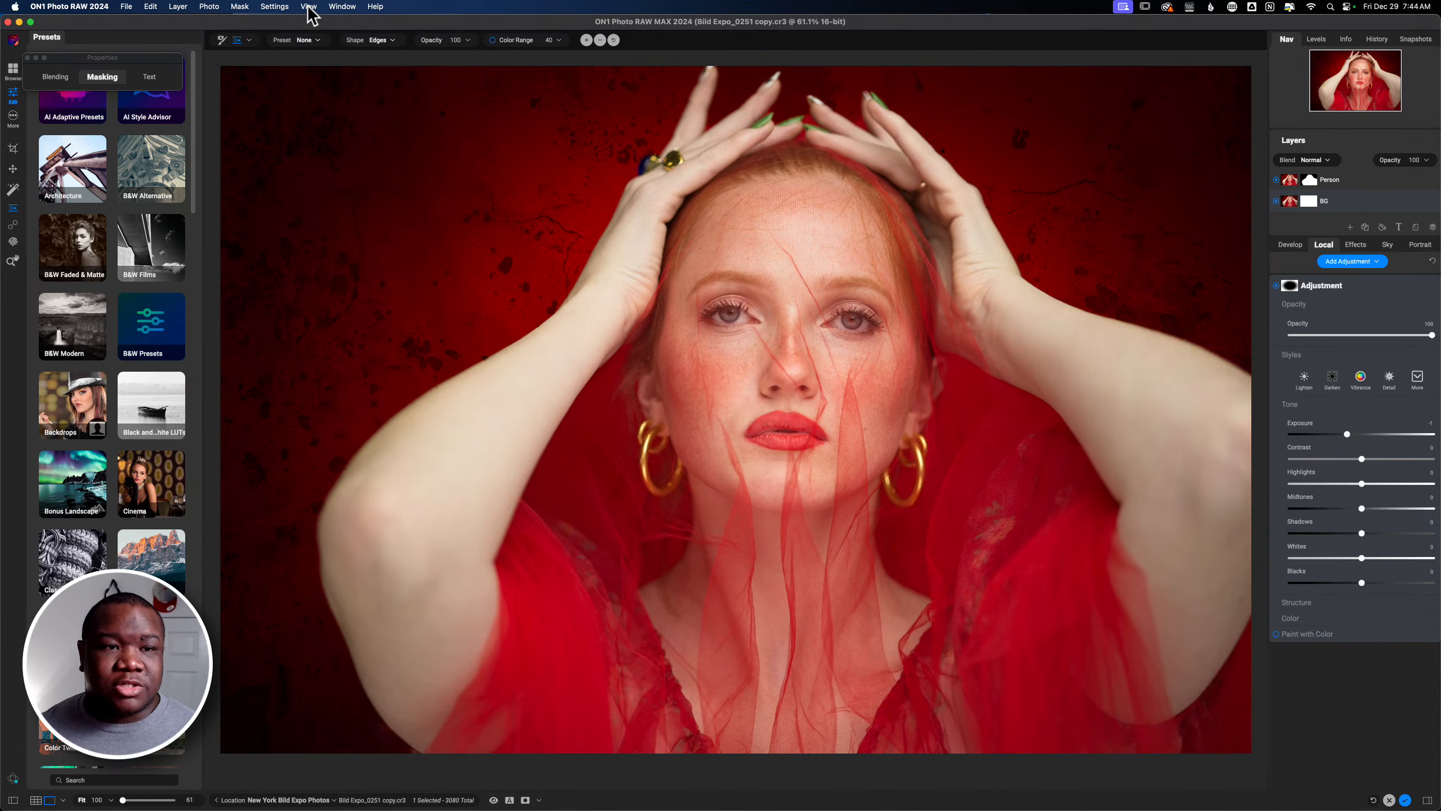
{"action": "left_click", "coordinate": [274, 6]}
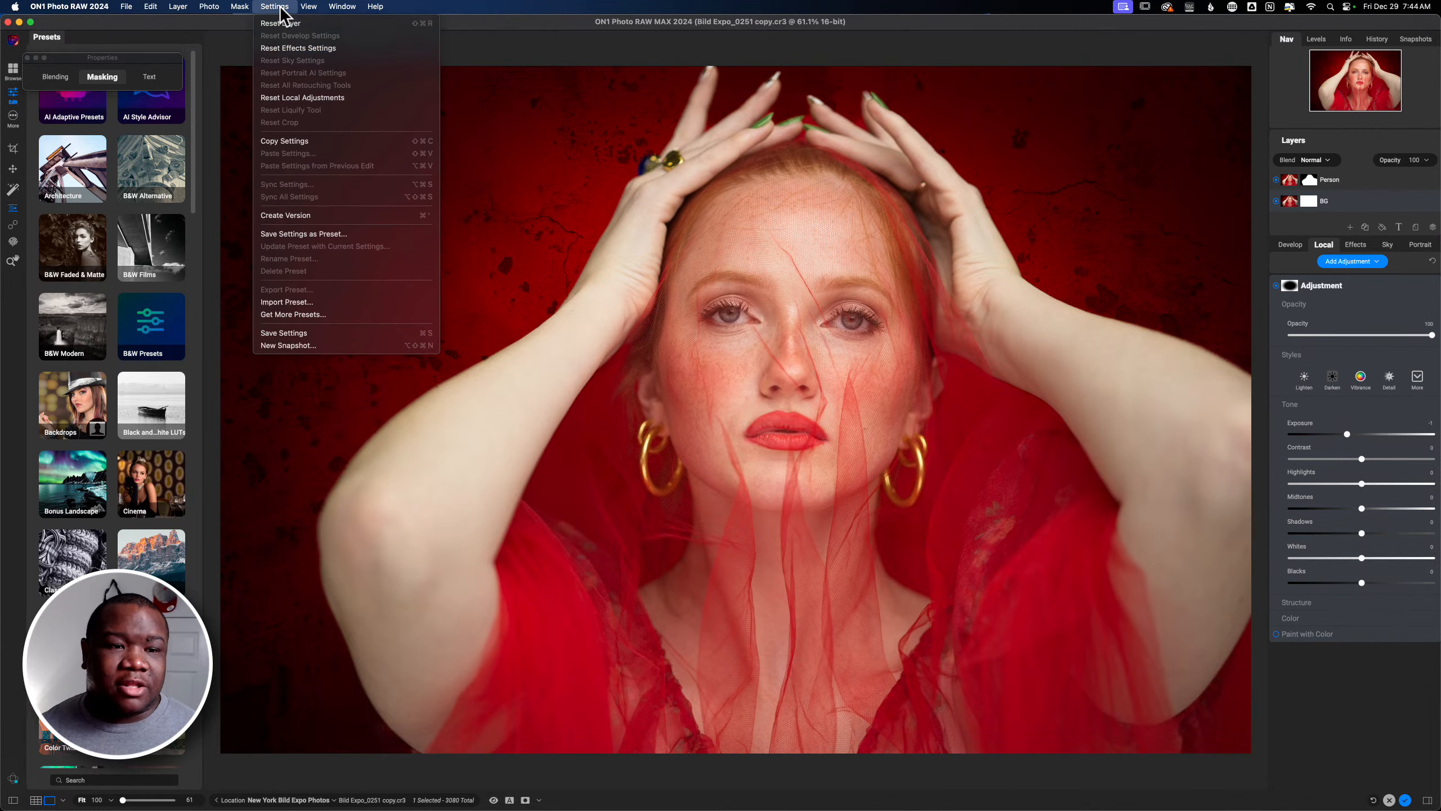
{"action": "mouse_move", "coordinate": [307, 10]}
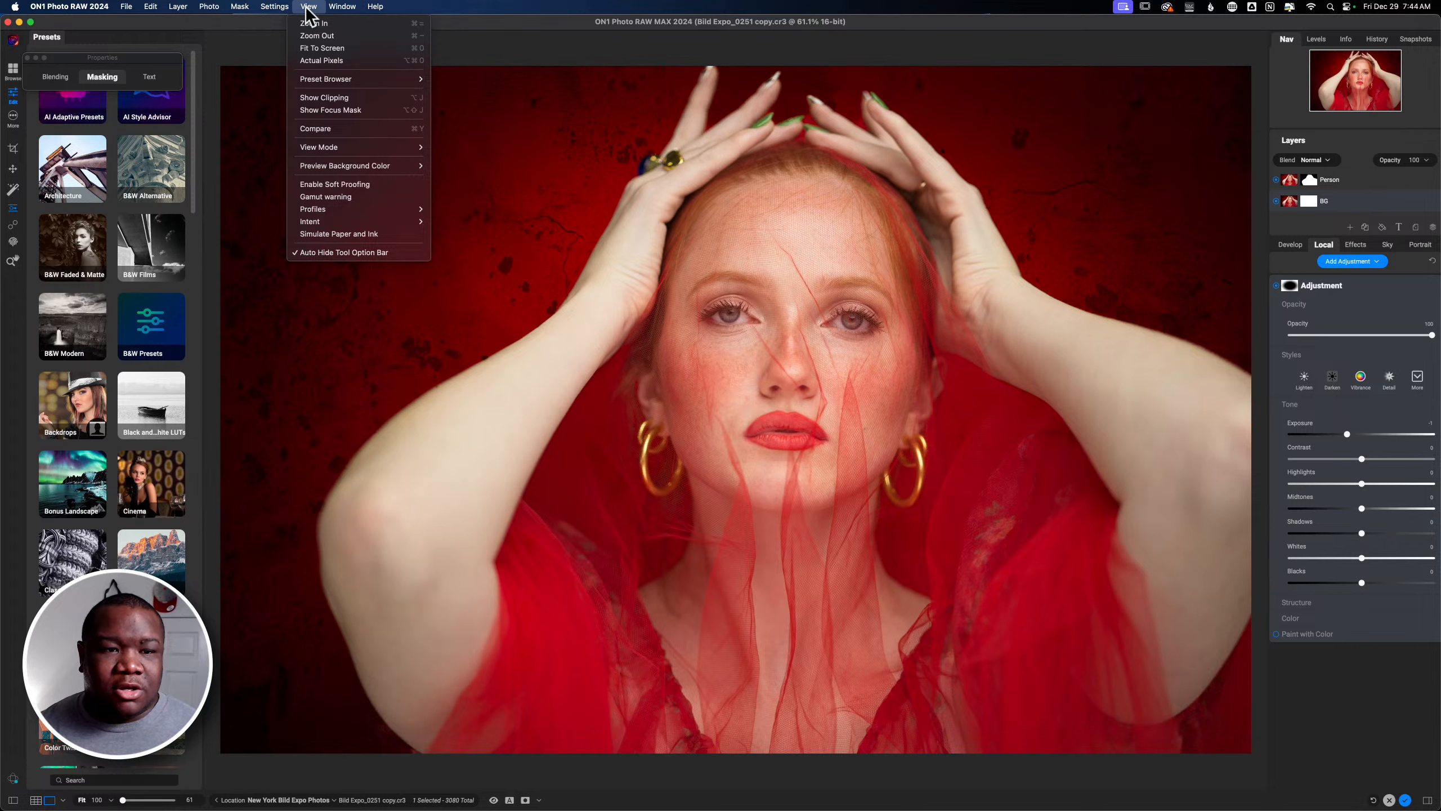
{"action": "mouse_move", "coordinate": [340, 151]}
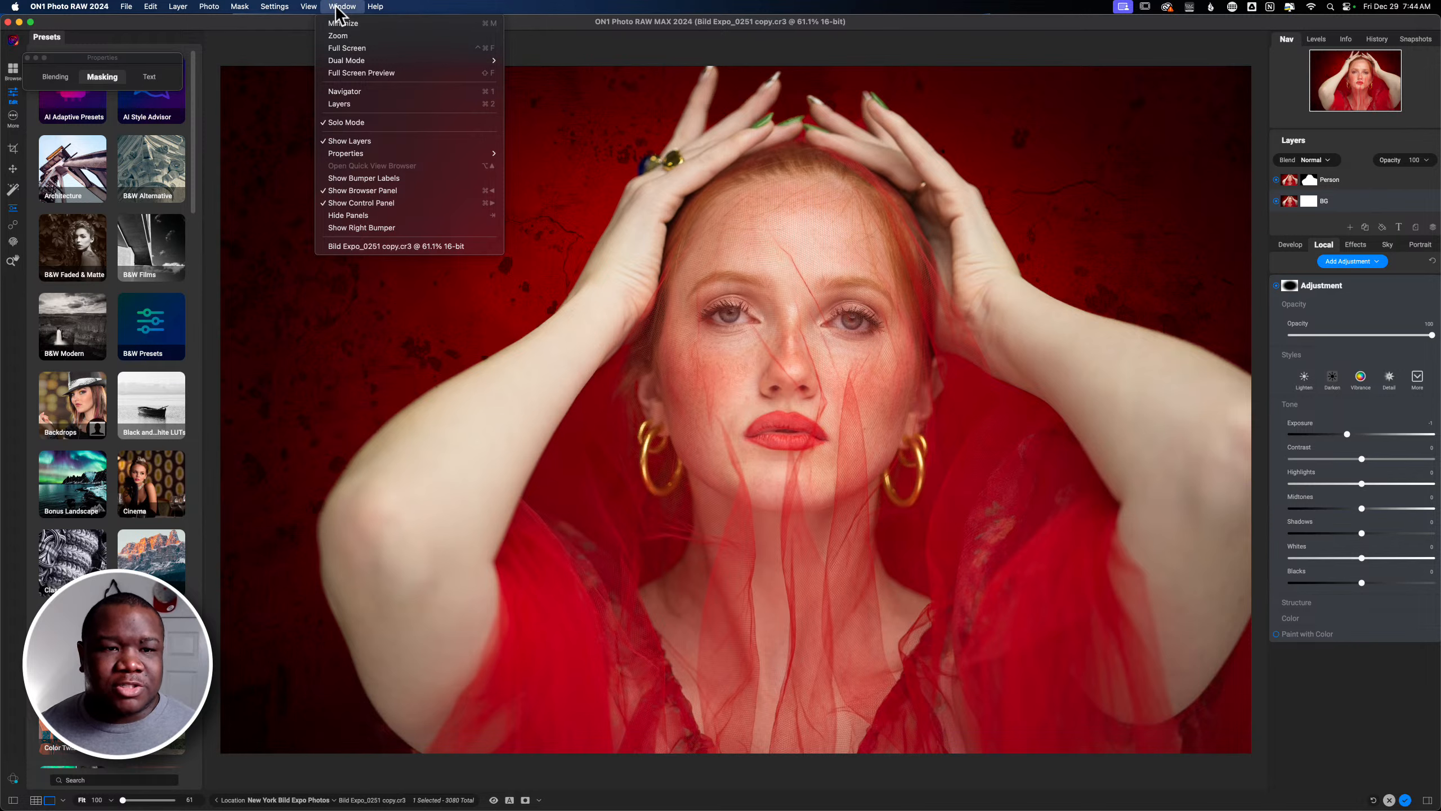
{"action": "left_click", "coordinate": [340, 7]}
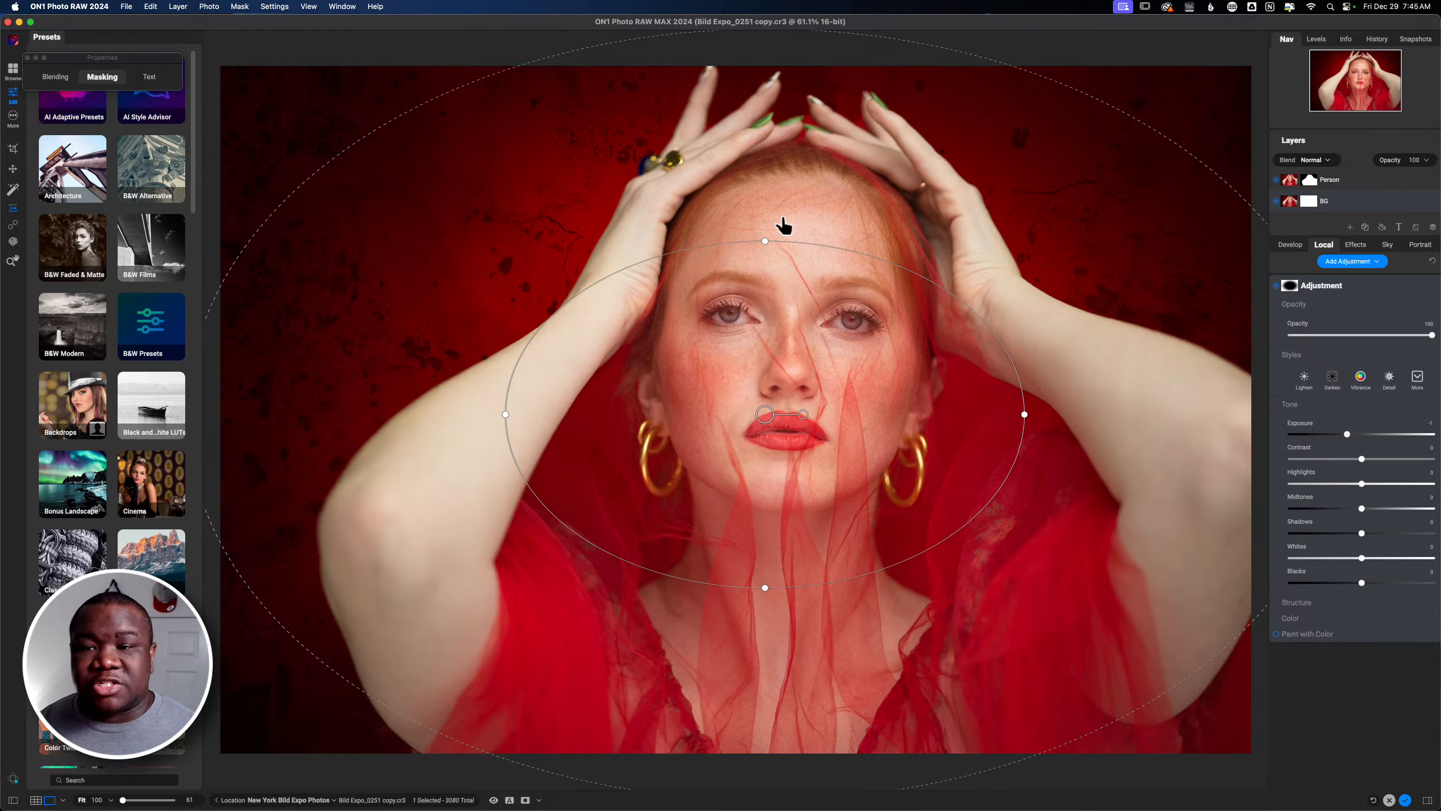
Step: Hide the Person layer, lower the BG adjustment's Exposure strongly to check how the vignette affects the woman, and show the layer again
{"action": "left_click", "coordinate": [1277, 180]}
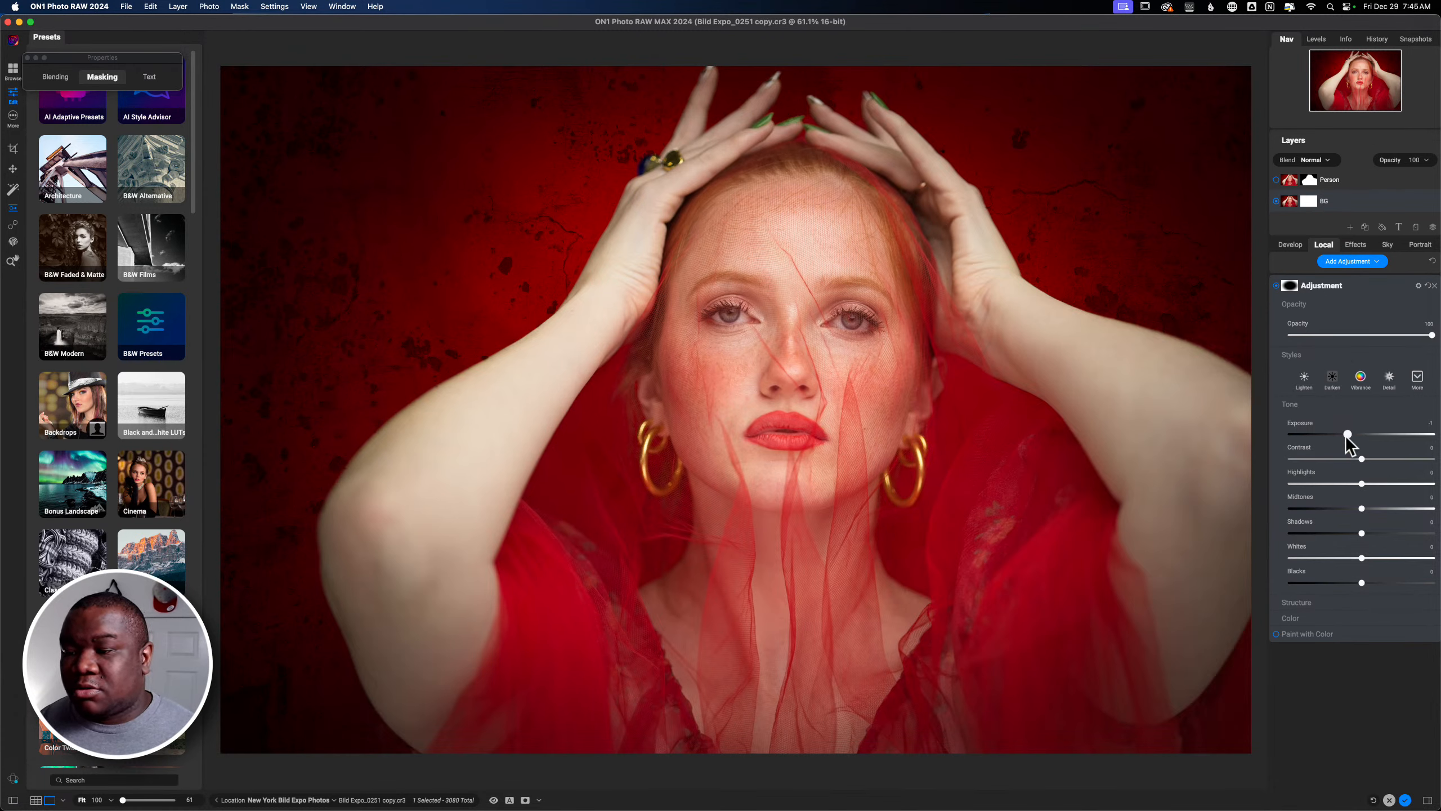
{"action": "left_click_drag", "start_coordinate": [1348, 435], "coordinate": [1308, 435]}
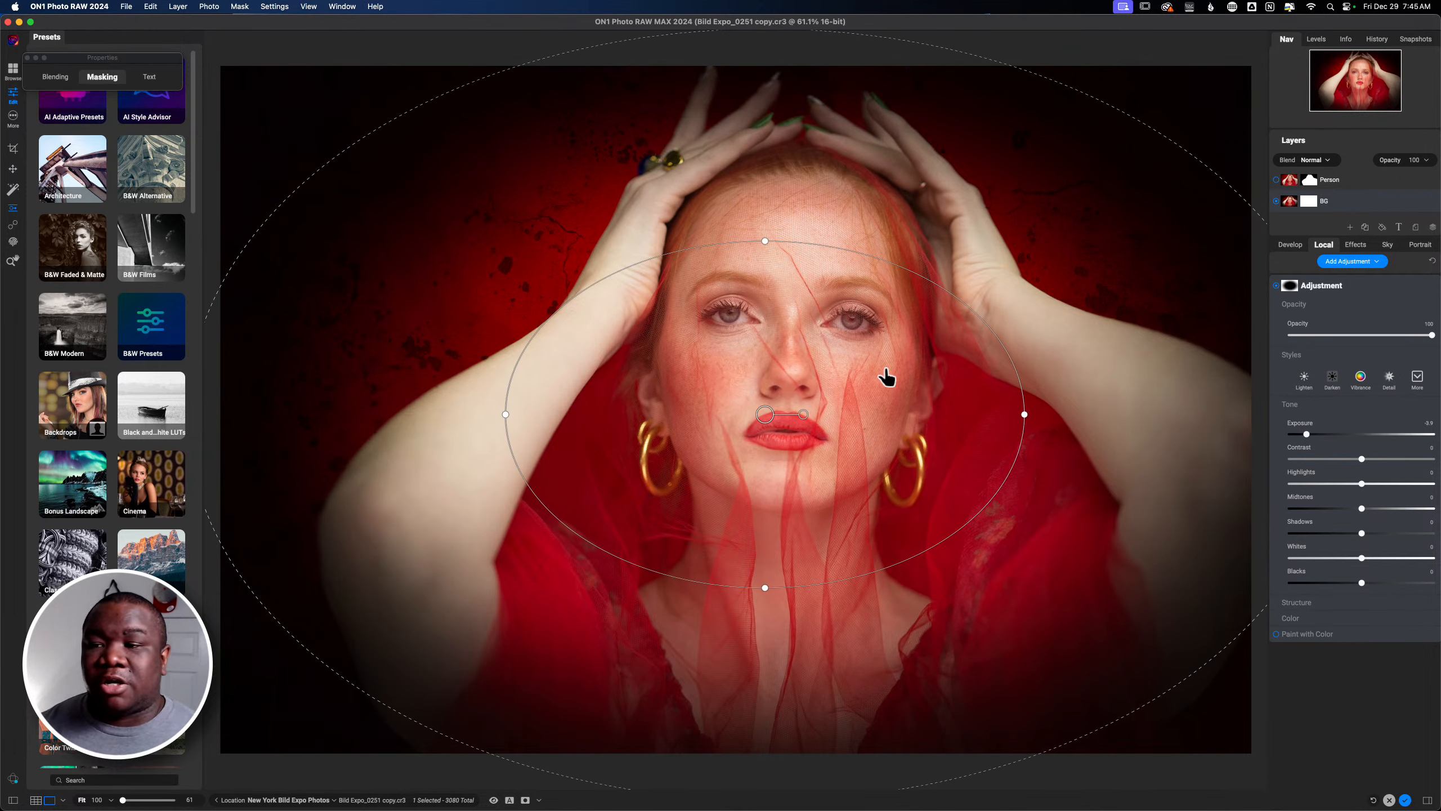
{"action": "left_click", "coordinate": [1276, 181]}
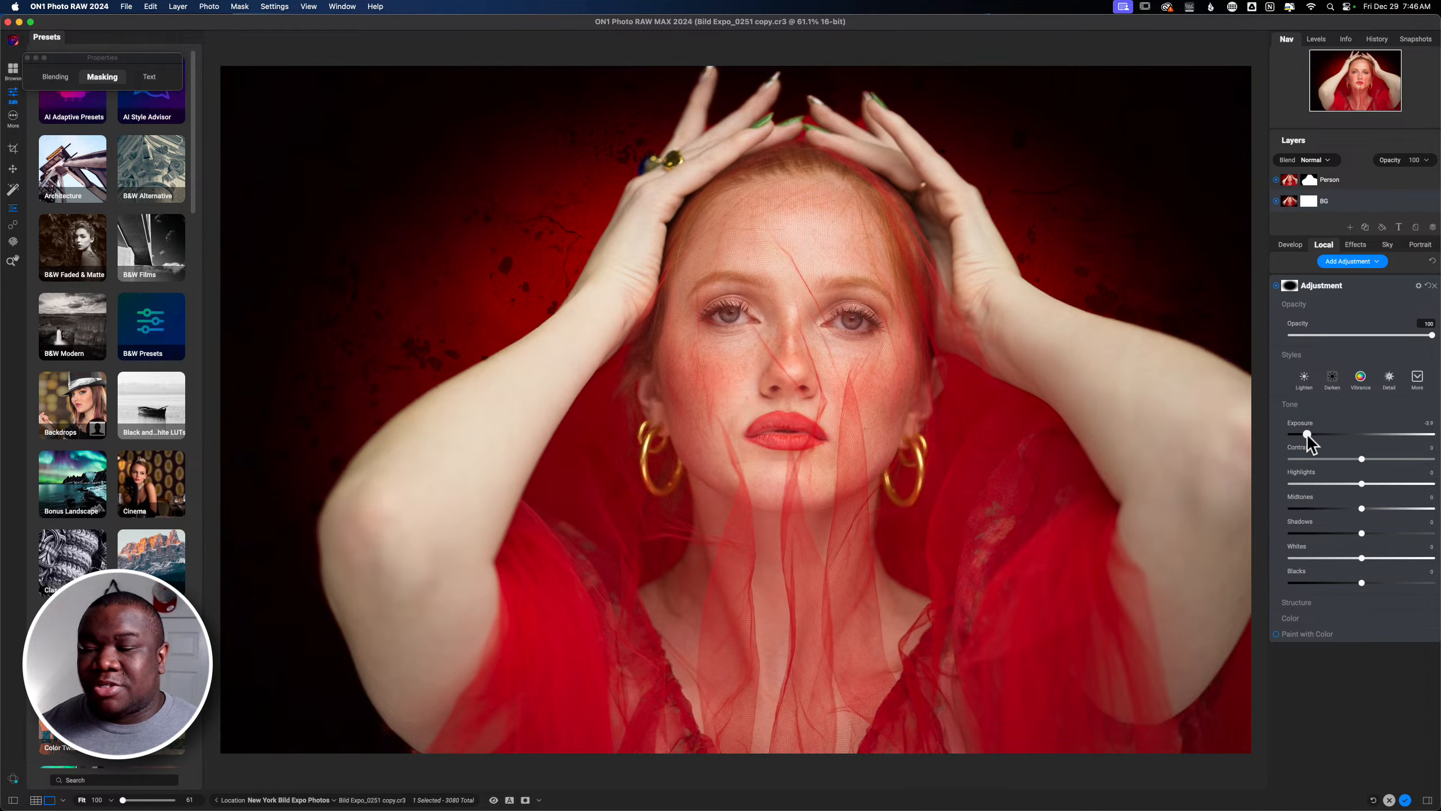
Step: Set the BG adjustment's Exposure to -1.45 and compare the backdrop with the adjustment off and on
{"action": "left_click_drag", "start_coordinate": [1307, 435], "coordinate": [1342, 443]}
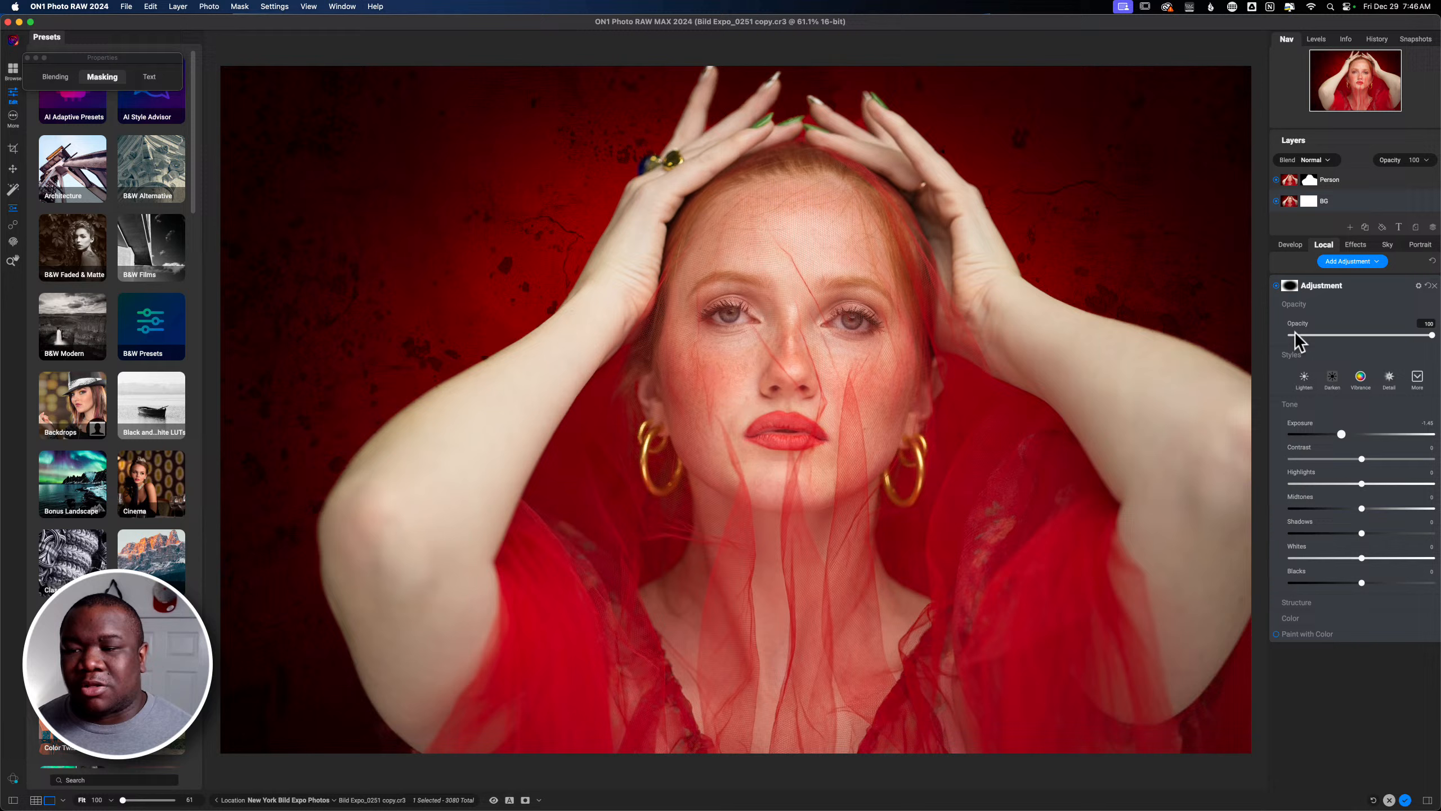
{"action": "left_click", "coordinate": [1277, 286]}
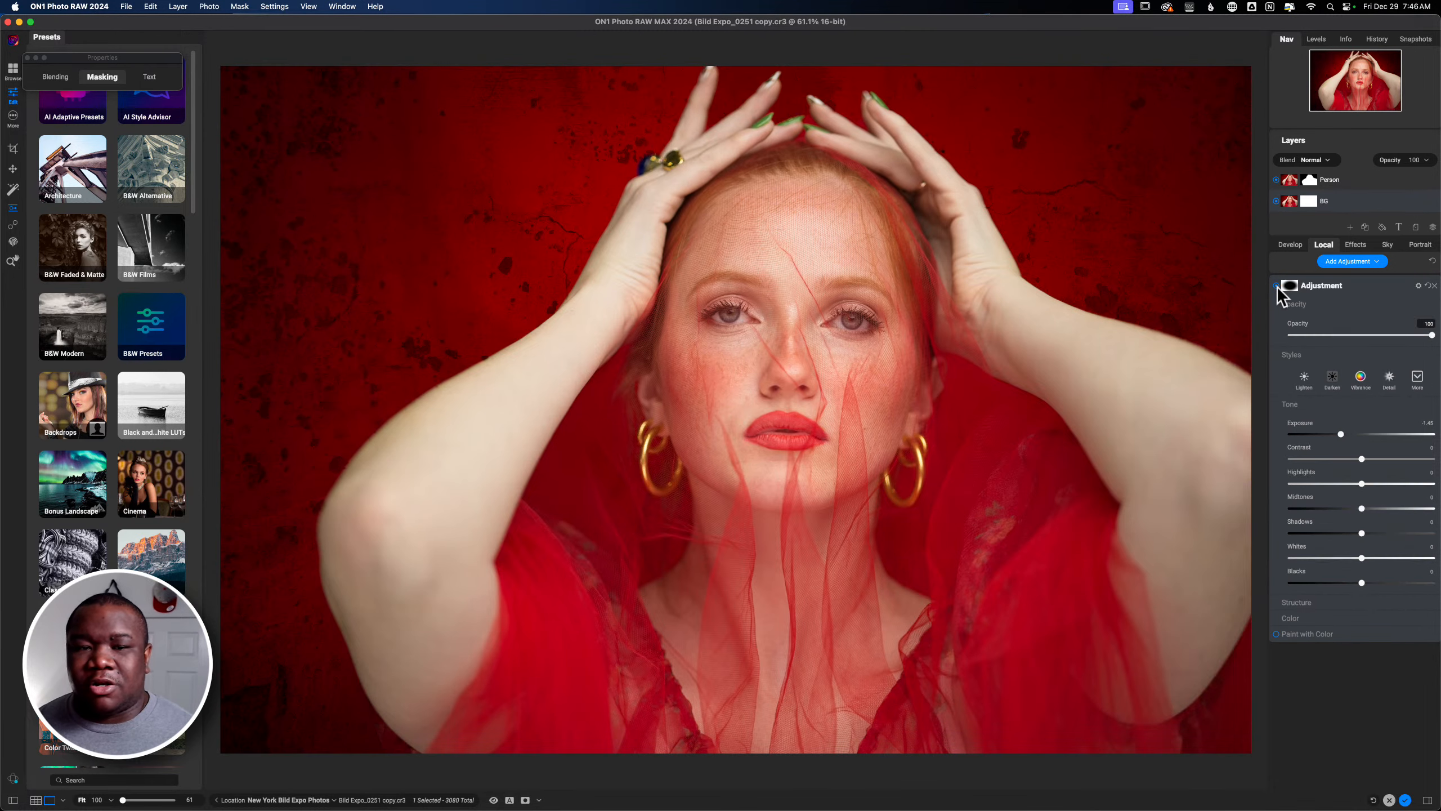
{"action": "left_click", "coordinate": [1278, 286]}
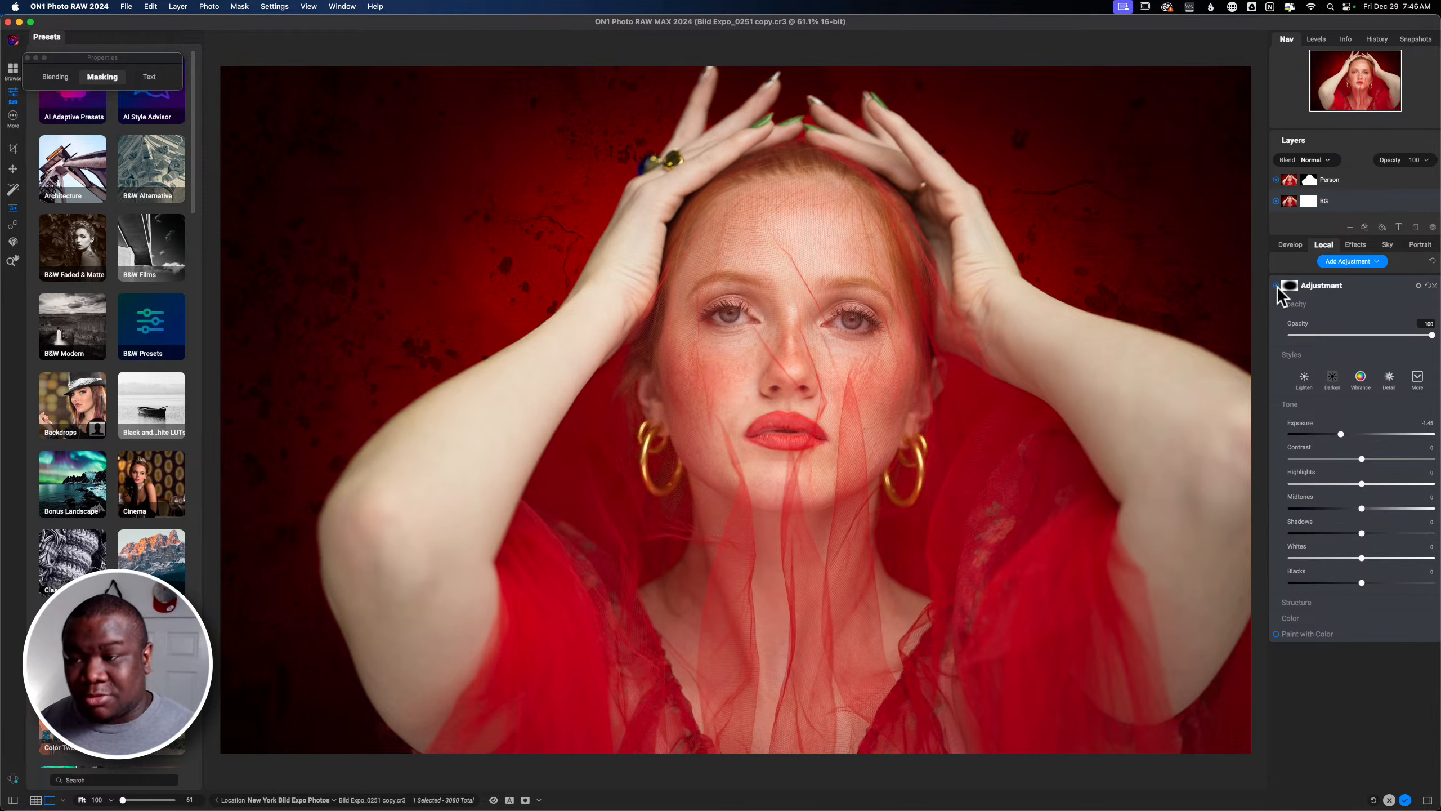
Step: Start a crop locked to Original Ratio, trim the frame slightly and reposition the portrait to keep the raised fingertips inside
{"action": "left_click", "coordinate": [1341, 188]}
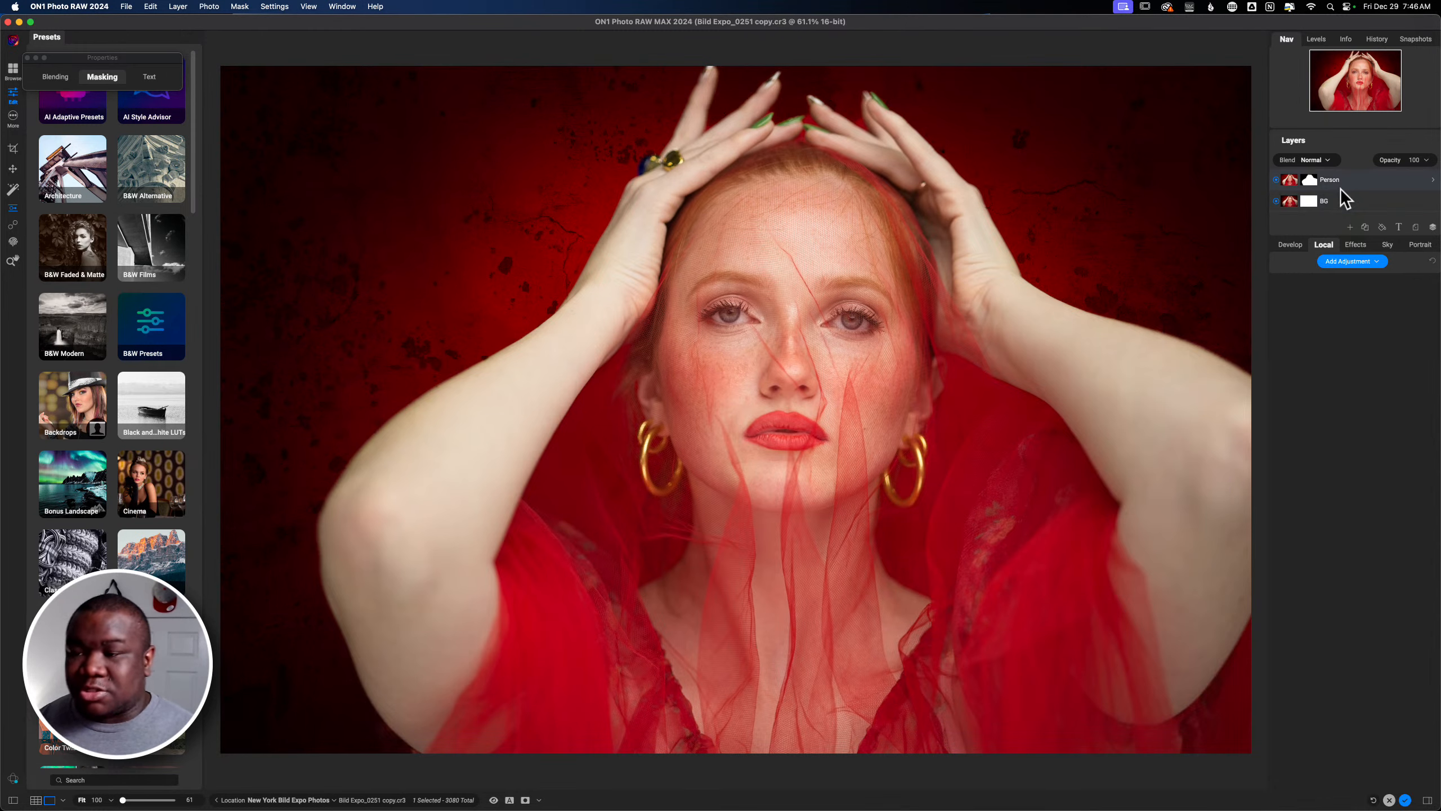
{"action": "key", "text": "c"}
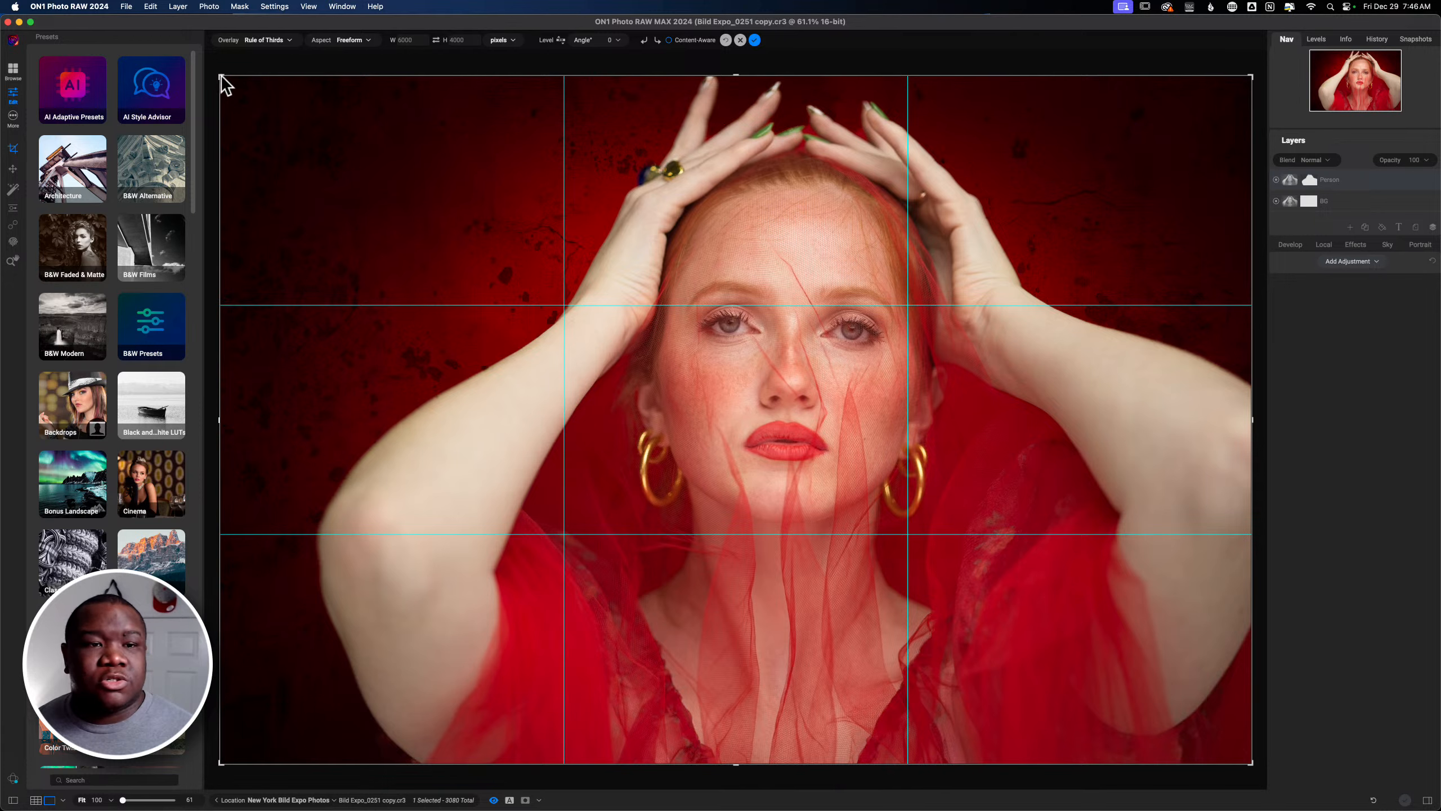
{"action": "left_click", "coordinate": [349, 41]}
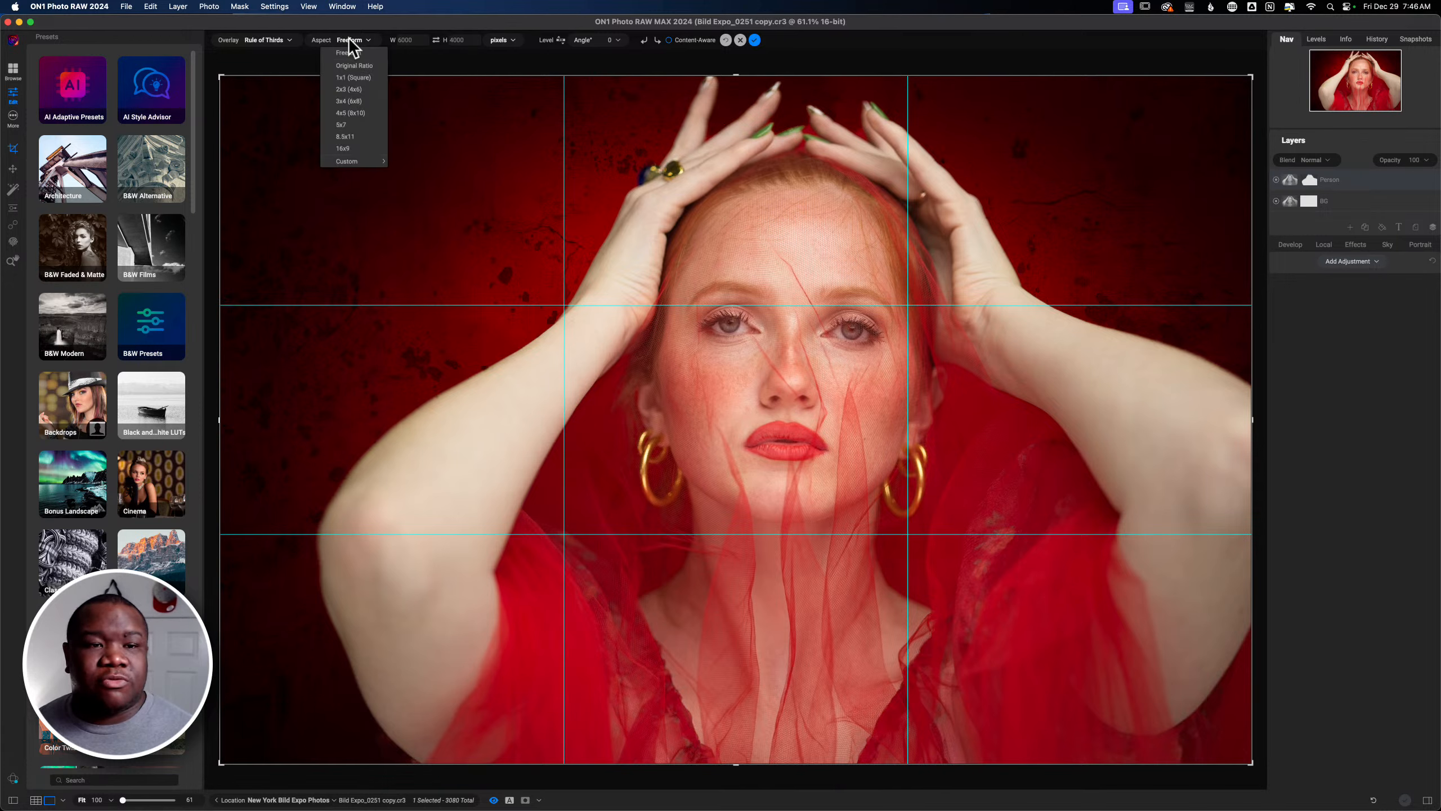
{"action": "left_click", "coordinate": [353, 66]}
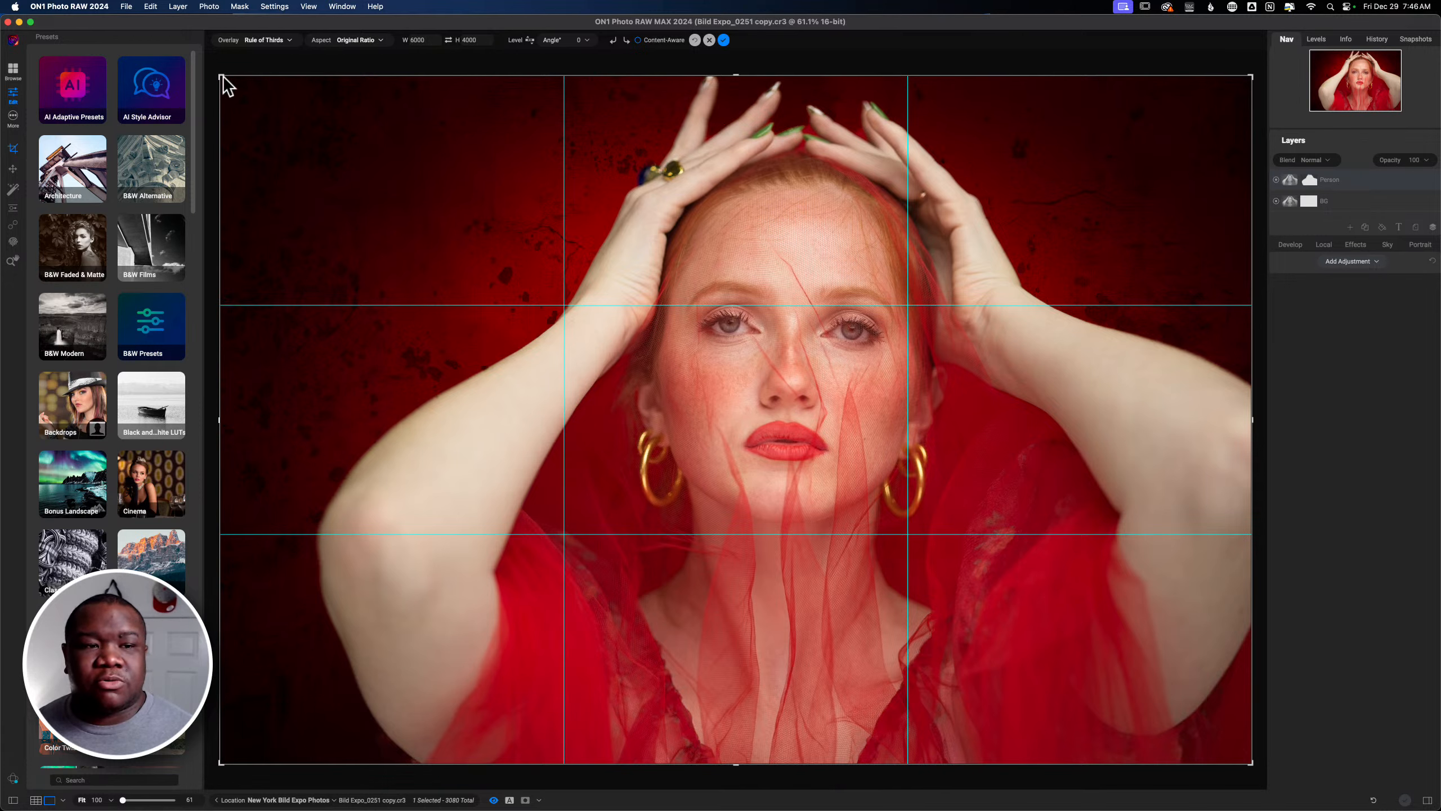
{"action": "left_click_drag", "start_coordinate": [223, 77], "coordinate": [250, 91]}
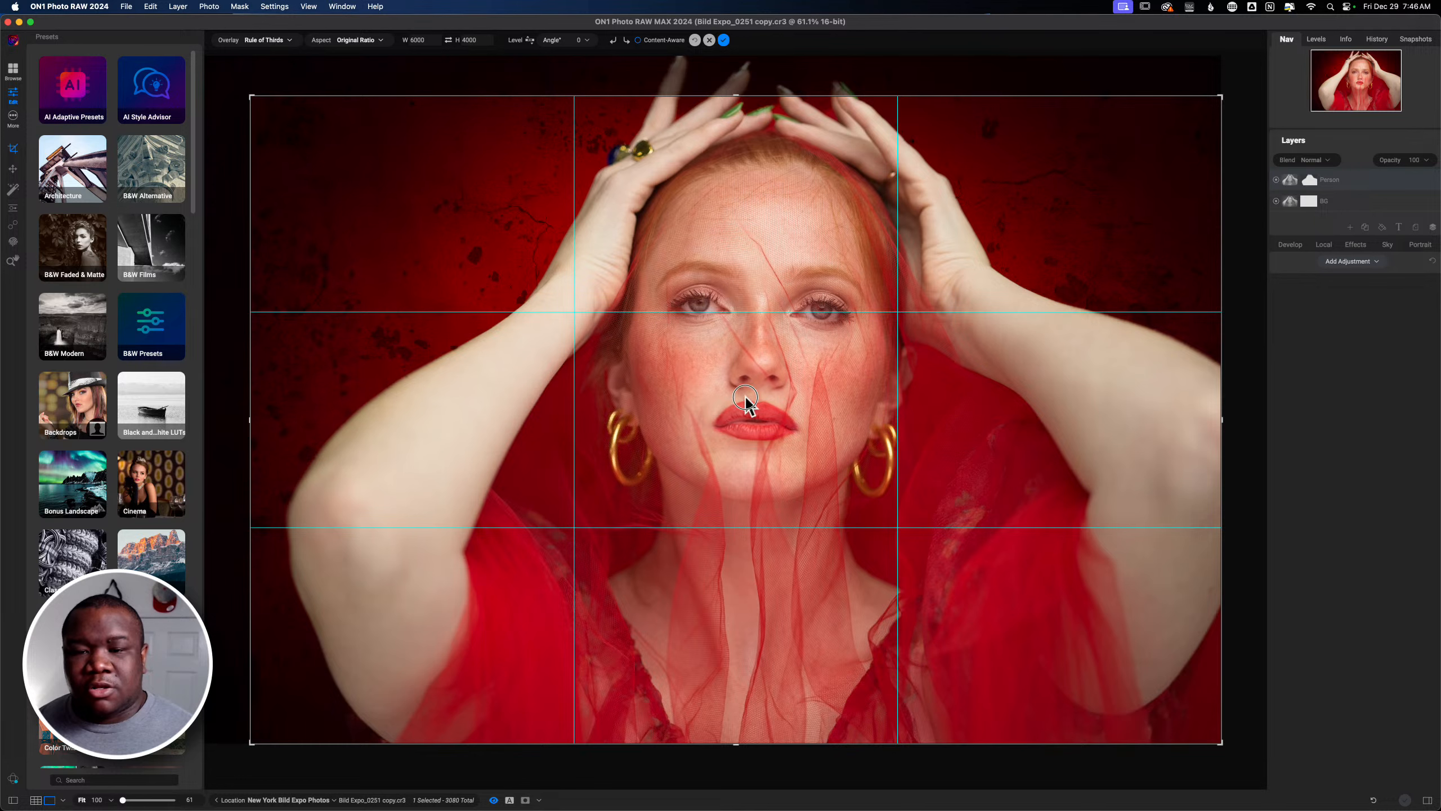
{"action": "left_click_drag", "start_coordinate": [745, 397], "coordinate": [738, 456]}
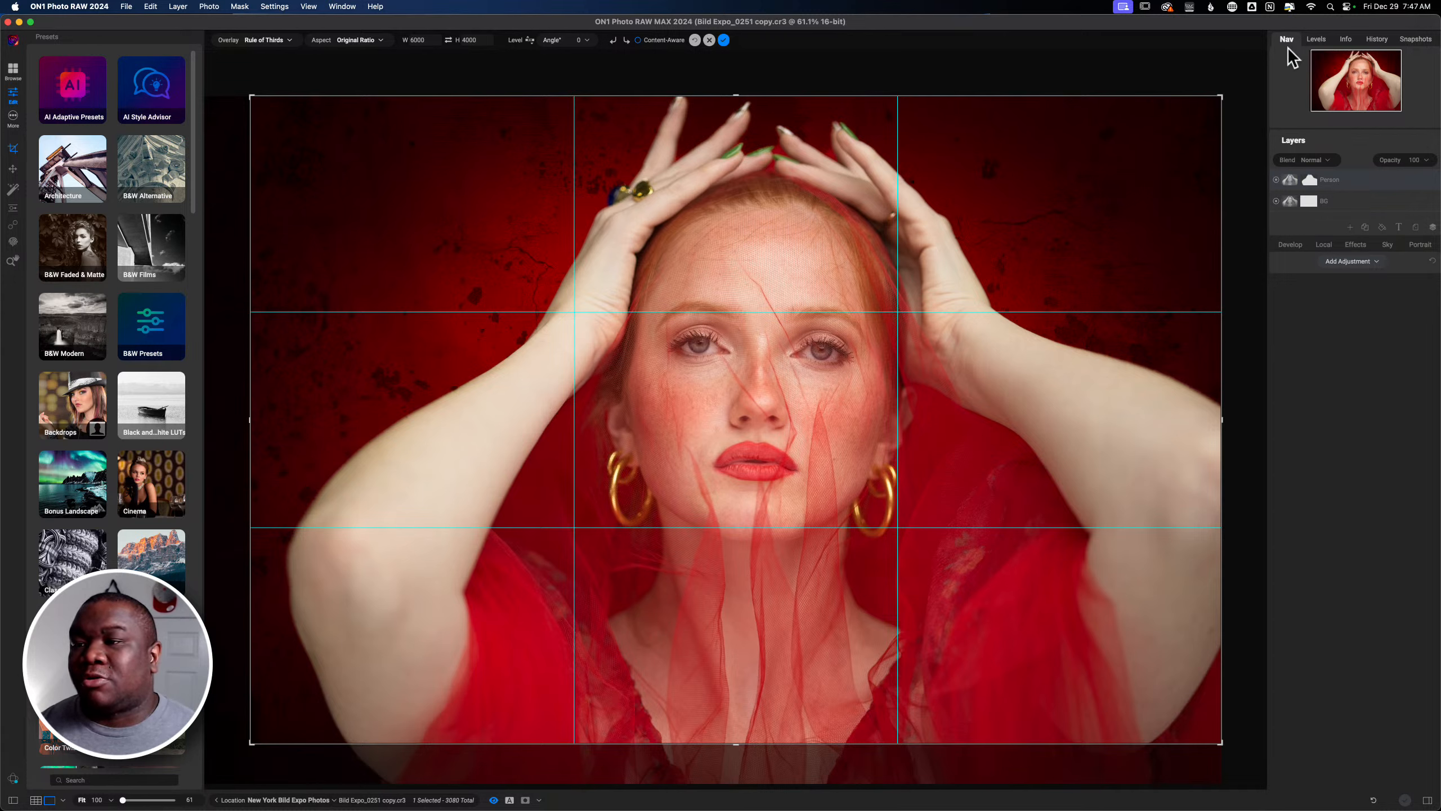
Step: Show the photo's capture information, then tighten the crop and recentre it on the woman's face, cutting off her fingertips and elbows
{"action": "left_click", "coordinate": [1348, 39]}
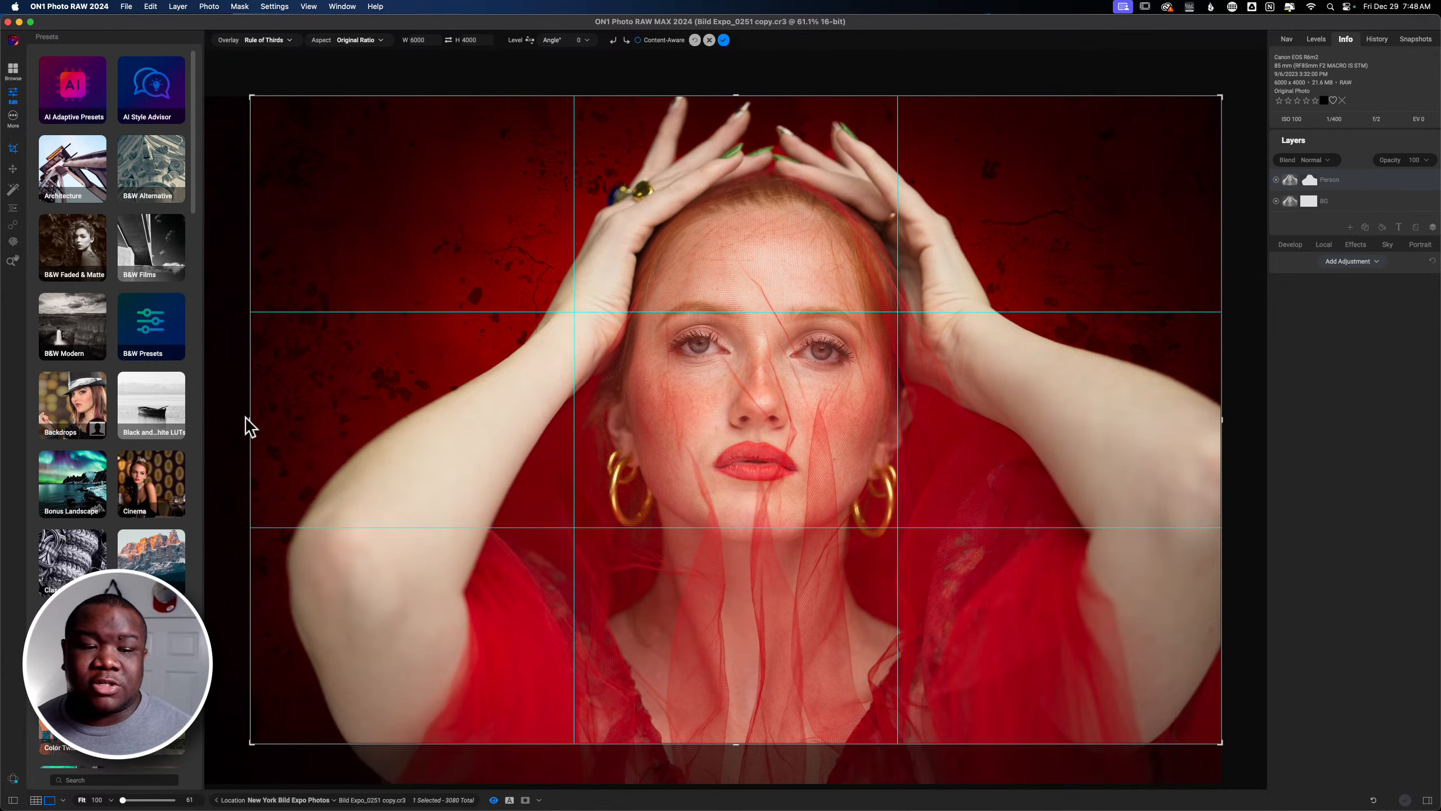
{"action": "left_click_drag", "start_coordinate": [257, 419], "coordinate": [331, 418]}
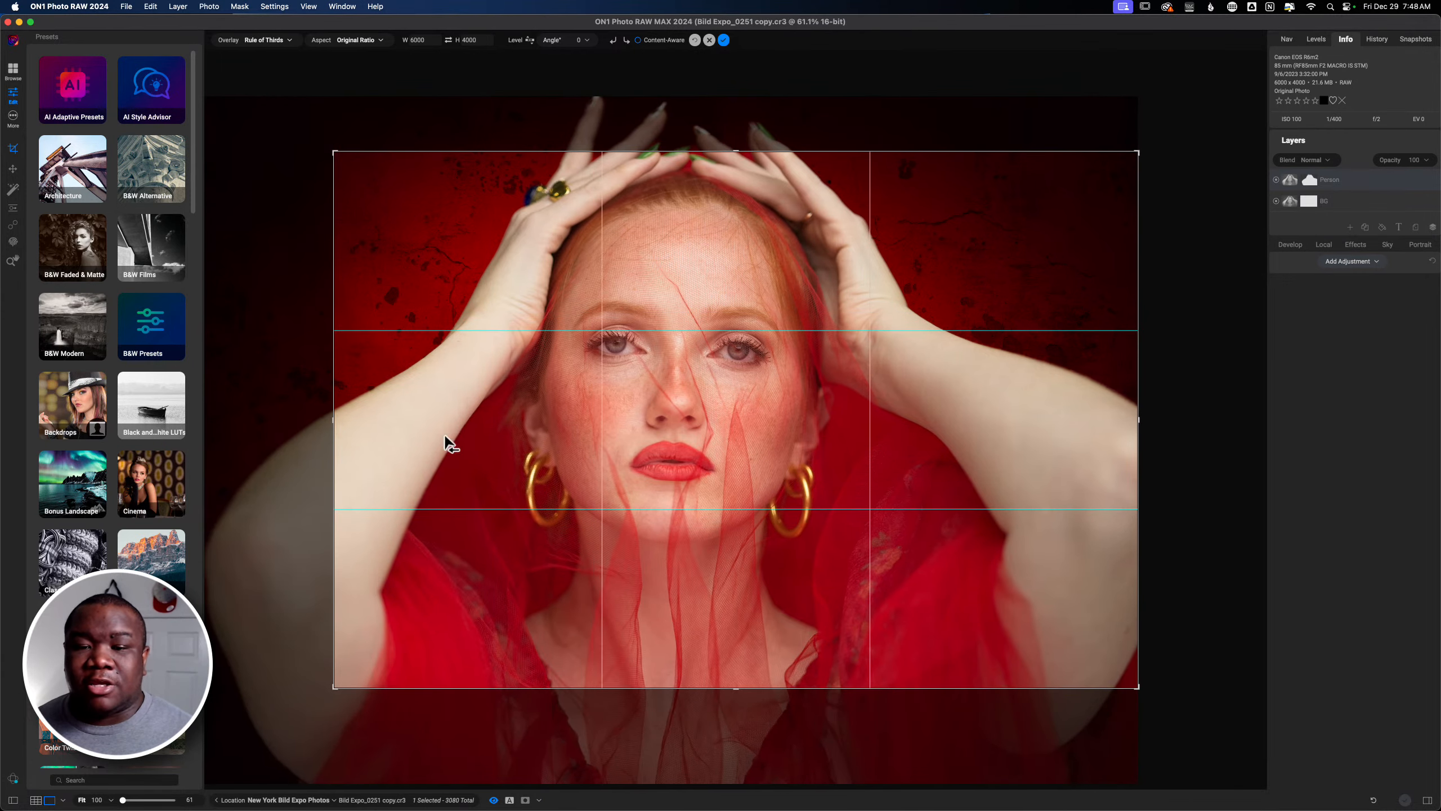
{"action": "left_click_drag", "start_coordinate": [775, 380], "coordinate": [826, 369]}
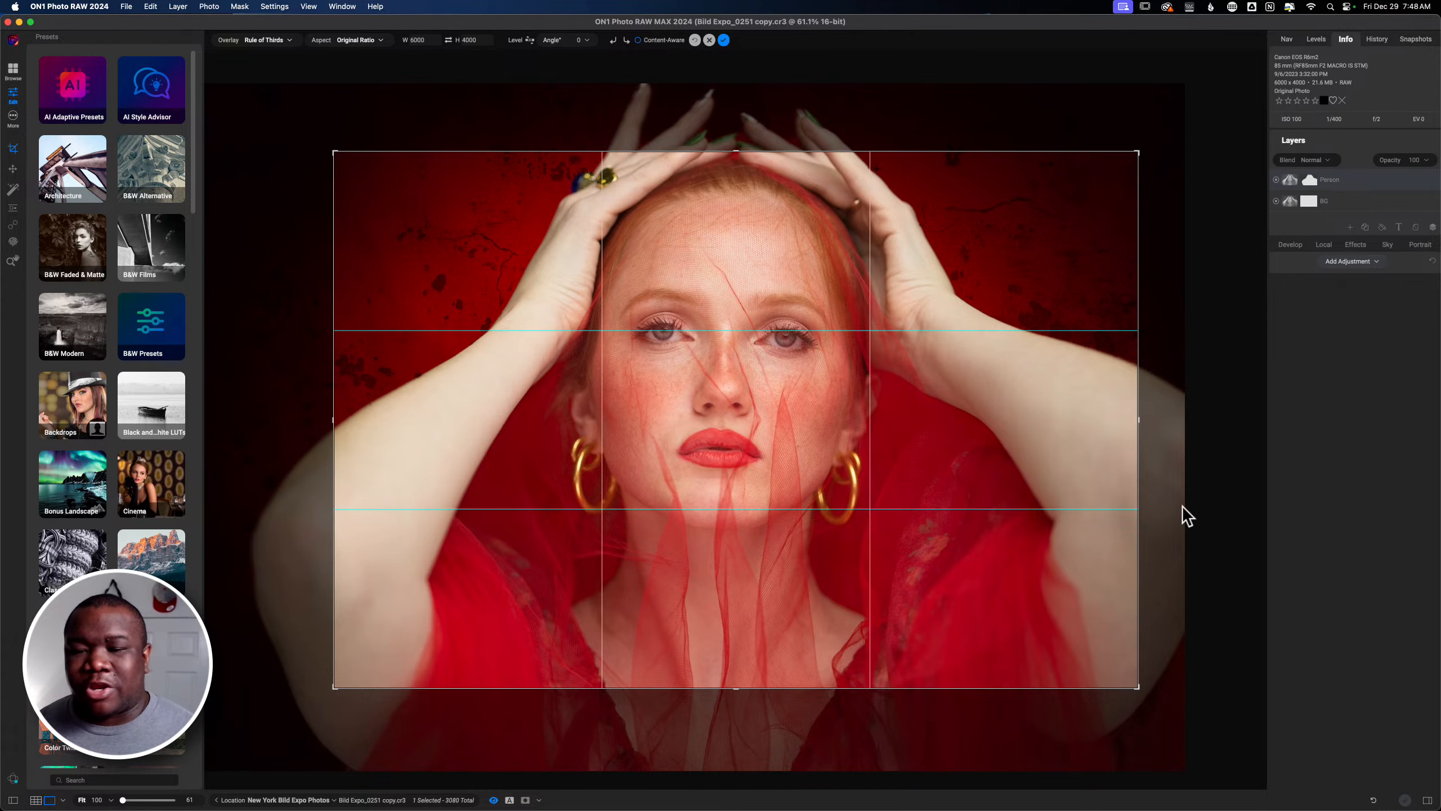
Step: Rotate the crop to an angle of -2.36, fine-tune the portrait's position in the frame, and apply the crop
{"action": "left_click_drag", "start_coordinate": [1152, 418], "coordinate": [1155, 410]}
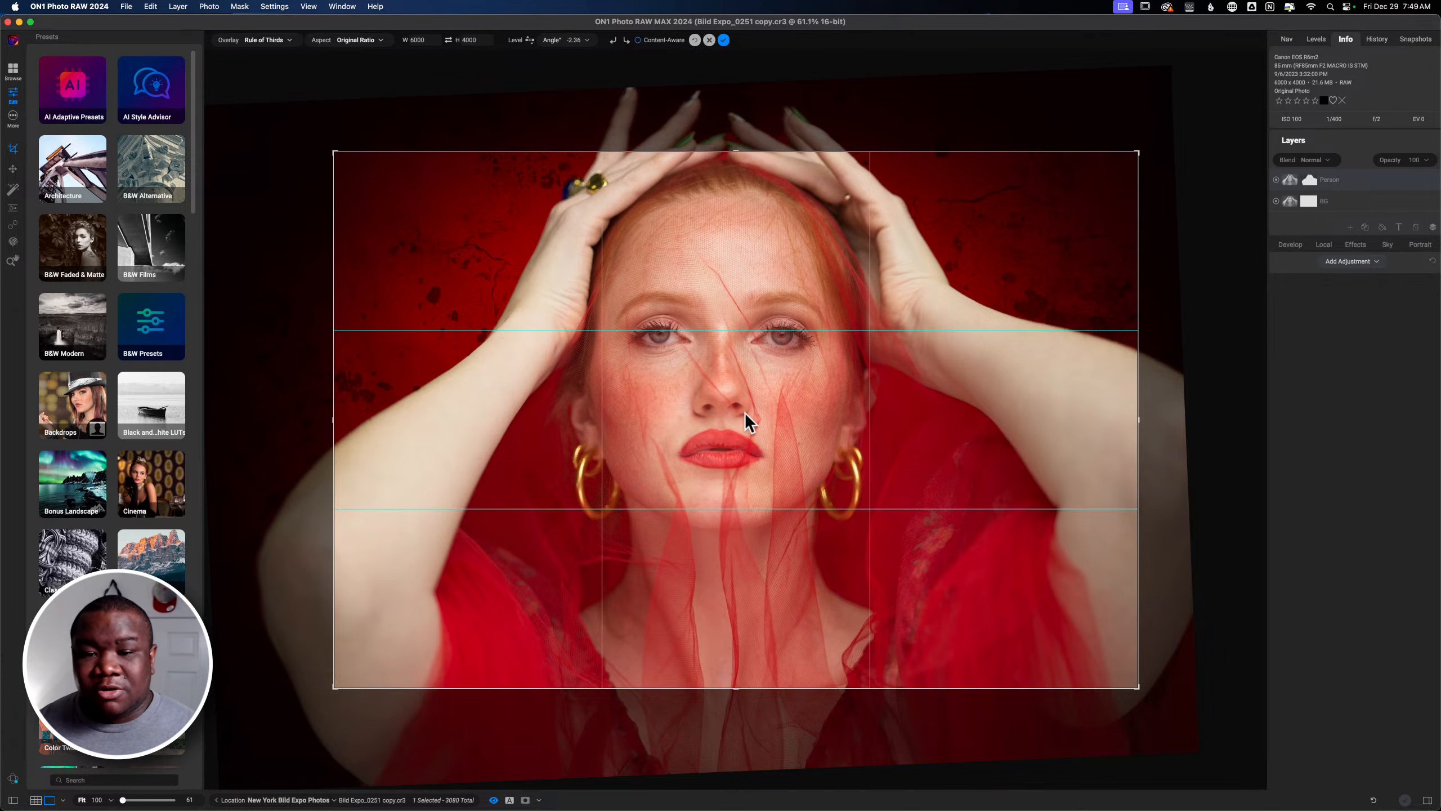
{"action": "left_click_drag", "start_coordinate": [702, 400], "coordinate": [704, 398]}
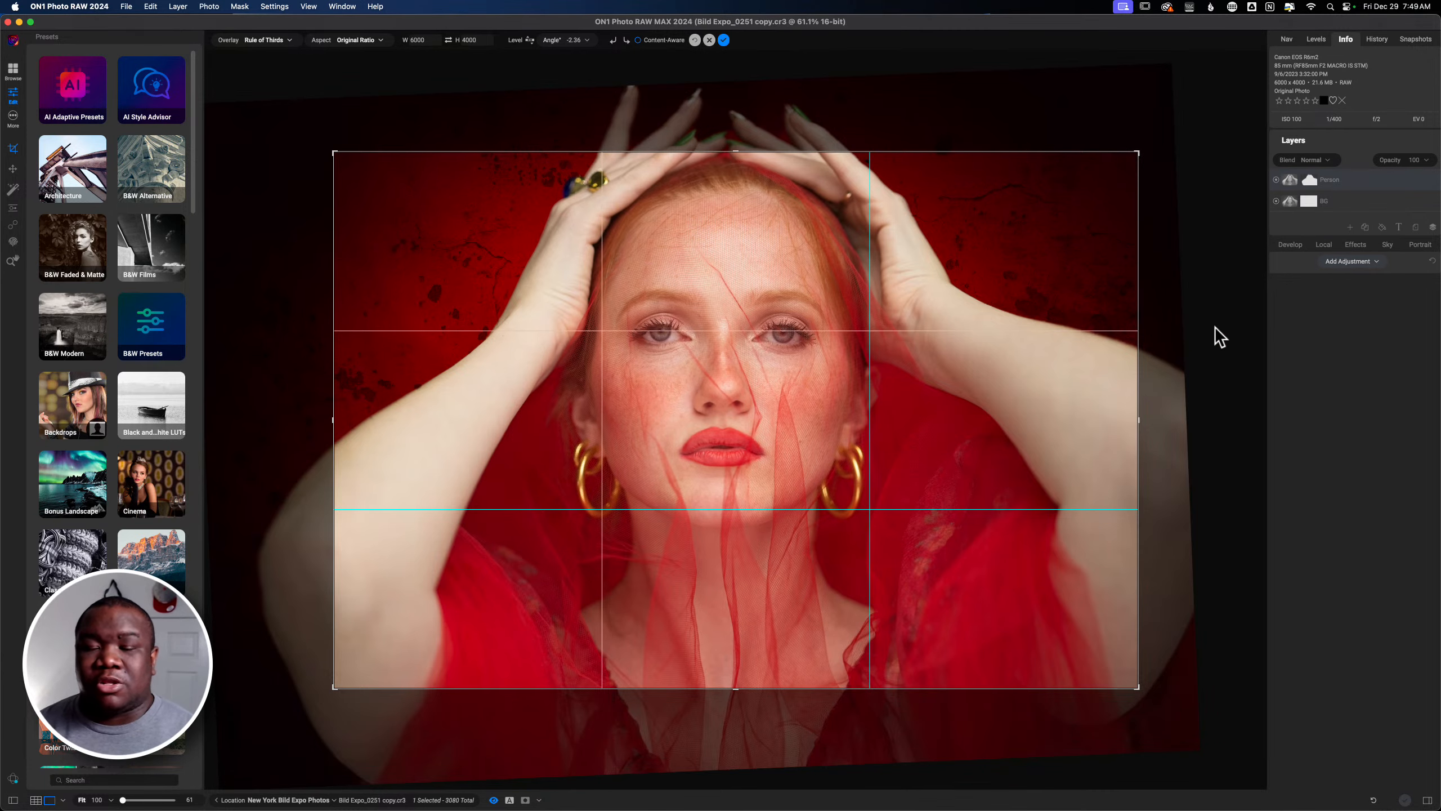
{"action": "key", "text": "Return"}
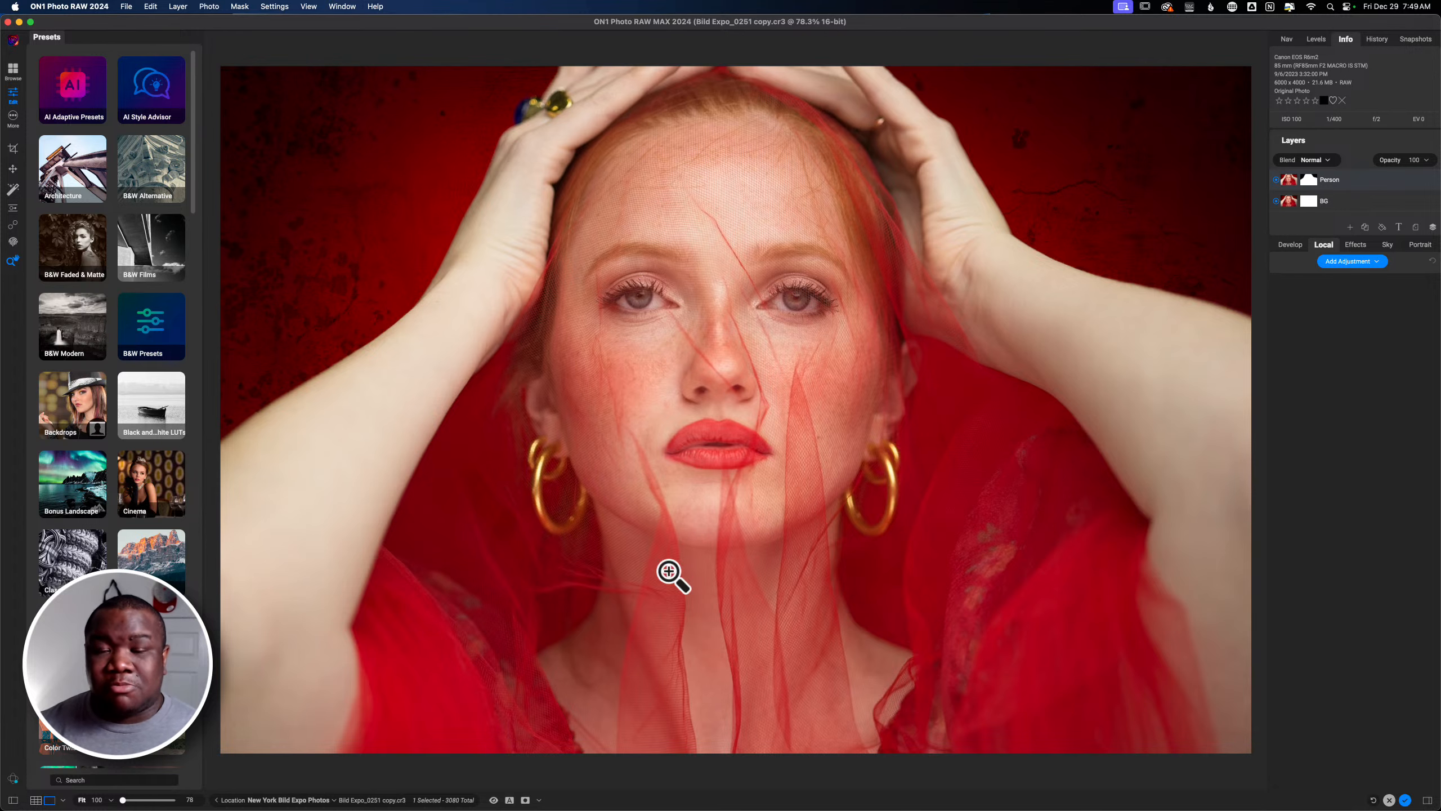
Step: Reopen the portrait's crop to review the trimmed areas, close it without changes, and return to the photo browser
{"action": "key", "text": "c"}
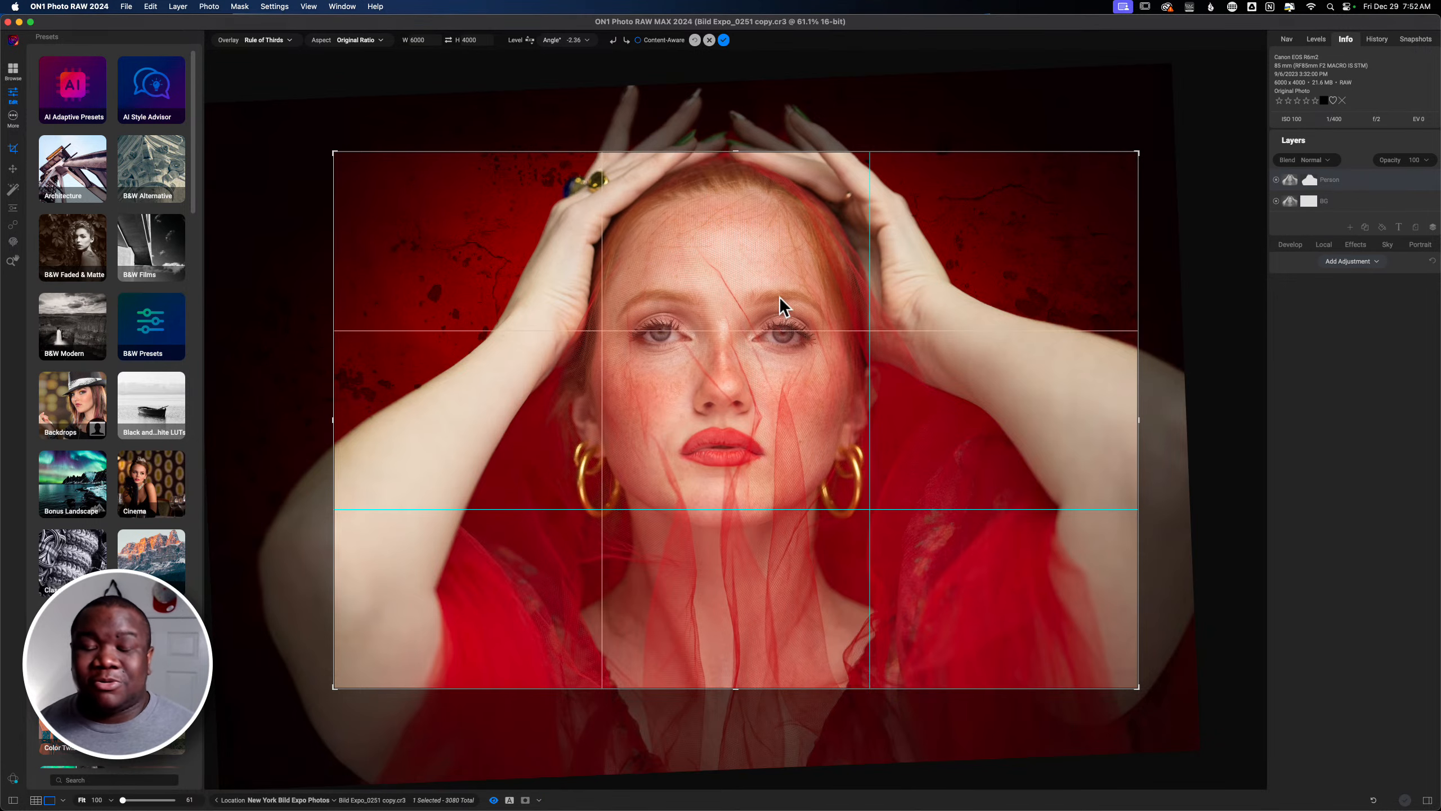
{"action": "key", "text": "Return"}
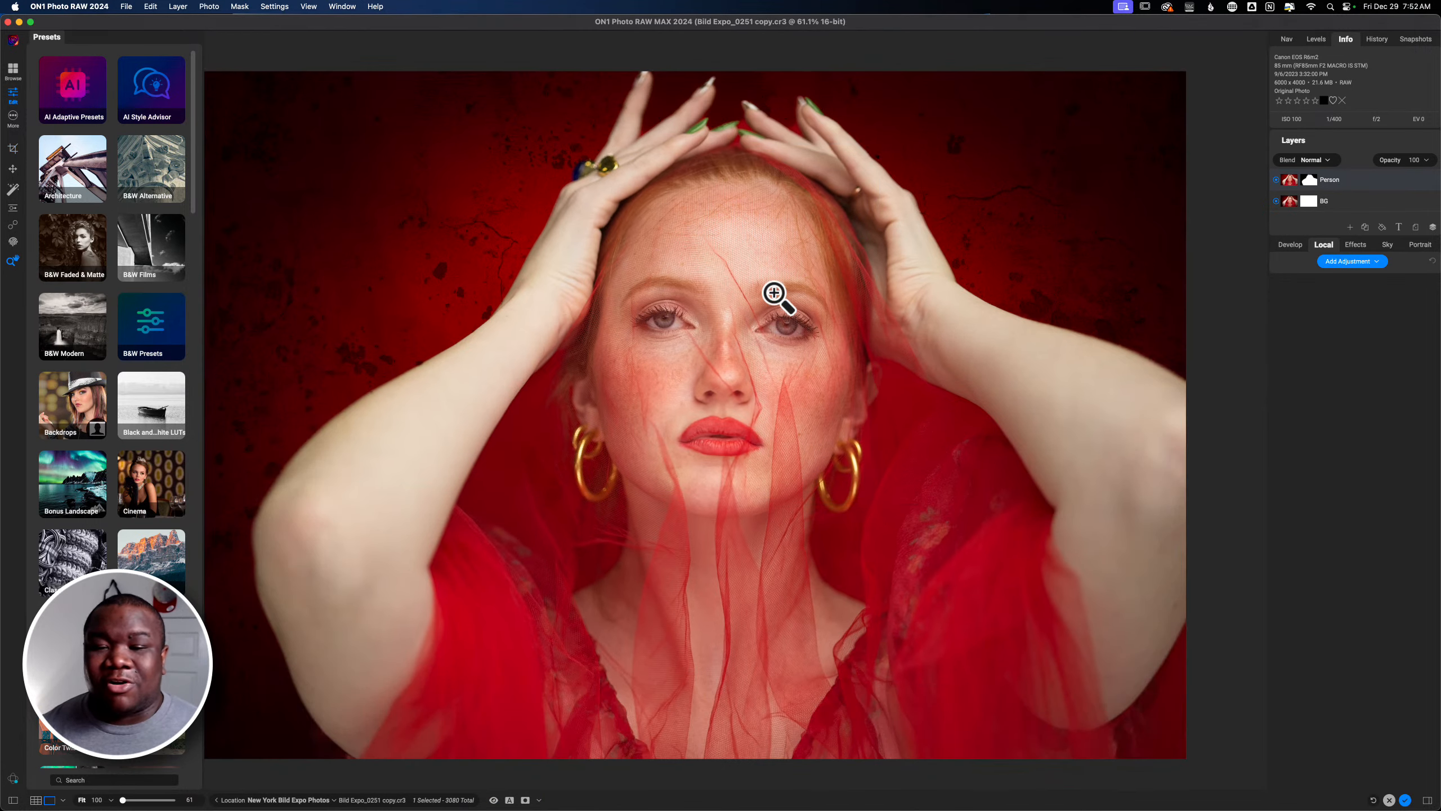
{"action": "scroll", "coordinate": [804, 434], "scroll_direction": "up", "scroll_amount": 3}
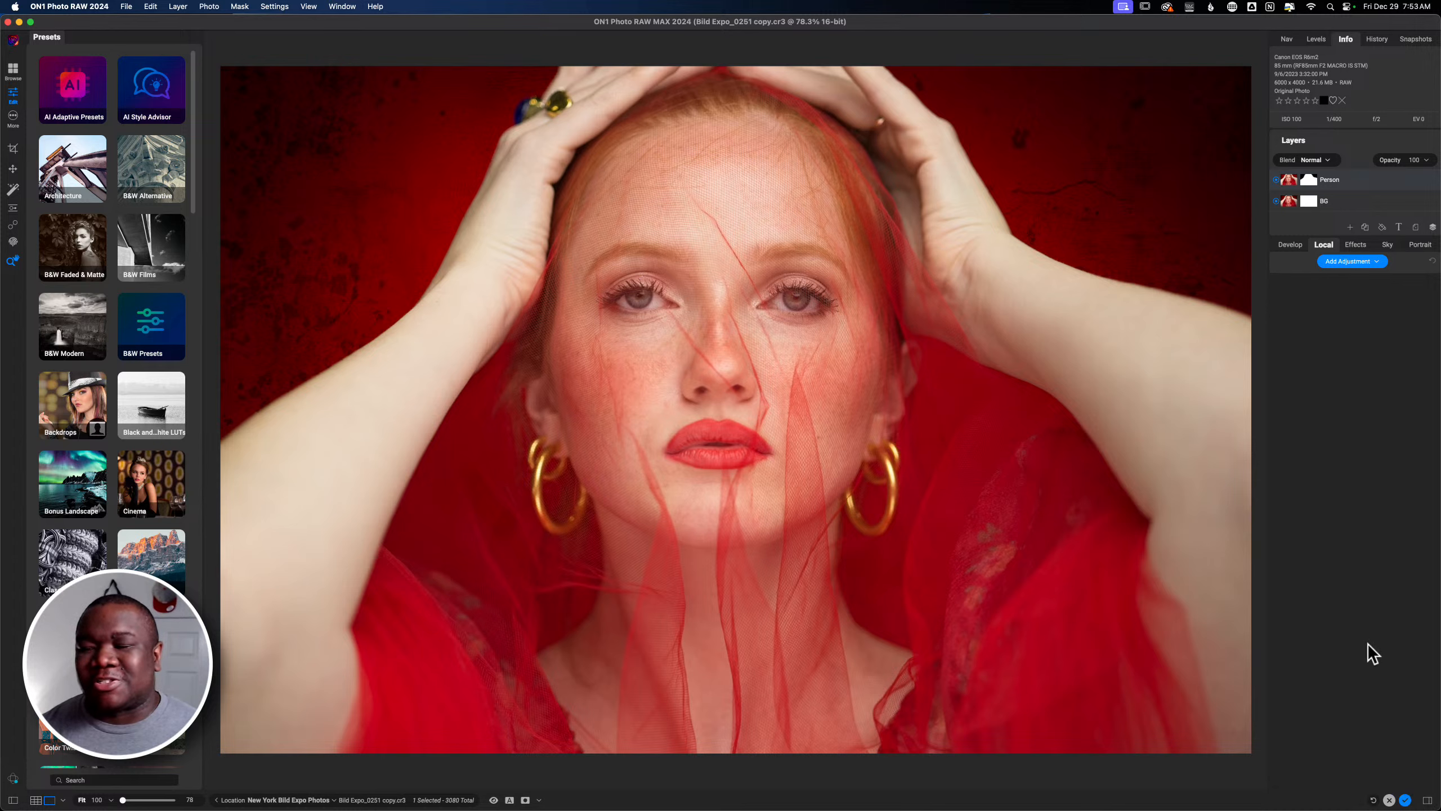
{"action": "key", "text": "g"}
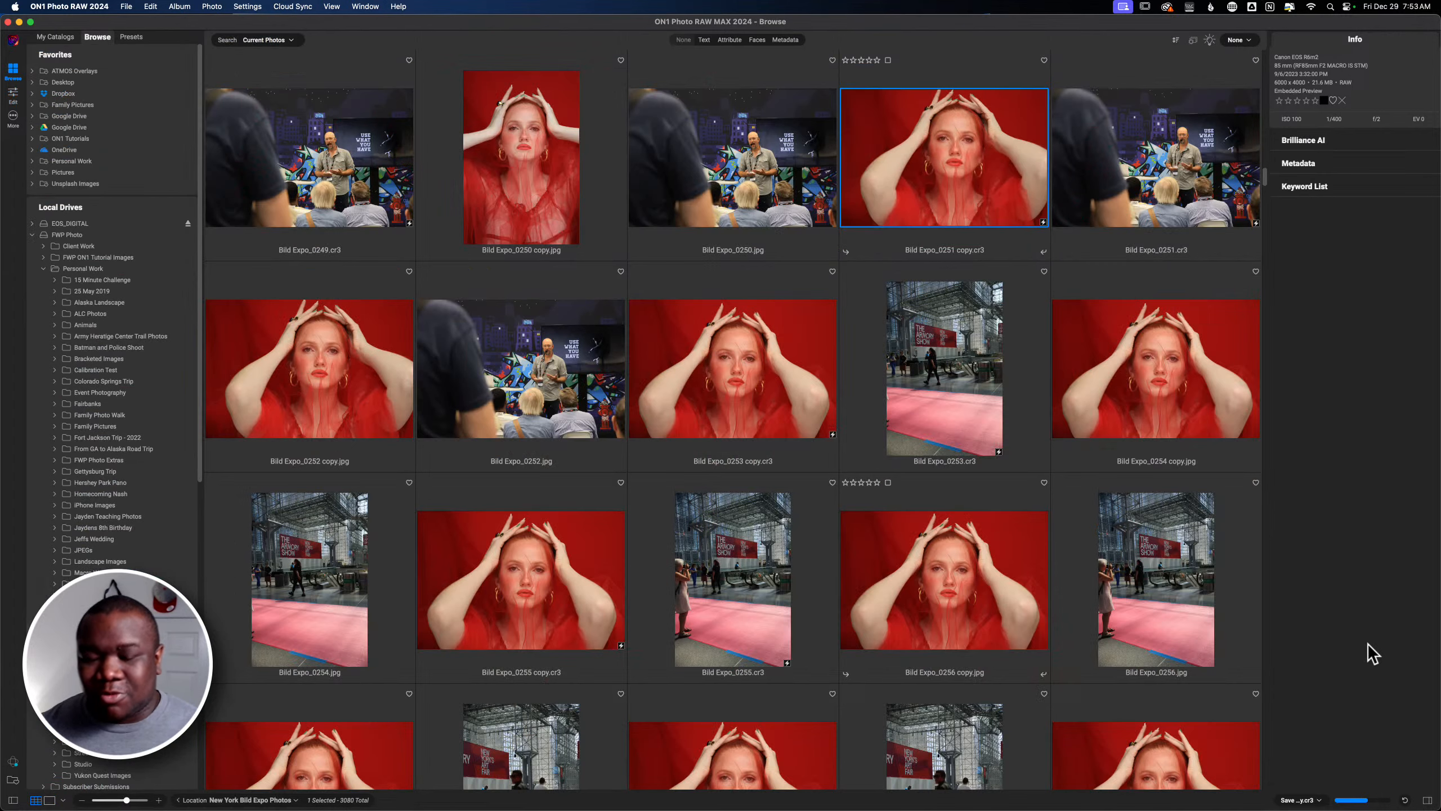
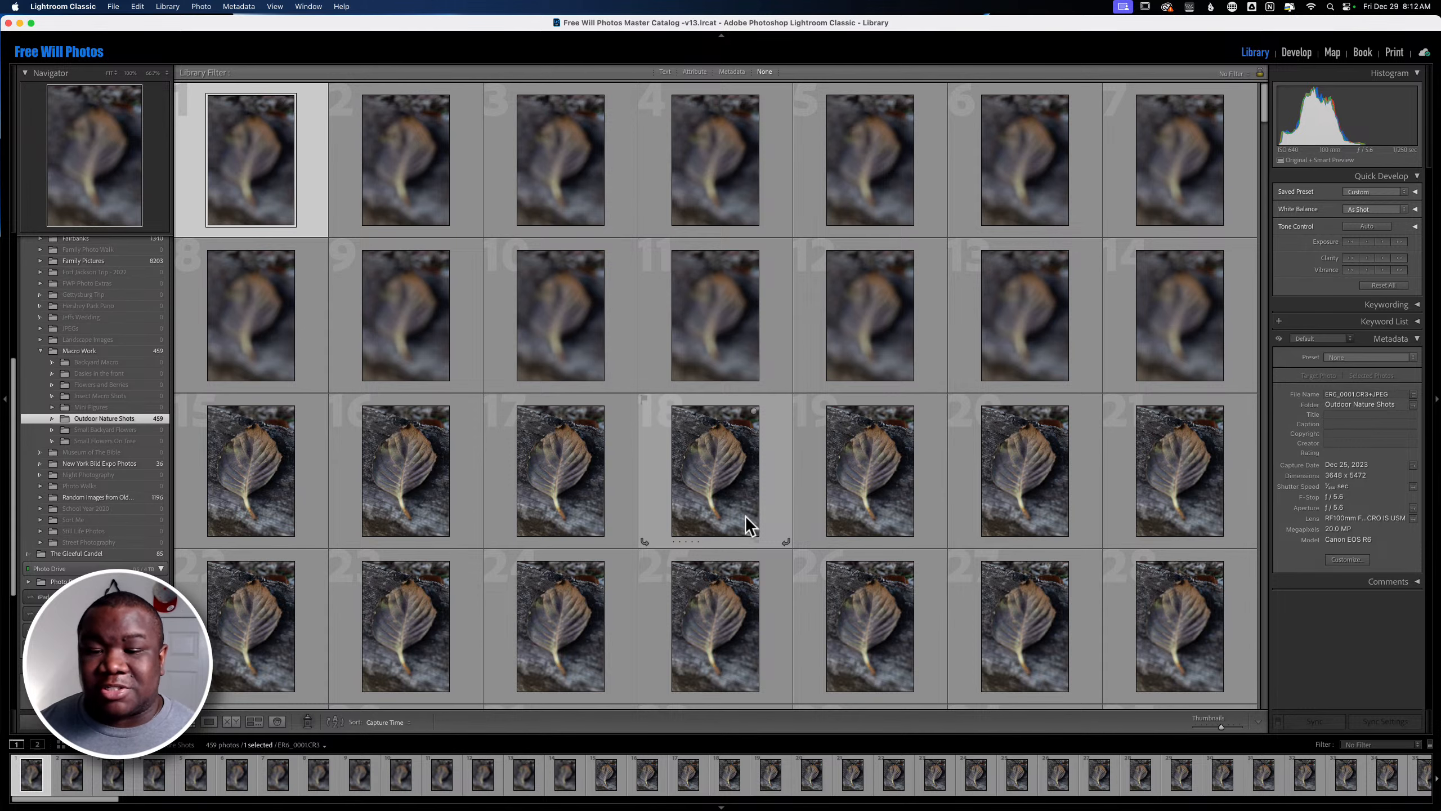
Step: Look through the Outdoor Nature Shots grid, past the leaf source frames, for the flagged edited leaf photos
{"action": "scroll", "coordinate": [732, 487], "scroll_direction": "down", "scroll_amount": 1}
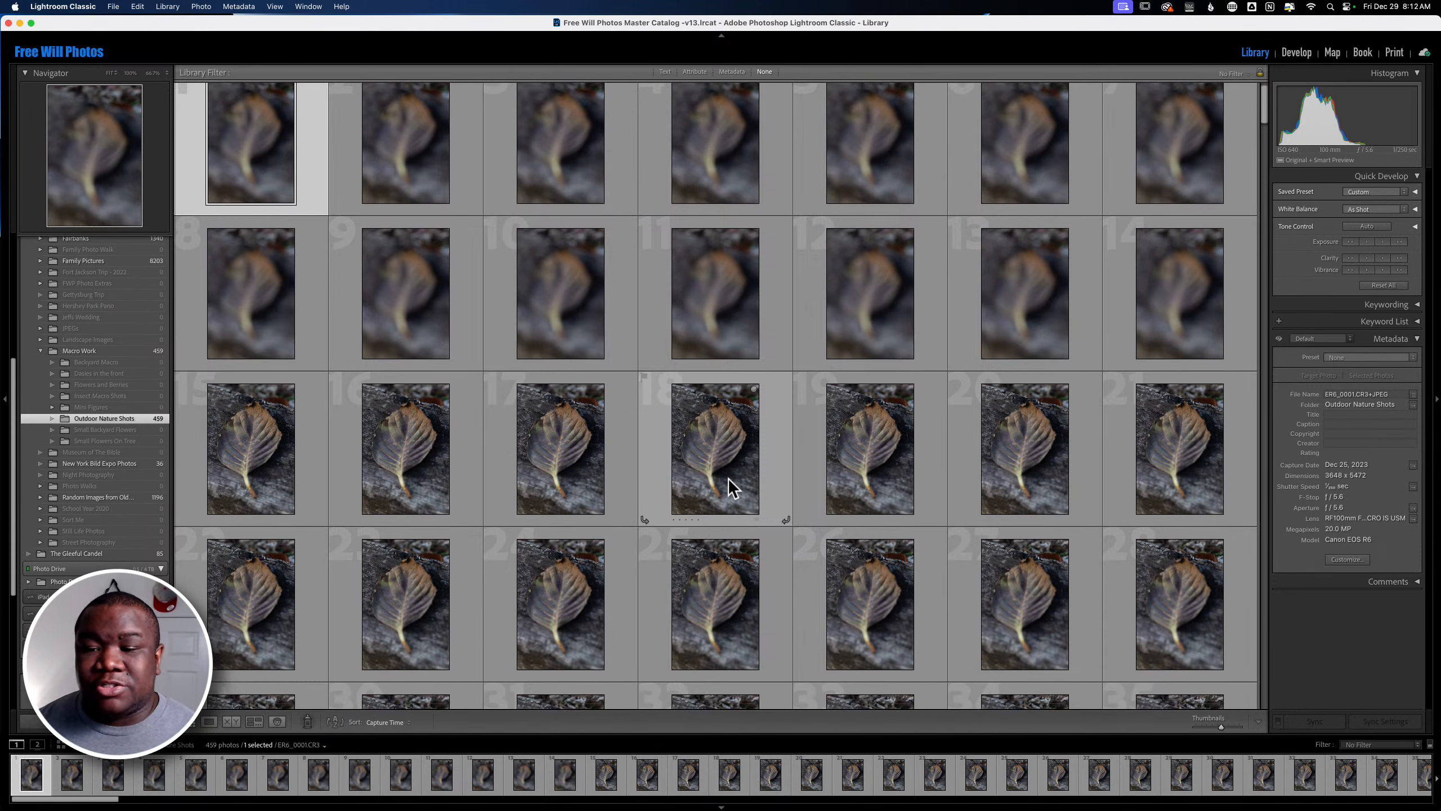
{"action": "scroll", "coordinate": [729, 482], "scroll_direction": "down", "scroll_amount": 1}
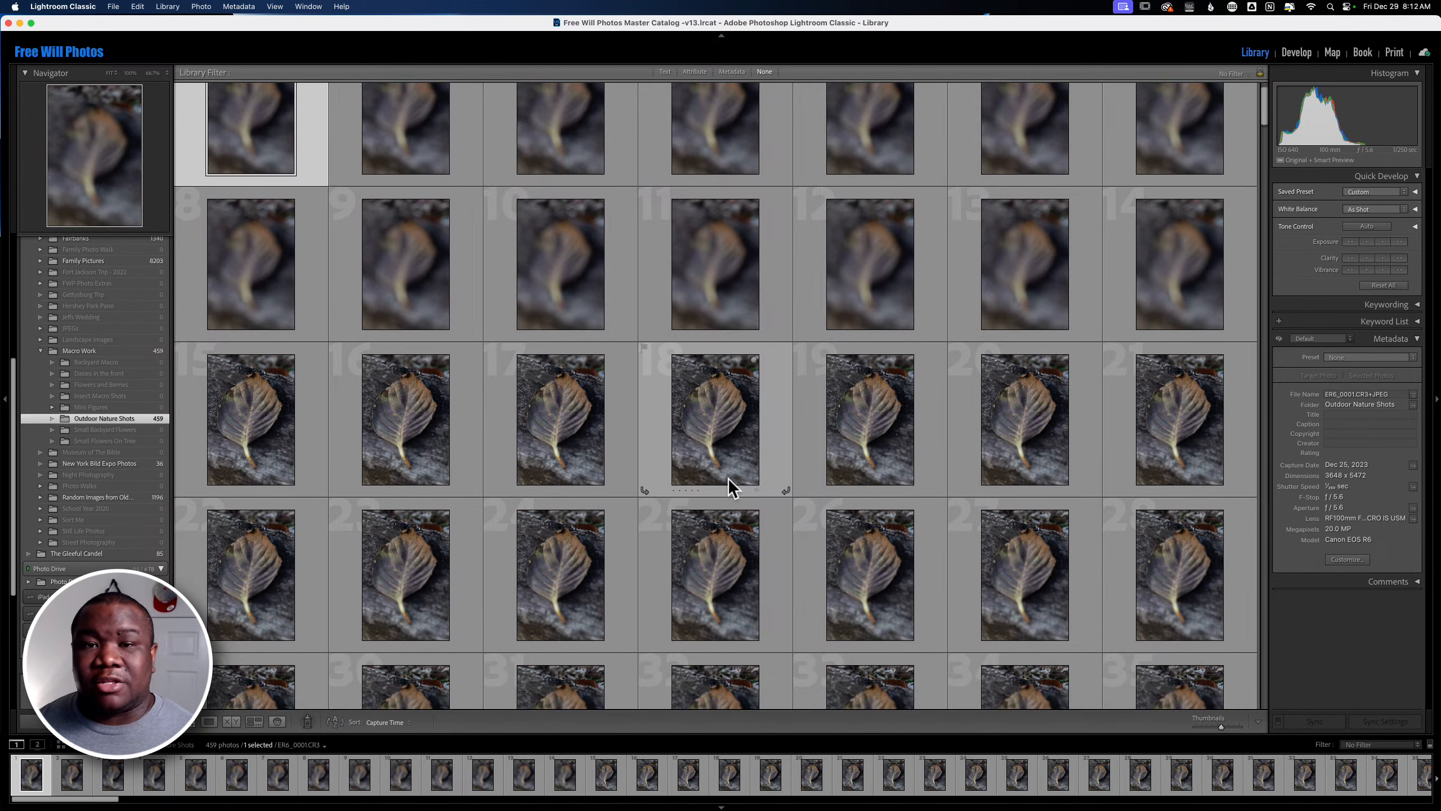
{"action": "scroll", "coordinate": [727, 478], "scroll_direction": "down", "scroll_amount": 2}
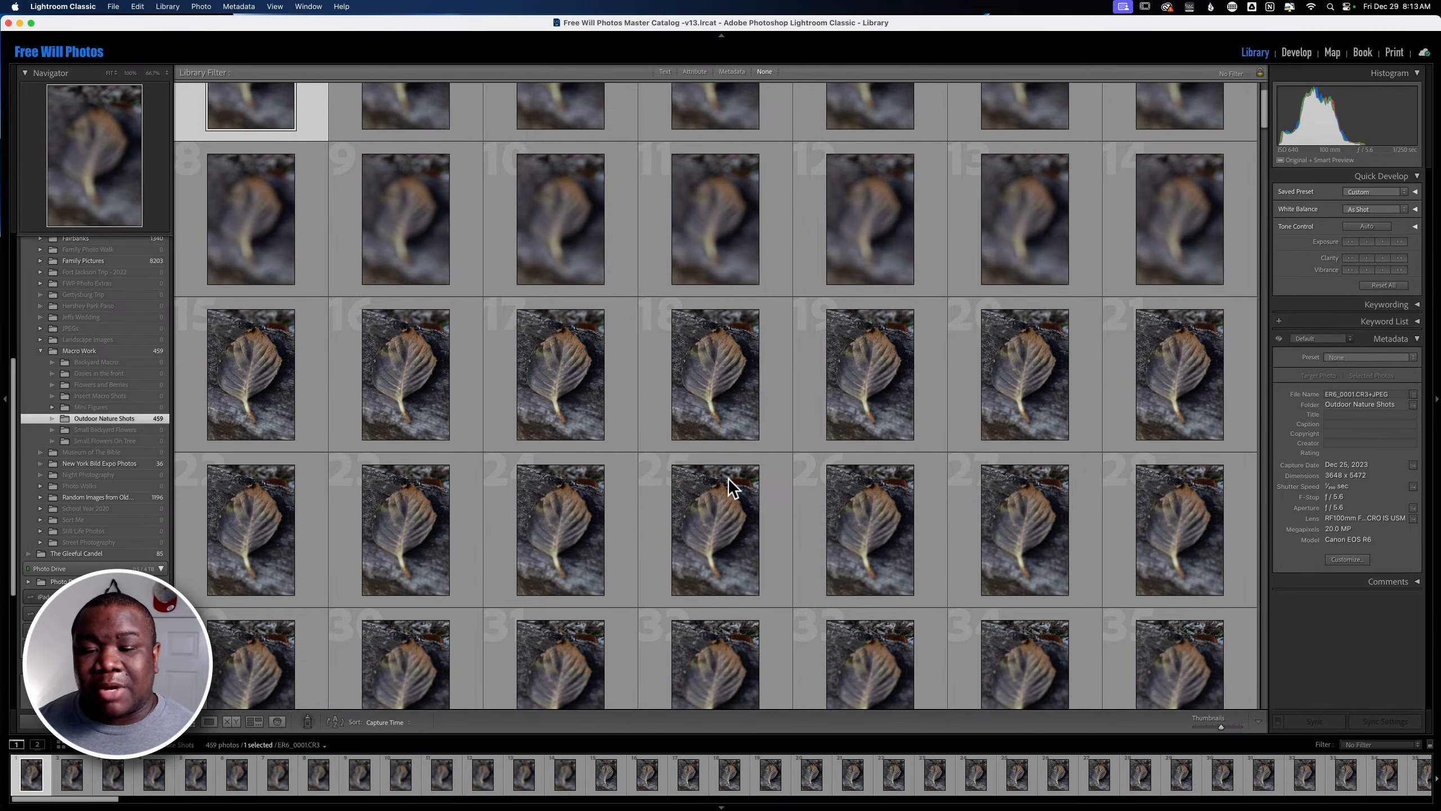
{"action": "scroll", "coordinate": [727, 478], "scroll_direction": "down", "scroll_amount": 3}
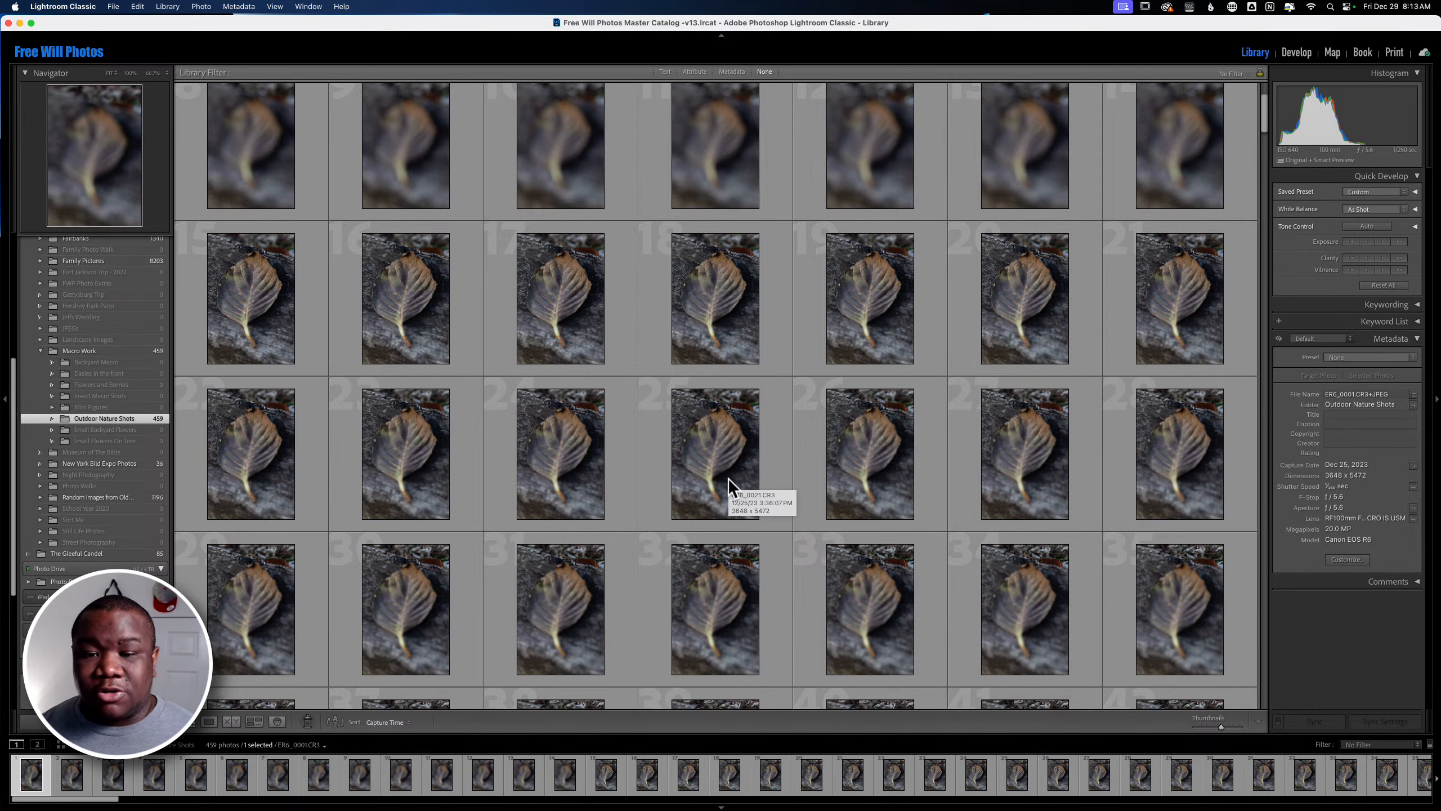
{"action": "scroll", "coordinate": [727, 477], "scroll_direction": "down", "scroll_amount": 10}
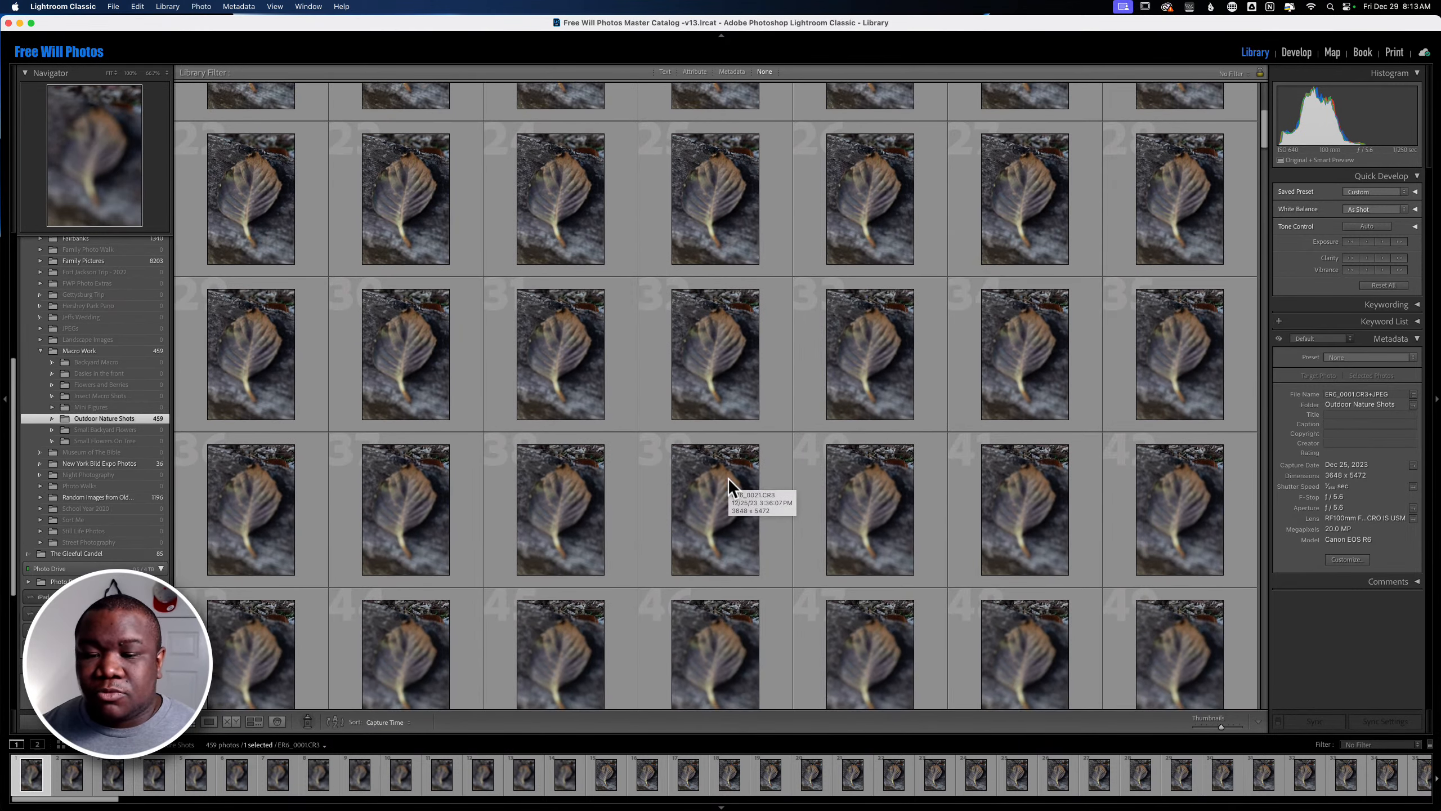
{"action": "scroll", "coordinate": [727, 478], "scroll_direction": "down", "scroll_amount": 3}
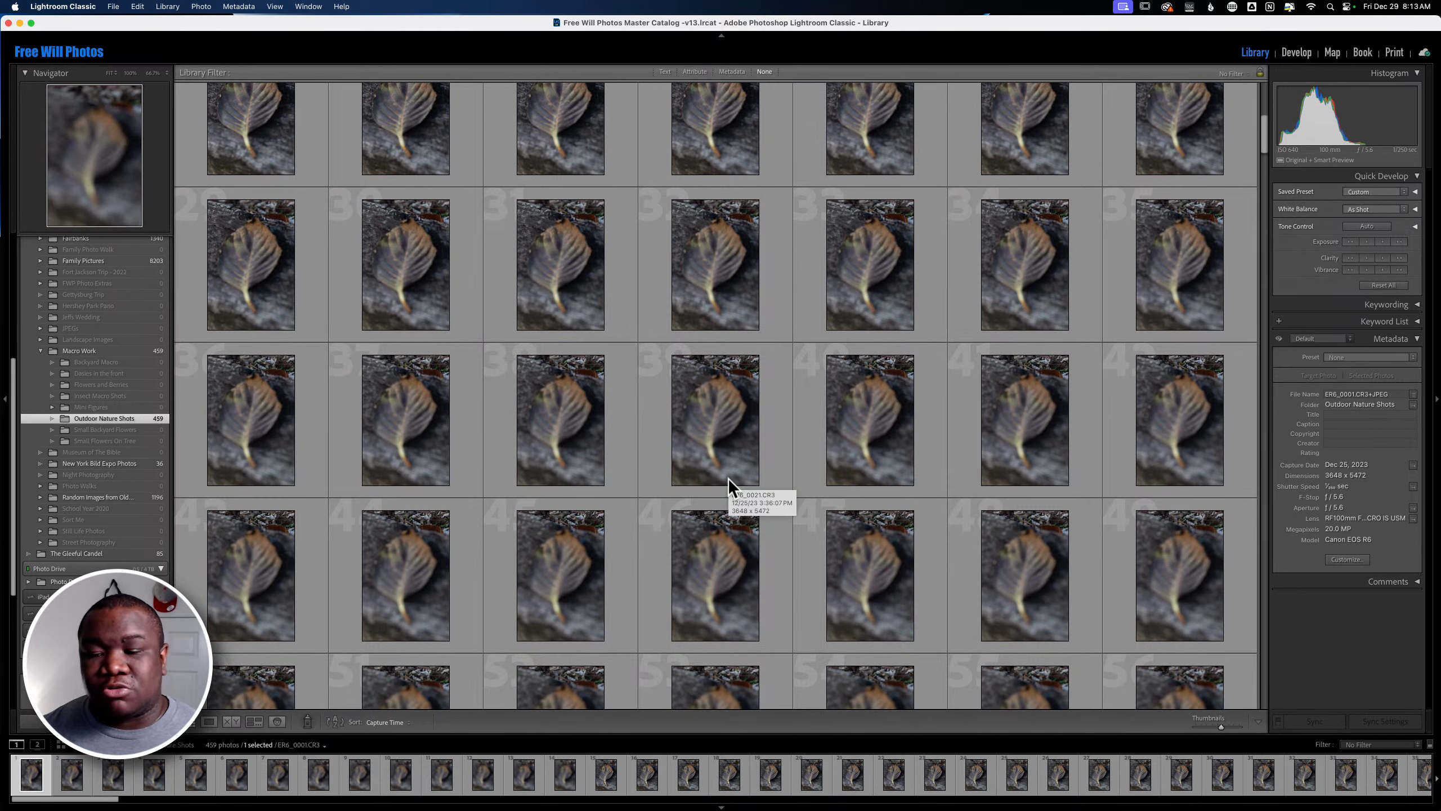
{"action": "scroll", "coordinate": [728, 477], "scroll_direction": "down", "scroll_amount": 1}
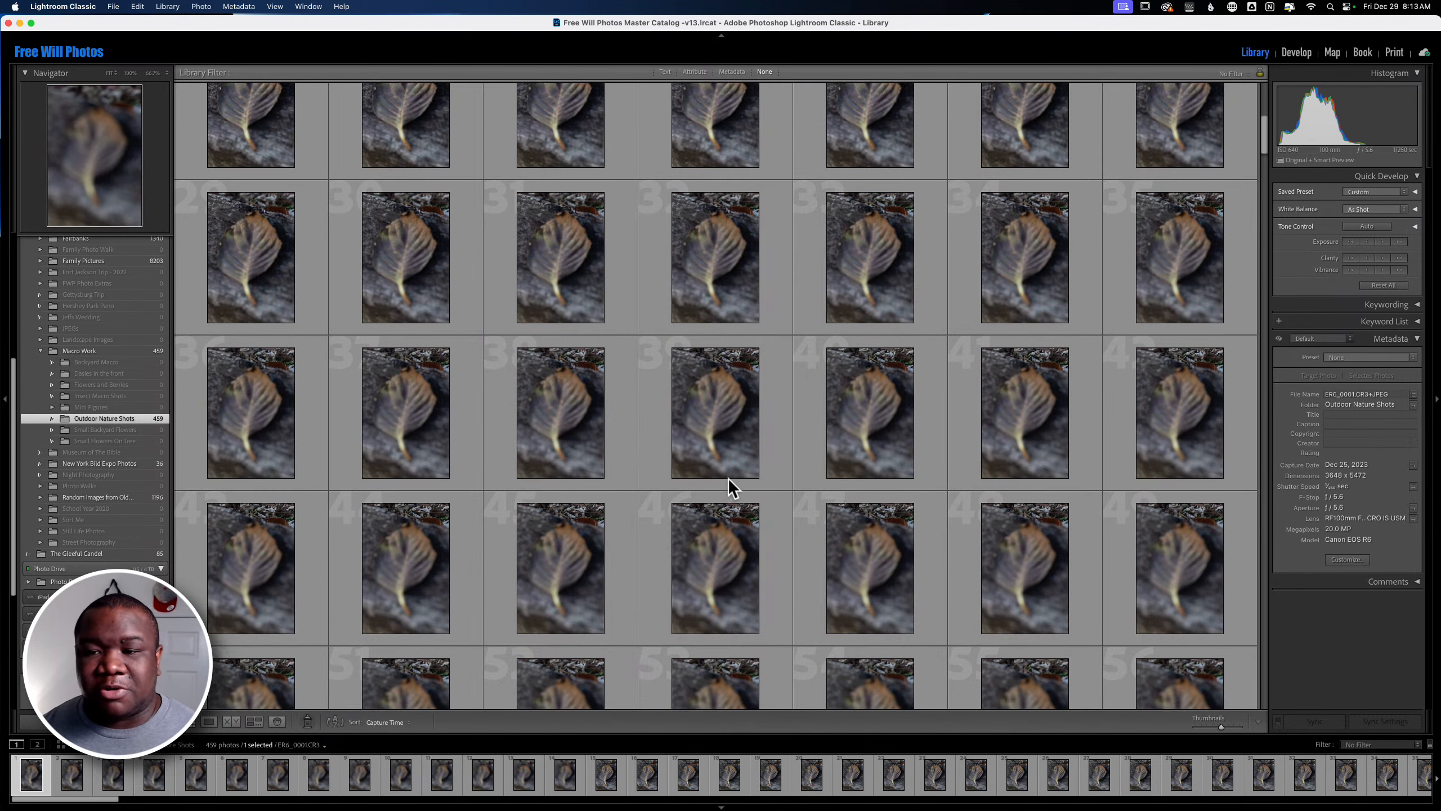
{"action": "scroll", "coordinate": [727, 478], "scroll_direction": "down", "scroll_amount": 10}
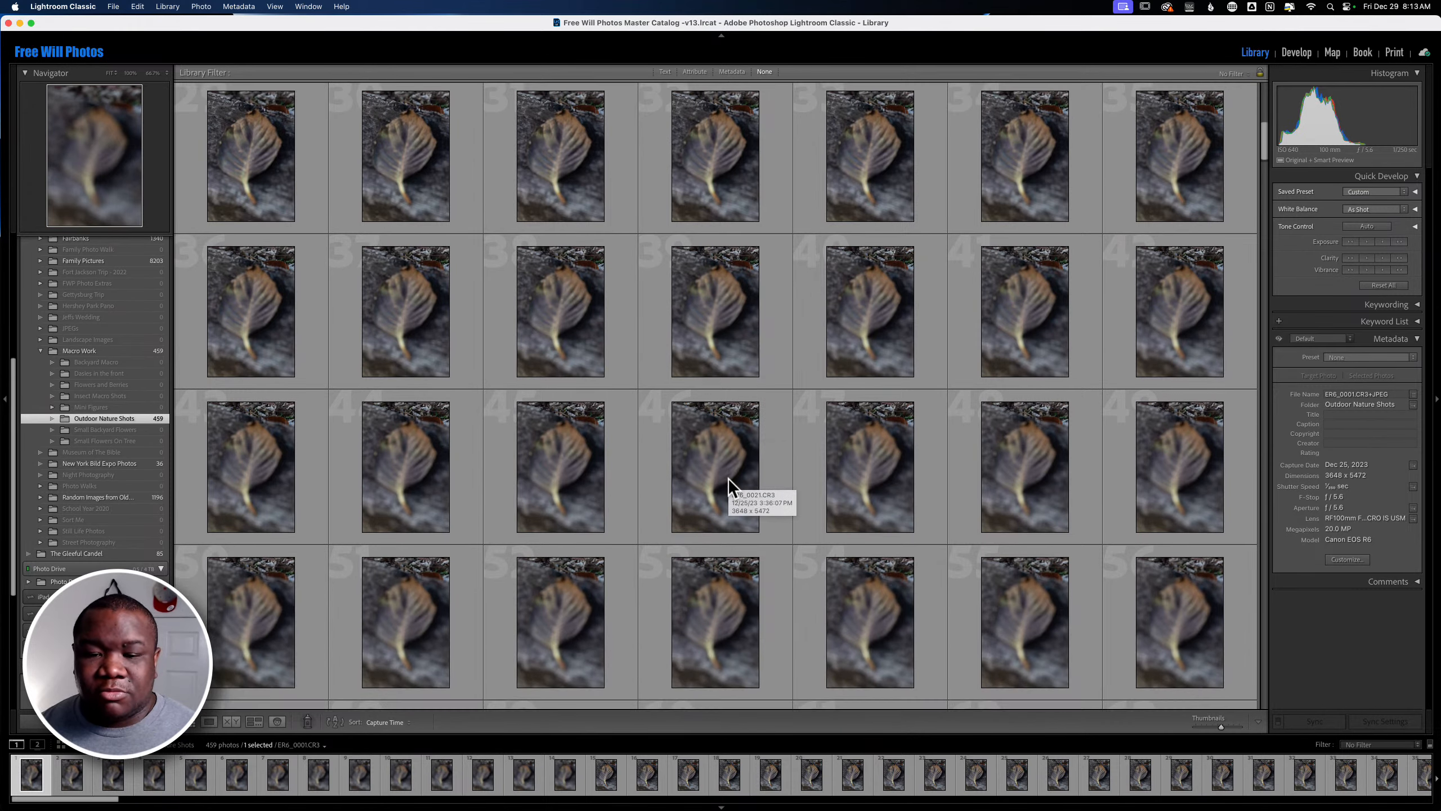
{"action": "scroll", "coordinate": [727, 477], "scroll_direction": "down", "scroll_amount": 5}
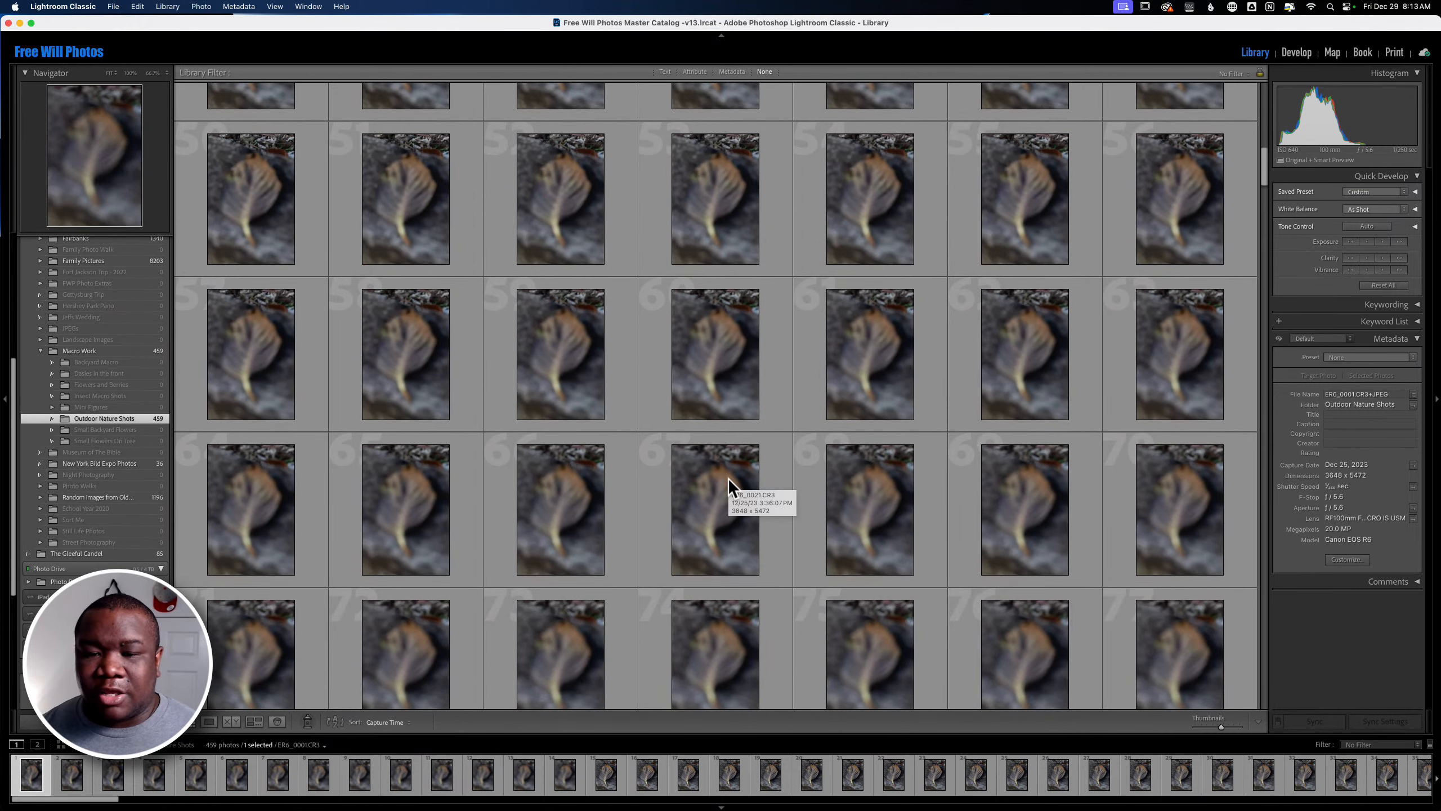
{"action": "scroll", "coordinate": [727, 477], "scroll_direction": "down", "scroll_amount": 9}
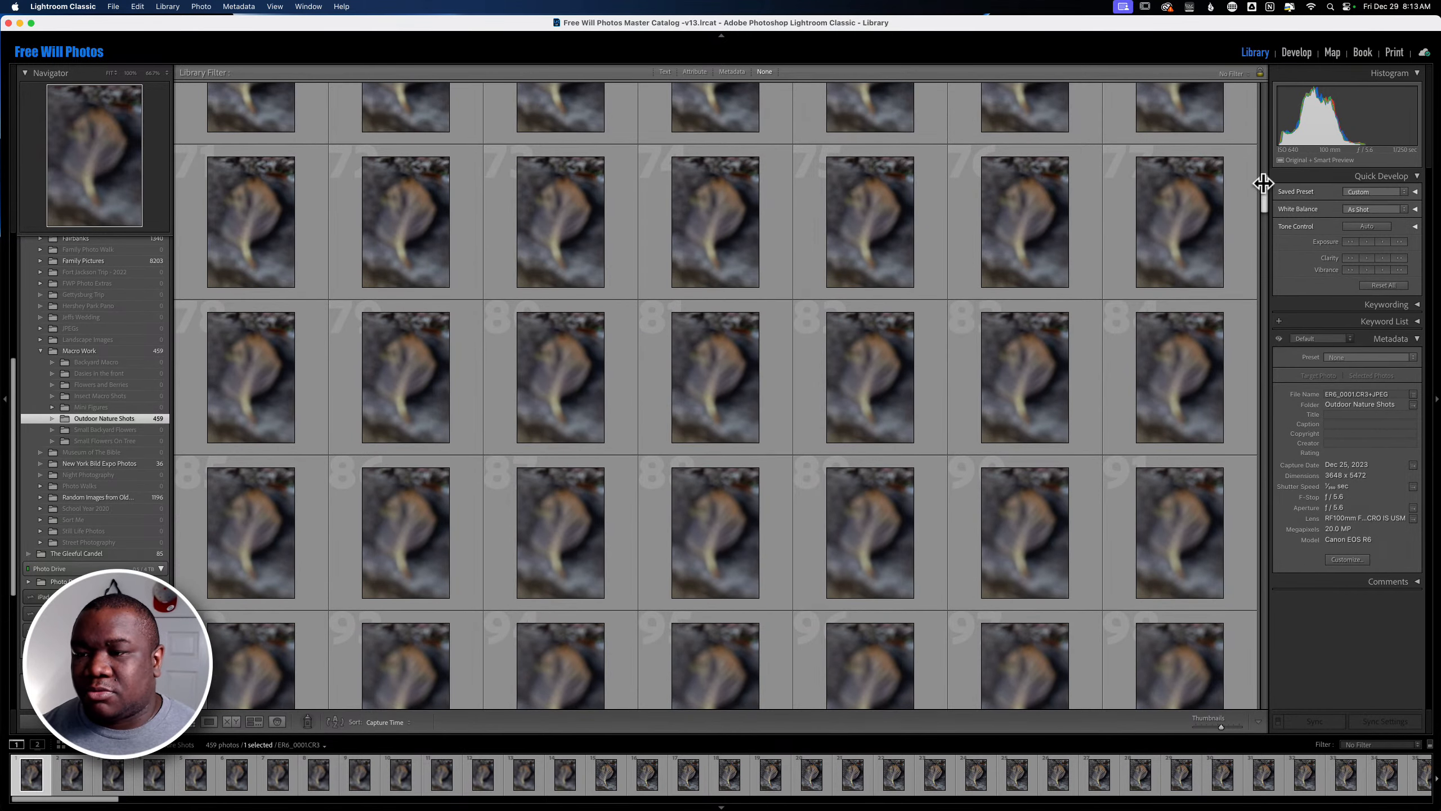
{"action": "left_click_drag", "start_coordinate": [1264, 193], "coordinate": [1254, 335]}
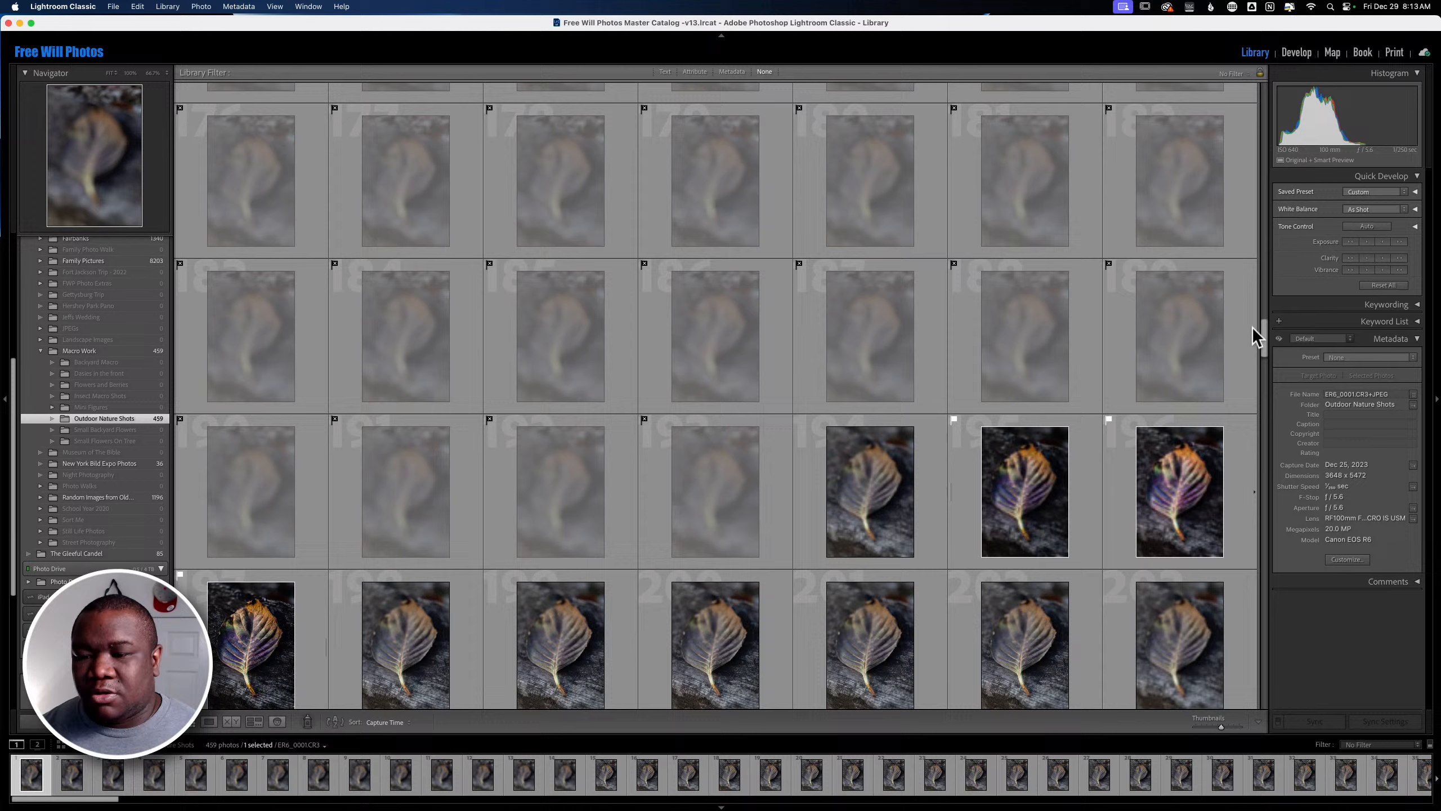
Step: View Leaf Stack 1.dng enlarged and compare it with the preceding source frame and with Leaf Stack 1-Edit.tif
{"action": "left_click", "coordinate": [1023, 474]}
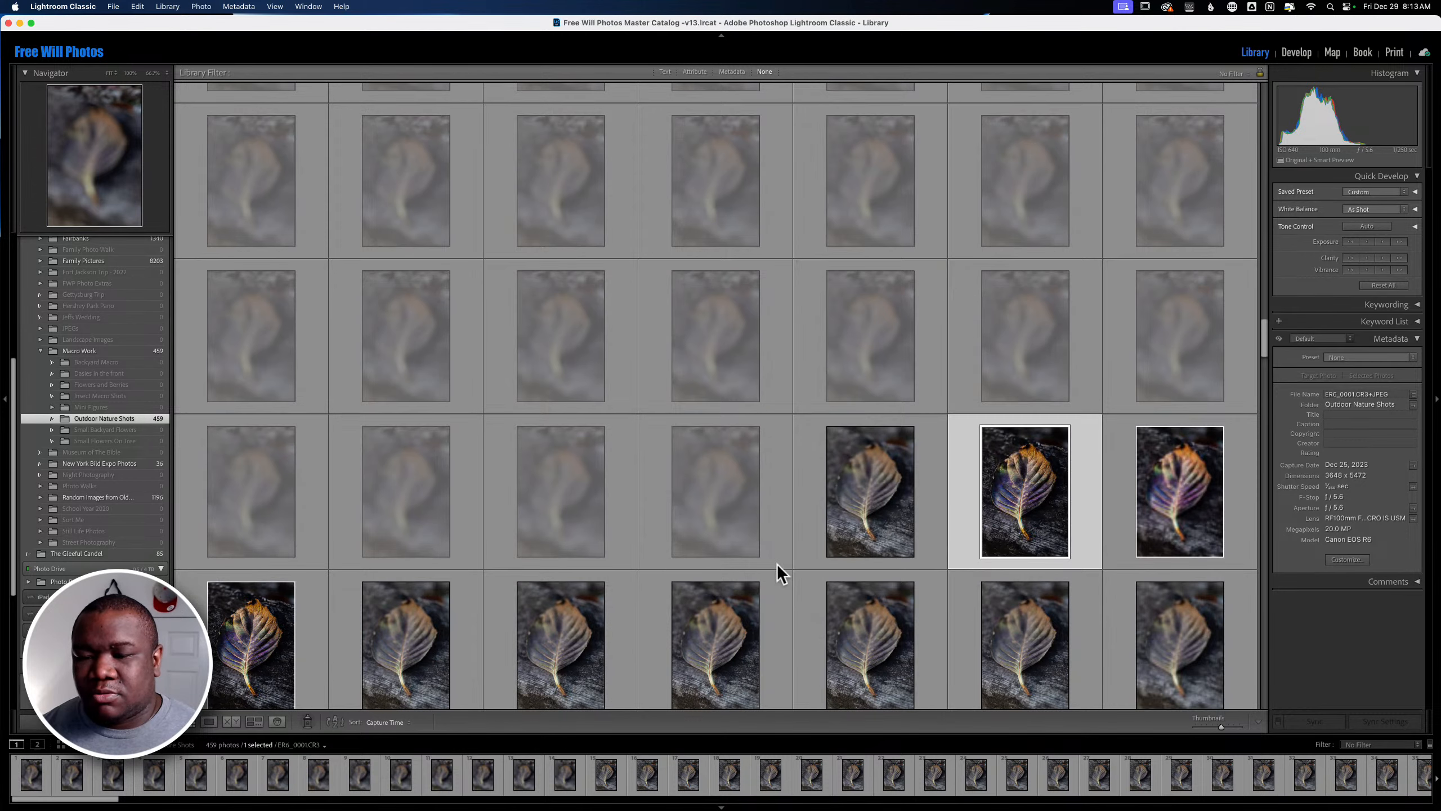
{"action": "left_click", "coordinate": [209, 721]}
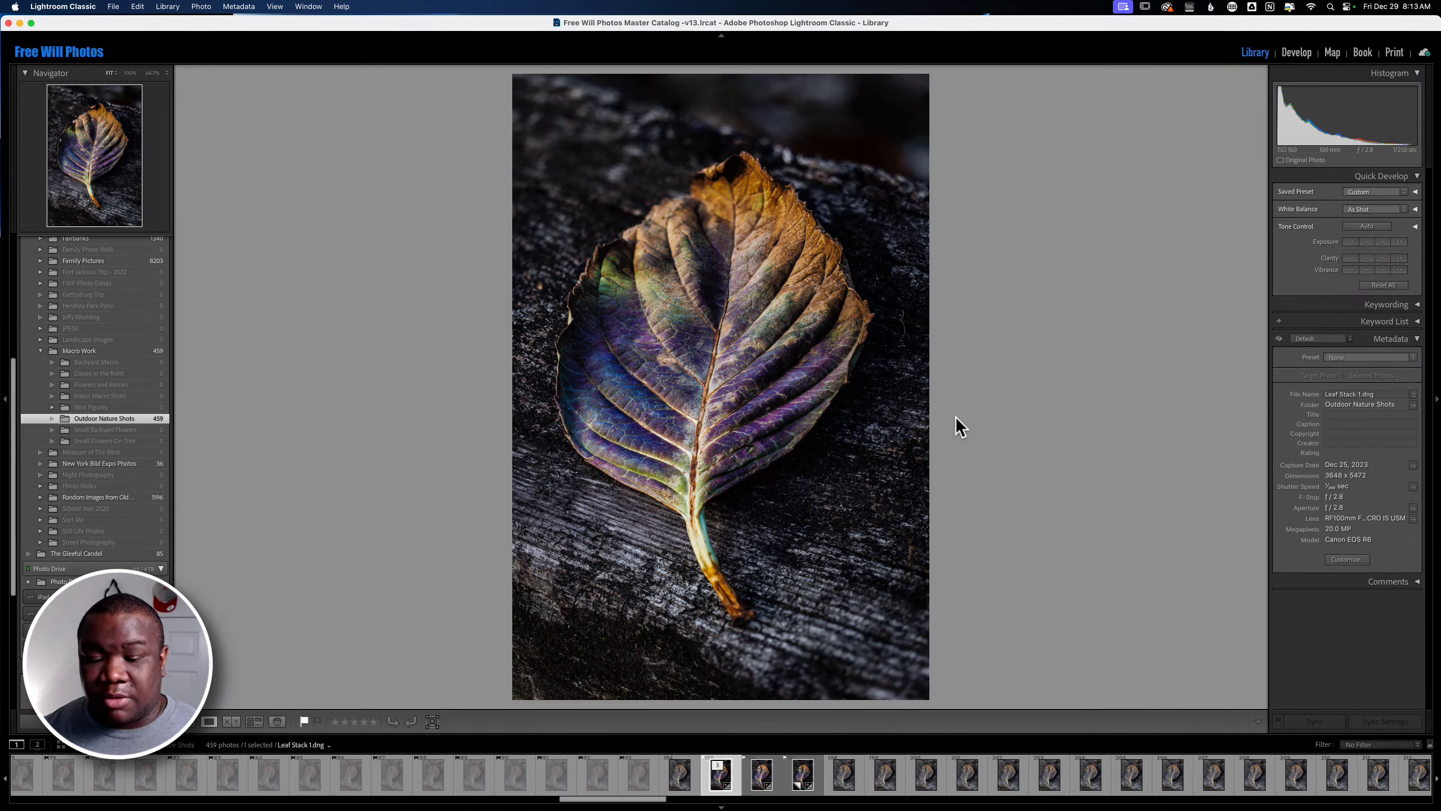
{"action": "key", "text": "Left"}
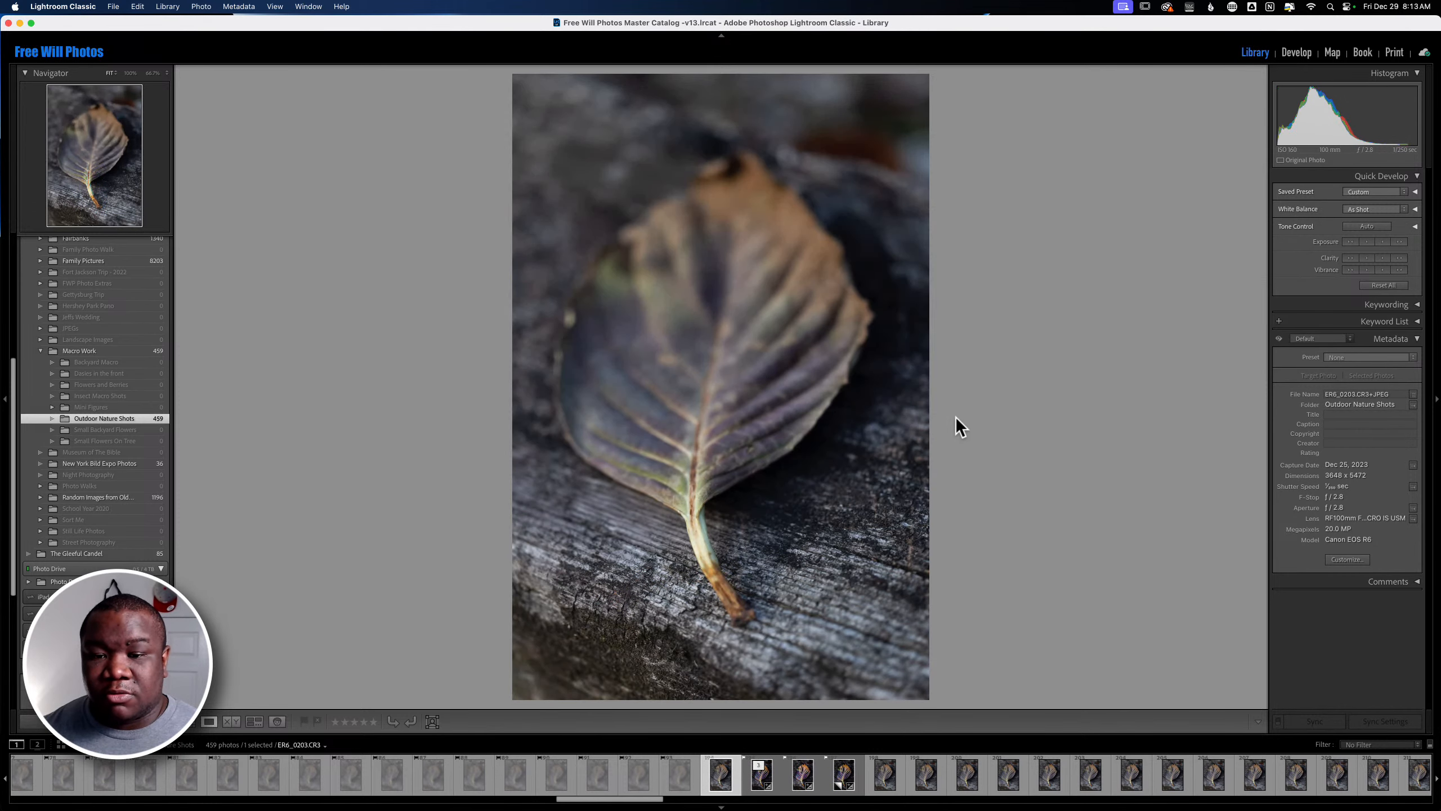
{"action": "key", "text": "Right"}
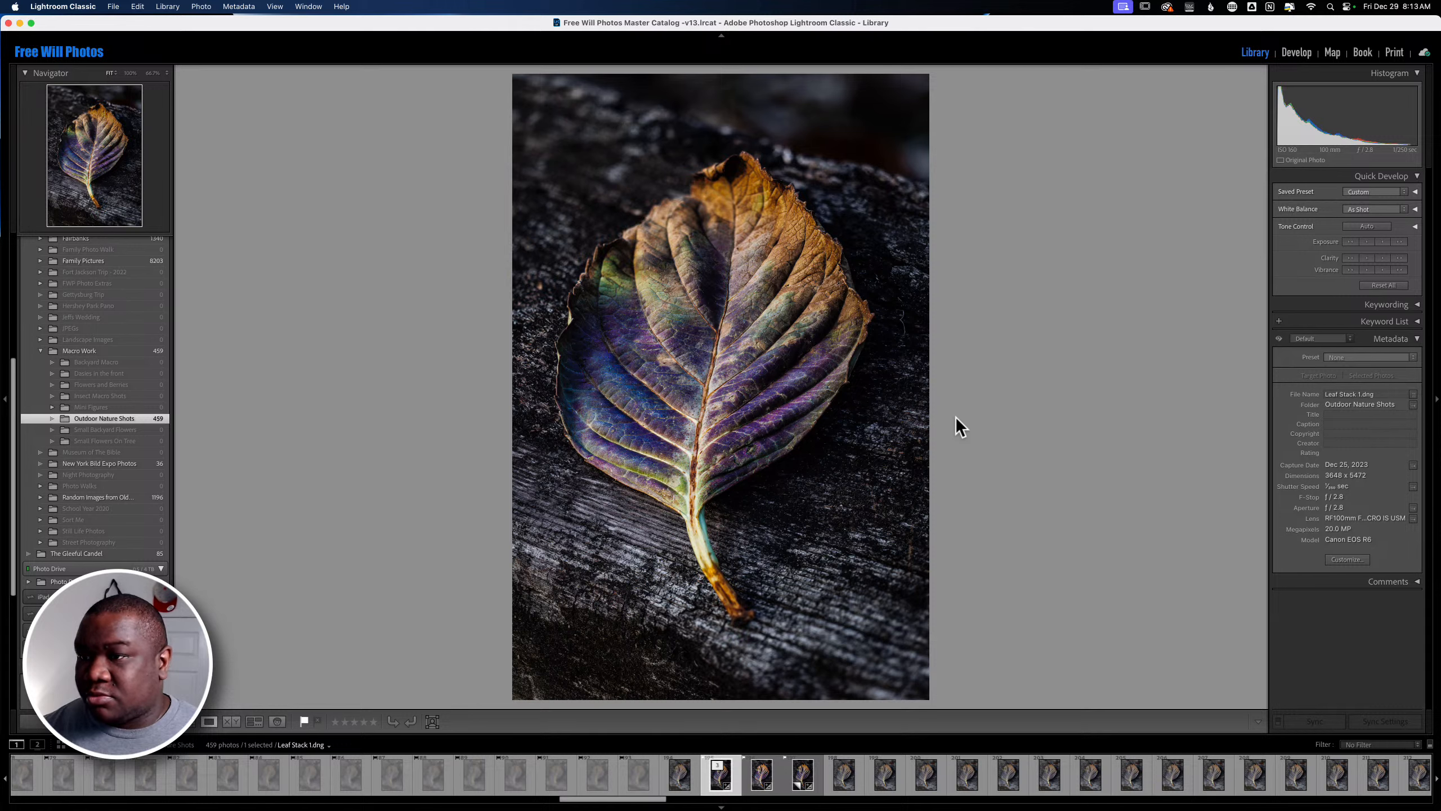
{"action": "key", "text": "Right"}
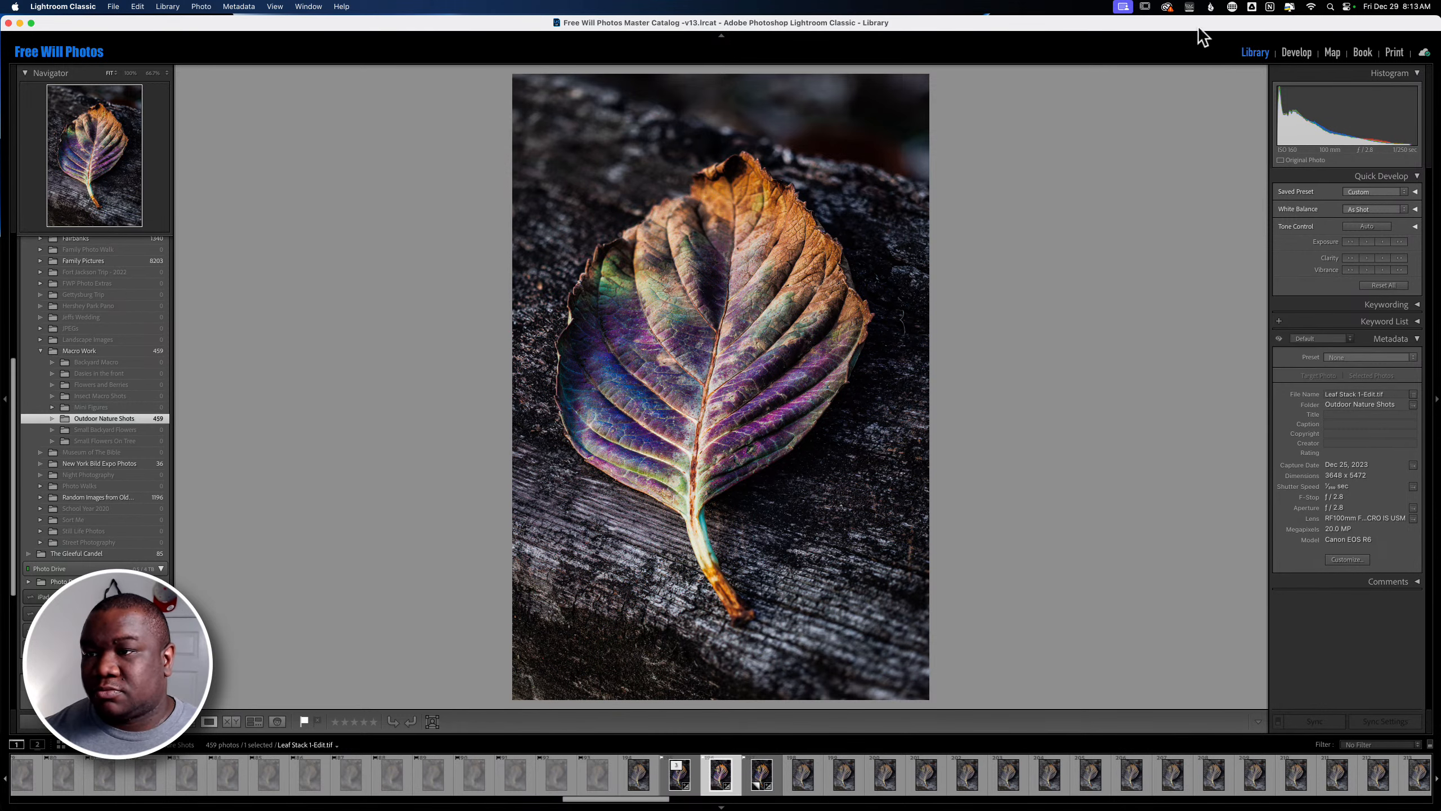
Step: Open Leaf Stack 1-Edit.tif in the Develop module and compare its before and after views
{"action": "key", "text": "d"}
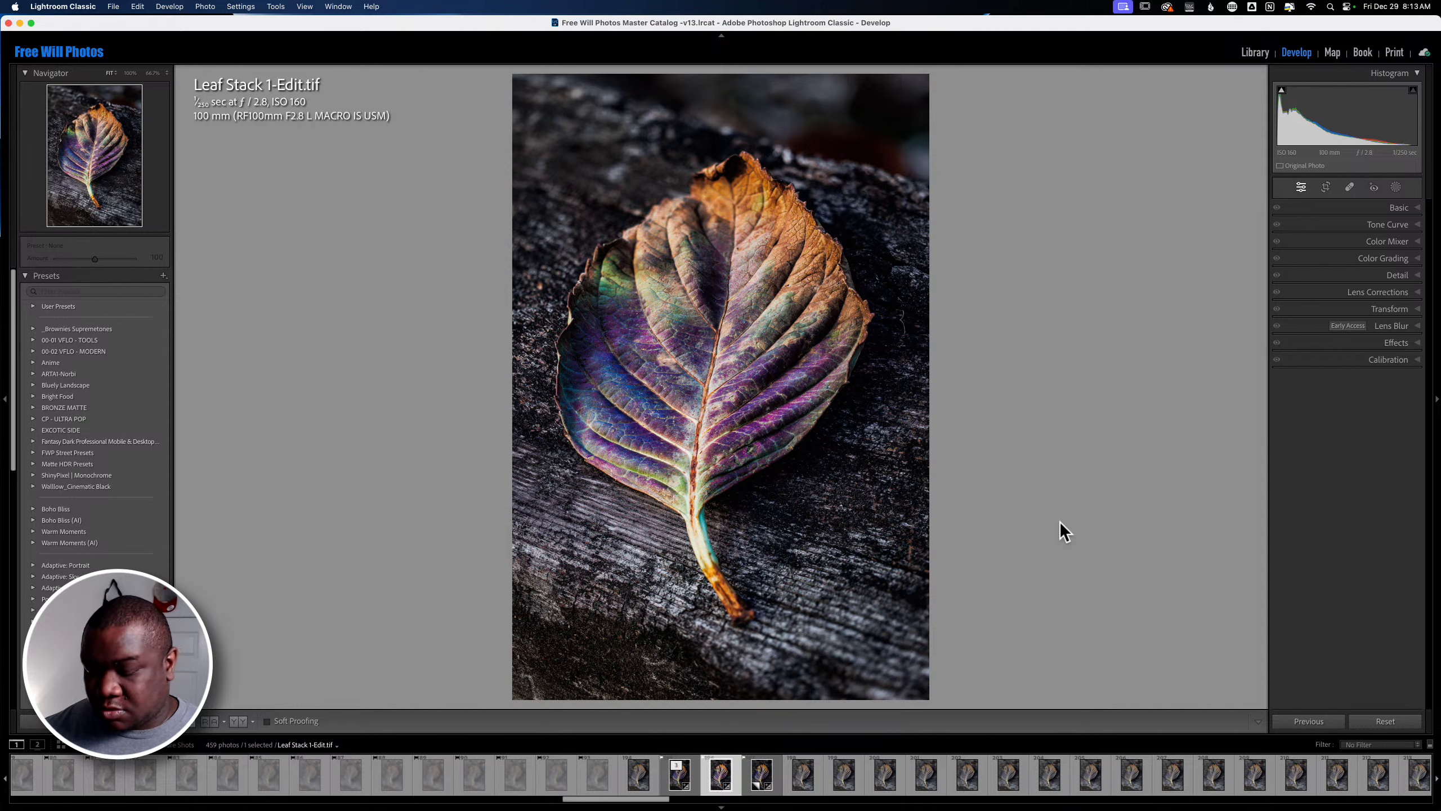
{"action": "key", "text": "backslash"}
{"action": "key", "text": "backslash"}
{"action": "key", "text": "backslash"}
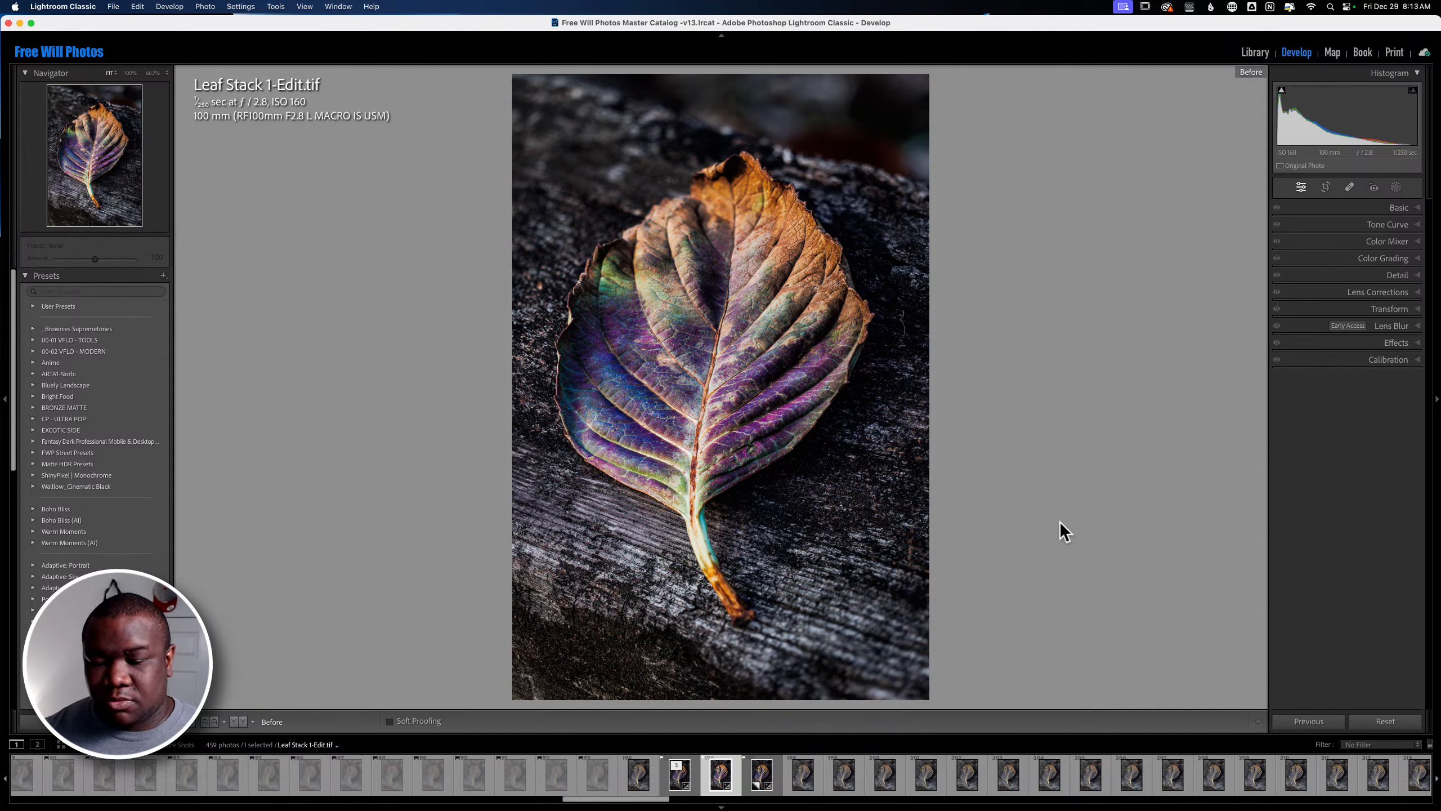
Step: Go to Copy 1 of Leaf Stack 1.dng and compare its before and after views several times
{"action": "key", "text": "Right"}
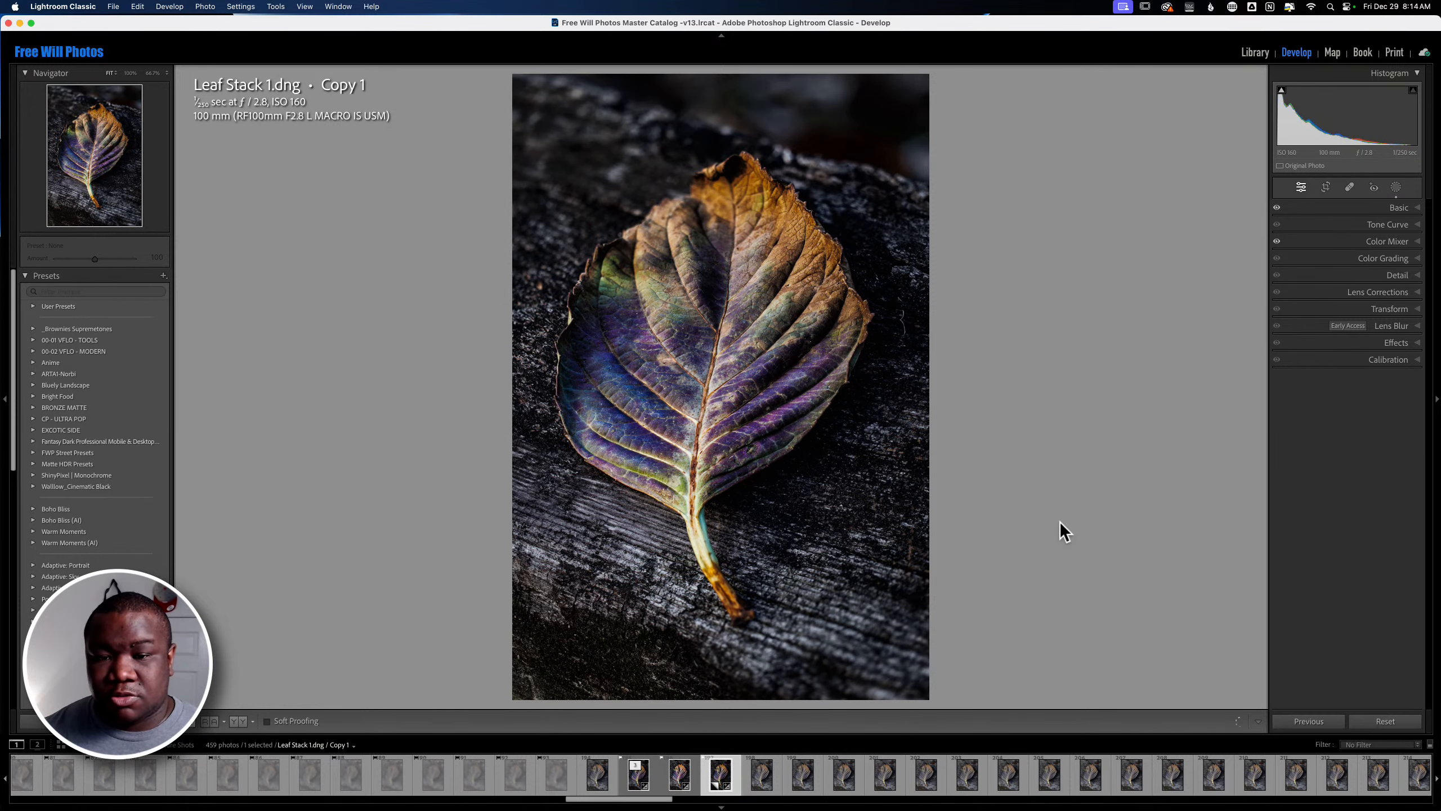
{"action": "key", "text": "backslash"}
{"action": "key", "text": "backslash"}
{"action": "key", "text": "backslash"}
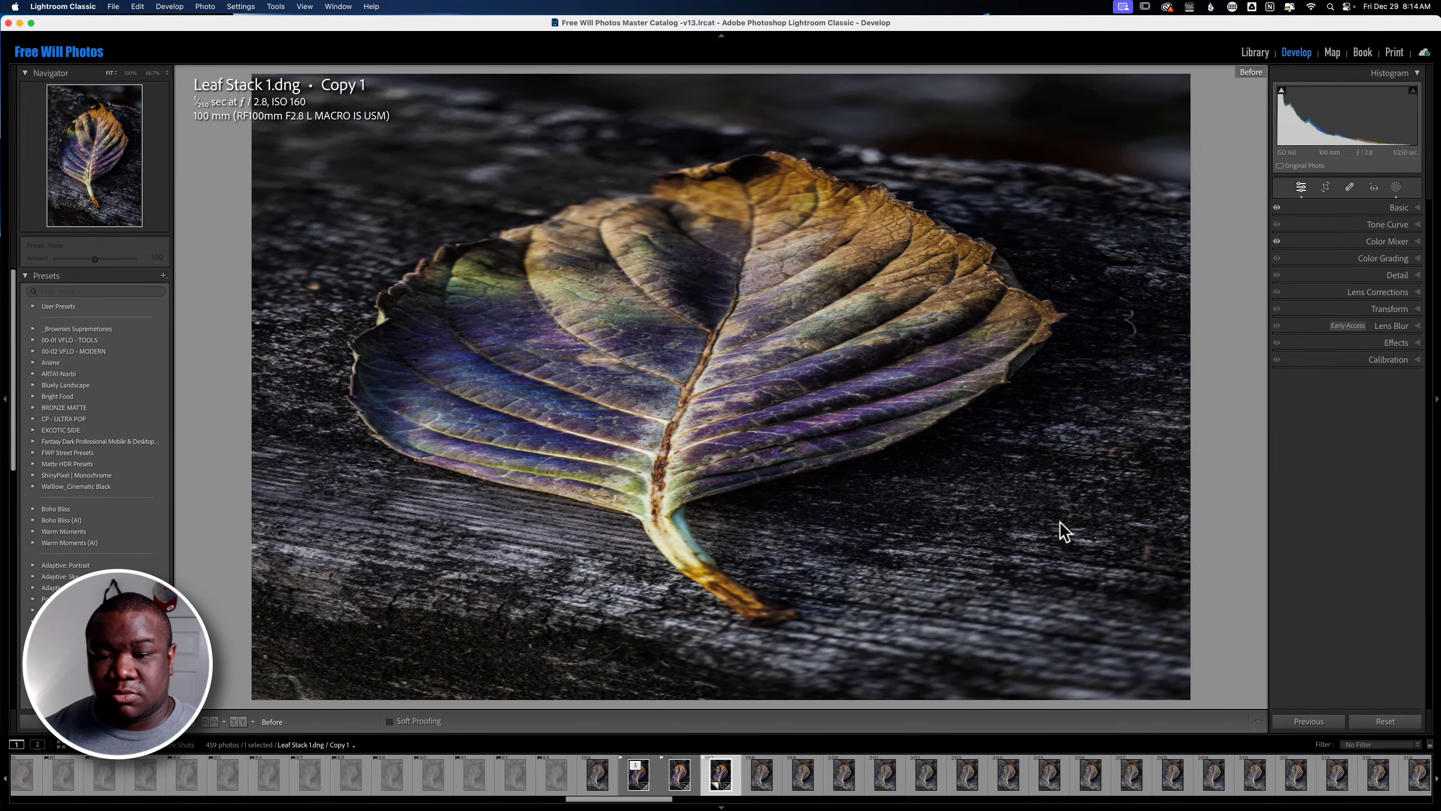
{"action": "key", "text": "backslash"}
{"action": "key", "text": "backslash"}
{"action": "key", "text": "backslash"}
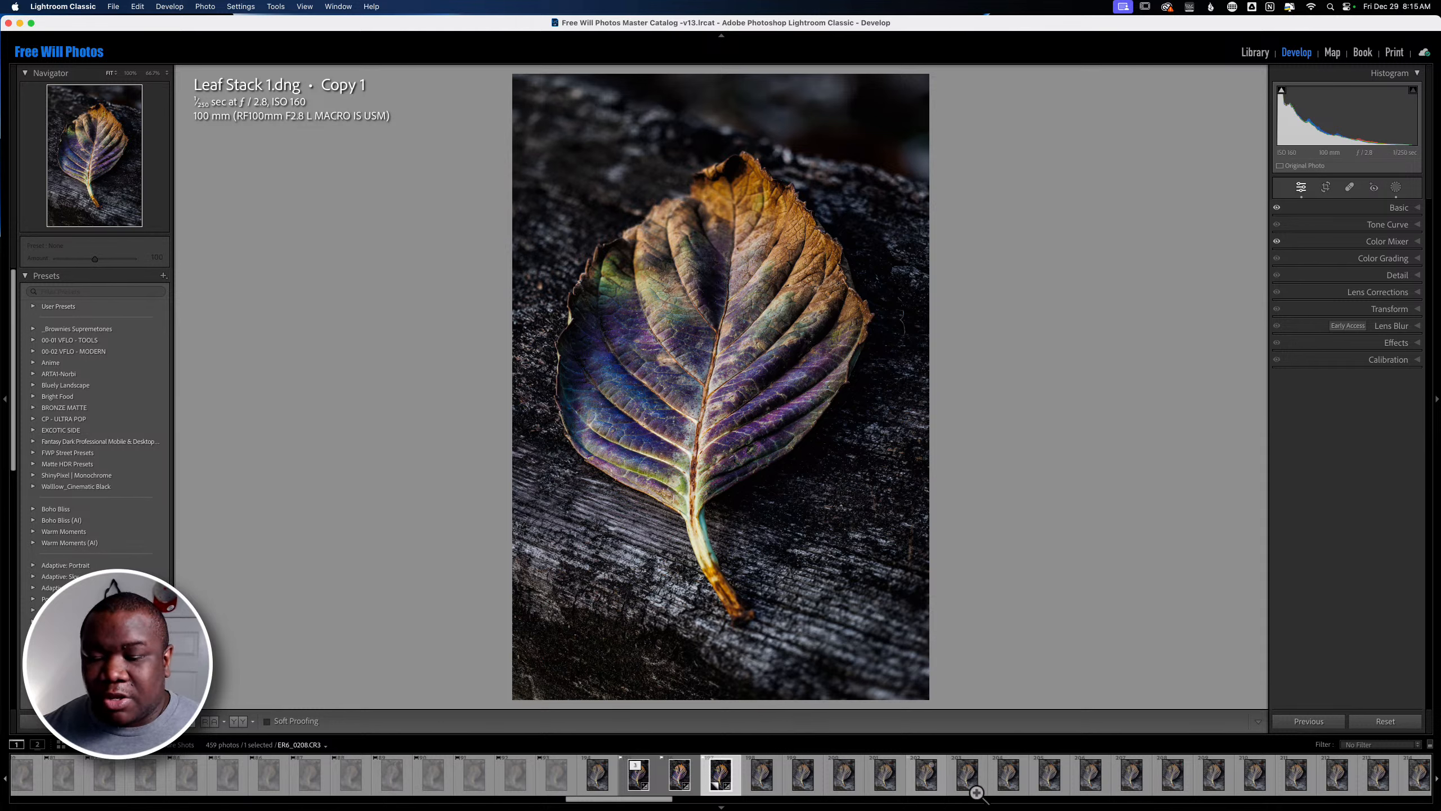
Step: Examine the filmstrip for the leaf frames on either side of the Leaf Stack 1 images
{"action": "scroll", "coordinate": [983, 786], "scroll_direction": "right", "scroll_amount": 1}
{"action": "scroll", "coordinate": [984, 786], "scroll_direction": "right", "scroll_amount": 4}
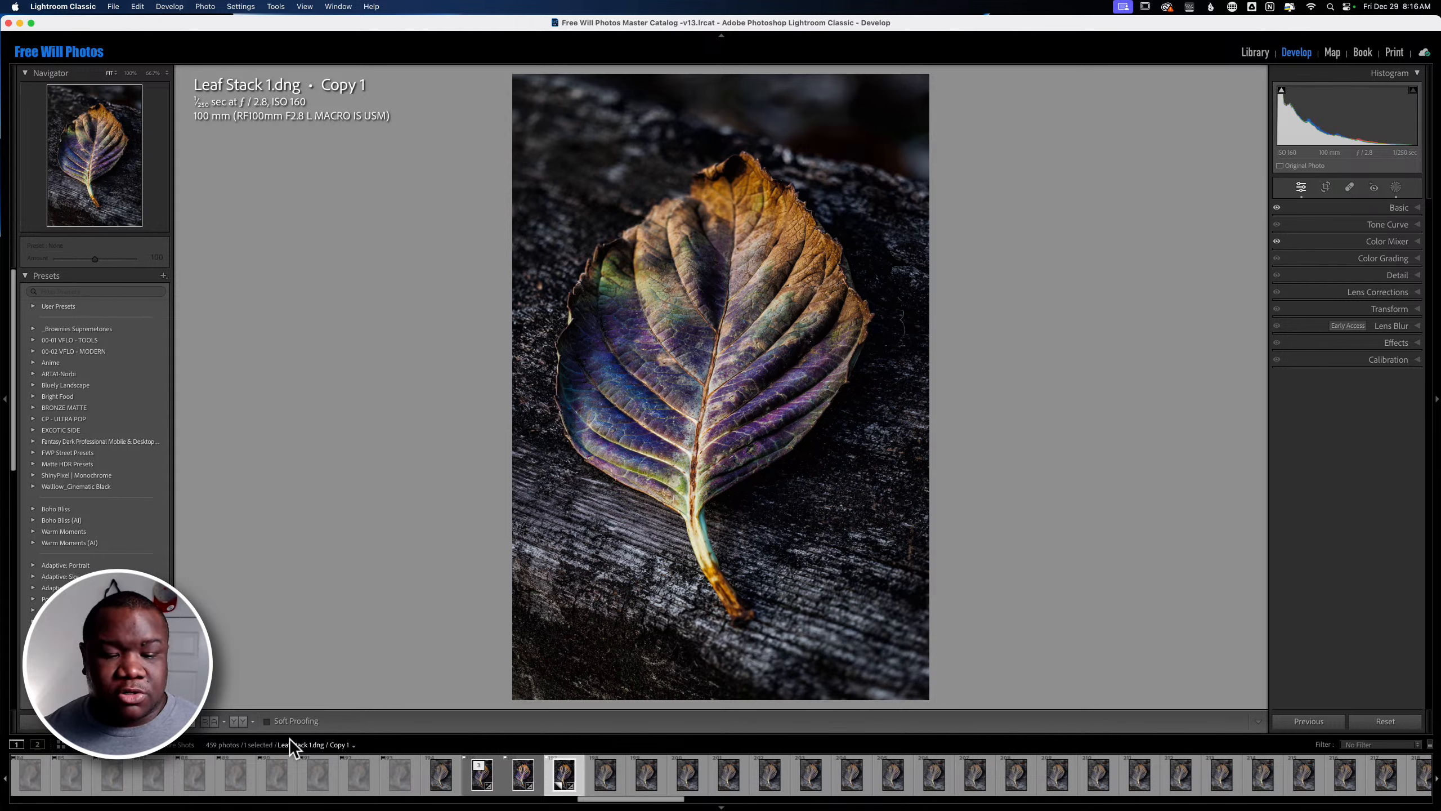
{"action": "scroll", "coordinate": [451, 773], "scroll_direction": "left", "scroll_amount": 4}
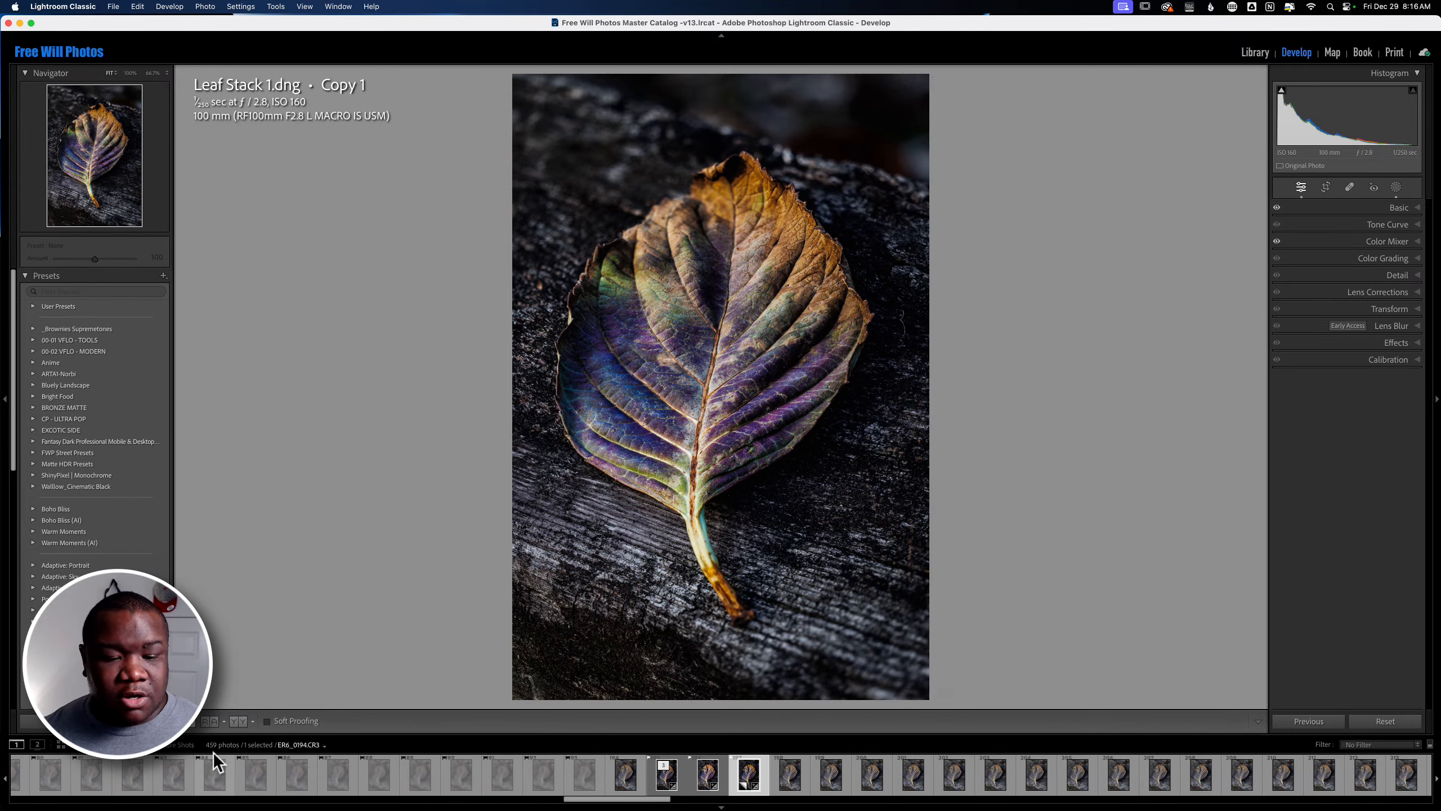